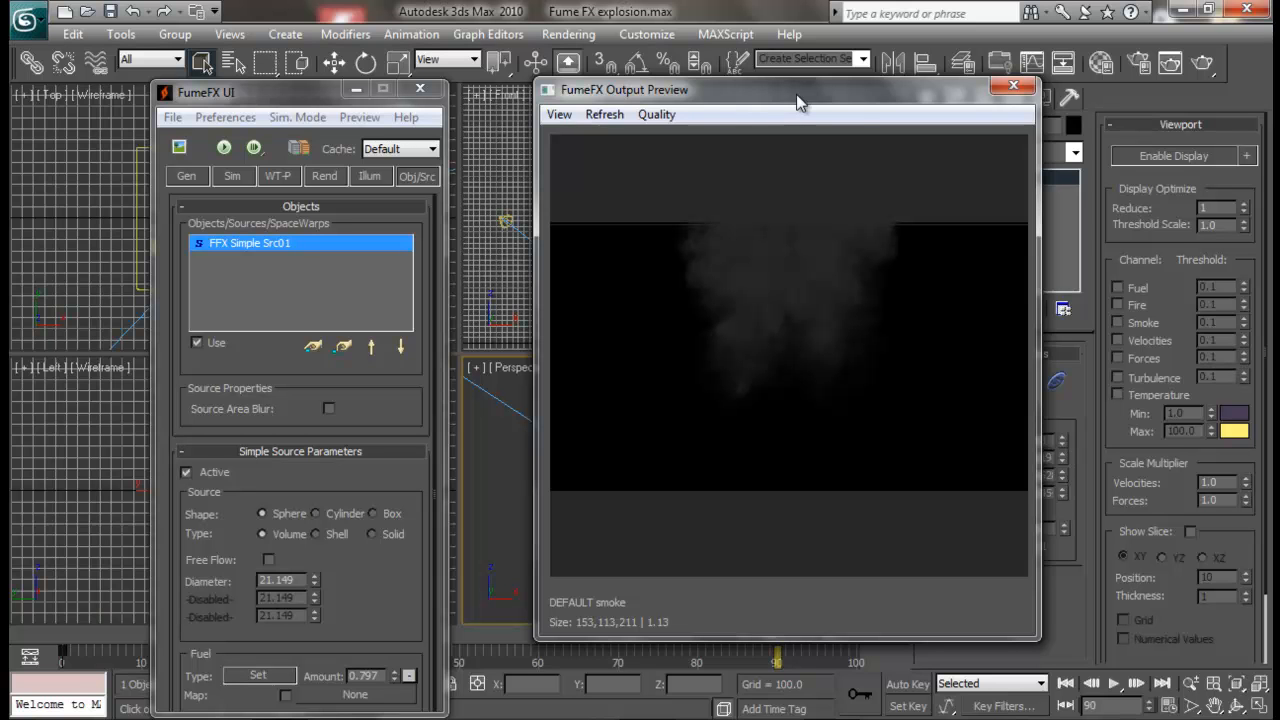
- Examine the simulation parameters of the finished explosion's FumeFX setup
{"action": "left_click", "coordinate": [356, 89]}
{"action": "left_click_drag", "start_coordinate": [821, 99], "coordinate": [1041, 49]}
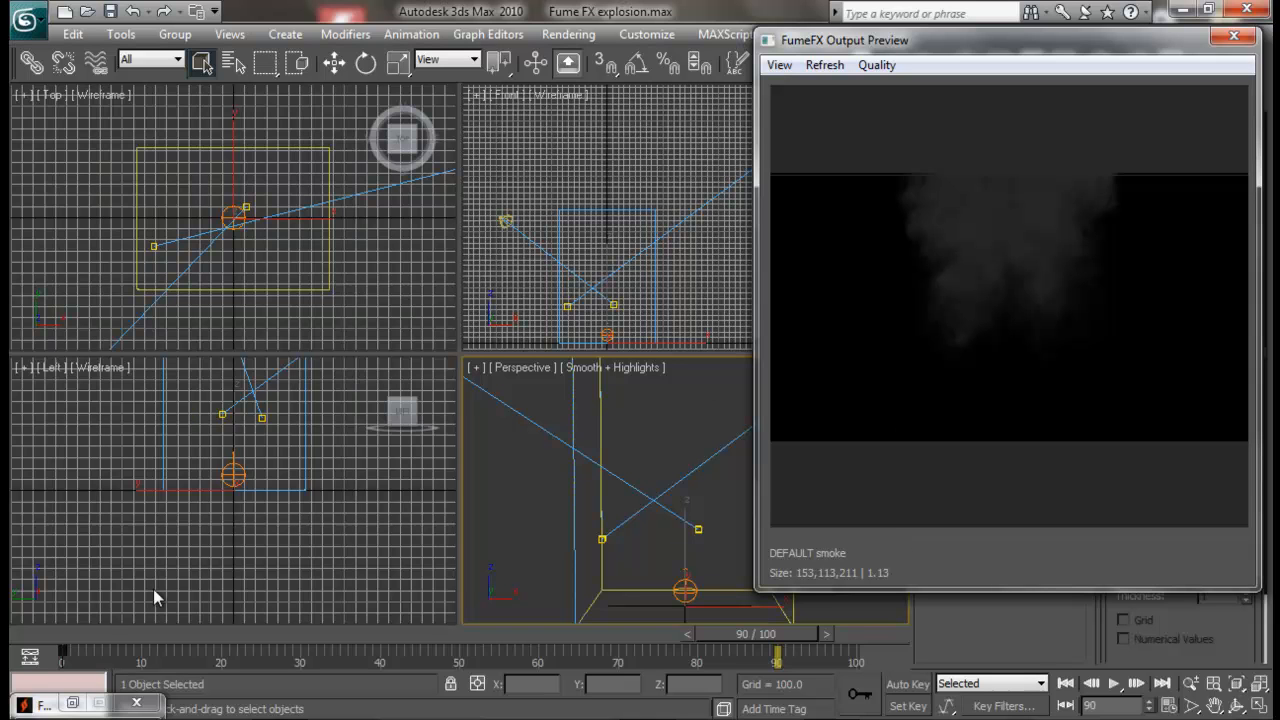
{"action": "left_click", "coordinate": [72, 703]}
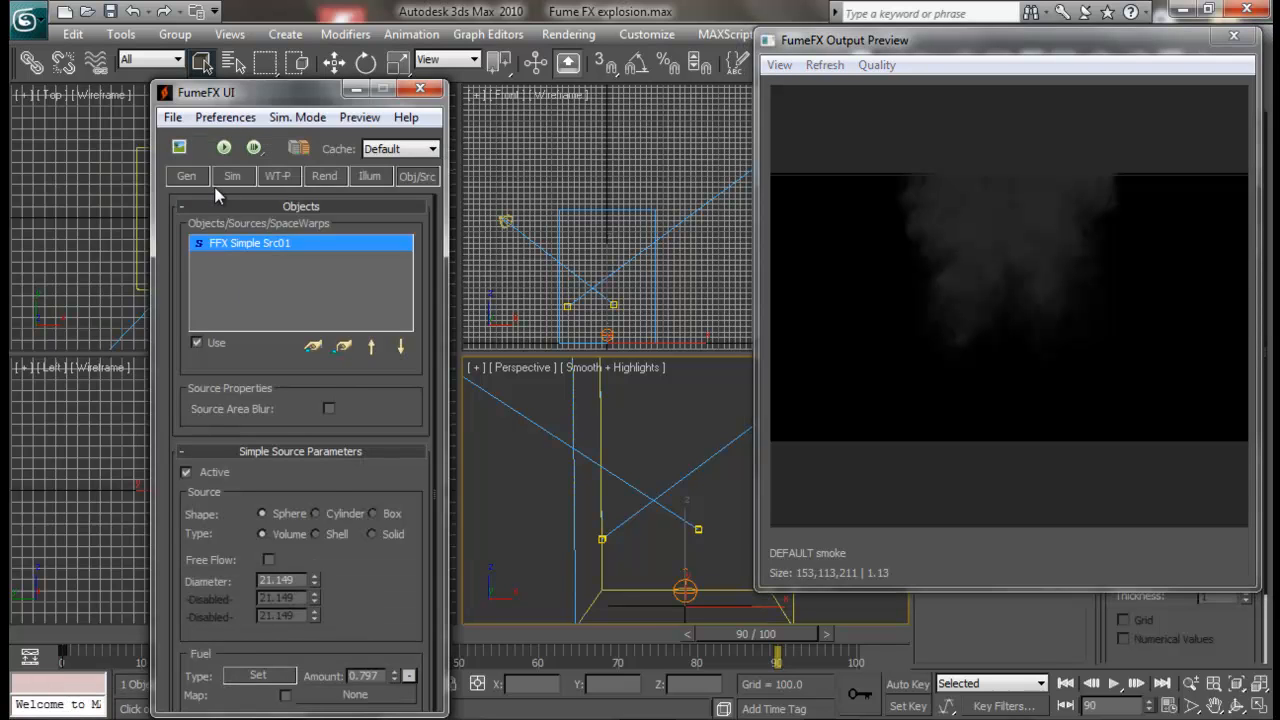
{"action": "left_click", "coordinate": [234, 178]}
{"action": "left_click_drag", "start_coordinate": [230, 92], "coordinate": [252, 28]}
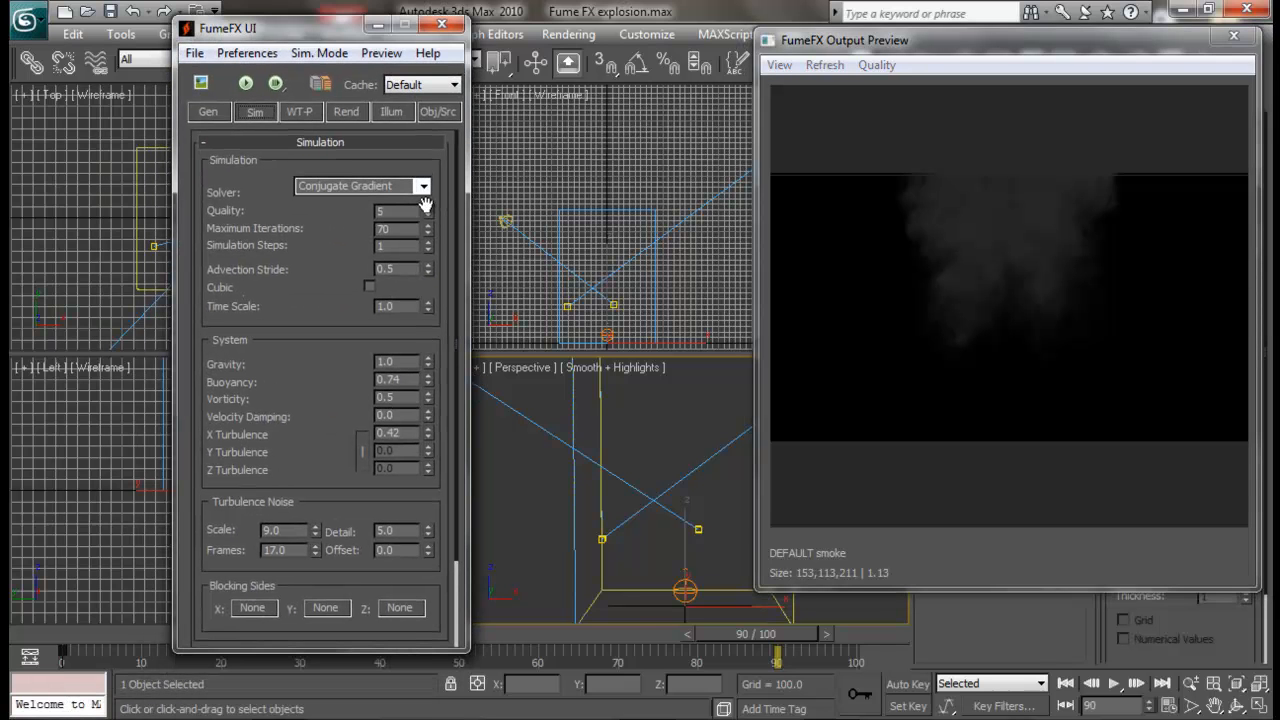
{"action": "left_click_drag", "start_coordinate": [333, 365], "coordinate": [344, 203]}
{"action": "left_click_drag", "start_coordinate": [357, 494], "coordinate": [374, 531]}
{"action": "left_click_drag", "start_coordinate": [323, 195], "coordinate": [346, 463]}
{"action": "left_click", "coordinate": [377, 27]}
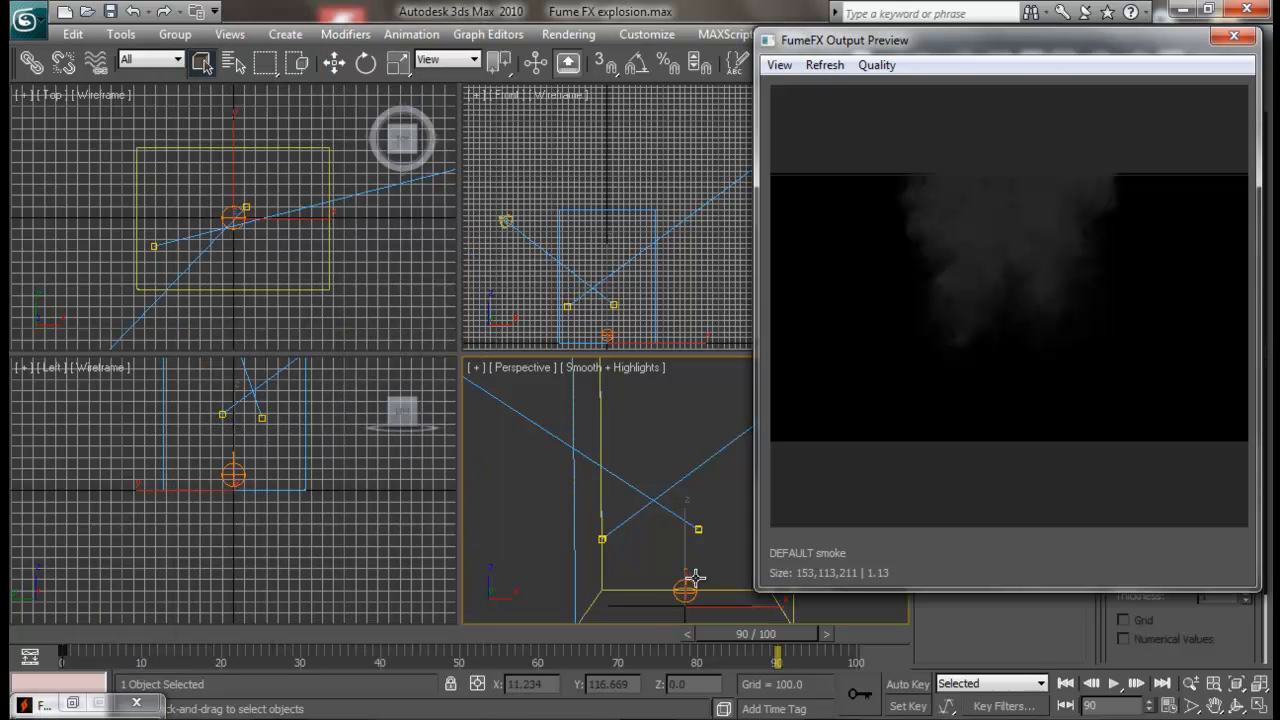
- Go to frame 35 and try to render the explosion, declining to overwrite the existing image file
{"action": "left_click_drag", "start_coordinate": [943, 48], "coordinate": [584, 44]}
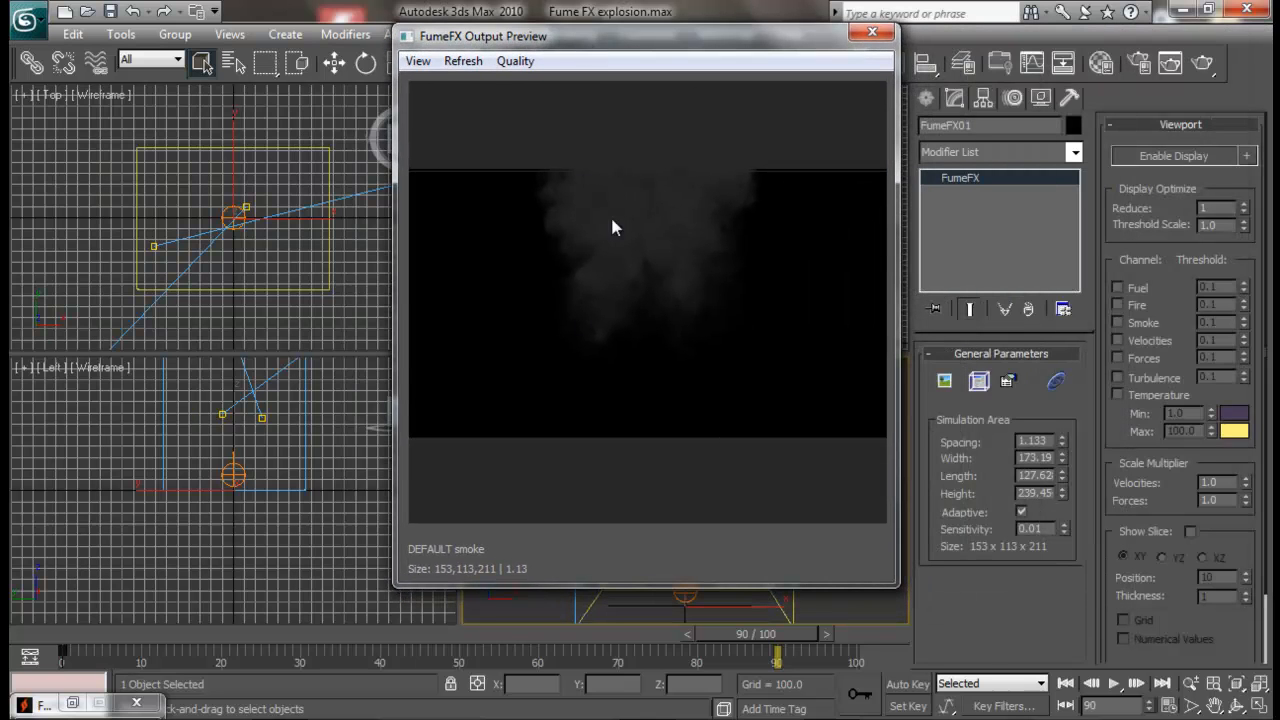
{"action": "left_click_drag", "start_coordinate": [733, 632], "coordinate": [386, 627]}
{"action": "left_click", "coordinate": [1202, 63]}
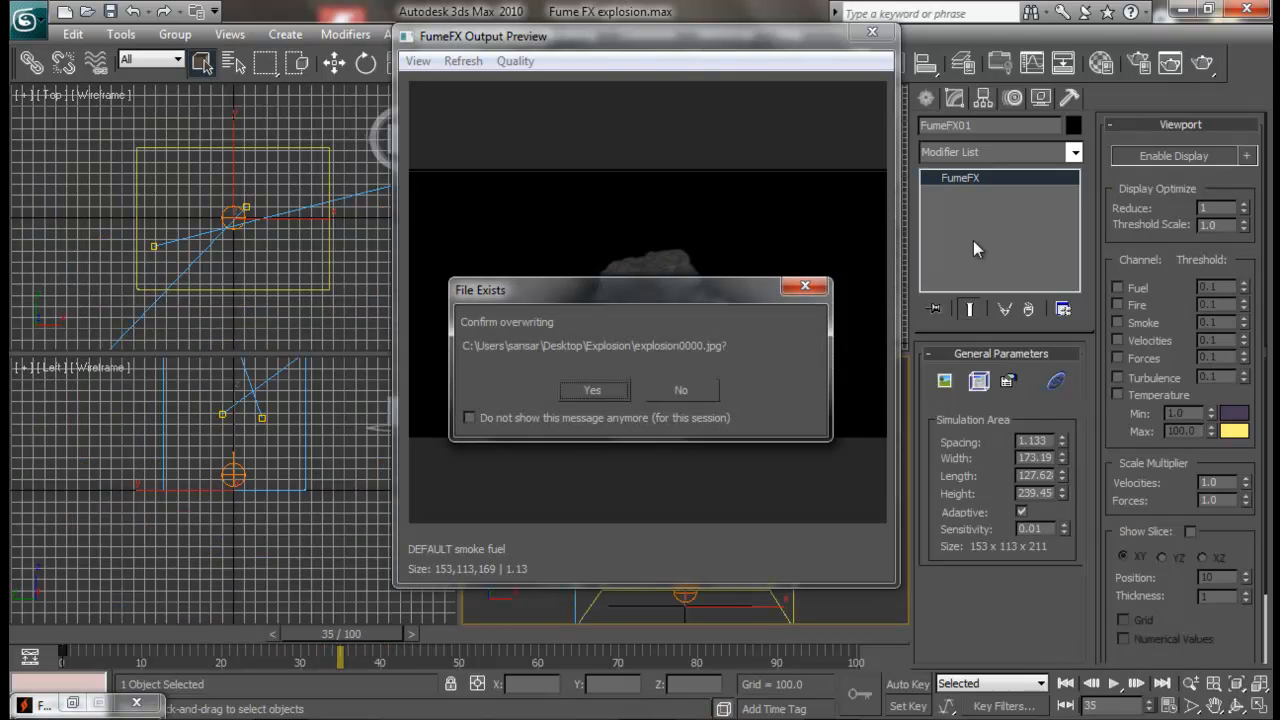
{"action": "left_click", "coordinate": [681, 390]}
- Turn off saving the render output to file and set the render time output to a single frame
{"action": "left_click", "coordinate": [1137, 63]}
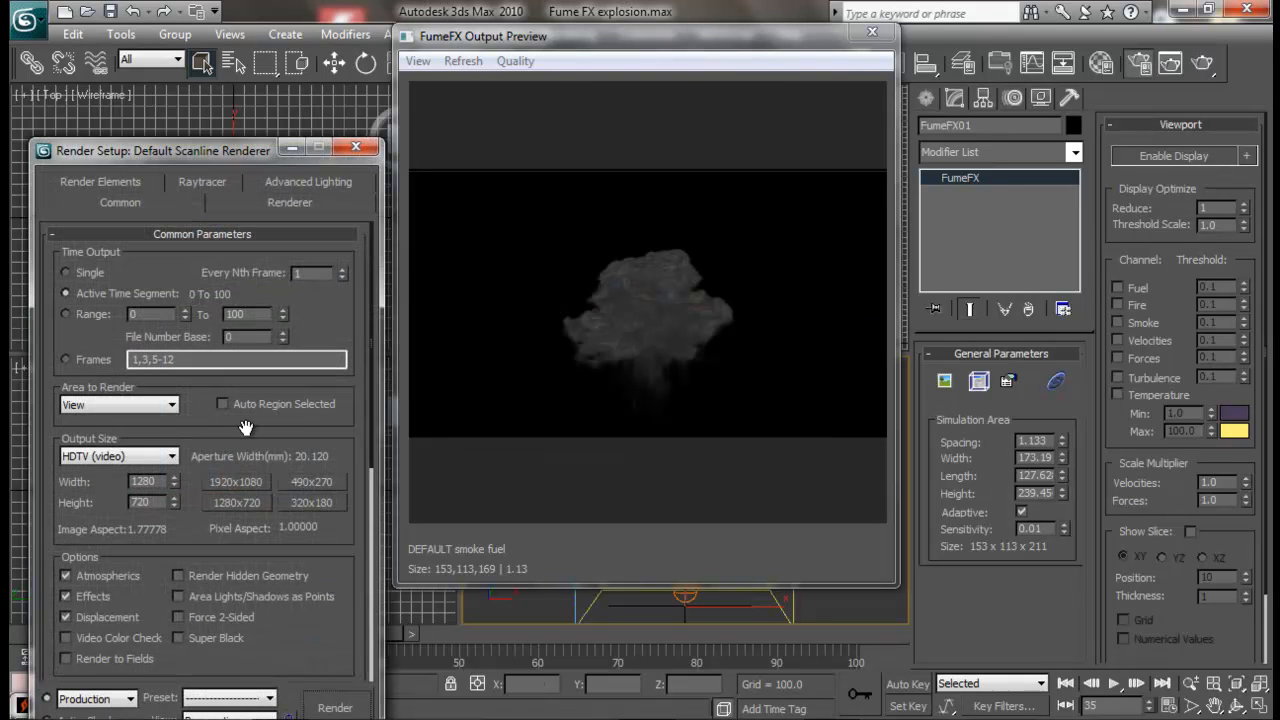
{"action": "left_click_drag", "start_coordinate": [246, 428], "coordinate": [297, 172]}
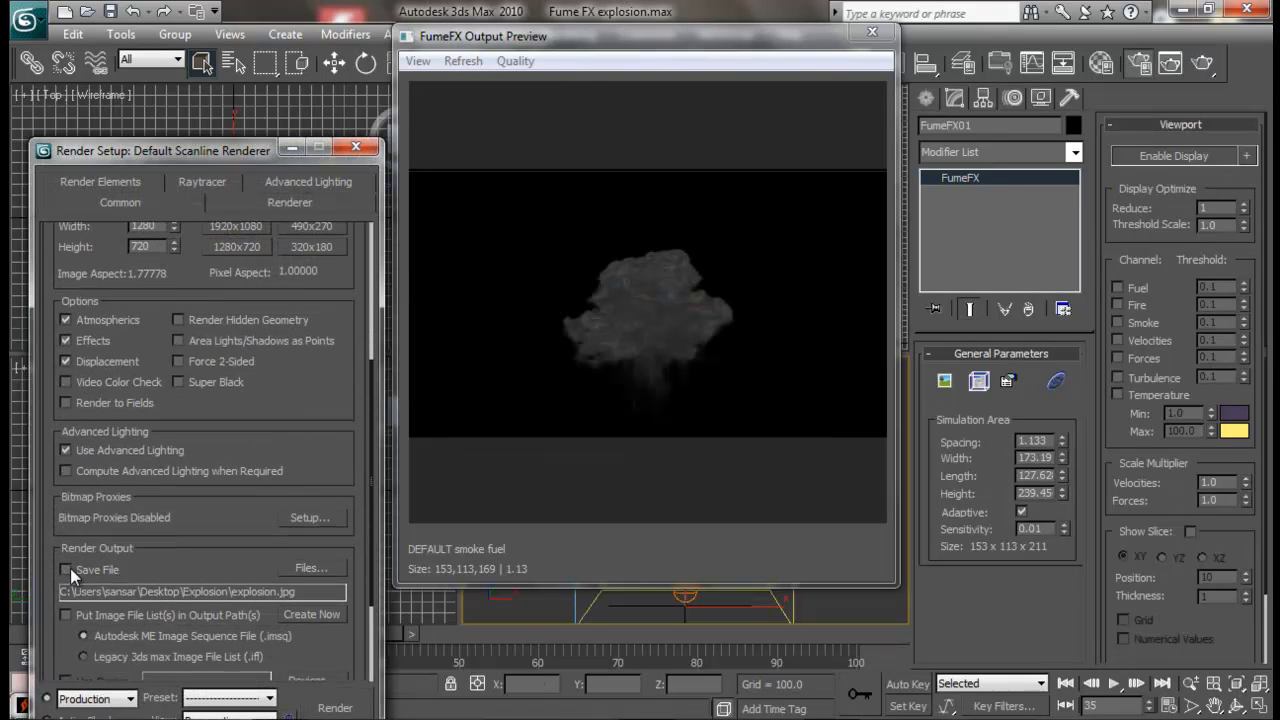
{"action": "scroll", "coordinate": [127, 495], "scroll_direction": "up", "scroll_amount": 5}
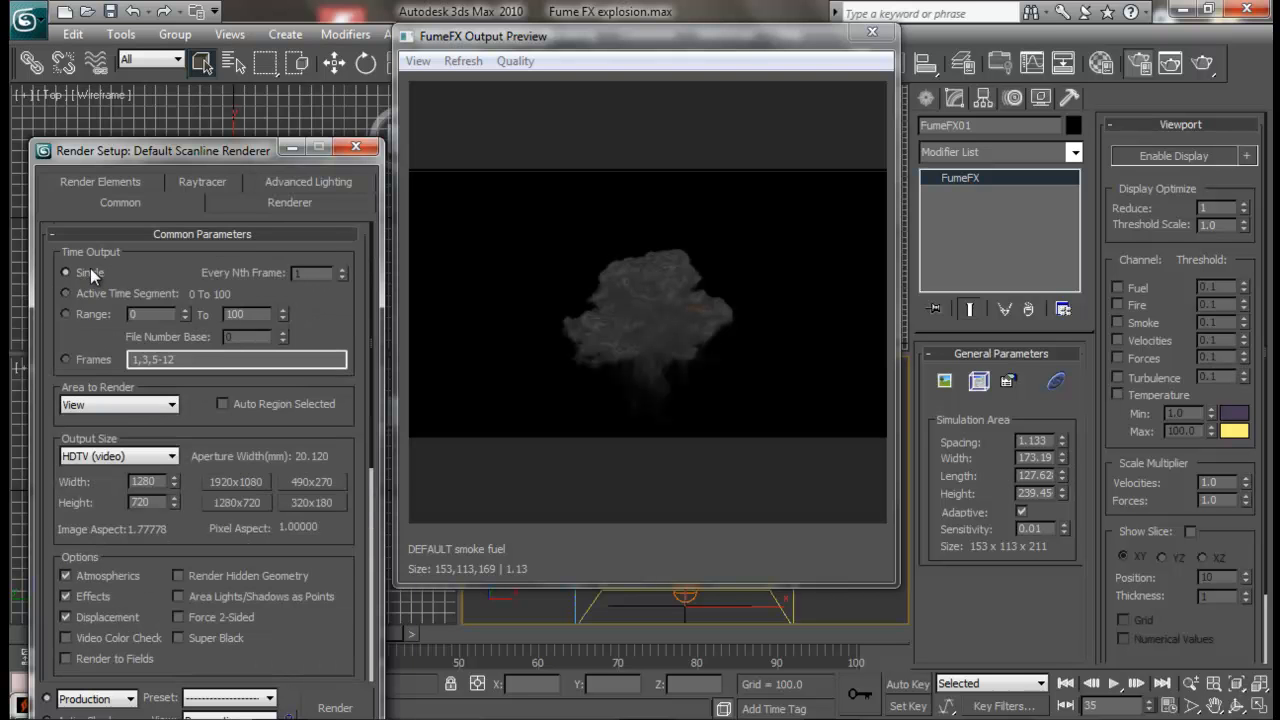
{"action": "left_click", "coordinate": [355, 147]}
- Render frame 35 of the explosion, then close the rendered image and the FumeFX preview
{"action": "left_click", "coordinate": [1170, 63]}
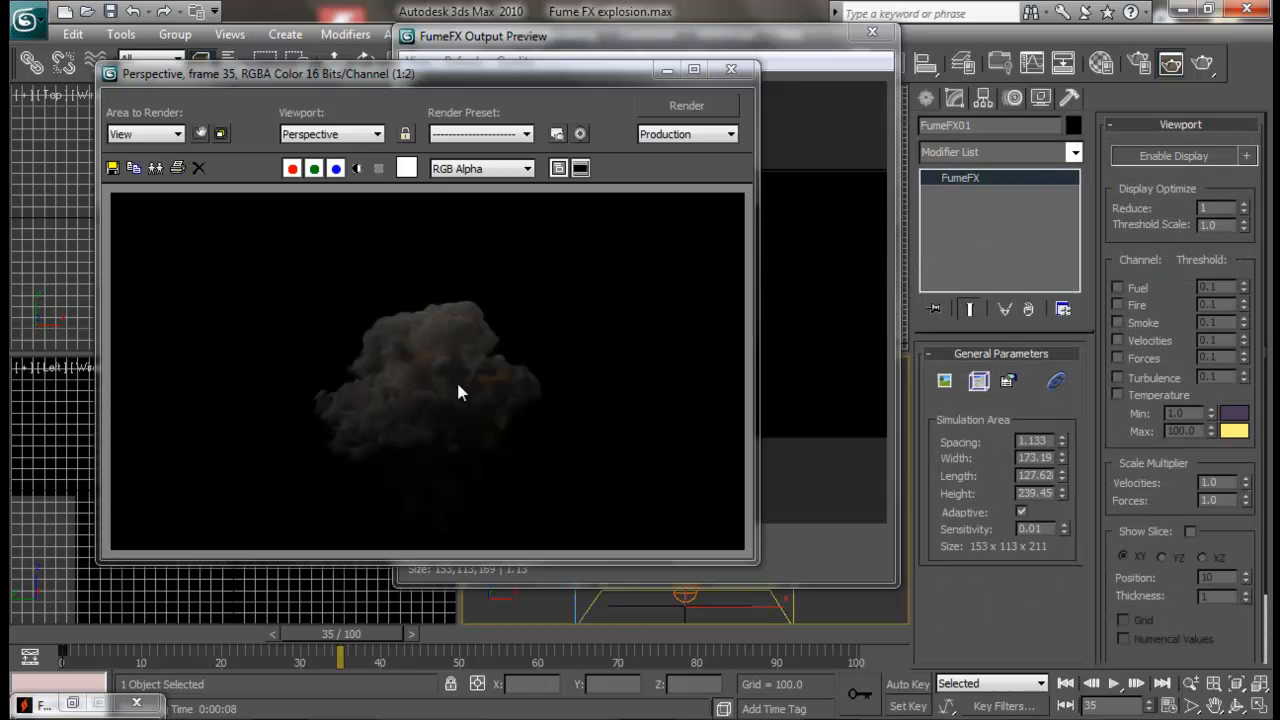
{"action": "left_click", "coordinate": [731, 69]}
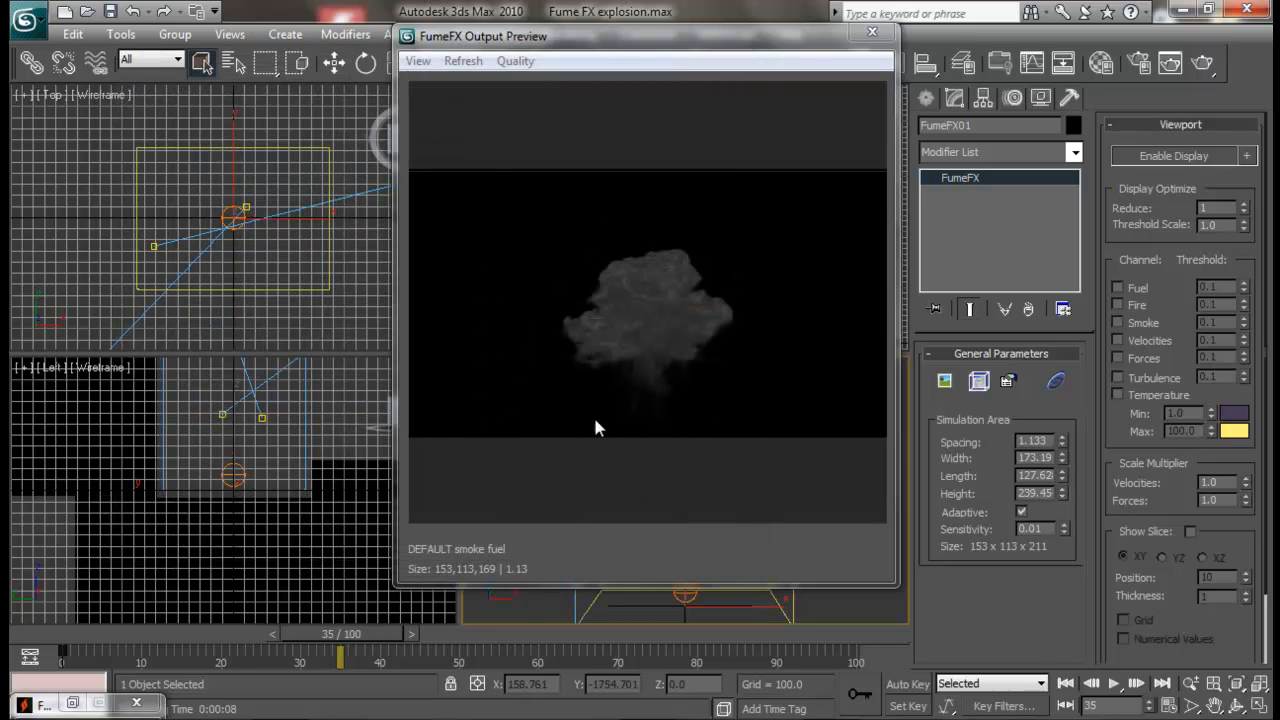
{"action": "left_click", "coordinate": [329, 505]}
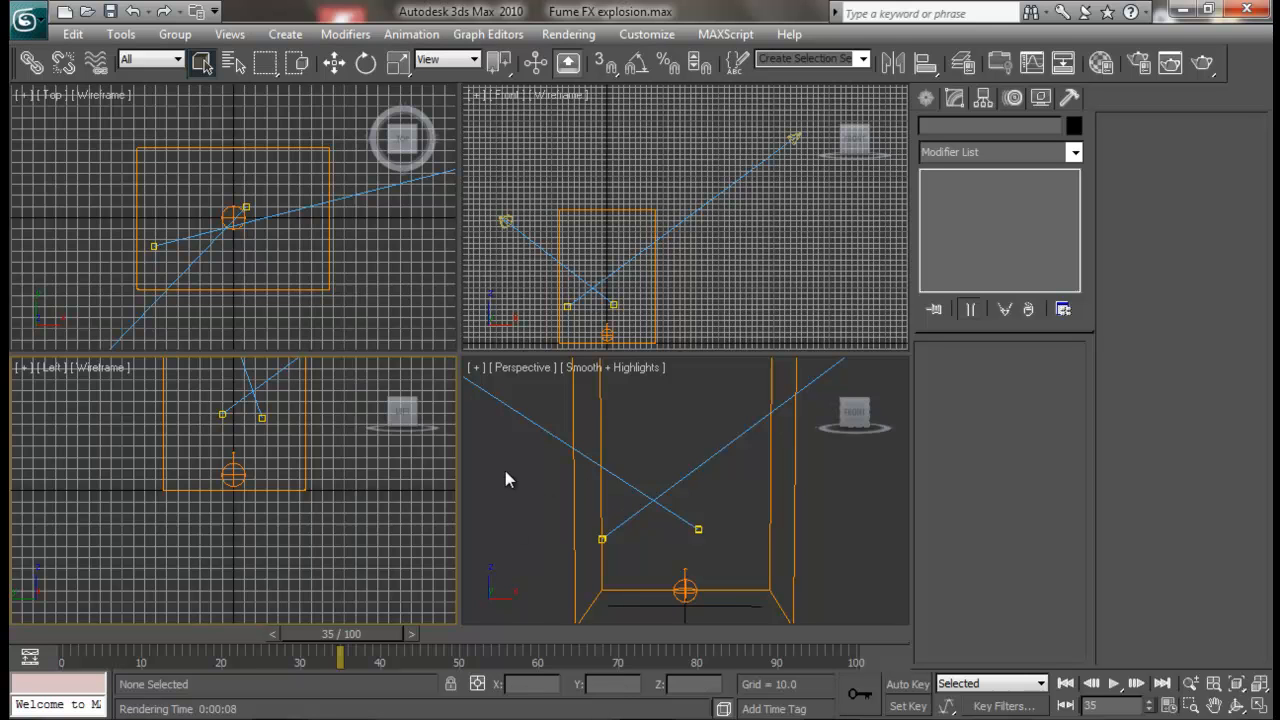
- Reset to a new empty scene without saving the changes to the explosion scene
{"action": "left_click", "coordinate": [25, 19]}
{"action": "left_click", "coordinate": [98, 120]}
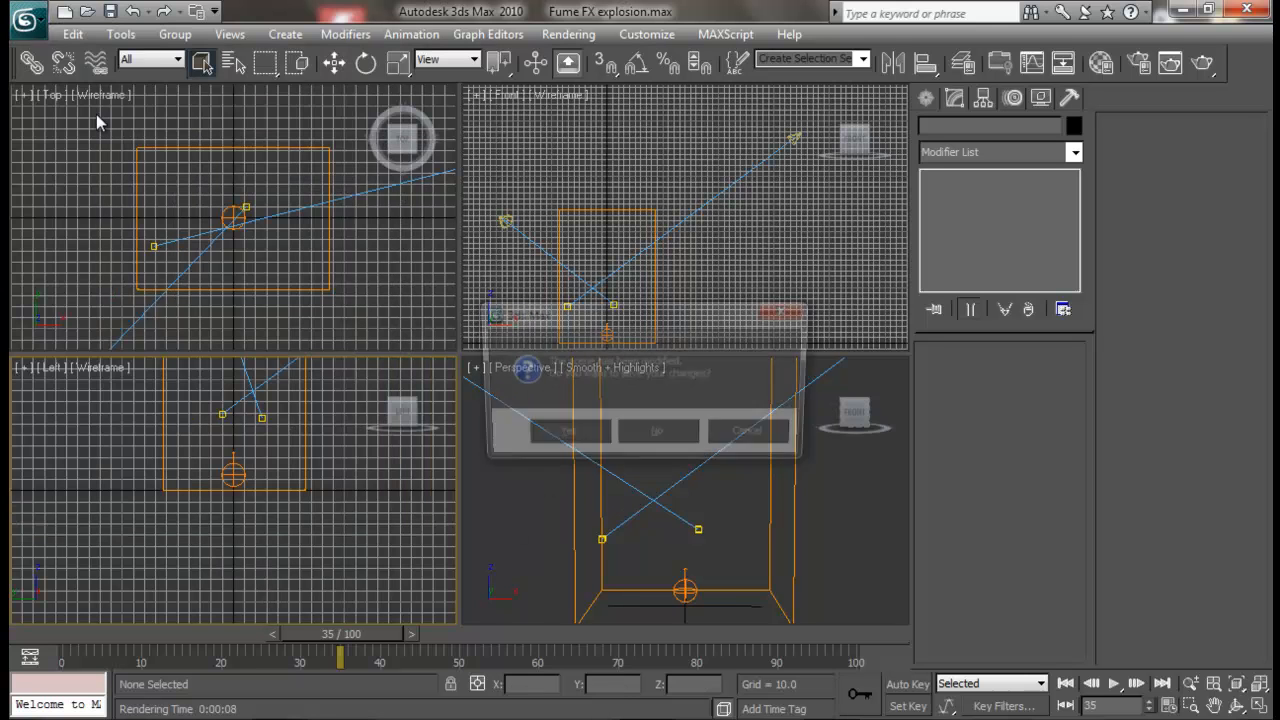
{"action": "left_click", "coordinate": [643, 437]}
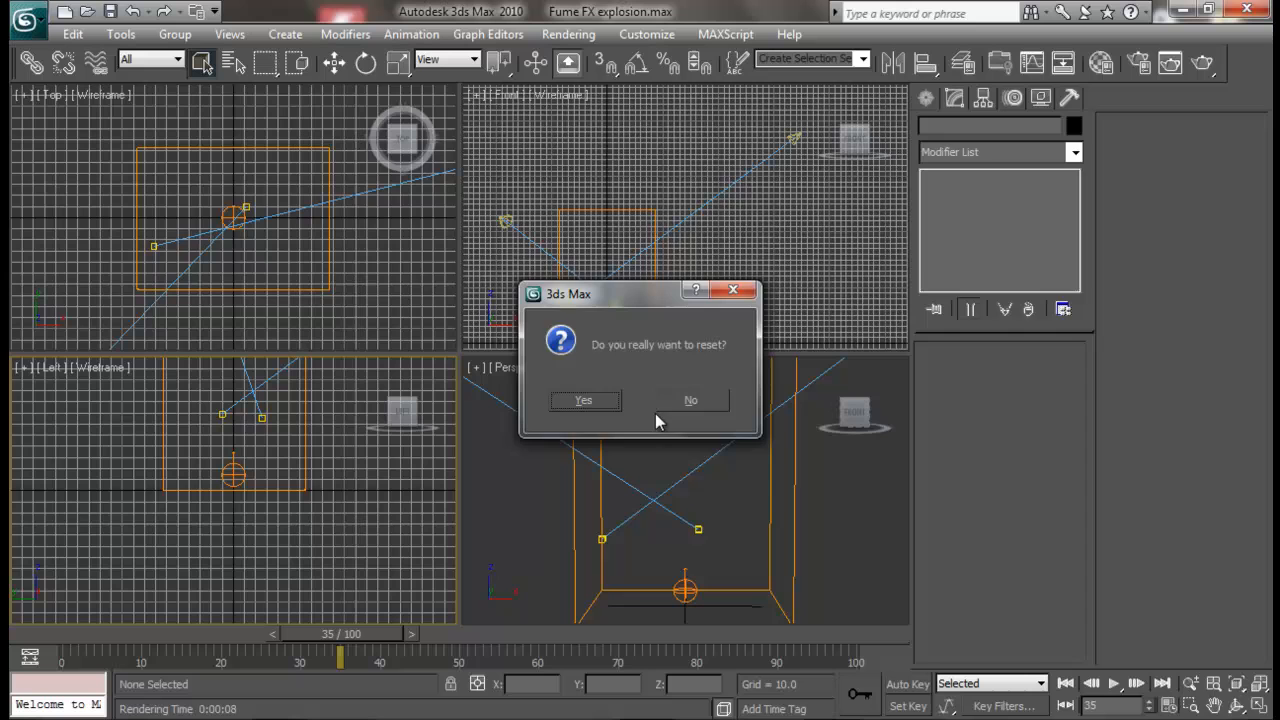
{"action": "left_click", "coordinate": [585, 401]}
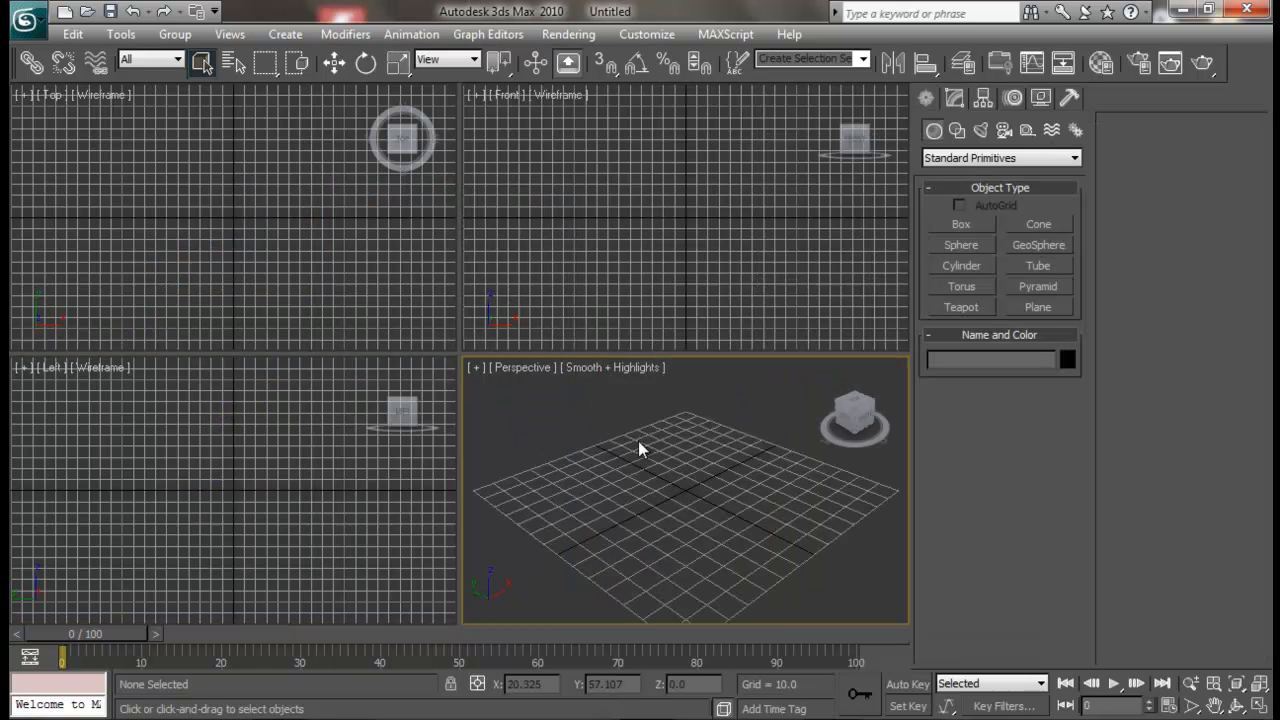
- Create a FumeFX container centred on the perspective grid, about 144 wide, 144 long and 138 high
{"action": "left_click", "coordinate": [965, 162]}
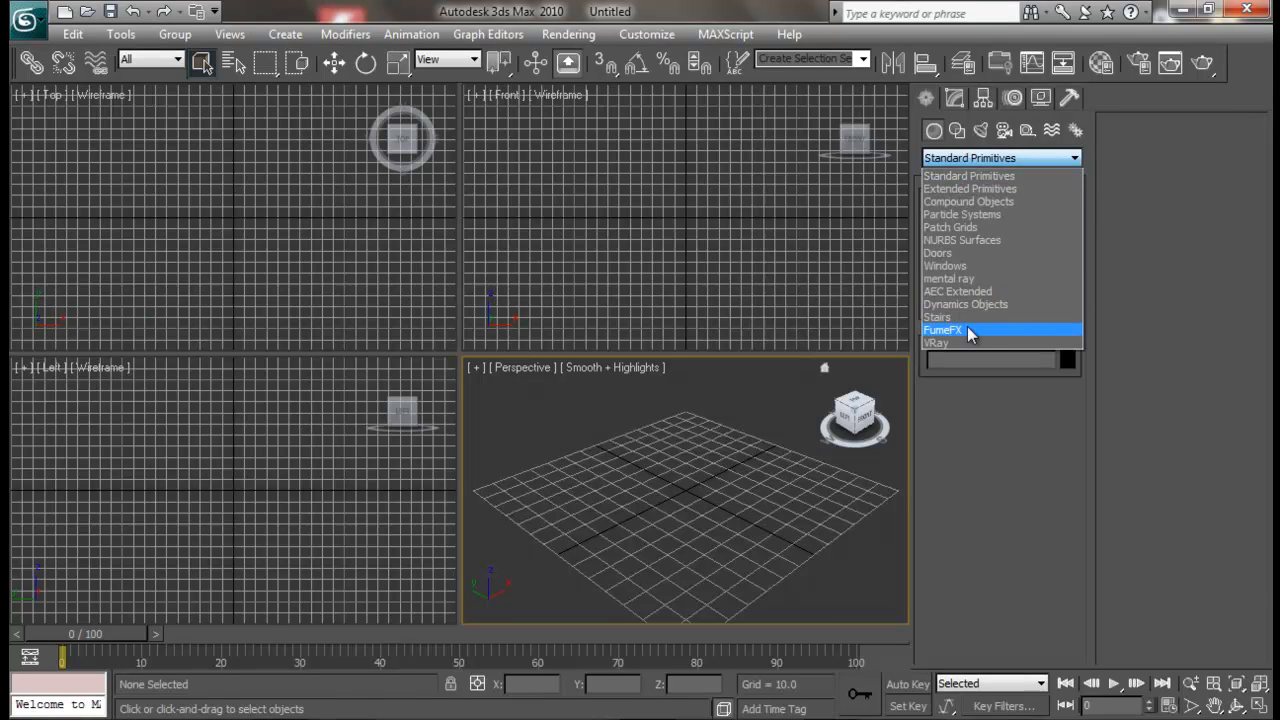
{"action": "left_click", "coordinate": [975, 330]}
{"action": "left_click", "coordinate": [960, 226]}
{"action": "left_click_drag", "start_coordinate": [677, 491], "coordinate": [749, 434]}
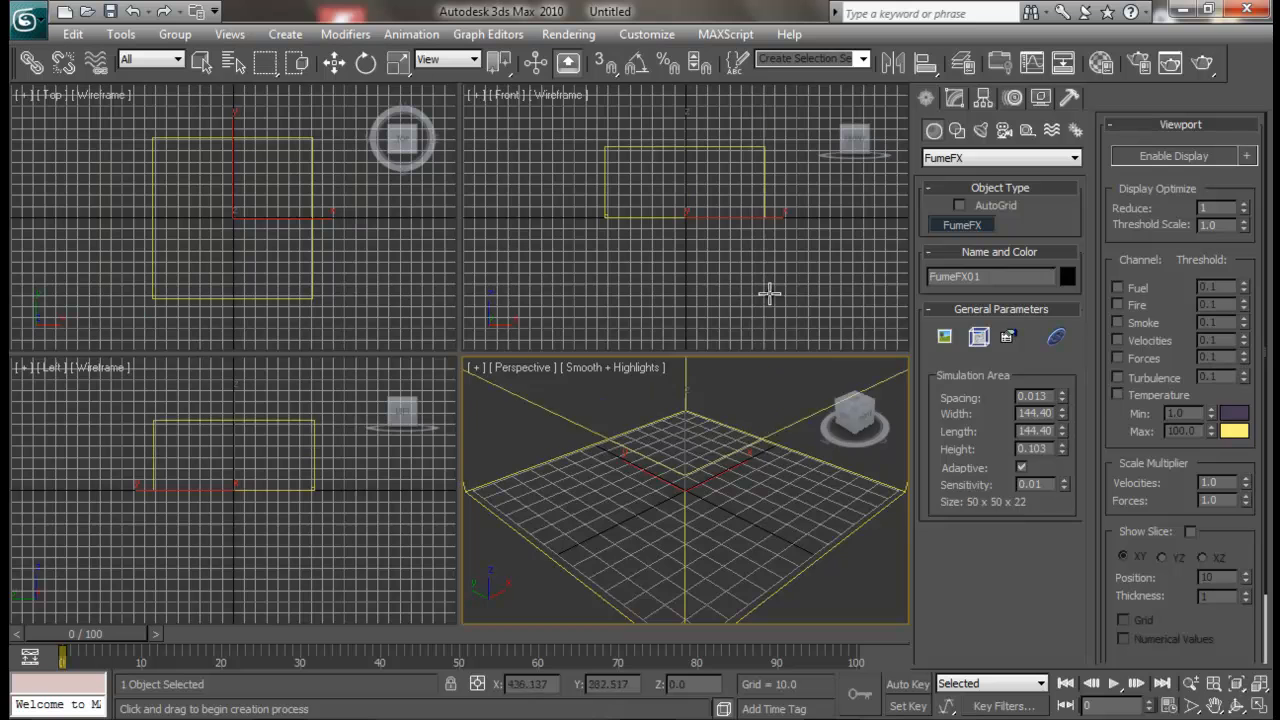
{"action": "right_click", "coordinate": [711, 385]}
{"action": "scroll", "coordinate": [712, 460], "scroll_direction": "down", "scroll_amount": 5}
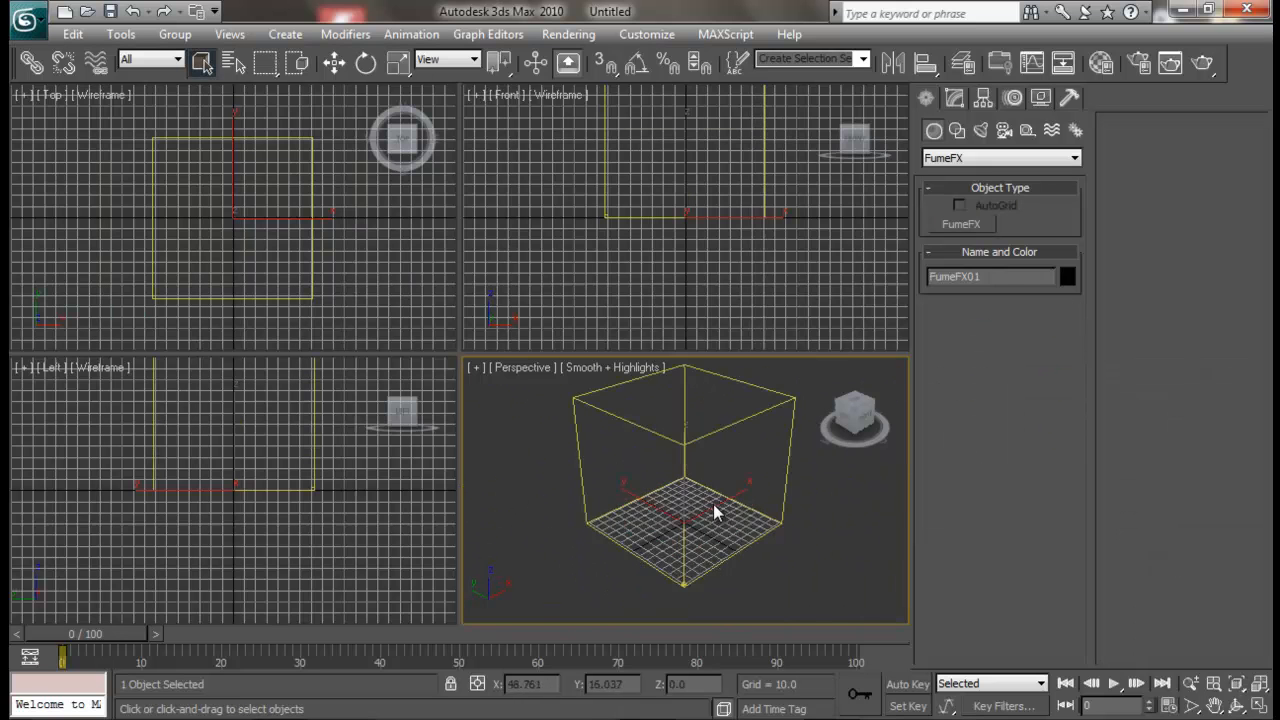
{"action": "mouse_move", "coordinate": [699, 498]}
{"action": "middle_mouse_down", "text": "alt"}
{"action": "mouse_move", "coordinate": [658, 496]}
{"action": "mouse_move", "coordinate": [702, 553]}
{"action": "mouse_move", "coordinate": [712, 485]}
{"action": "middle_mouse_up", "text": "alt"}
{"action": "scroll", "coordinate": [702, 553], "scroll_direction": "up", "scroll_amount": 3}
{"action": "scroll", "coordinate": [712, 485], "scroll_direction": "down", "scroll_amount": 3}
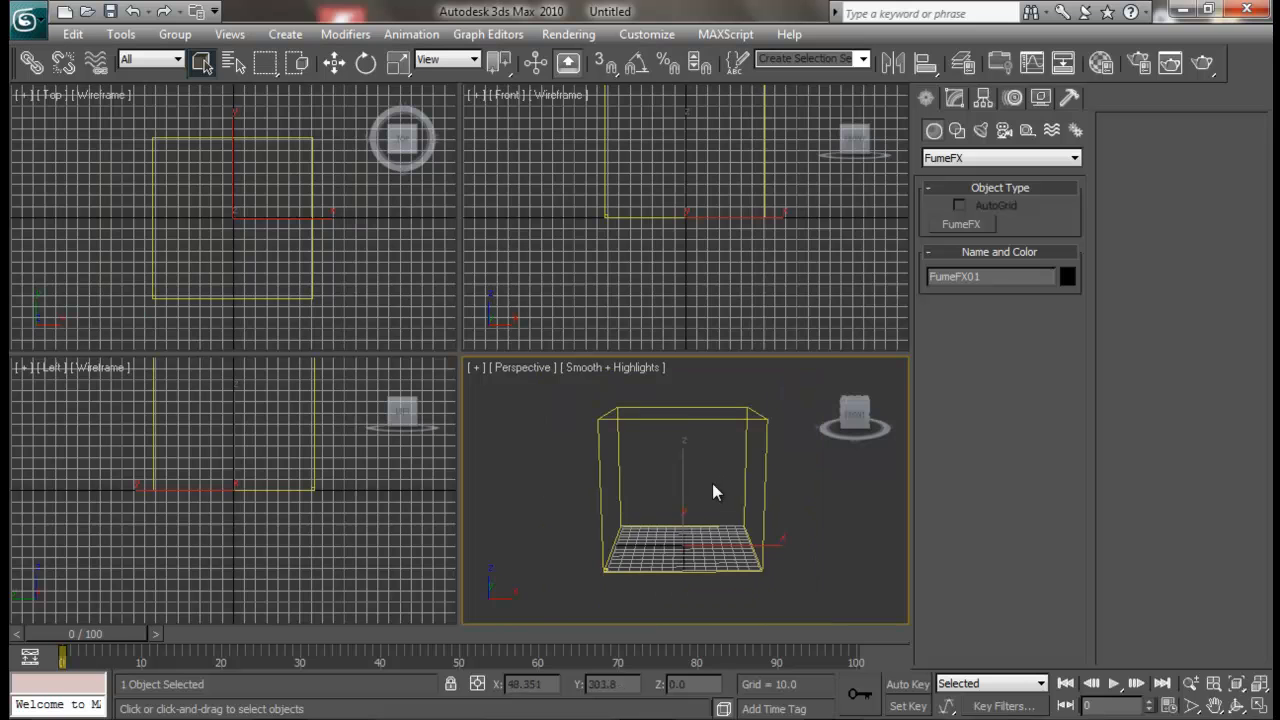
- Open the new container's FumeFX settings, dismissing the missing-file warning, and test-run the default simulation
{"action": "left_click", "coordinate": [954, 97]}
{"action": "left_click", "coordinate": [979, 380]}
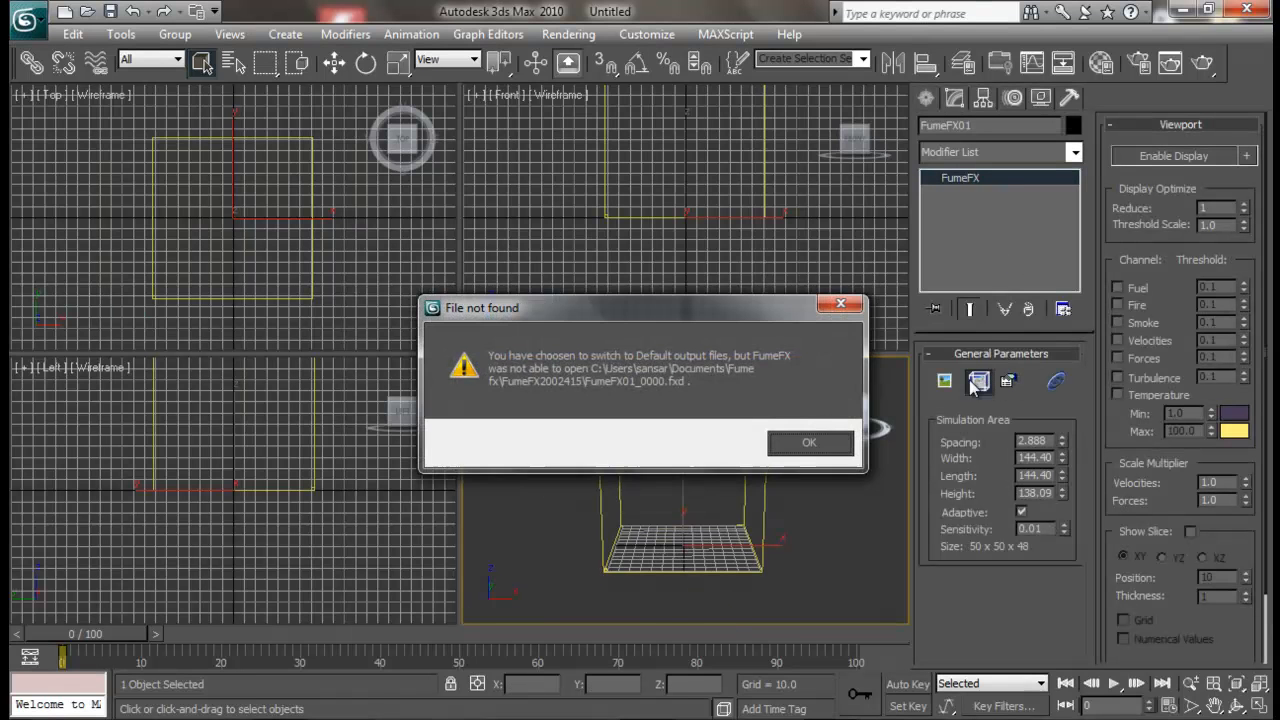
{"action": "left_click", "coordinate": [812, 444]}
{"action": "left_click_drag", "start_coordinate": [640, 14], "coordinate": [301, 23]}
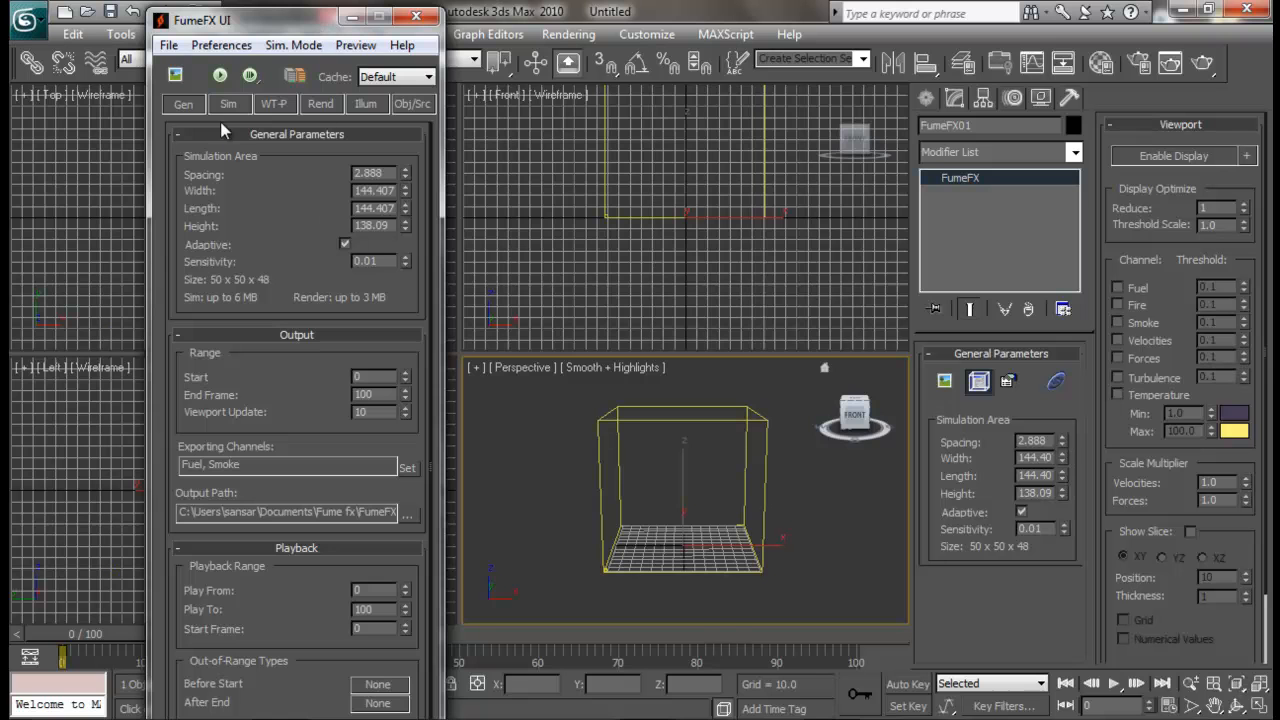
{"action": "left_click", "coordinate": [221, 79]}
{"action": "left_click", "coordinate": [773, 573]}
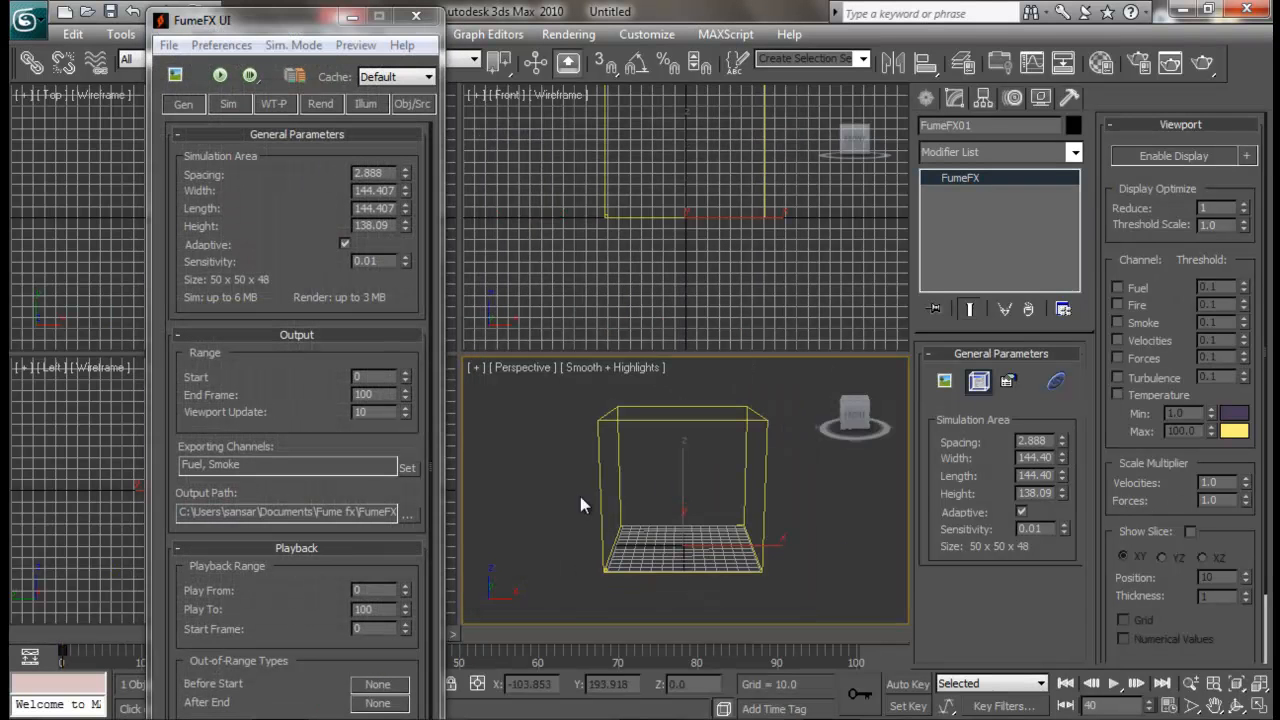
- Set the simulation area's width to 175, length to about 131.4 and height to about 241.7
{"action": "left_click_drag", "start_coordinate": [255, 26], "coordinate": [202, 28]}
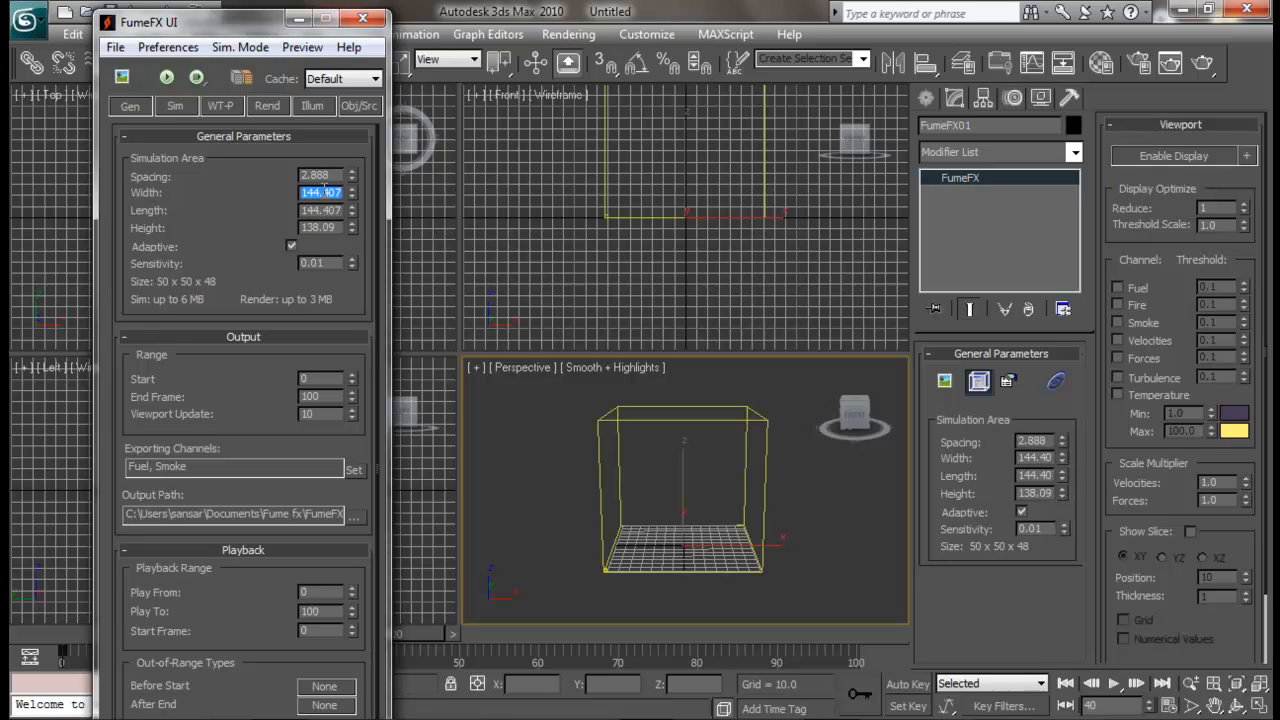
{"action": "key", "text": "Return"}
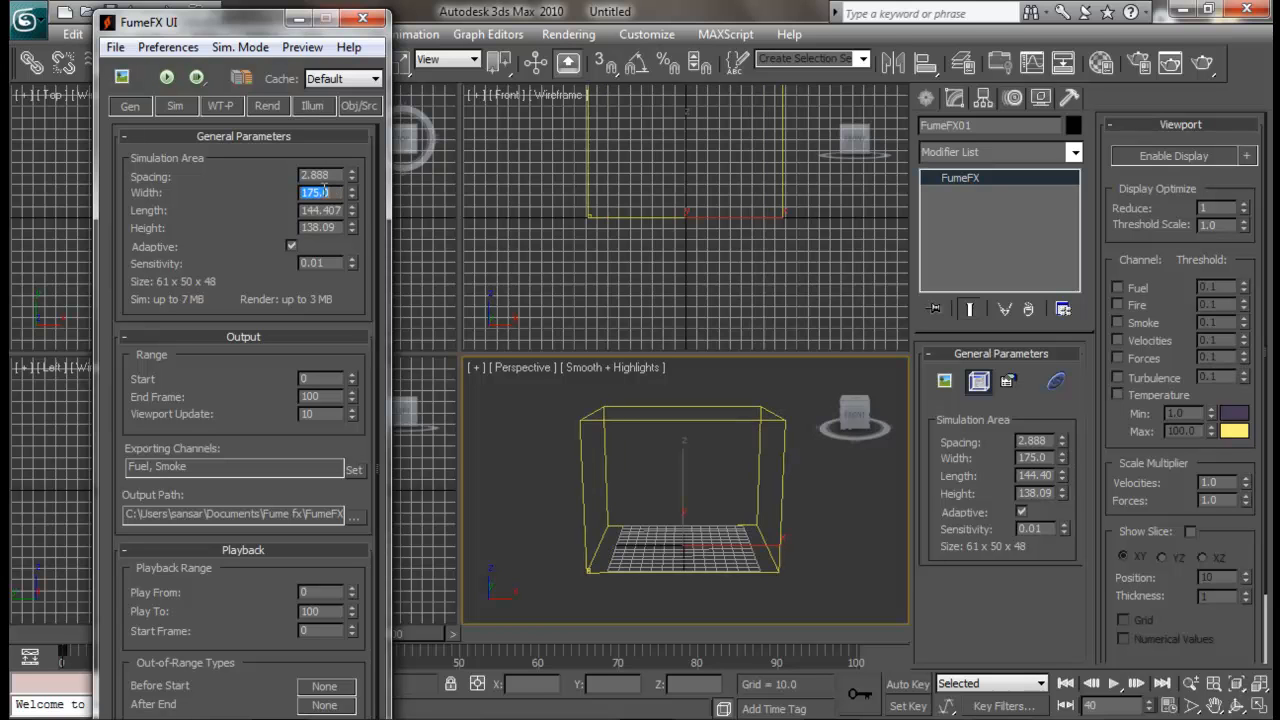
{"action": "left_click_drag", "start_coordinate": [352, 214], "coordinate": [356, 150]}
{"action": "middle_click_drag", "start_coordinate": [691, 447], "coordinate": [700, 529]}
{"action": "scroll", "coordinate": [698, 520], "scroll_direction": "down", "scroll_amount": 3}
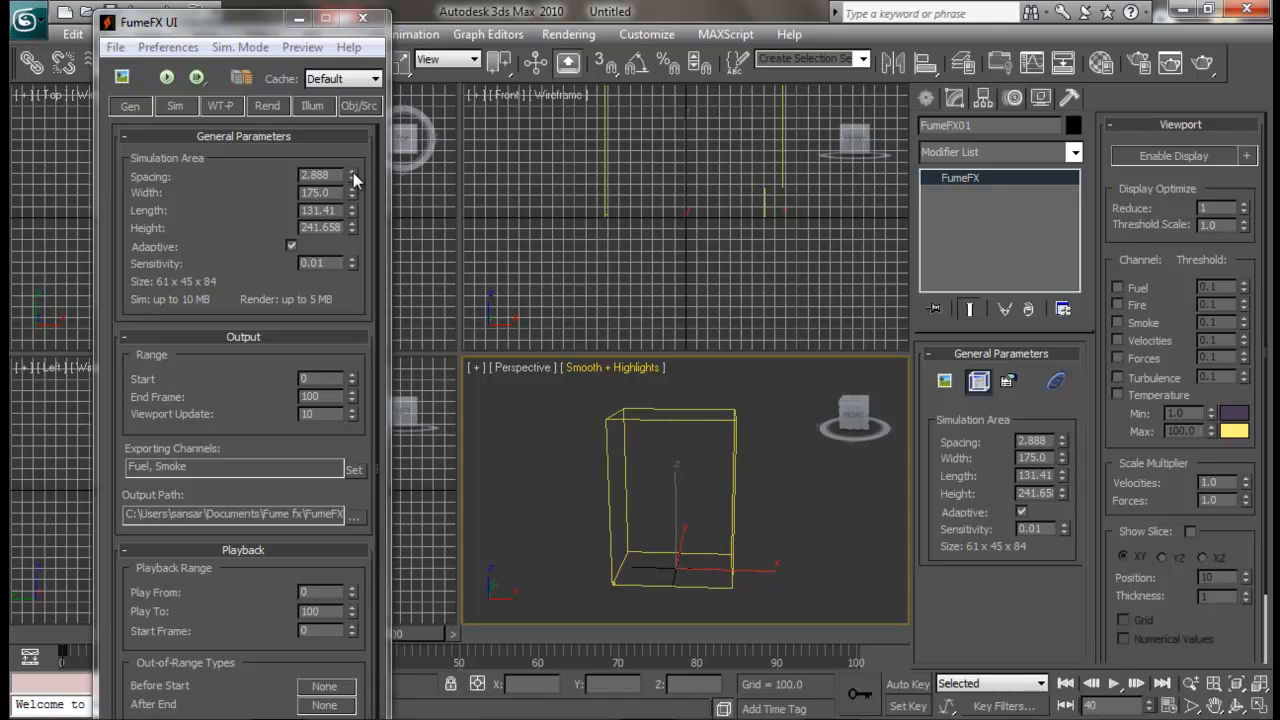
{"action": "left_click_drag", "start_coordinate": [278, 32], "coordinate": [265, 30]}
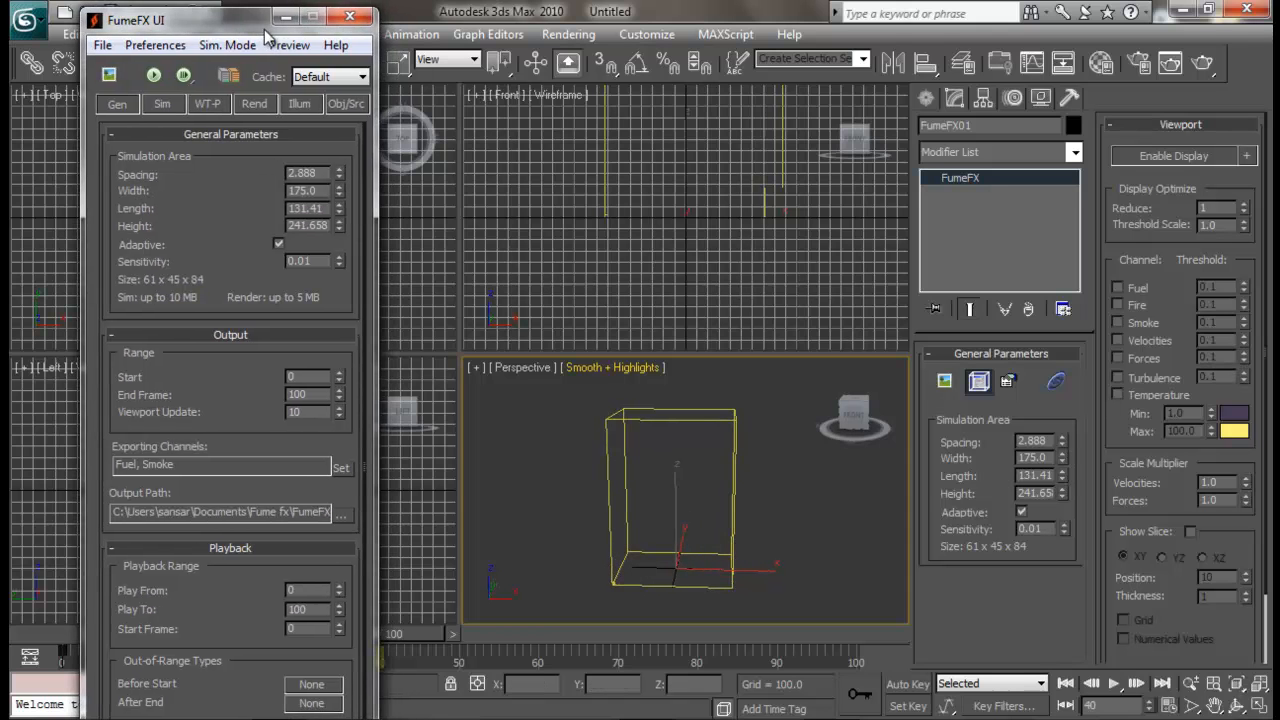
{"action": "middle_click_drag", "start_coordinate": [692, 447], "coordinate": [647, 464], "text": "alt"}
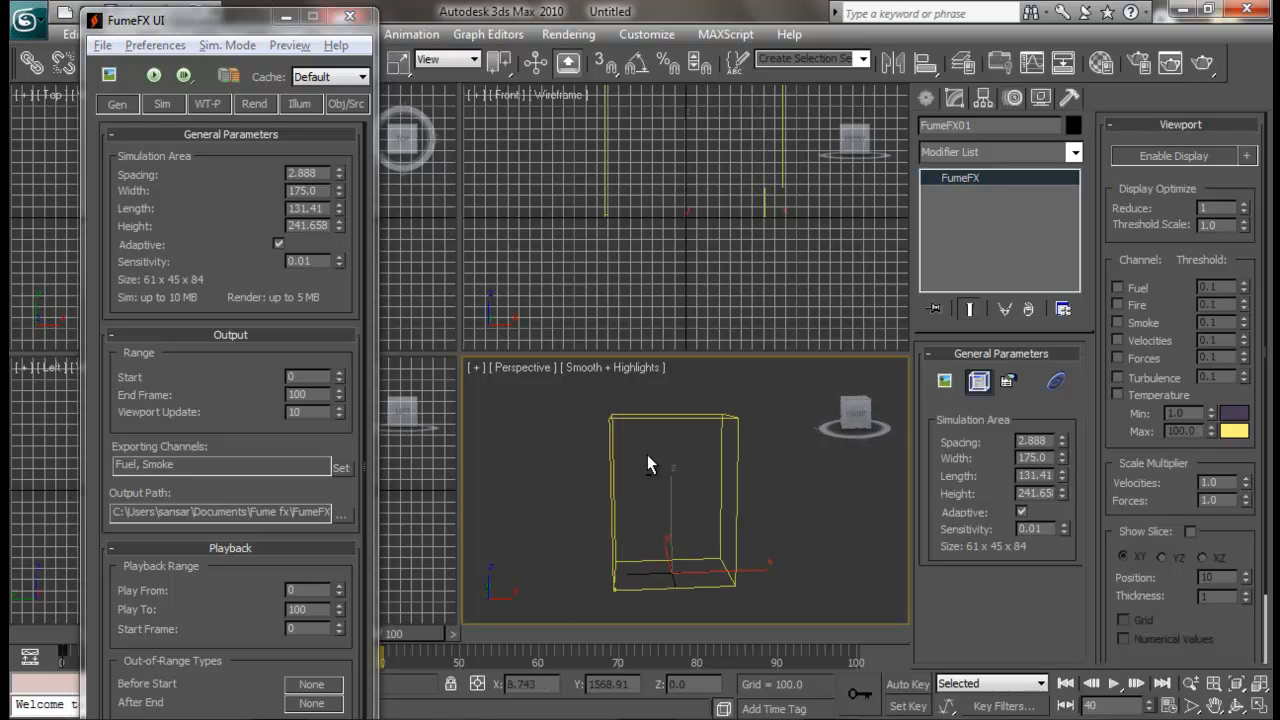
{"action": "left_click", "coordinate": [286, 17]}
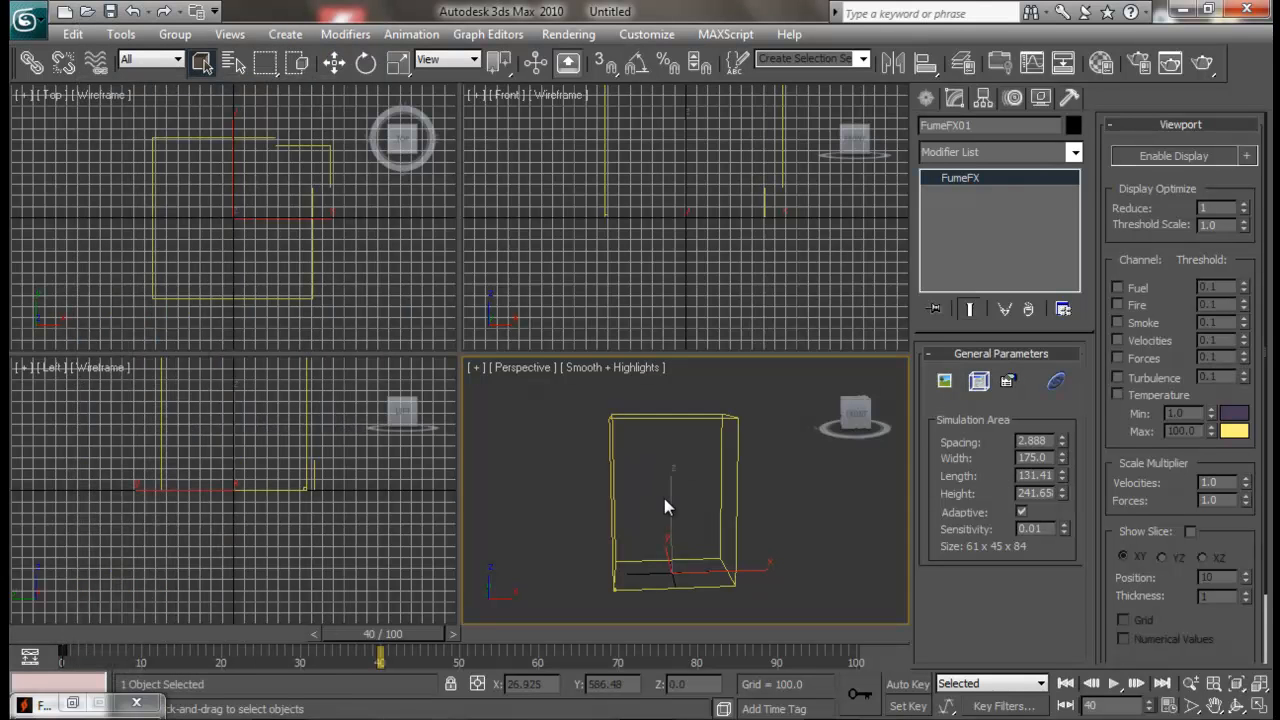
- Create a spherical FumeFX Simple Src helper about 58.4 in diameter on the floor of the container
{"action": "middle_click_drag", "start_coordinate": [723, 457], "coordinate": [714, 529], "text": "alt"}
{"action": "left_click", "coordinate": [932, 98]}
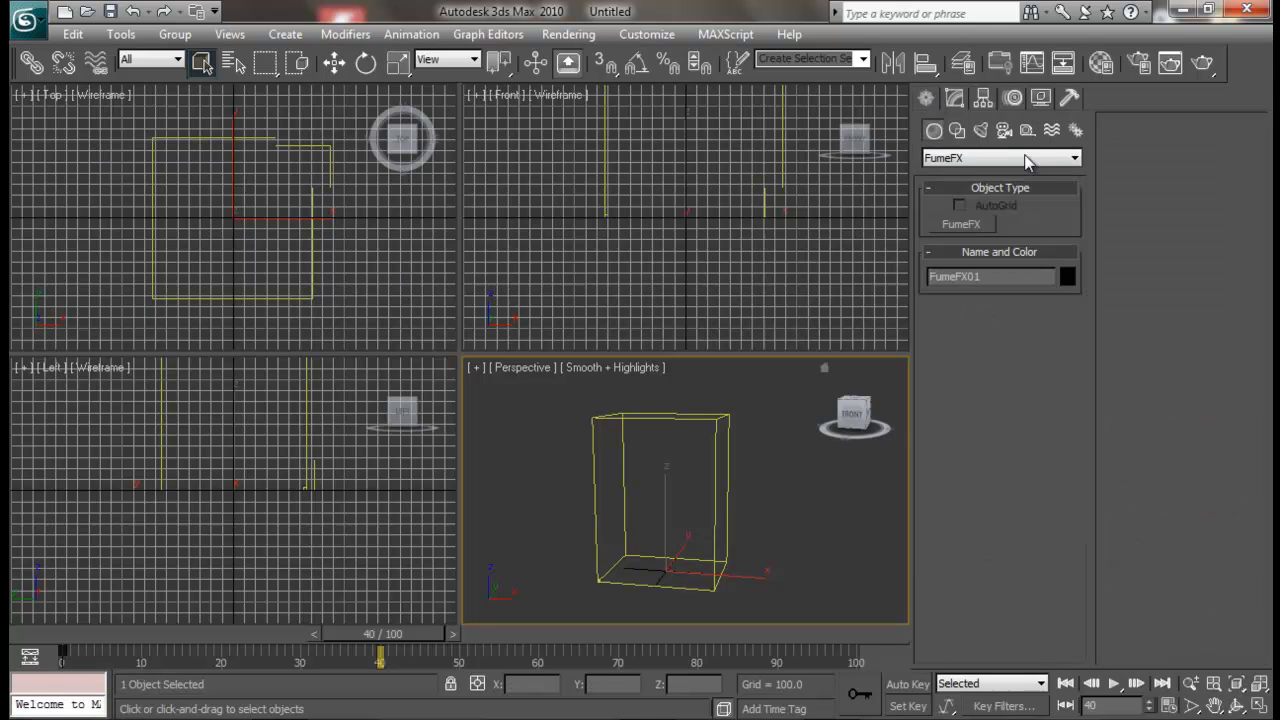
{"action": "left_click", "coordinate": [1028, 130]}
{"action": "left_click", "coordinate": [1040, 157]}
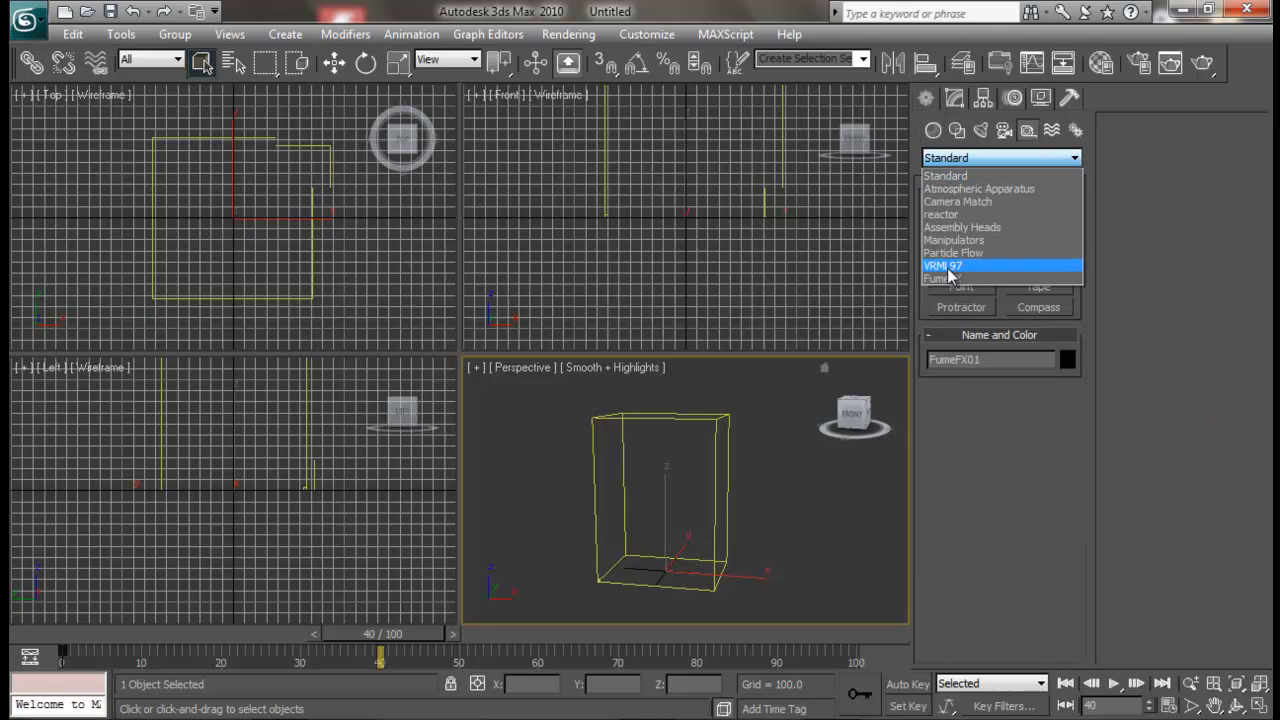
{"action": "left_click", "coordinate": [955, 263]}
{"action": "left_click", "coordinate": [977, 223]}
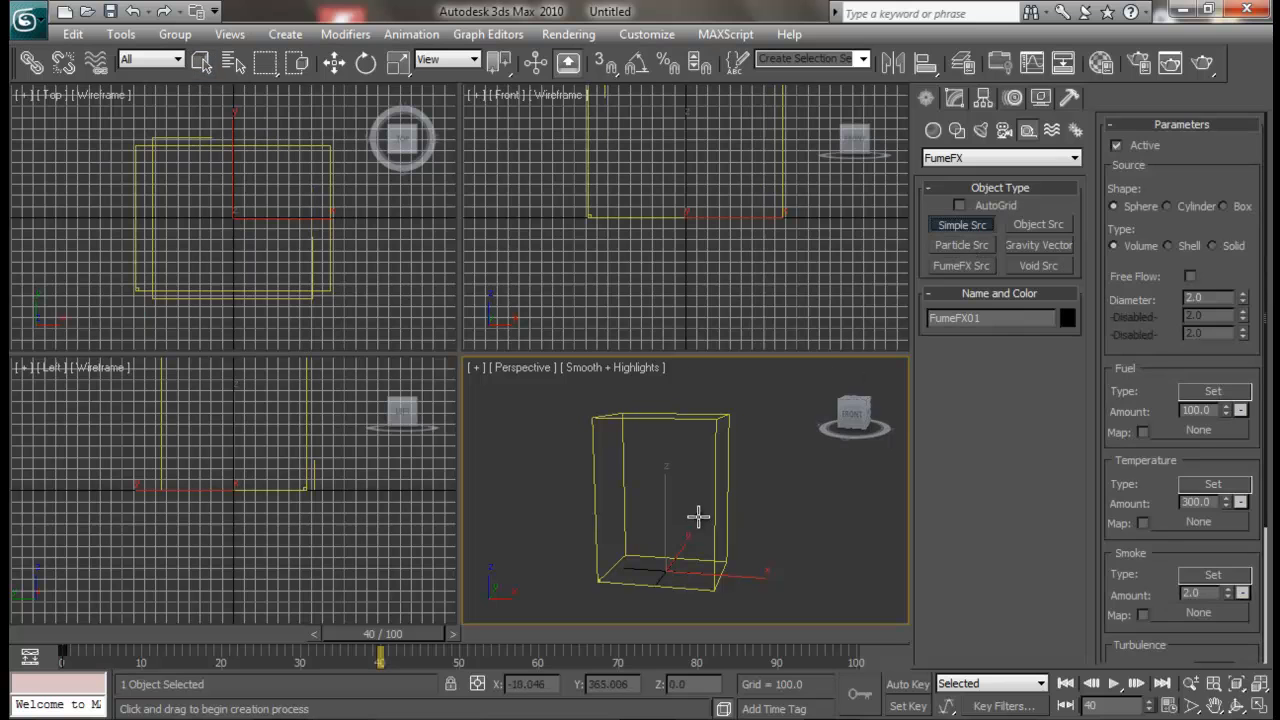
{"action": "left_click_drag", "start_coordinate": [663, 564], "coordinate": [665, 571]}
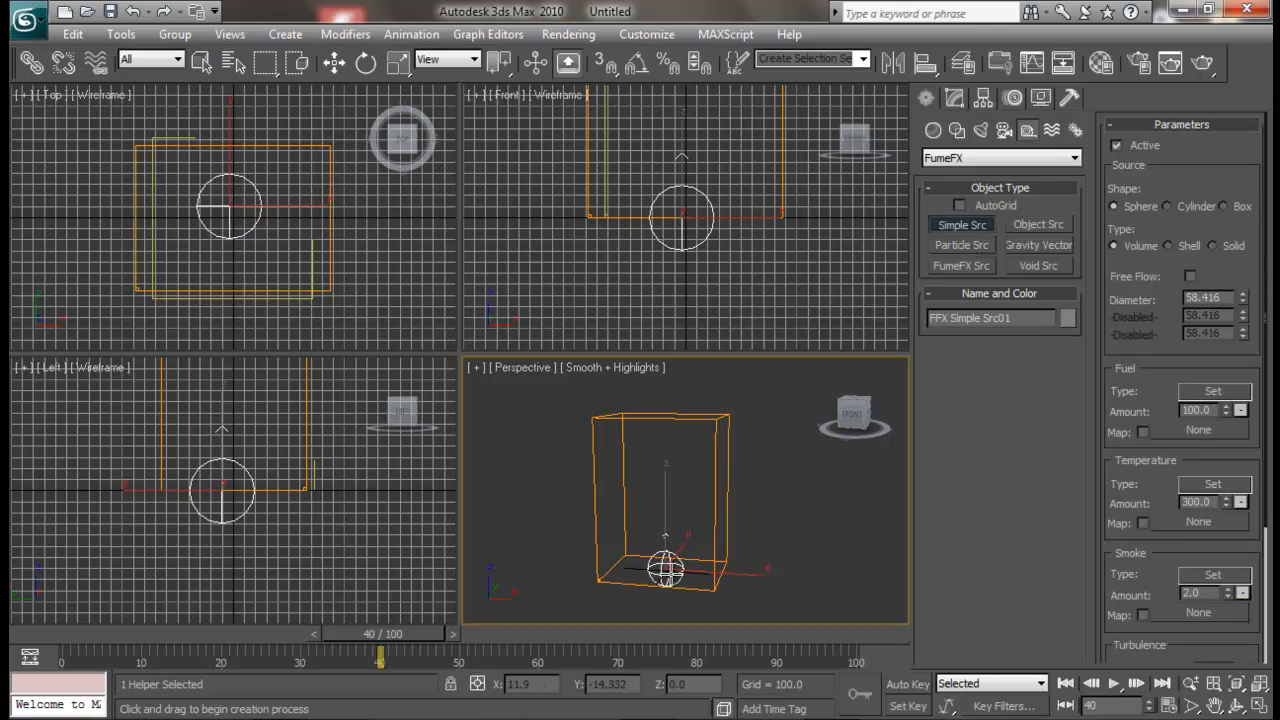
{"action": "right_click", "coordinate": [671, 575]}
- Centre the simple source in the container by setting its X and Y positions to 0
{"action": "key", "text": "w"}
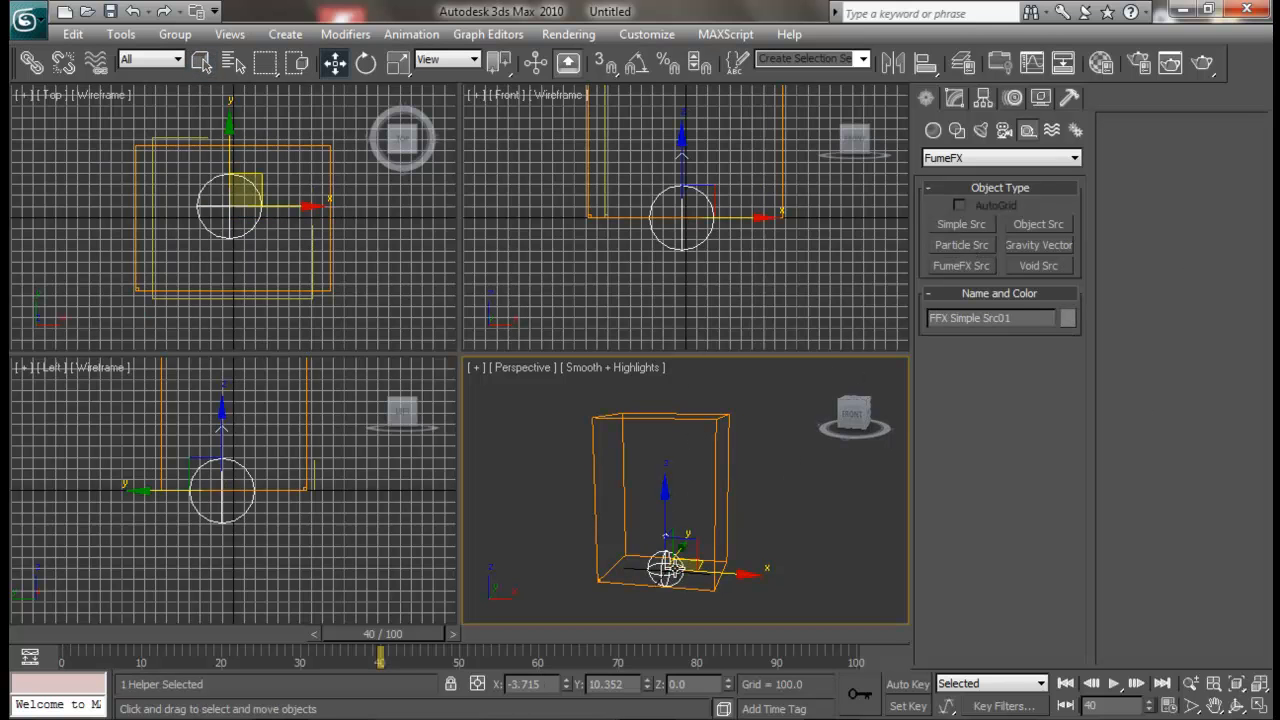
{"action": "right_click", "coordinate": [567, 689]}
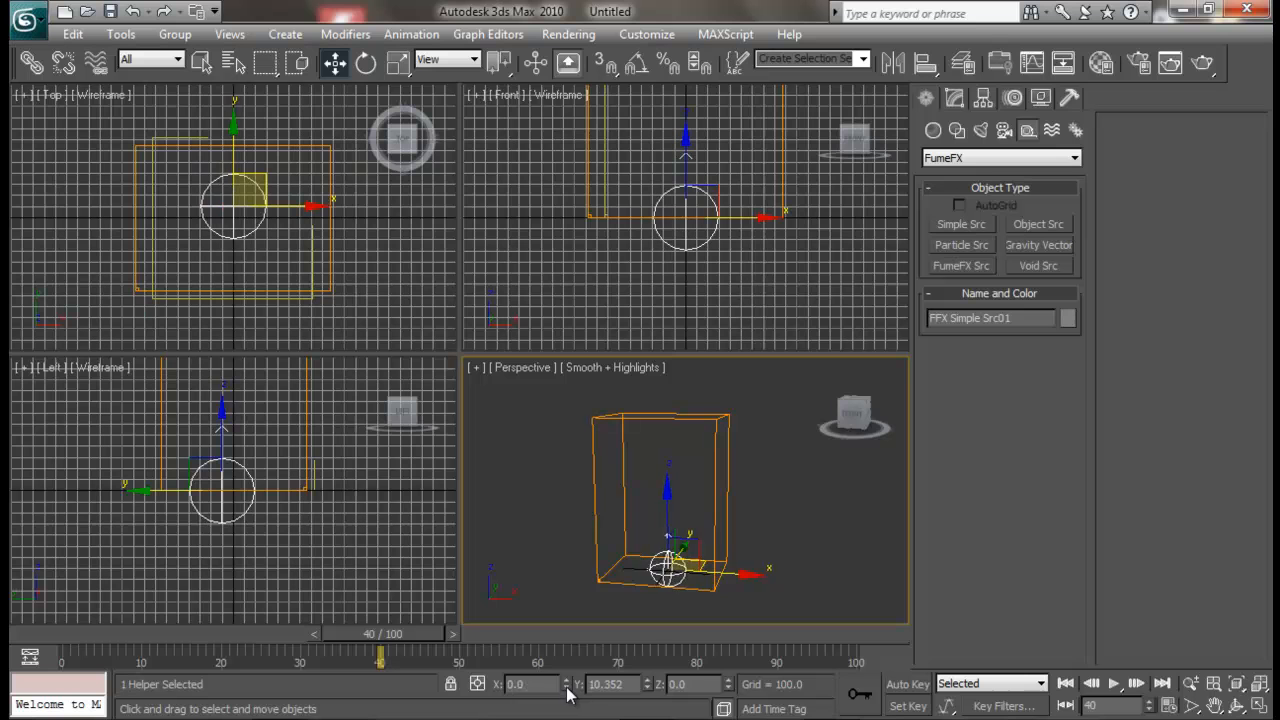
{"action": "right_click", "coordinate": [647, 686]}
{"action": "mouse_move", "coordinate": [733, 521]}
{"action": "middle_mouse_down", "text": "alt"}
{"action": "mouse_move", "coordinate": [722, 536]}
{"action": "mouse_move", "coordinate": [746, 514]}
{"action": "middle_mouse_up", "text": "alt"}
{"action": "middle_click_drag", "start_coordinate": [704, 181], "coordinate": [697, 284]}
{"action": "scroll", "coordinate": [697, 284], "scroll_direction": "down", "scroll_amount": 2}
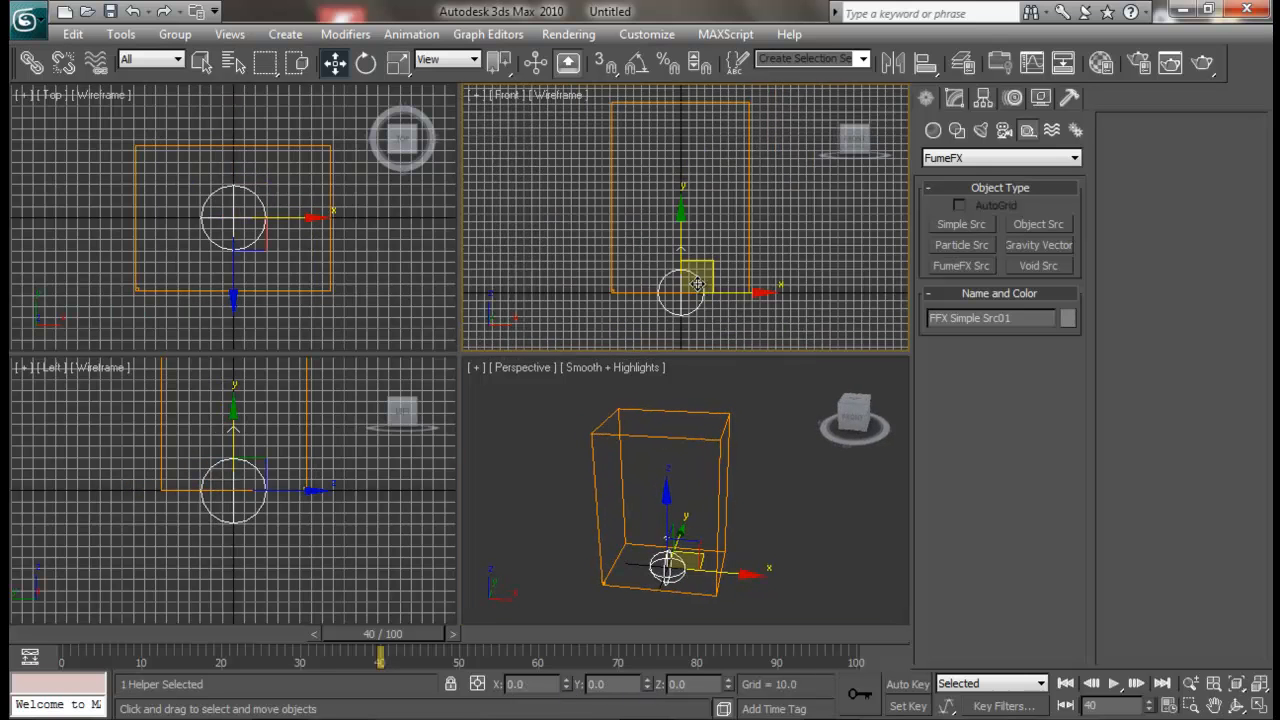
- Raise the simple source to a height of about 36.8 and reduce its diameter to about 39.7
{"action": "left_click_drag", "start_coordinate": [682, 229], "coordinate": [681, 205]}
{"action": "middle_click_drag", "start_coordinate": [745, 254], "coordinate": [753, 234]}
{"action": "scroll", "coordinate": [743, 256], "scroll_direction": "up", "scroll_amount": 2}
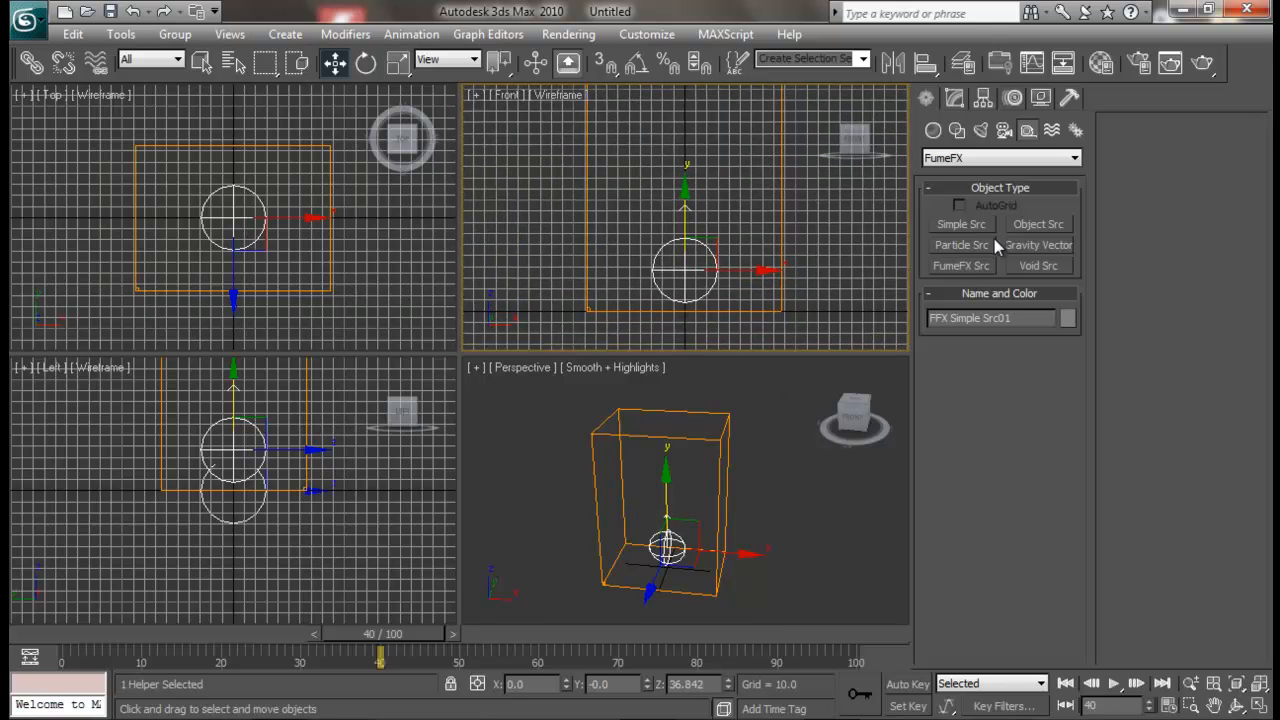
{"action": "left_click", "coordinate": [954, 97]}
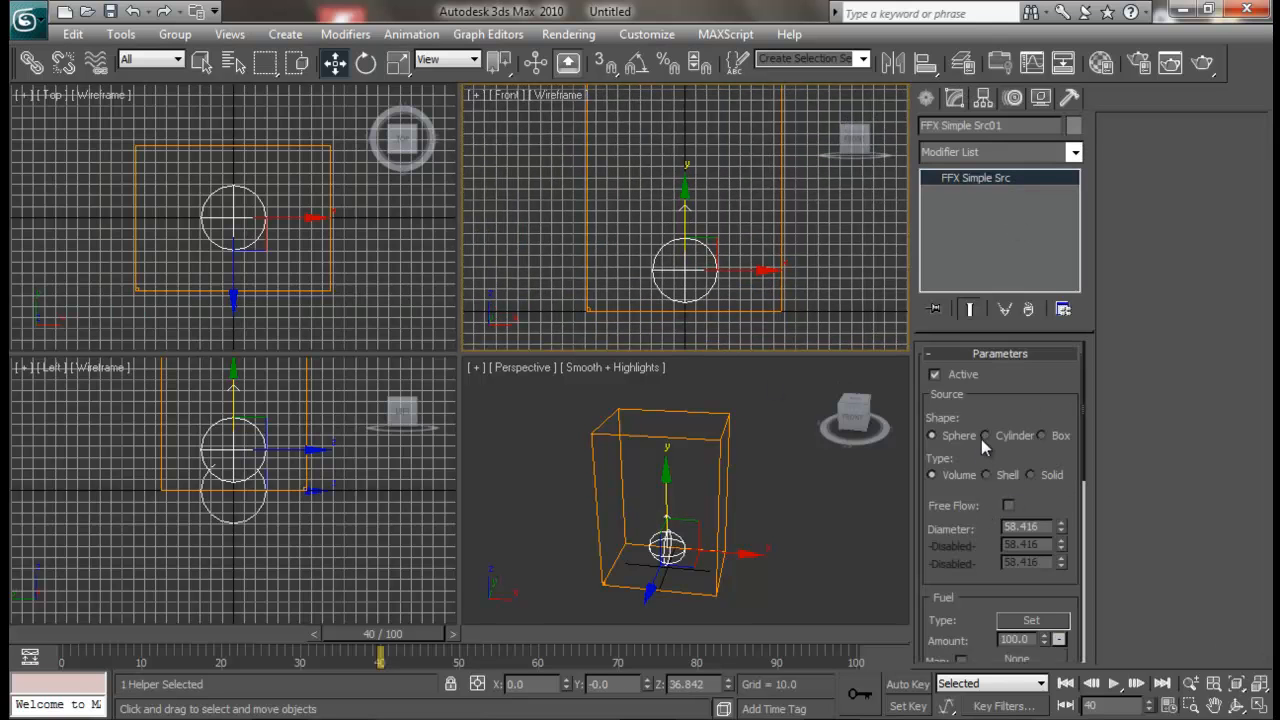
{"action": "left_click_drag", "start_coordinate": [1061, 531], "coordinate": [1080, 562]}
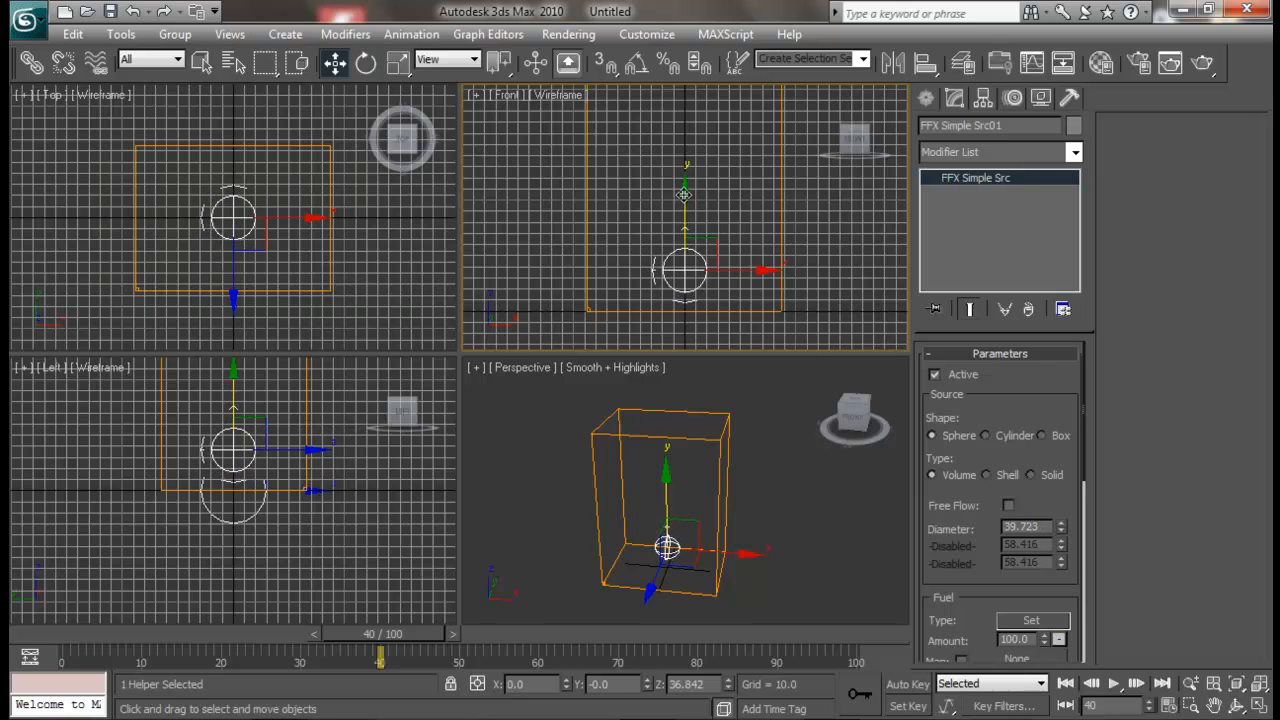
- Lower the simple source slightly so it sits just above the container's floor, checking its placement in perspective
{"action": "left_click", "coordinate": [806, 272]}
{"action": "left_click", "coordinate": [718, 519]}
{"action": "middle_click_drag", "start_coordinate": [718, 519], "coordinate": [734, 497], "text": "alt"}
{"action": "scroll", "coordinate": [746, 500], "scroll_direction": "up", "scroll_amount": 3}
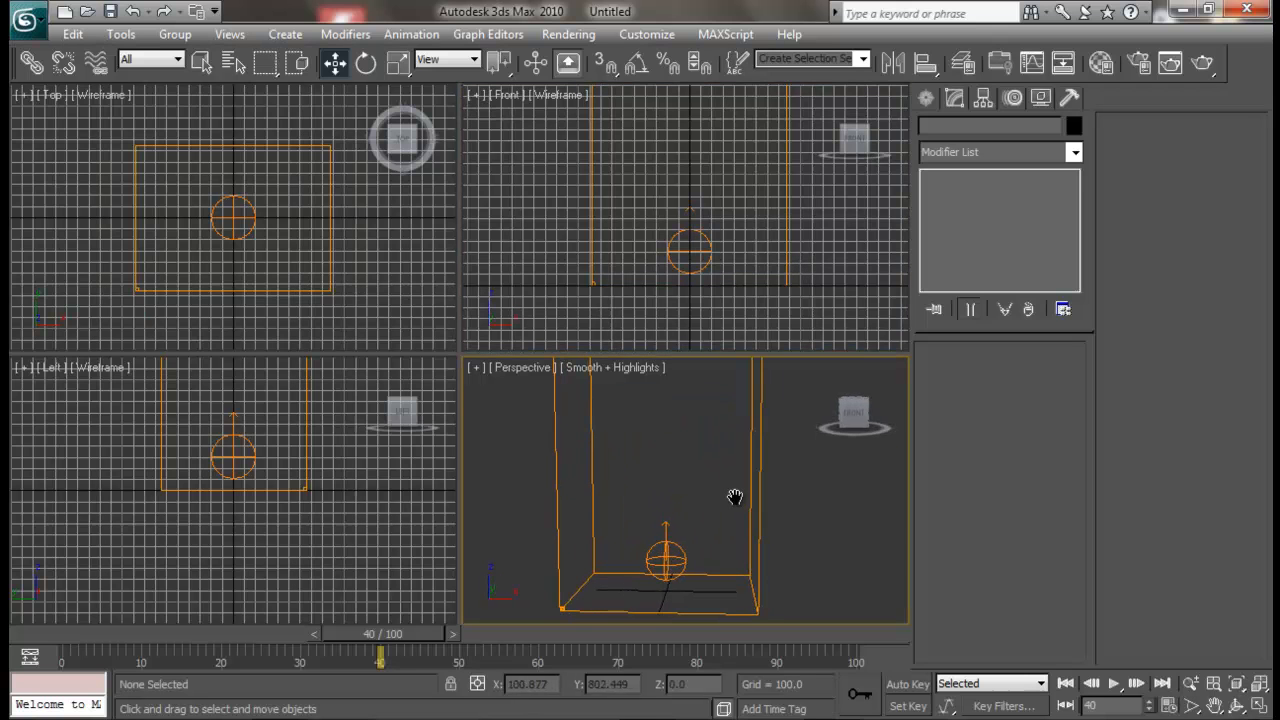
{"action": "left_click", "coordinate": [692, 224]}
{"action": "left_click_drag", "start_coordinate": [690, 183], "coordinate": [690, 186]}
{"action": "left_click", "coordinate": [818, 533]}
{"action": "middle_click_drag", "start_coordinate": [818, 533], "coordinate": [766, 524], "text": "alt"}
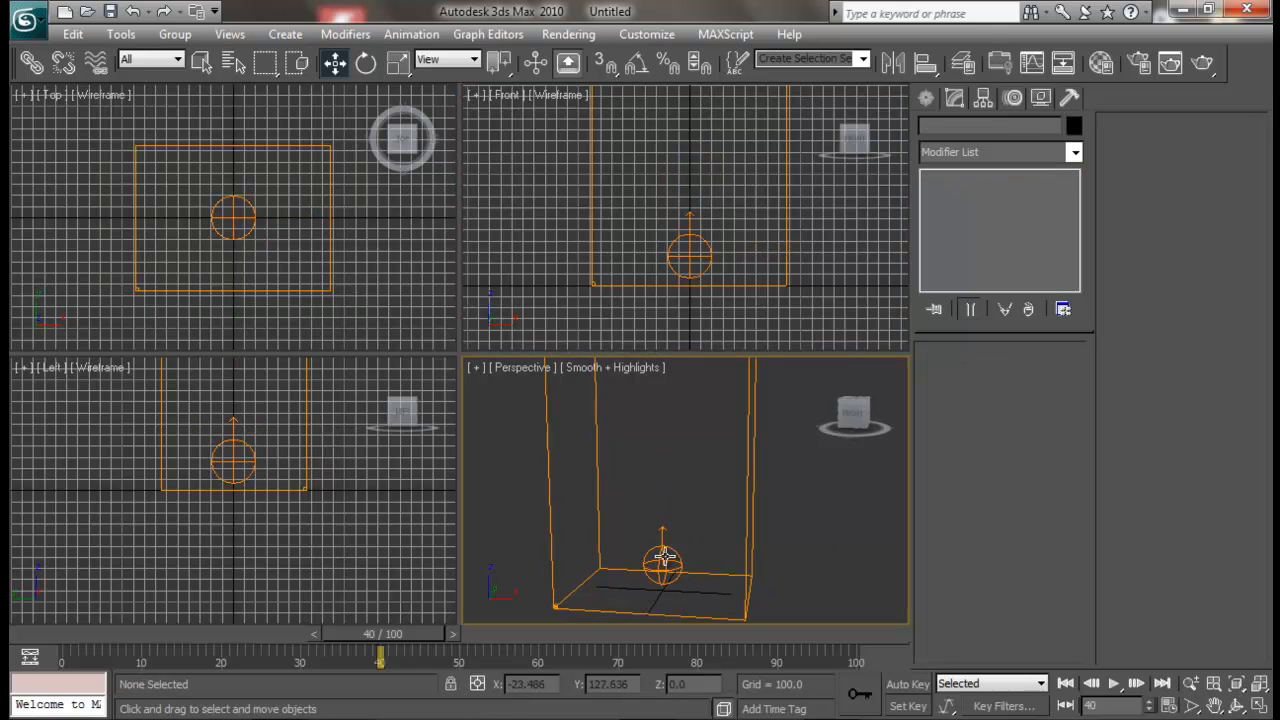
{"action": "middle_click_drag", "start_coordinate": [665, 556], "coordinate": [737, 491], "text": "alt"}
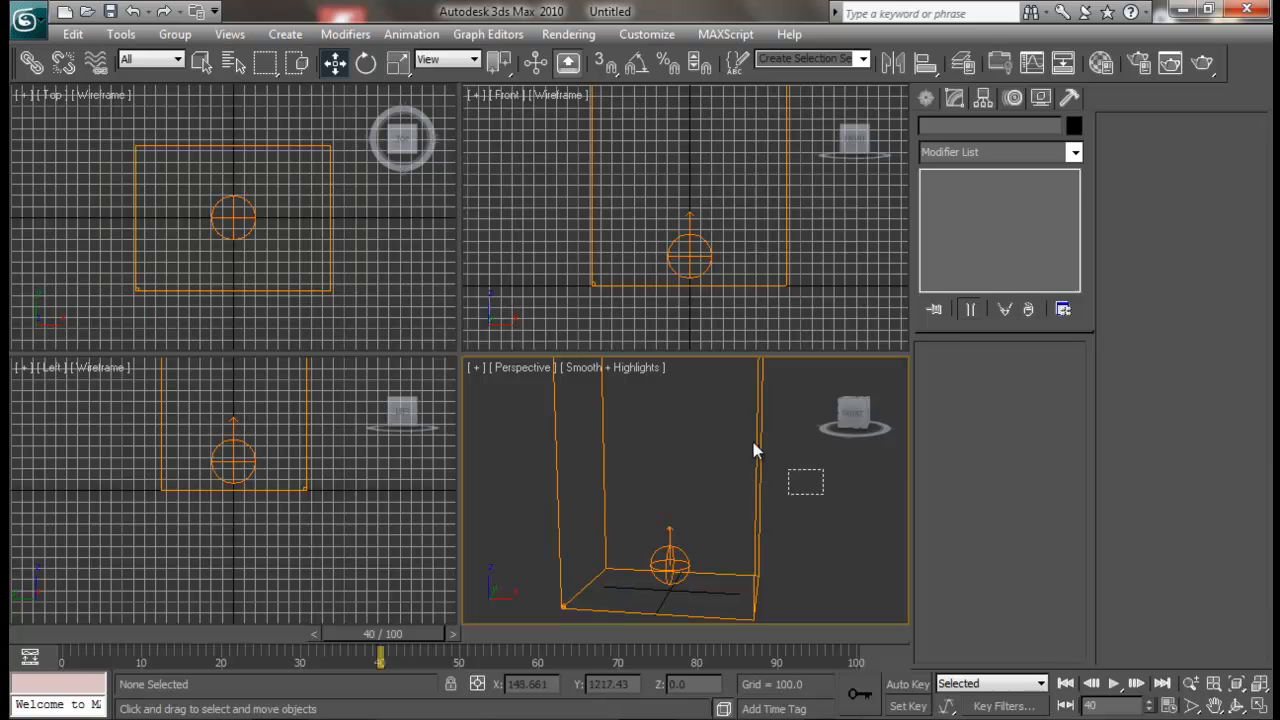
- Reopen the container's FumeFX settings and add the simple source to its list of objects and sources
{"action": "left_click", "coordinate": [754, 449]}
{"action": "left_click", "coordinate": [86, 703]}
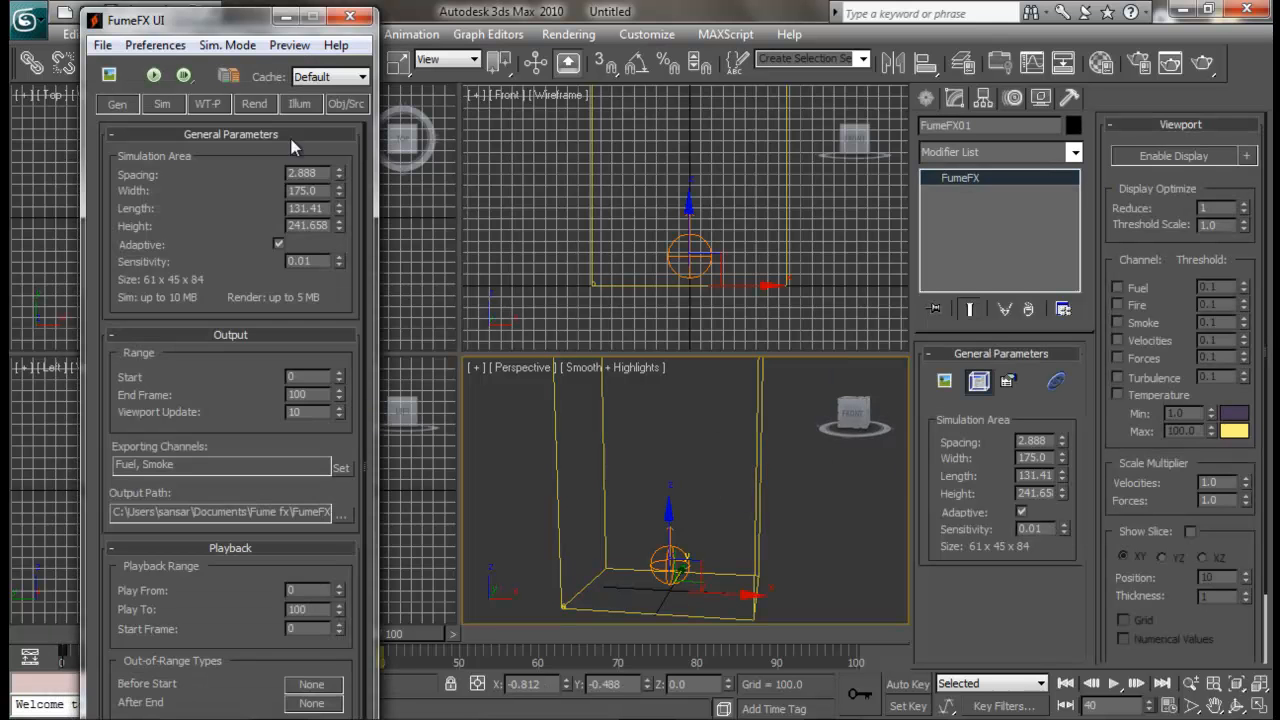
{"action": "left_click", "coordinate": [338, 112]}
{"action": "left_click", "coordinate": [242, 274]}
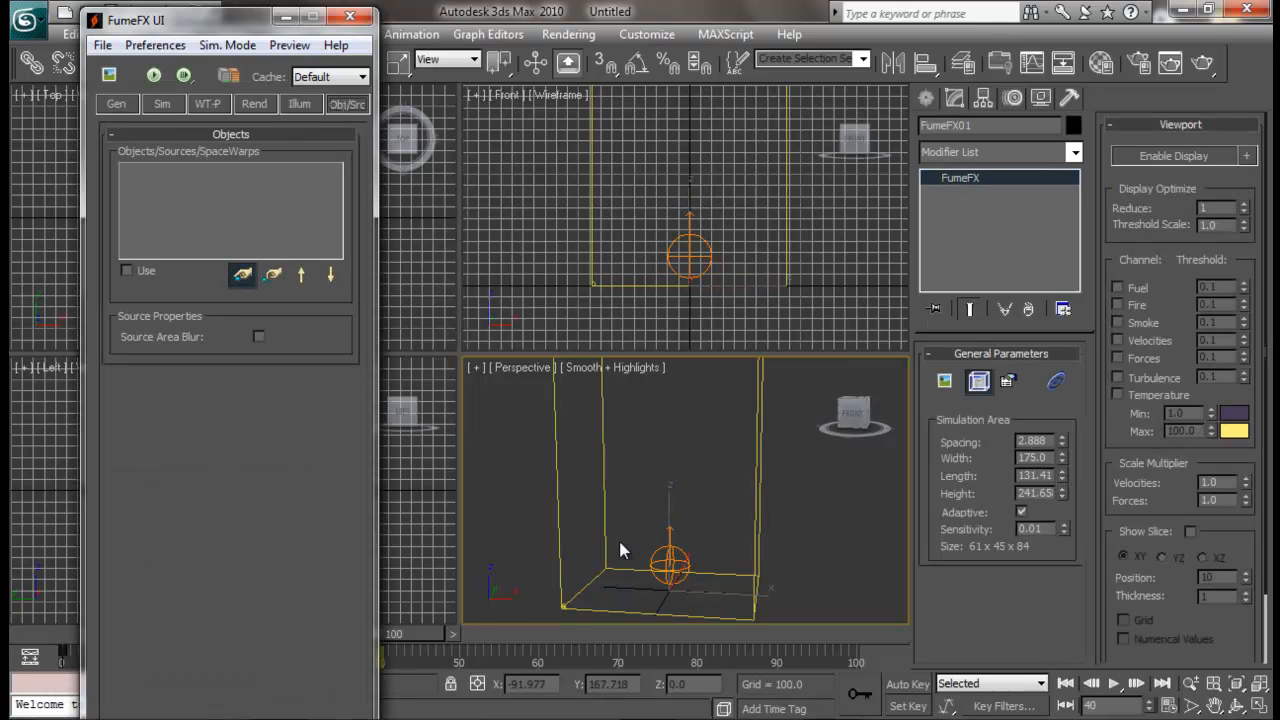
{"action": "left_click", "coordinate": [667, 557]}
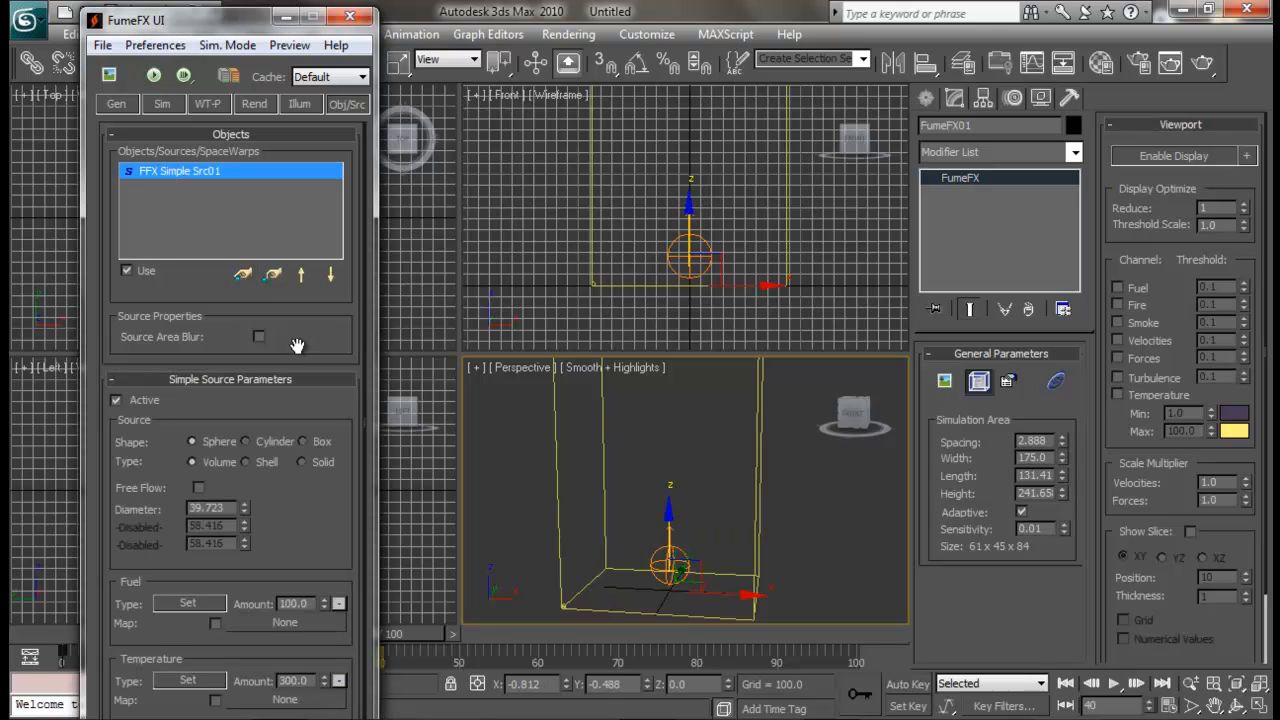
{"action": "mouse_move", "coordinate": [669, 555]}
{"action": "middle_mouse_down", "text": "alt"}
{"action": "mouse_move", "coordinate": [706, 552]}
{"action": "mouse_move", "coordinate": [663, 562]}
{"action": "middle_mouse_up", "text": "alt"}
{"action": "middle_click_drag", "start_coordinate": [669, 474], "coordinate": [680, 471]}
{"action": "left_click_drag", "start_coordinate": [315, 345], "coordinate": [302, 384]}
{"action": "mouse_move", "coordinate": [310, 332]}
{"action": "left_mouse_down"}
{"action": "mouse_move", "coordinate": [310, 271]}
{"action": "mouse_move", "coordinate": [310, 333]}
{"action": "left_mouse_up"}
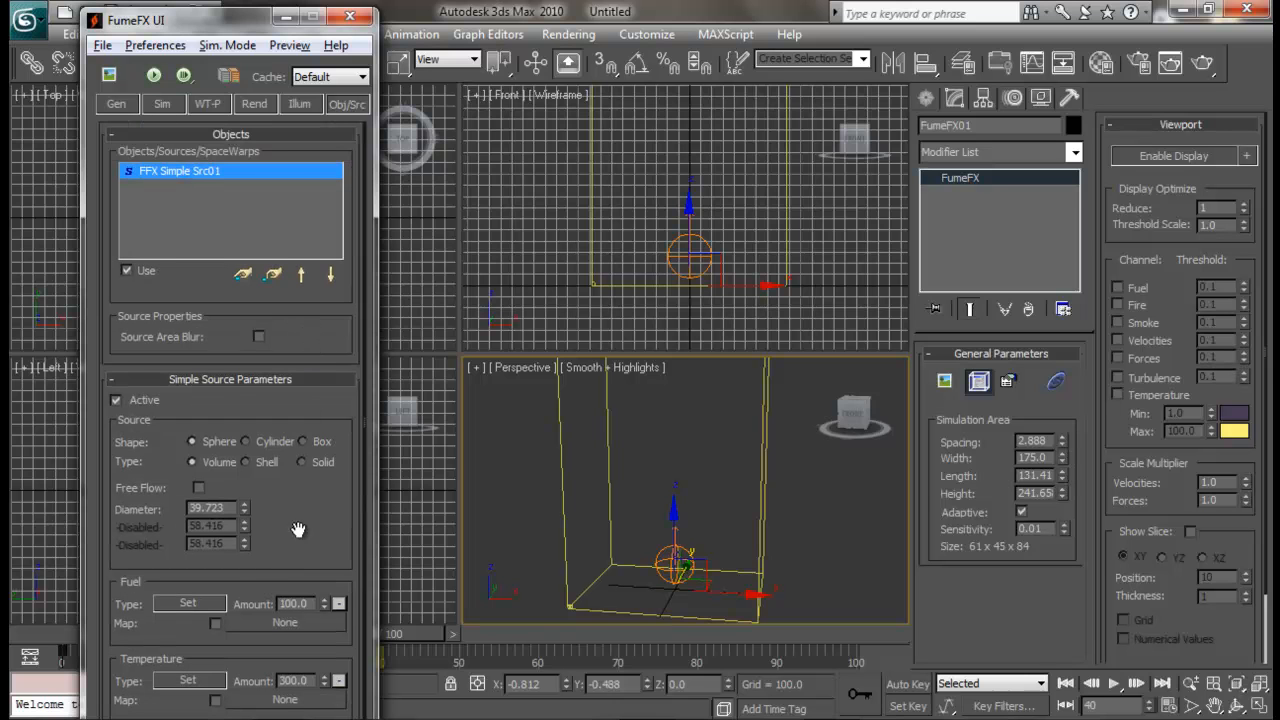
- Set the simple source's temperature amount to 900
{"action": "left_click_drag", "start_coordinate": [298, 530], "coordinate": [284, 394]}
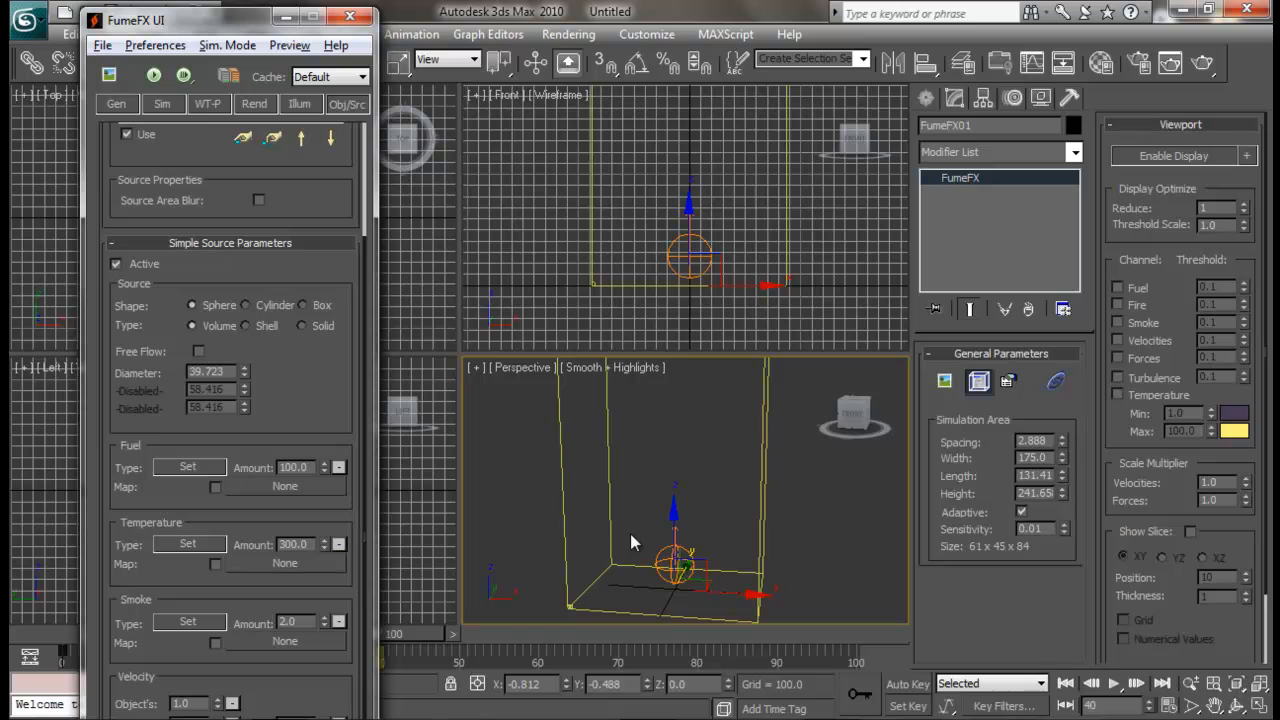
{"action": "left_click", "coordinate": [315, 544]}
{"action": "middle_click_drag", "start_coordinate": [603, 488], "coordinate": [645, 517], "text": "alt"}
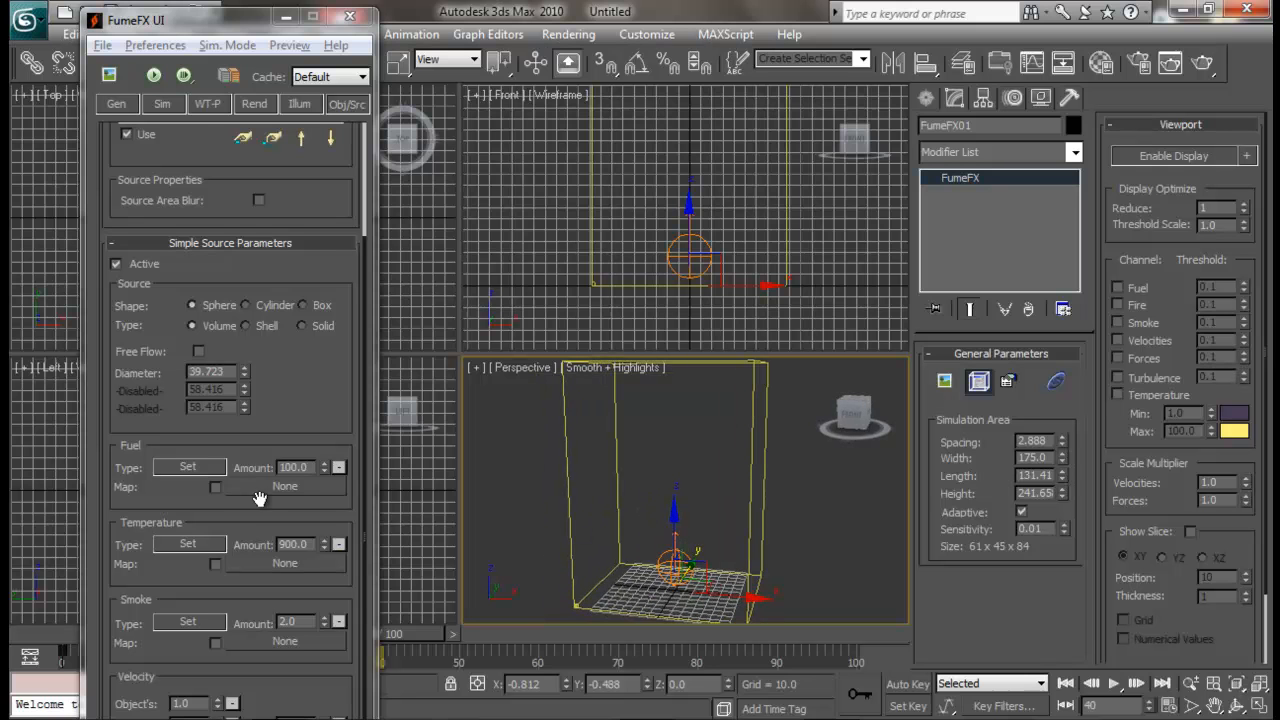
{"action": "left_click_drag", "start_coordinate": [285, 381], "coordinate": [289, 337]}
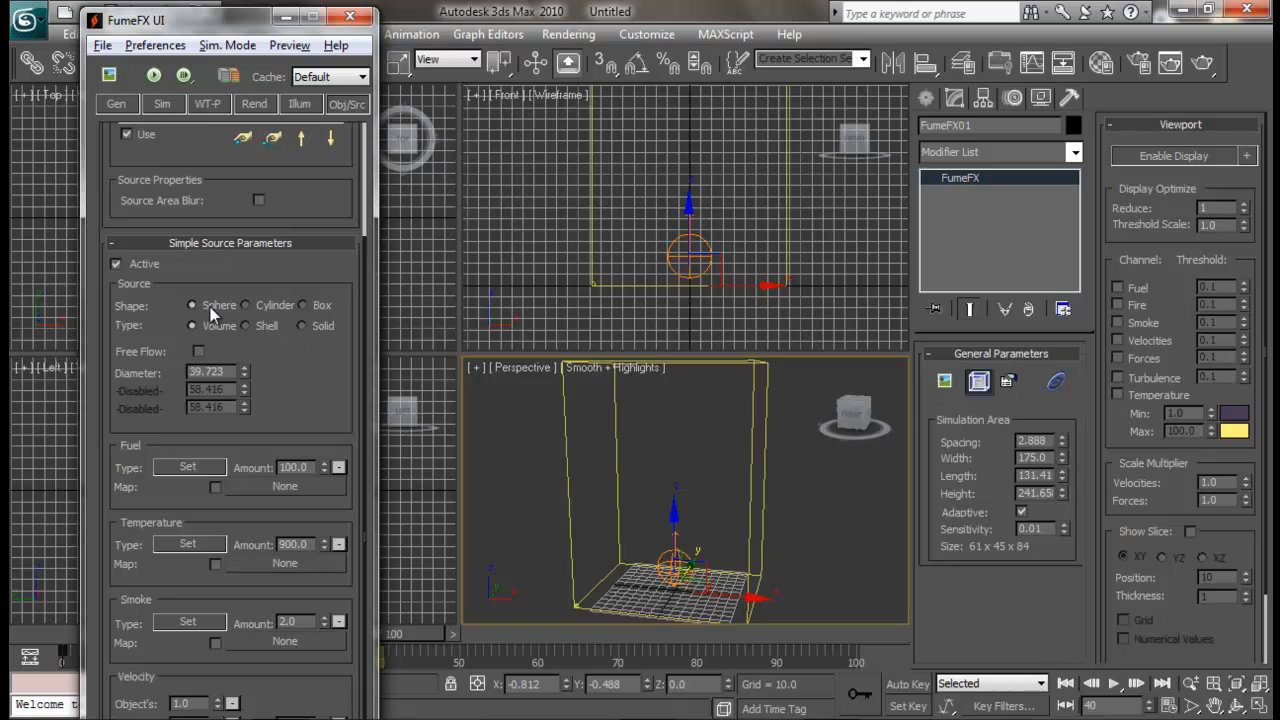
{"action": "mouse_move", "coordinate": [306, 274]}
{"action": "left_mouse_down"}
{"action": "mouse_move", "coordinate": [311, 287]}
{"action": "mouse_move", "coordinate": [313, 274]}
{"action": "left_mouse_up"}
{"action": "middle_click_drag", "start_coordinate": [718, 530], "coordinate": [728, 522], "text": "alt"}
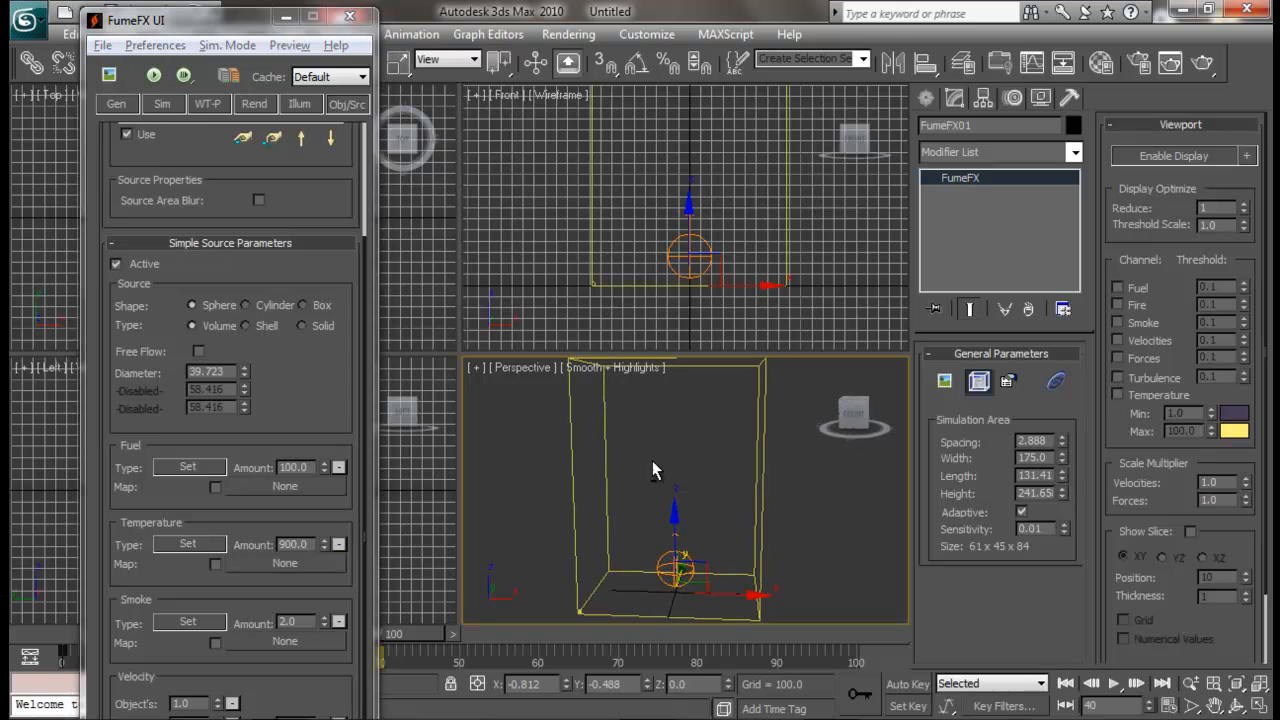
- Set the simulation solver's maximum iterations to 70
{"action": "left_click", "coordinate": [155, 105]}
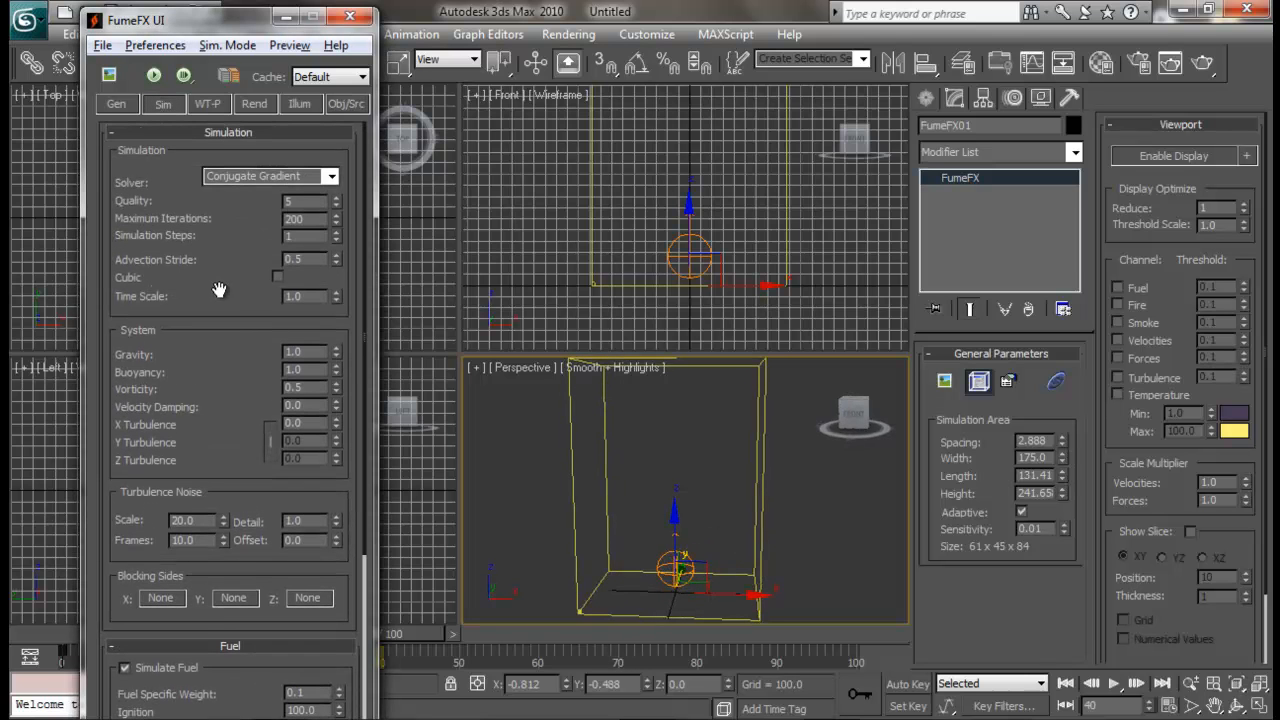
{"action": "double_click", "coordinate": [310, 220]}
{"action": "left_click_drag", "start_coordinate": [197, 352], "coordinate": [205, 360]}
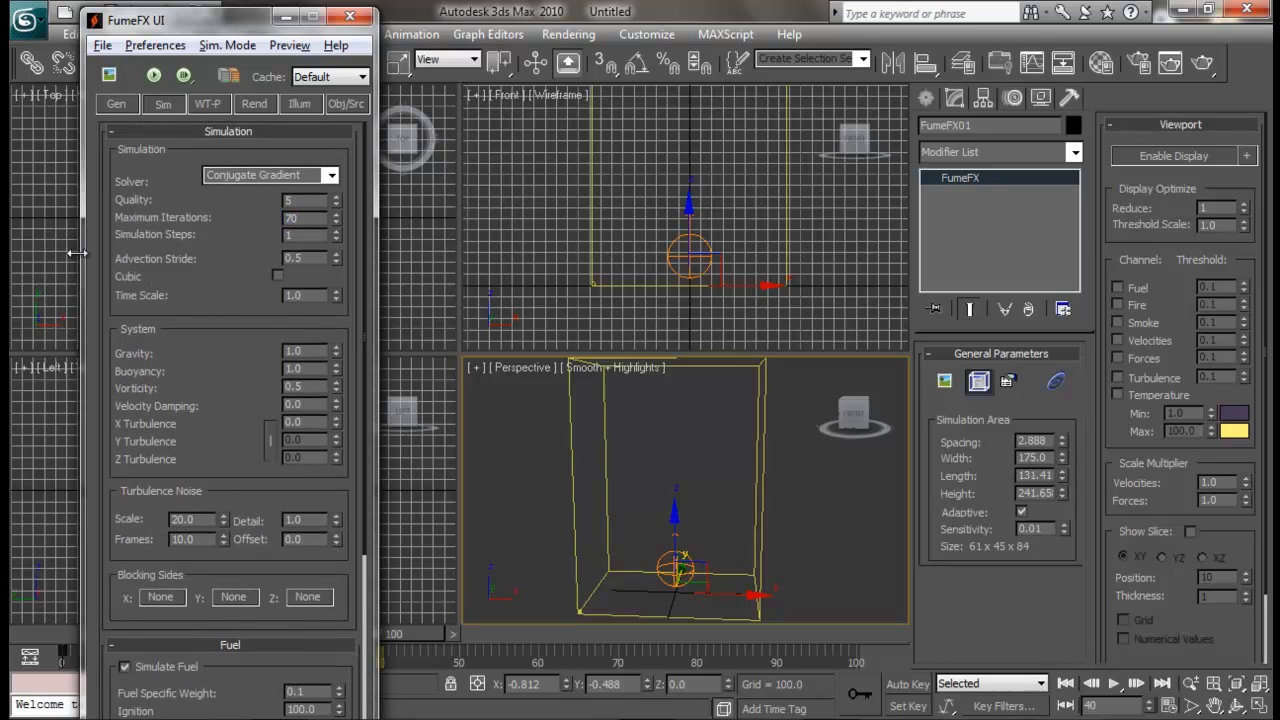
{"action": "middle_click", "coordinate": [637, 473]}
{"action": "middle_click_drag", "start_coordinate": [636, 472], "coordinate": [740, 502], "text": "alt"}
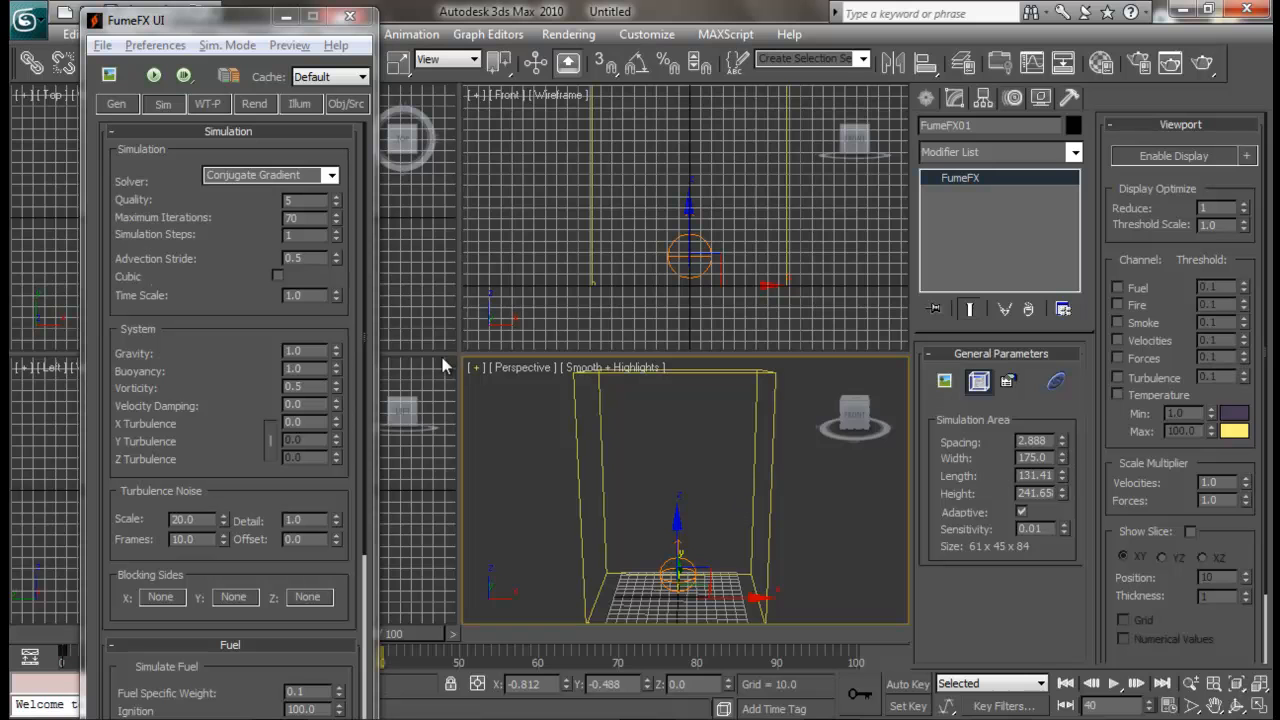
- Set the X turbulence to 0.5 and the turbulence noise to scale 14 and 5 frames
{"action": "left_click_drag", "start_coordinate": [226, 358], "coordinate": [243, 239]}
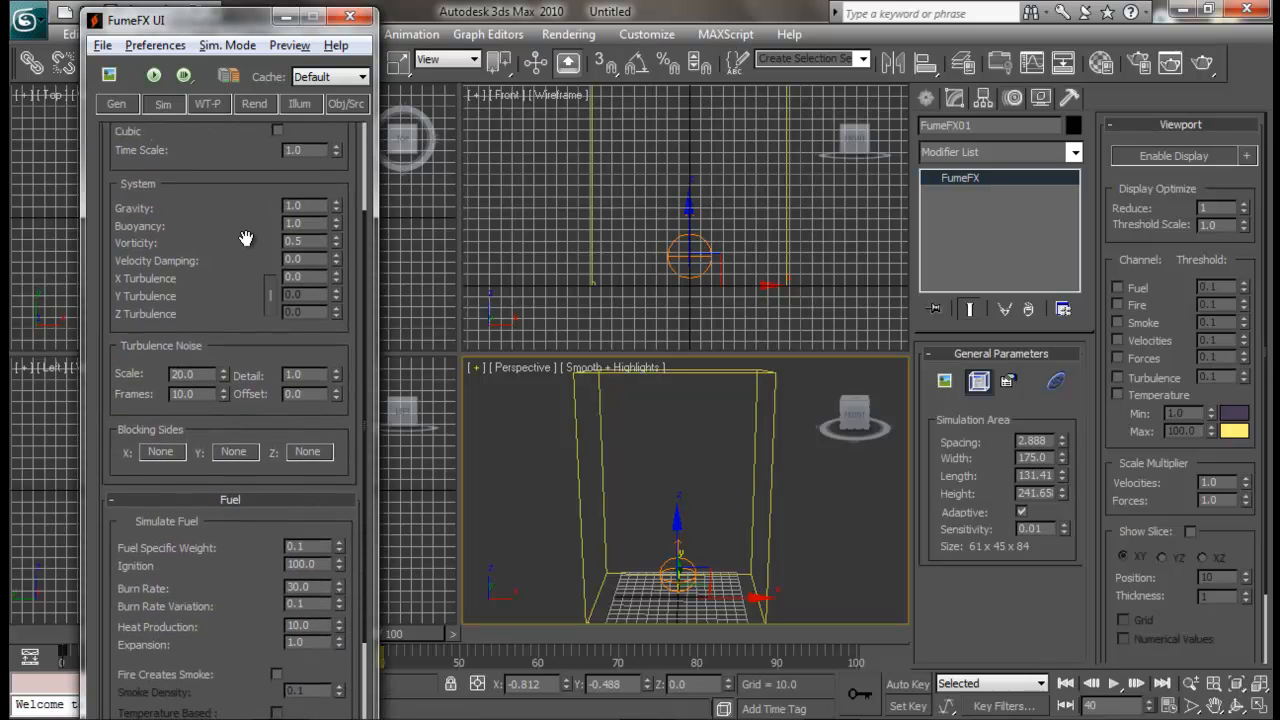
{"action": "double_click", "coordinate": [302, 276]}
{"action": "left_click", "coordinate": [205, 379]}
{"action": "double_click", "coordinate": [213, 373]}
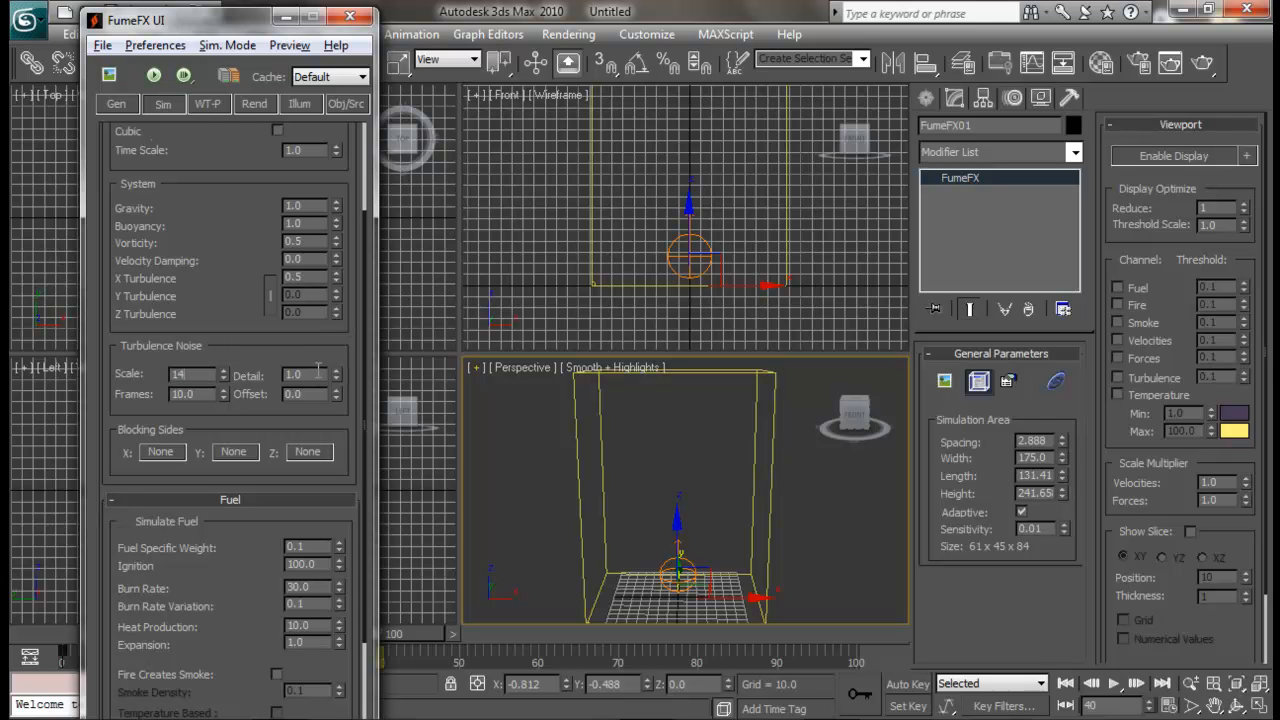
{"action": "double_click", "coordinate": [190, 394]}
{"action": "type", "text": "5"}
{"action": "key", "text": "Return"}
- Set the fuel burn rate to 20
{"action": "scroll", "coordinate": [255, 560], "scroll_direction": "down", "scroll_amount": 5}
{"action": "left_click_drag", "start_coordinate": [249, 397], "coordinate": [254, 371]}
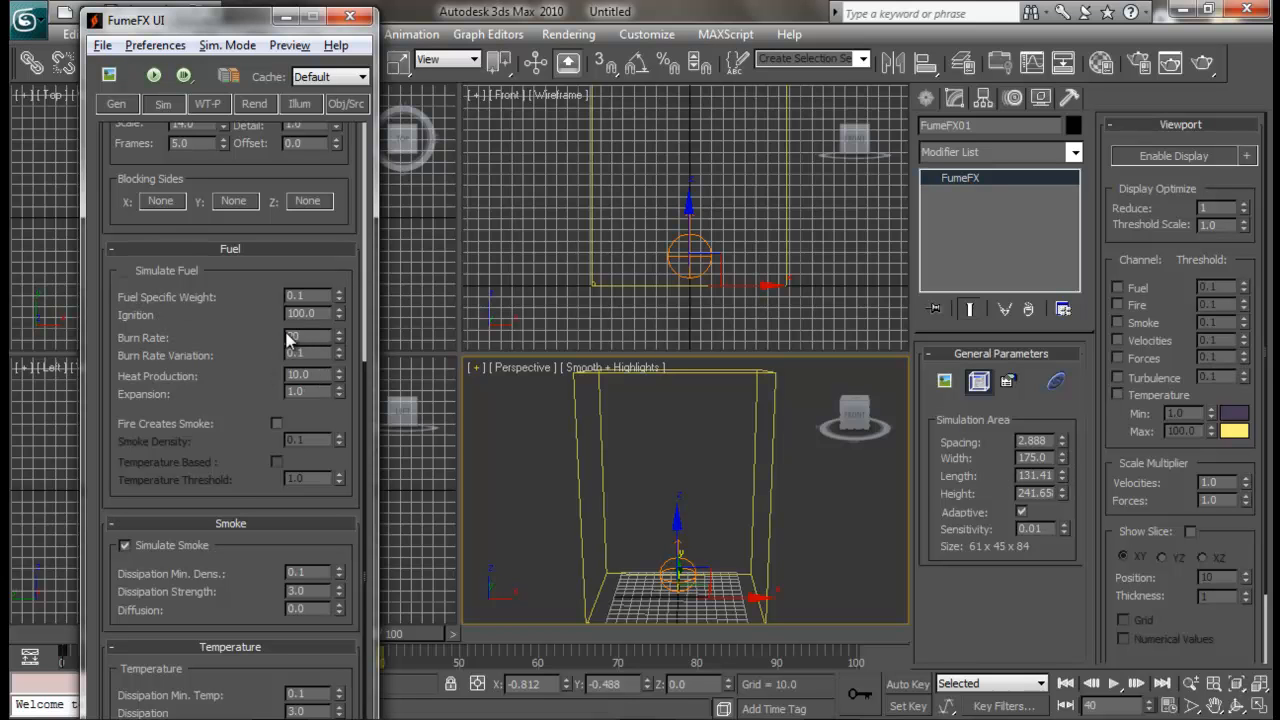
{"action": "mouse_move", "coordinate": [292, 398]}
{"action": "left_mouse_down"}
{"action": "mouse_move", "coordinate": [251, 371]}
{"action": "mouse_move", "coordinate": [250, 302]}
{"action": "mouse_move", "coordinate": [268, 662]}
{"action": "left_mouse_up"}
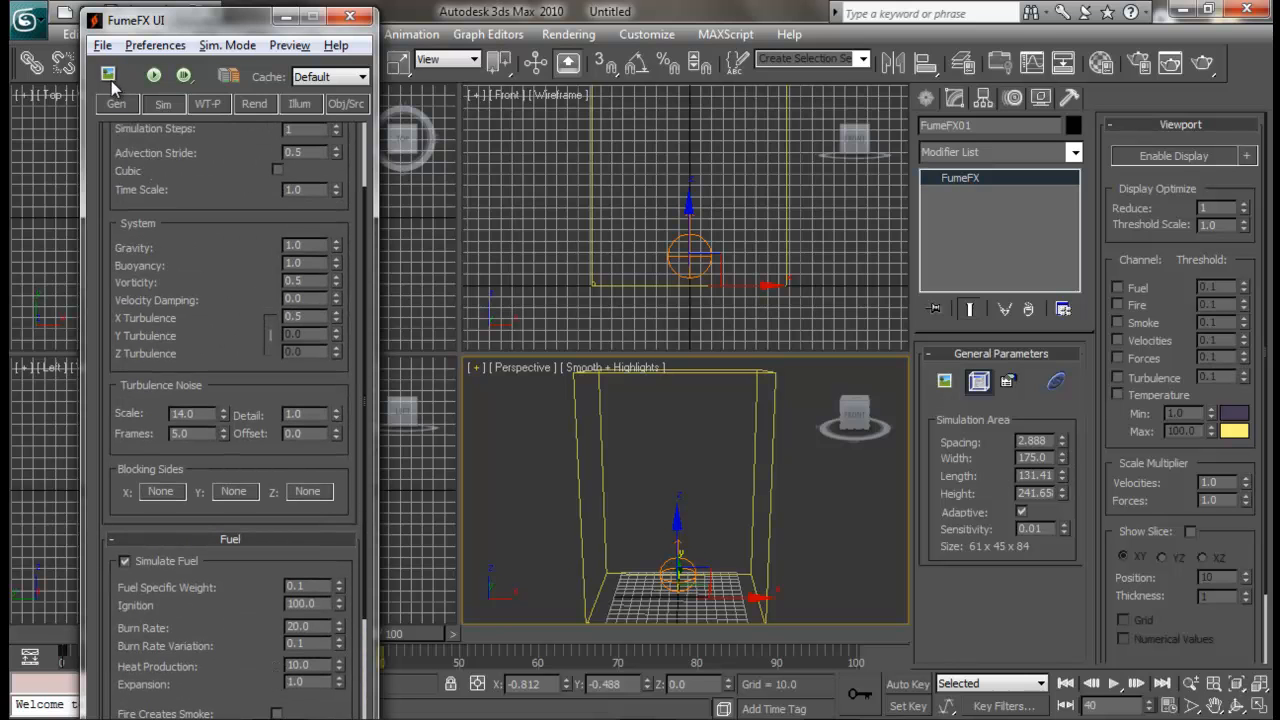
- Run the default simulation with an enlarged output preview beside it, and cancel the run around frame 36
{"action": "left_click", "coordinate": [109, 75]}
{"action": "left_click_drag", "start_coordinate": [597, 243], "coordinate": [709, 96]}
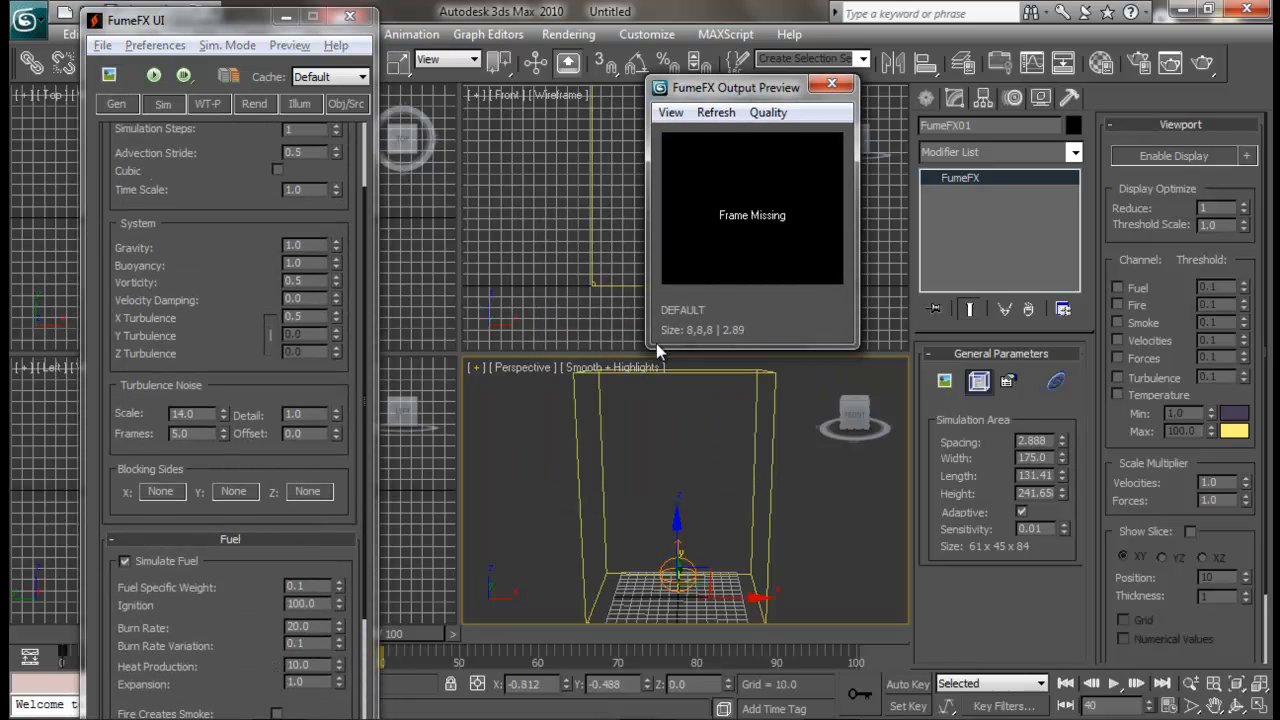
{"action": "left_click_drag", "start_coordinate": [648, 345], "coordinate": [520, 468]}
{"action": "left_click", "coordinate": [153, 75]}
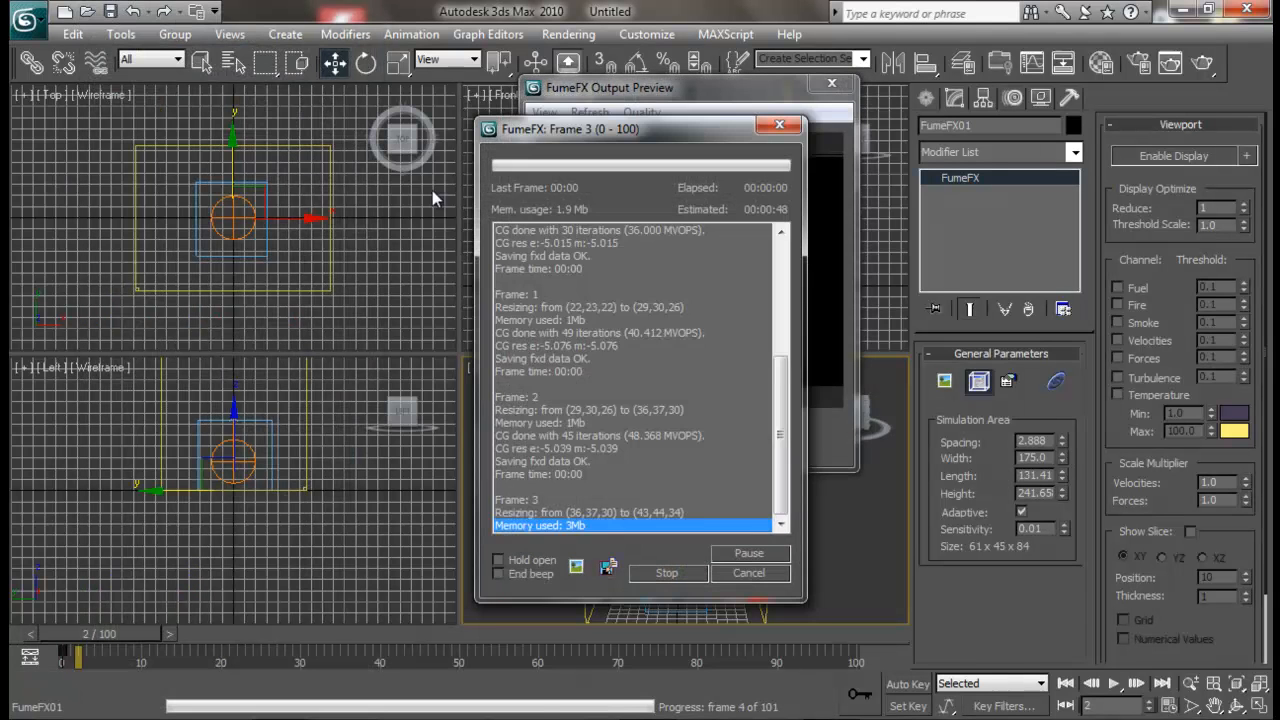
{"action": "left_click_drag", "start_coordinate": [485, 129], "coordinate": [57, 55]}
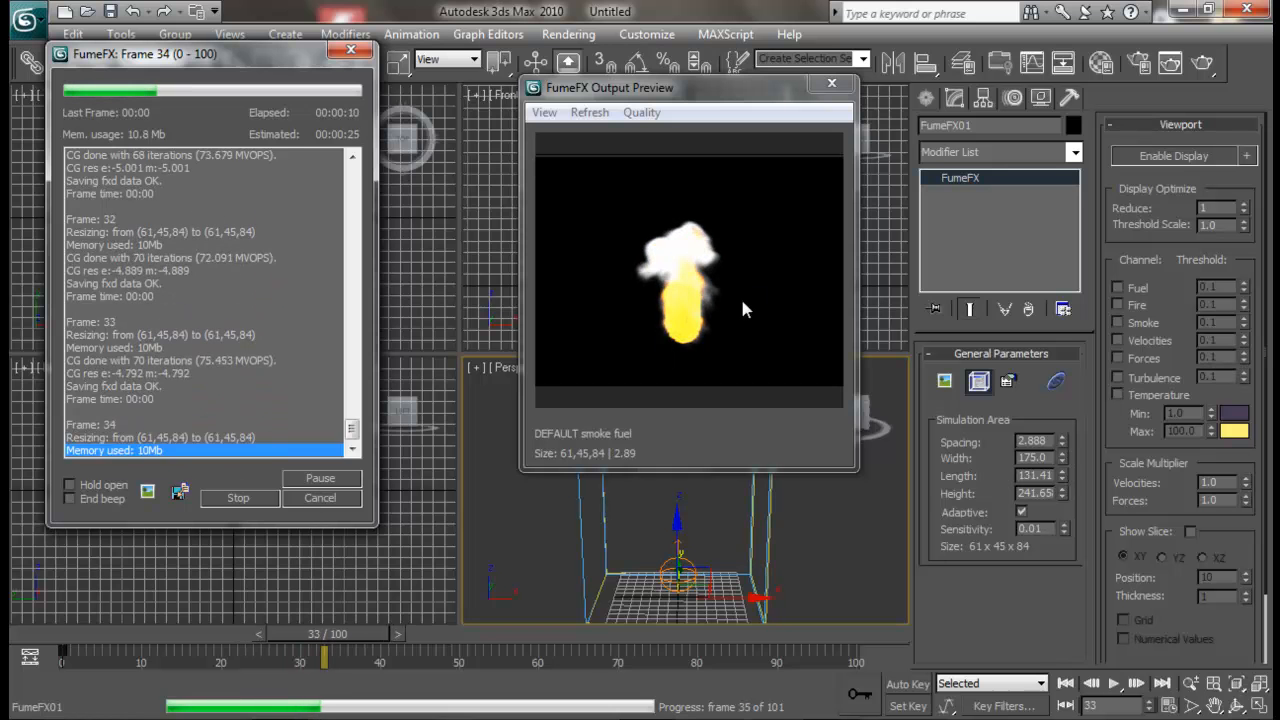
{"action": "left_click", "coordinate": [318, 497]}
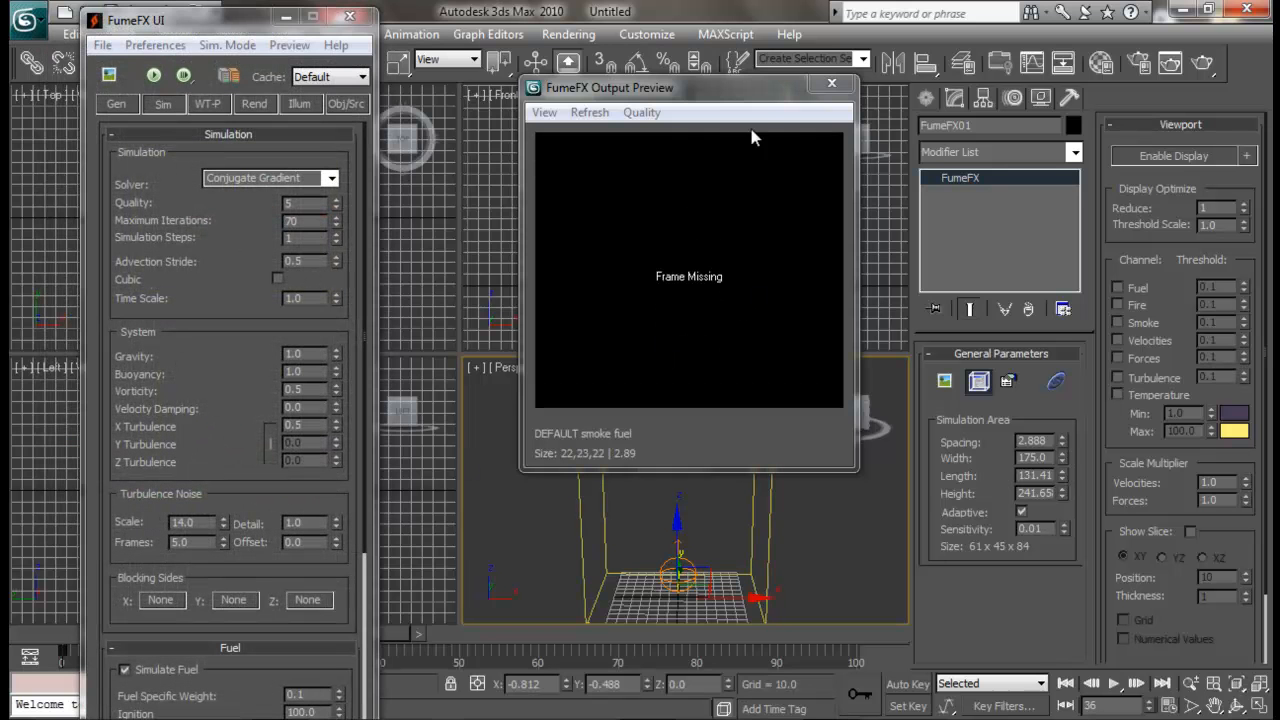
- Rearrange the output preview and FumeFX settings windows, and bring up the simple source's fuel parameters
{"action": "left_click_drag", "start_coordinate": [757, 97], "coordinate": [861, 150]}
{"action": "left_click_drag", "start_coordinate": [230, 27], "coordinate": [212, 66]}
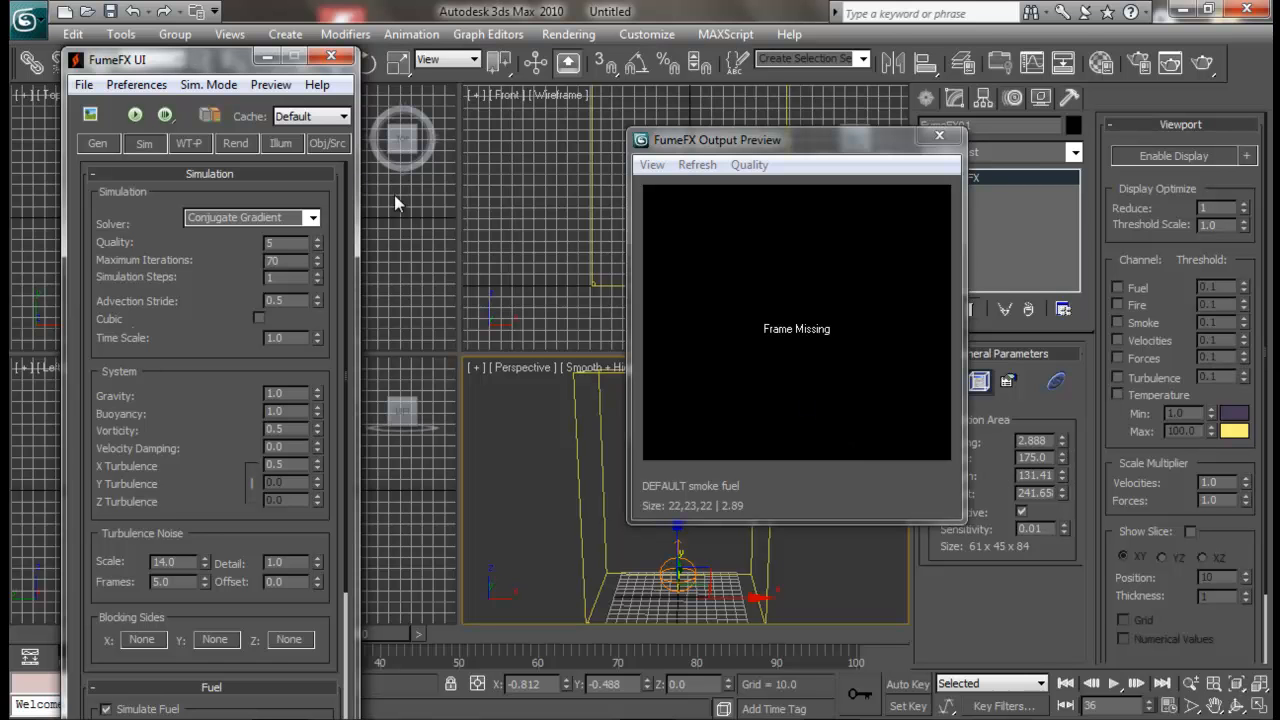
{"action": "left_click_drag", "start_coordinate": [235, 63], "coordinate": [353, 63]}
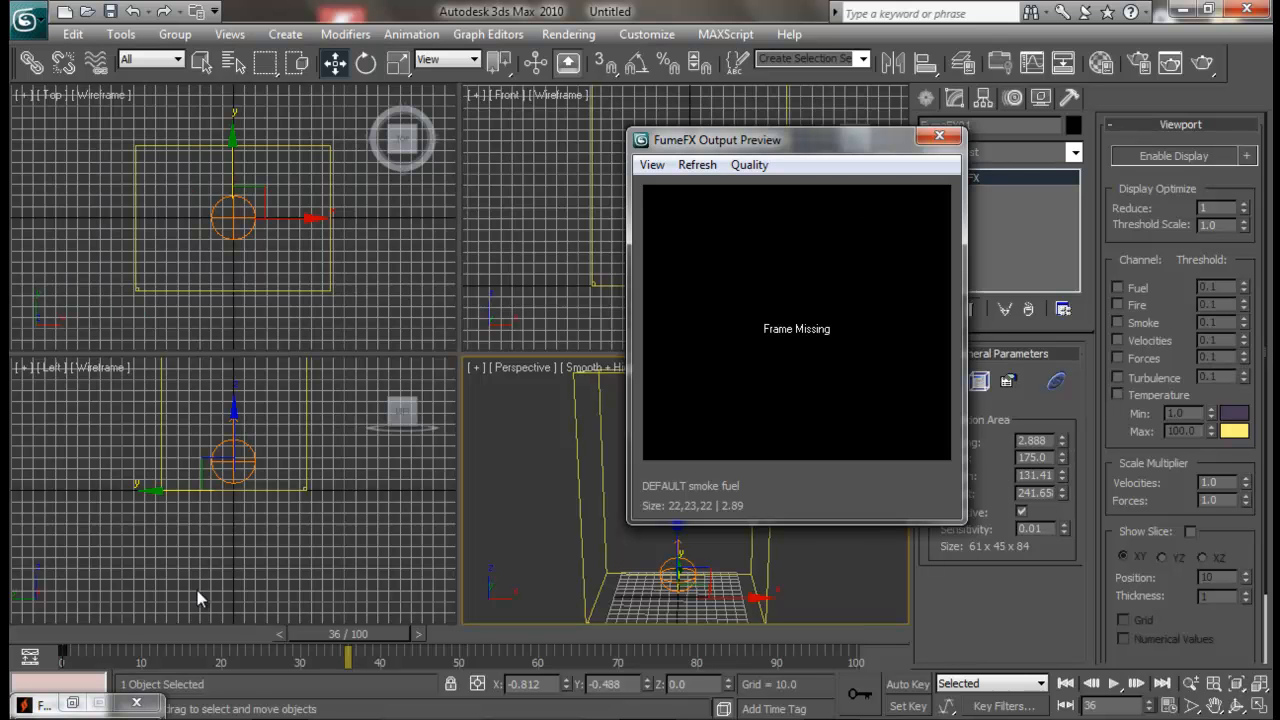
{"action": "left_click", "coordinate": [72, 703]}
{"action": "left_click_drag", "start_coordinate": [310, 62], "coordinate": [282, 28]}
{"action": "left_click", "coordinate": [381, 102]}
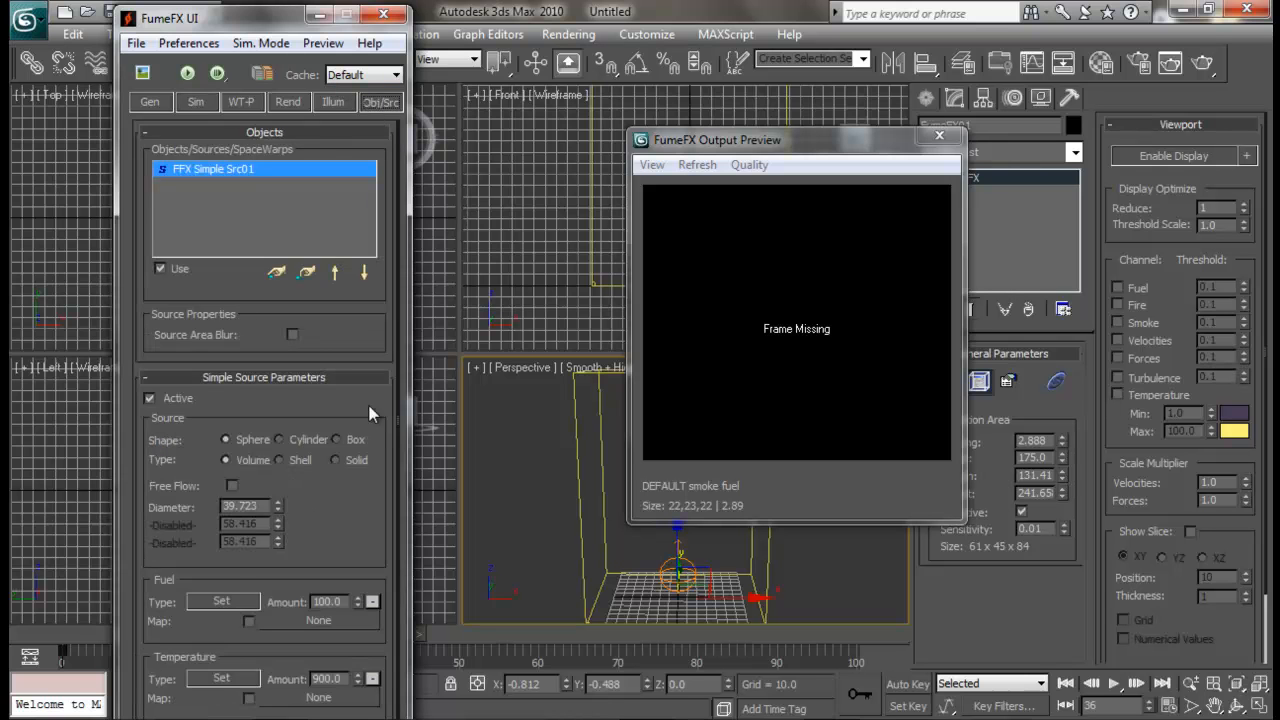
{"action": "scroll", "coordinate": [334, 437], "scroll_direction": "down", "scroll_amount": 3}
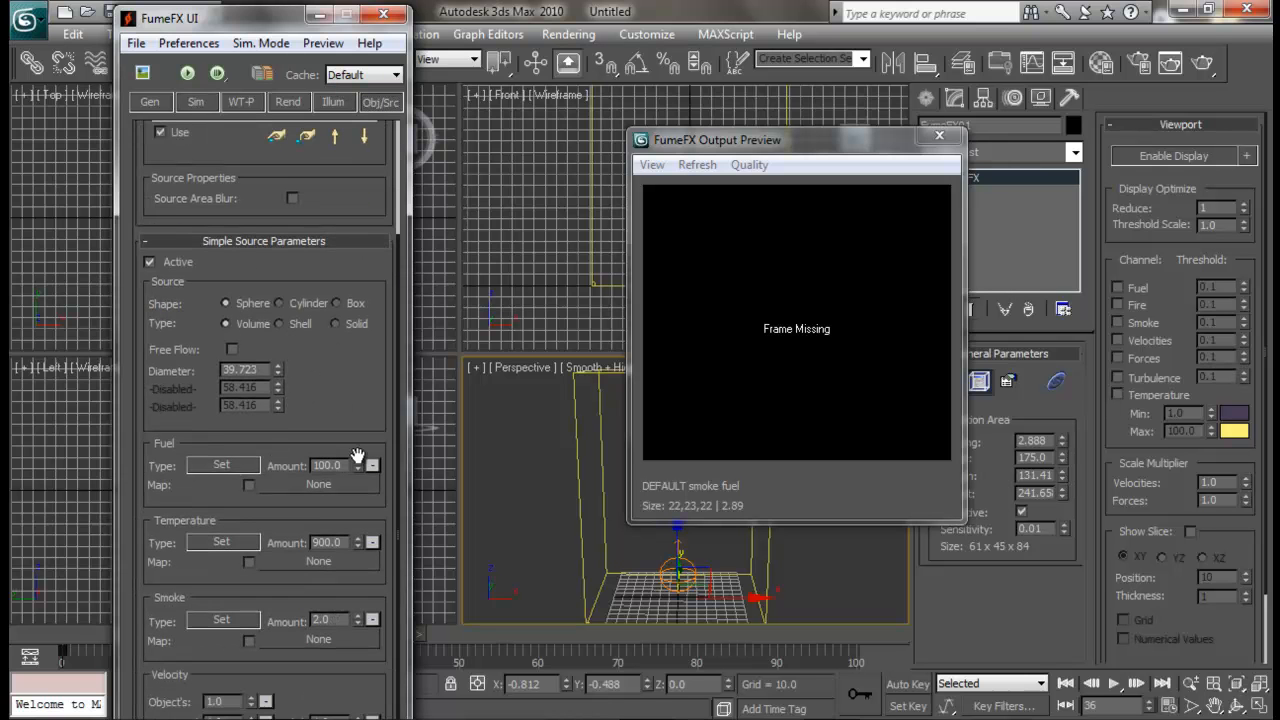
{"action": "left_click_drag", "start_coordinate": [260, 17], "coordinate": [527, 13]}
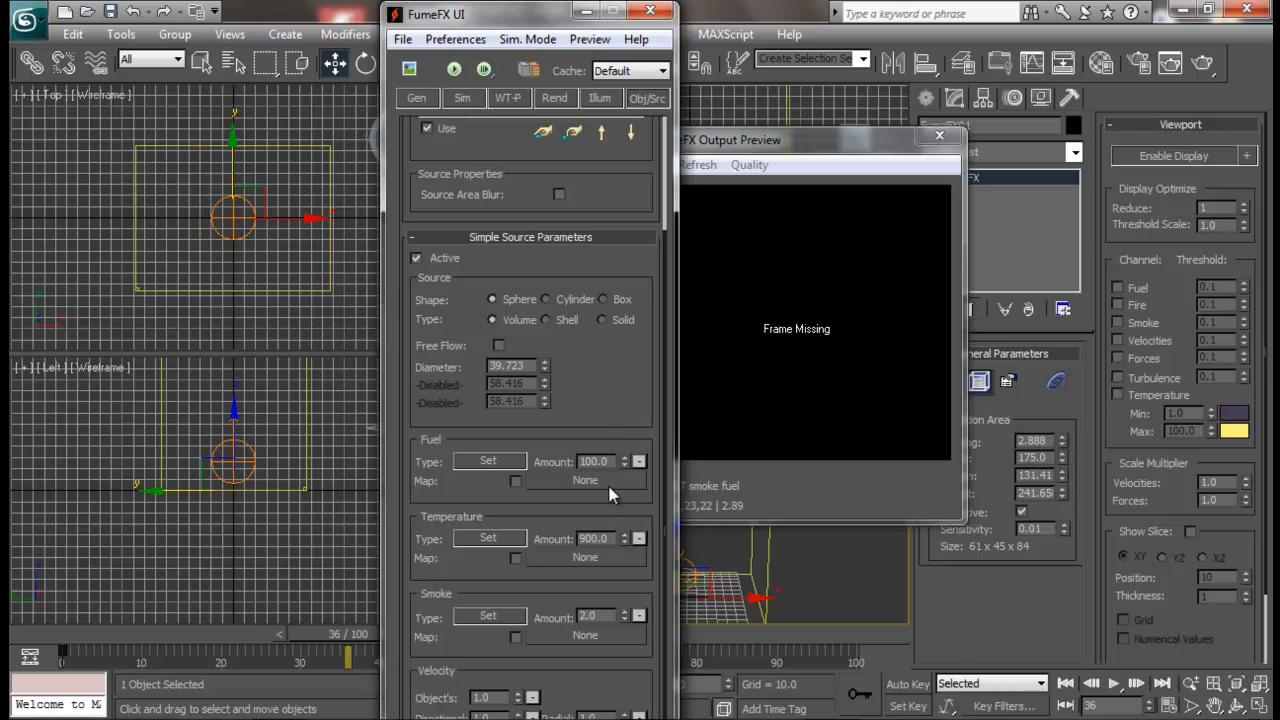
- Turn on automatic keyframing and key the source's fuel amount at 0 on frame 0
{"action": "left_click", "coordinate": [908, 684]}
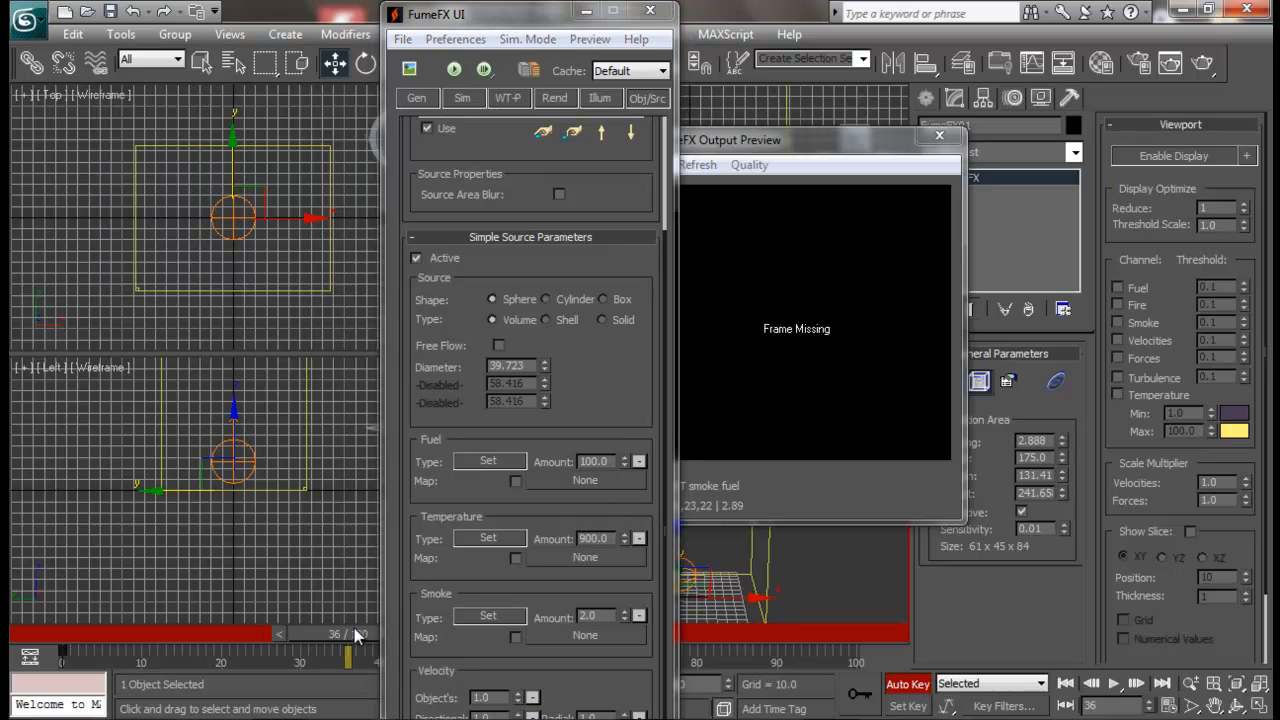
{"action": "left_click_drag", "start_coordinate": [357, 636], "coordinate": [39, 628]}
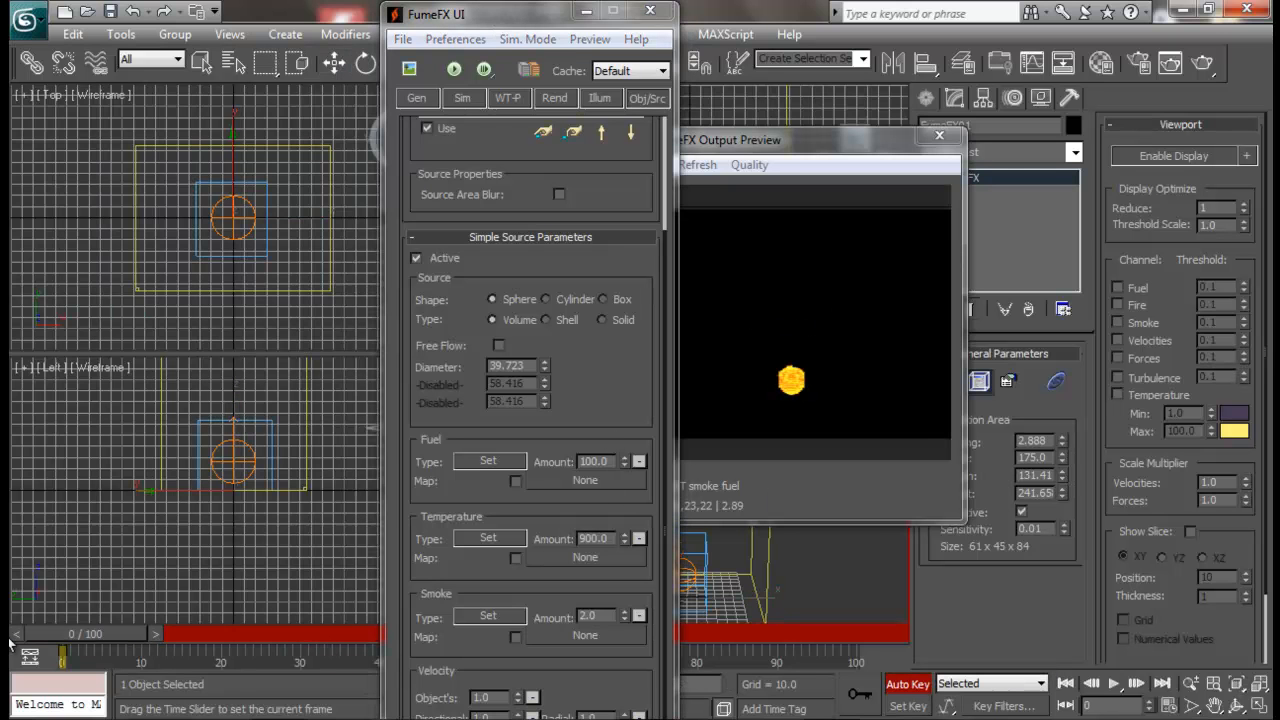
{"action": "left_click", "coordinate": [626, 463]}
{"action": "left_click", "coordinate": [626, 459]}
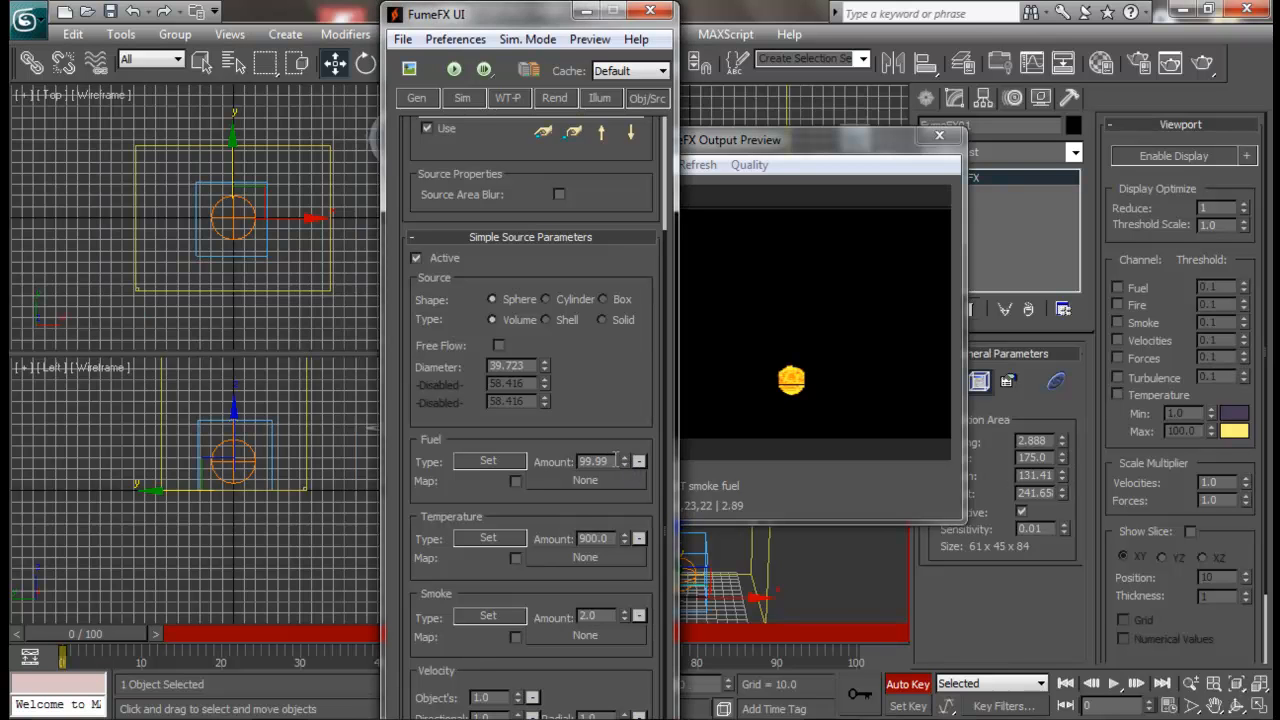
{"action": "left_click_drag", "start_coordinate": [609, 462], "coordinate": [380, 438]}
{"action": "type", "text": "1"}
- Key the source's fuel amount at 100 on frame 10
{"action": "left_click_drag", "start_coordinate": [81, 631], "coordinate": [159, 629]}
{"action": "key", "text": "w"}
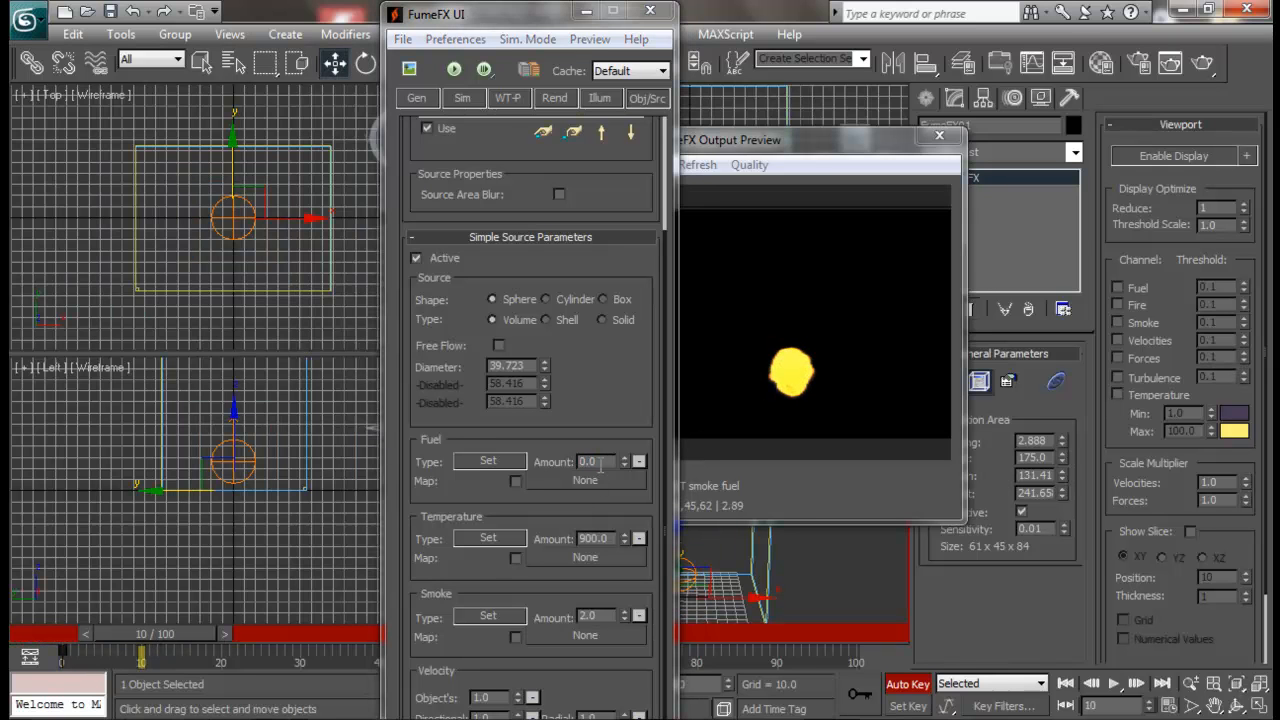
{"action": "double_click", "coordinate": [590, 462]}
{"action": "type", "text": "100"}
{"action": "key", "text": "Return"}
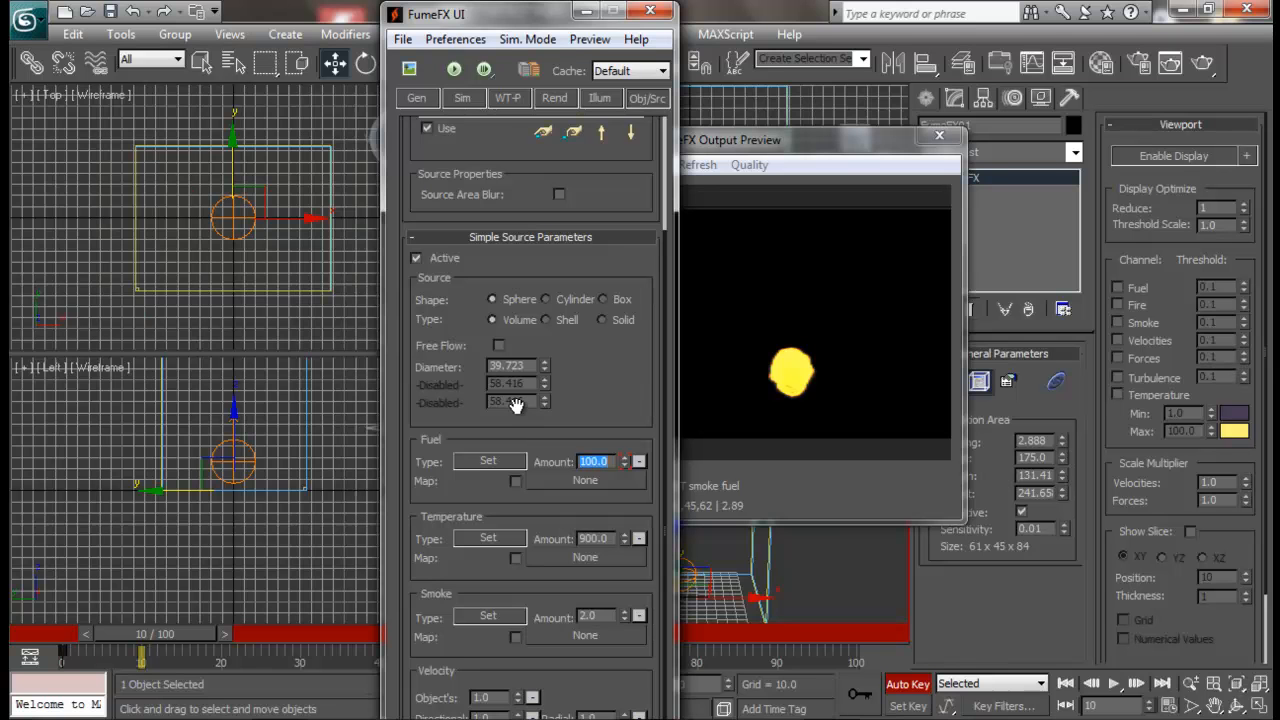
- Key the simple source's fuel amount at 0 on frame 24
{"action": "left_click_drag", "start_coordinate": [186, 634], "coordinate": [258, 640]}
{"action": "key", "text": "w"}
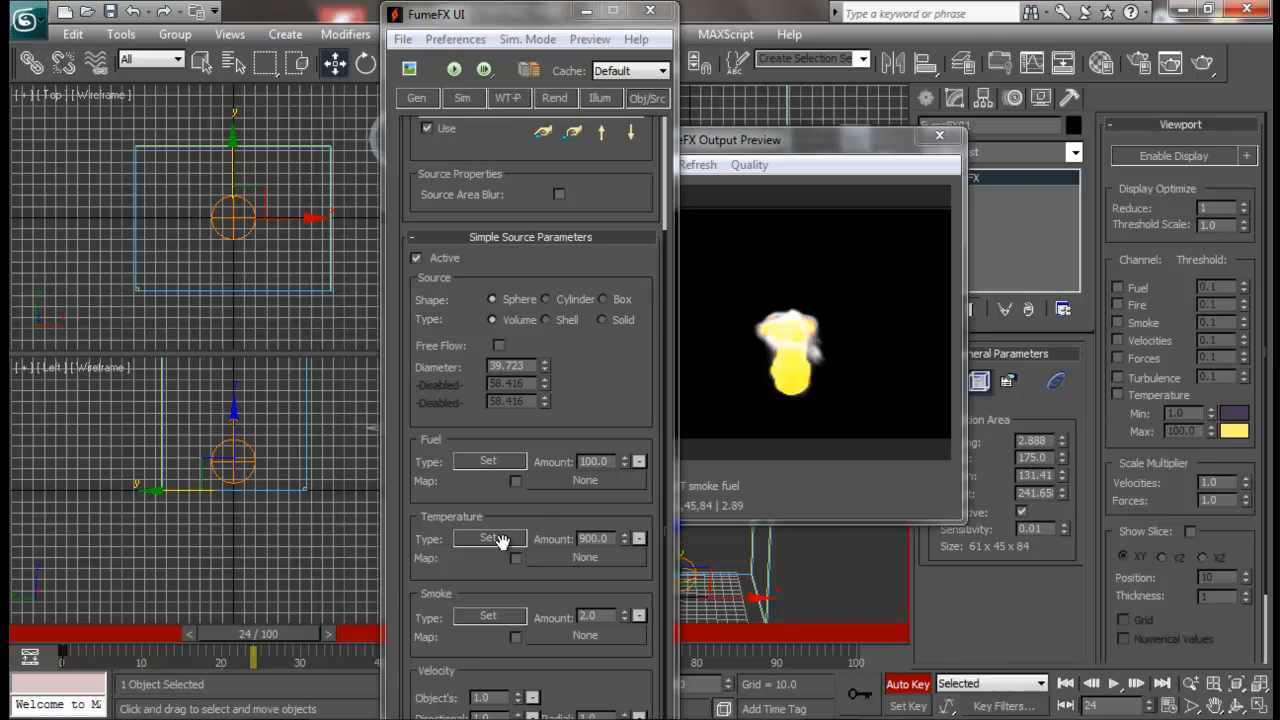
{"action": "double_click", "coordinate": [593, 465]}
{"action": "type", "text": "0"}
{"action": "key", "text": "Return"}
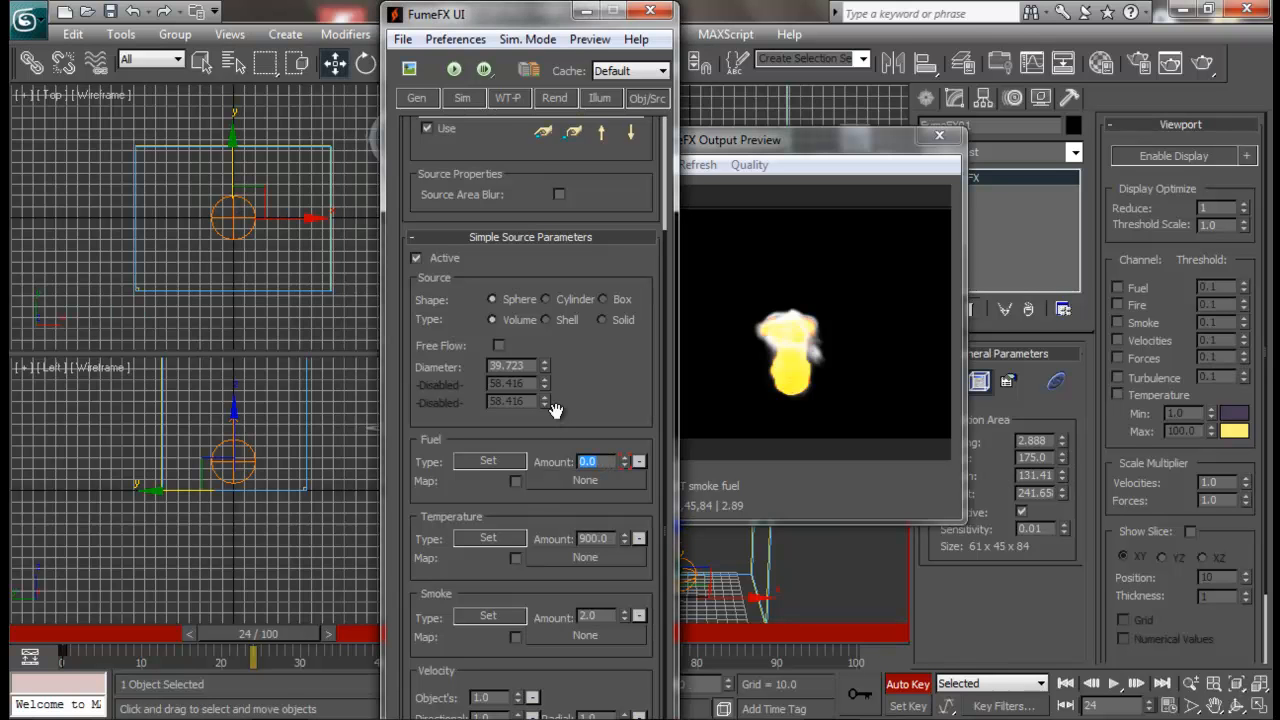
- Close the output preview and turn off automatic keyframing
{"action": "left_click", "coordinate": [939, 135]}
{"action": "left_click_drag", "start_coordinate": [547, 16], "coordinate": [584, 16]}
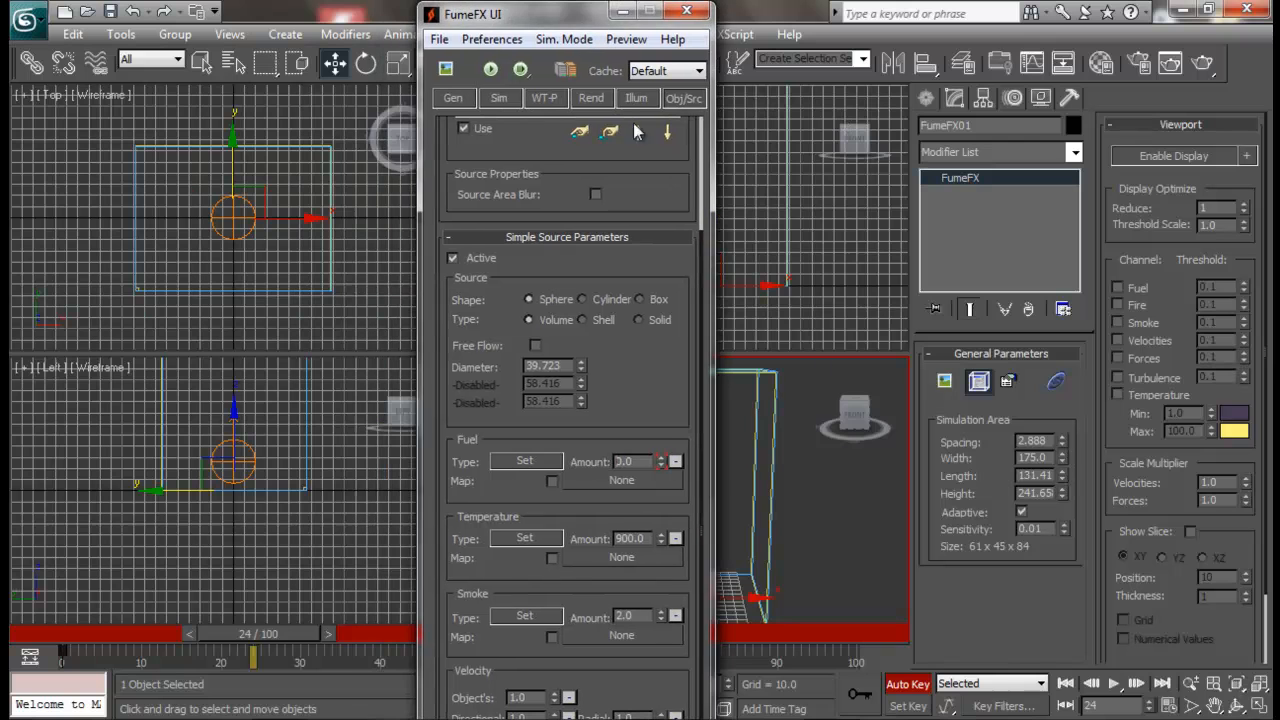
{"action": "left_click", "coordinate": [918, 690]}
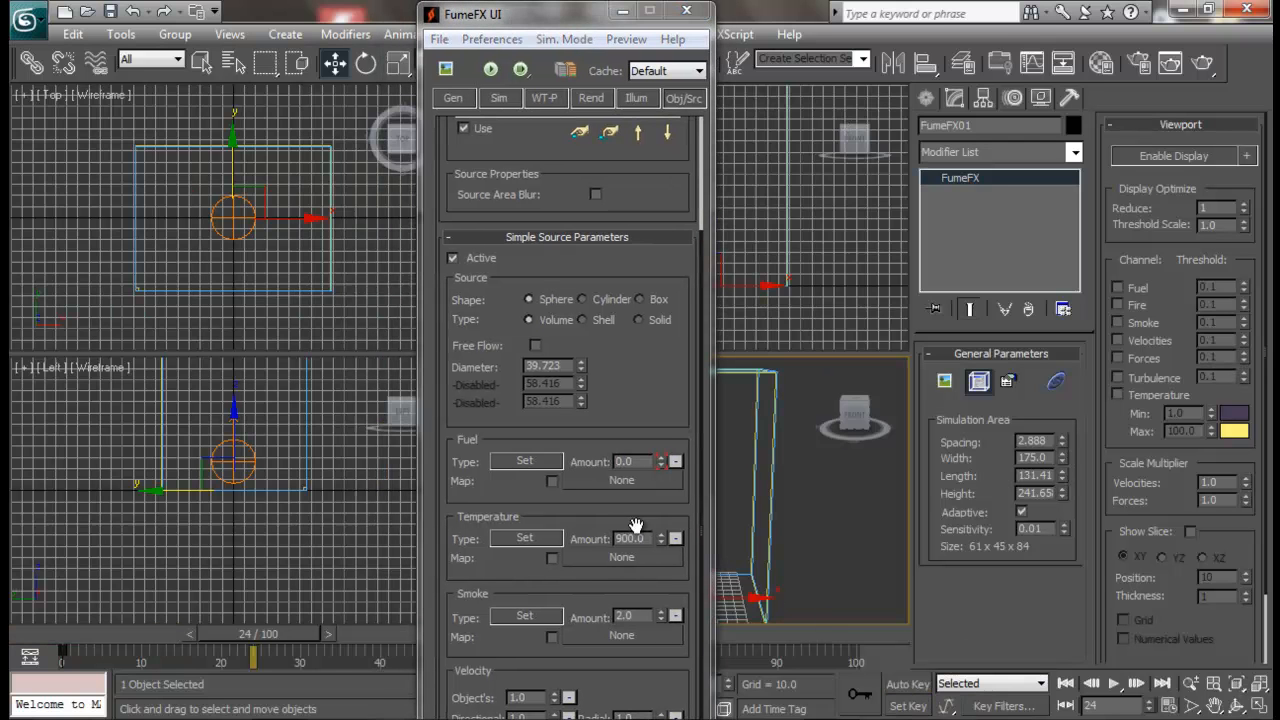
- Scrub the timeline through the first frames to check the fuel amount's animation, and return to frame 0
{"action": "left_click_drag", "start_coordinate": [290, 636], "coordinate": [78, 650]}
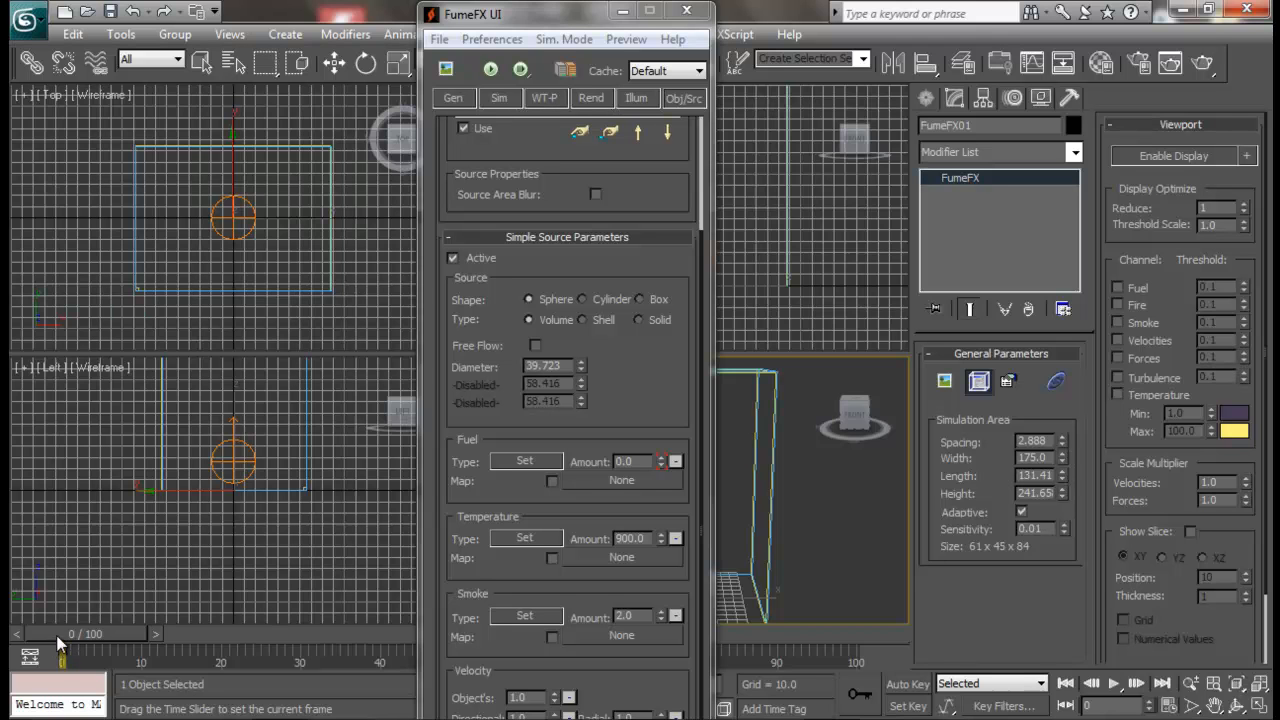
{"action": "left_click_drag", "start_coordinate": [77, 633], "coordinate": [183, 639]}
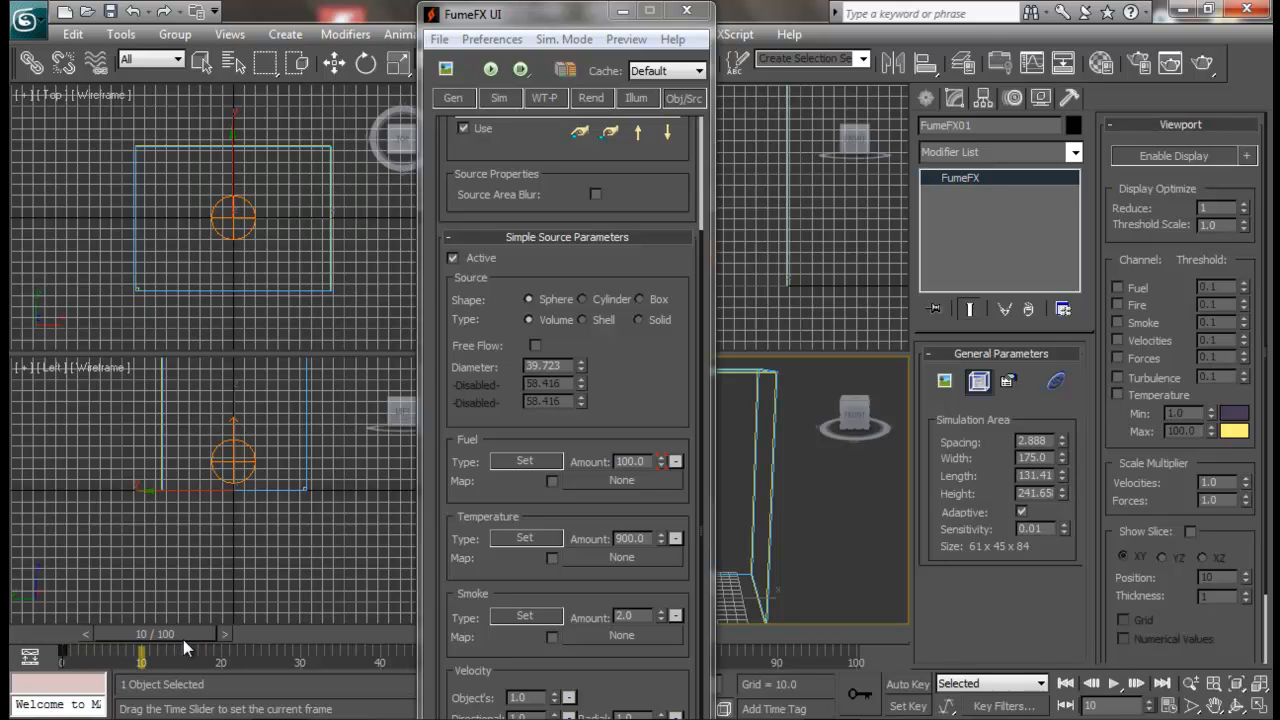
{"action": "left_click_drag", "start_coordinate": [262, 640], "coordinate": [66, 653]}
{"action": "key", "text": "w"}
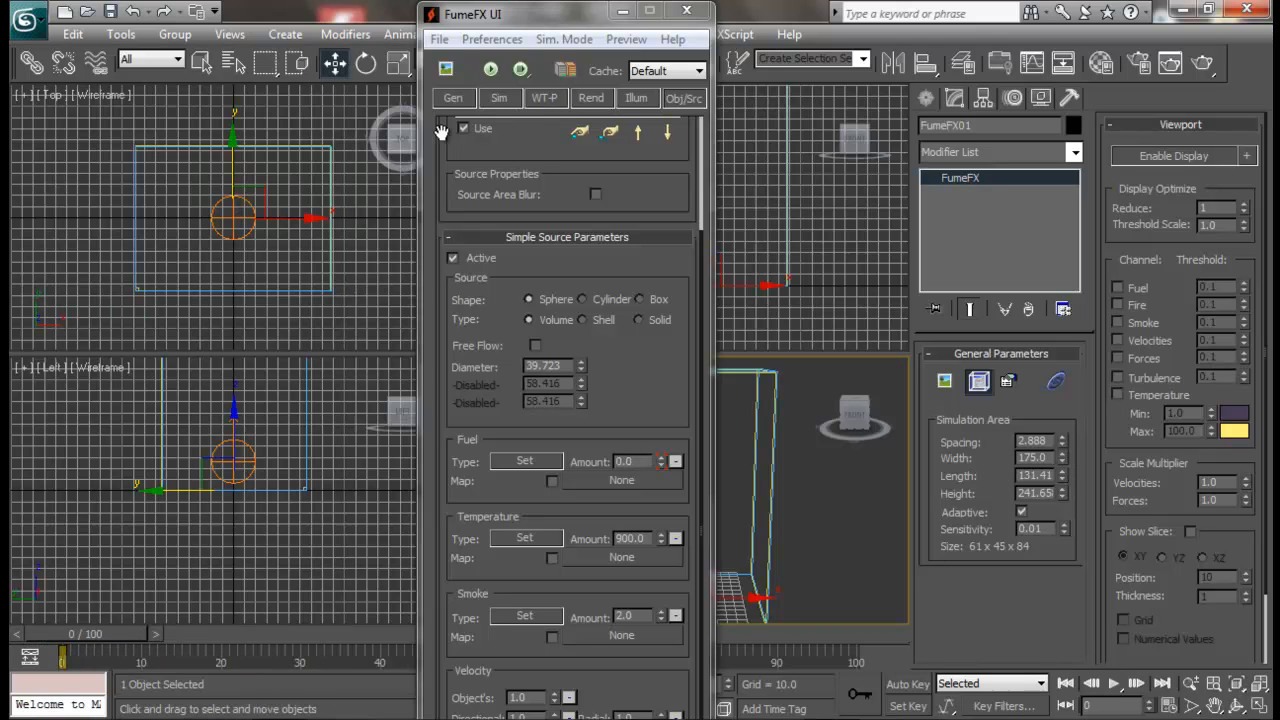
- Run the default simulation with the output preview open, and stop it around frame 44
{"action": "left_click", "coordinate": [445, 69]}
{"action": "left_click", "coordinate": [490, 69]}
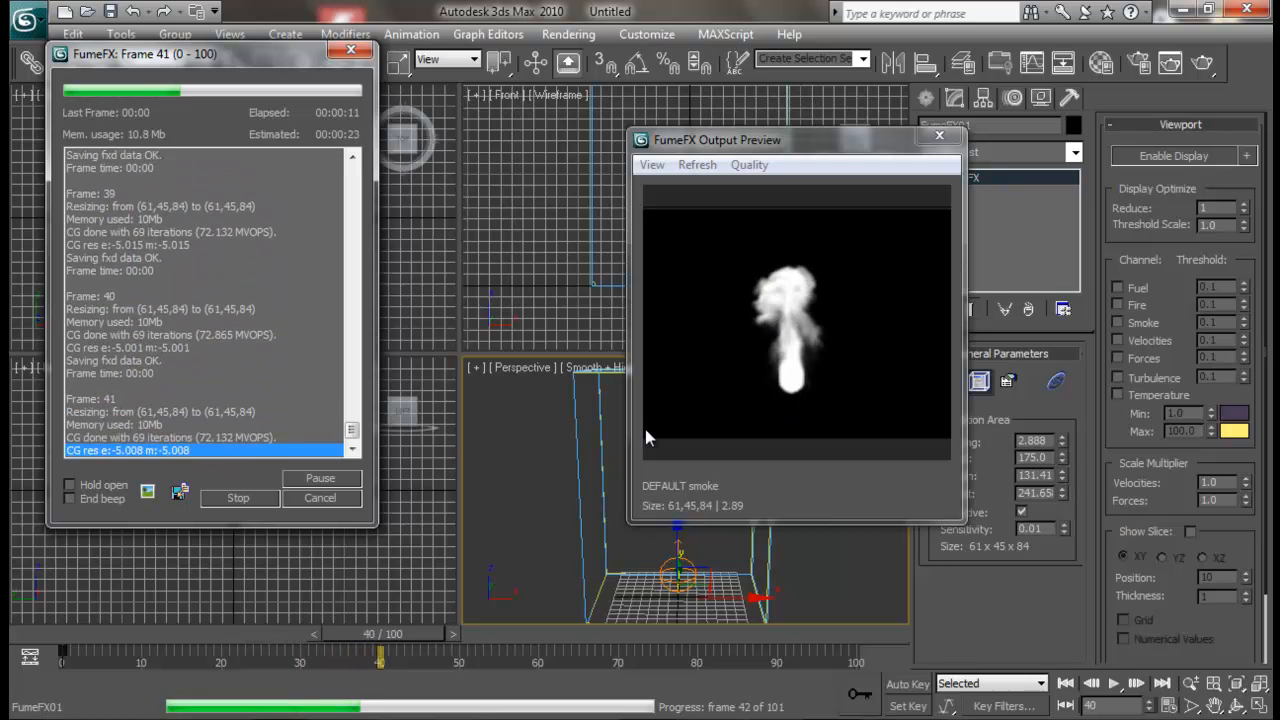
{"action": "left_click", "coordinate": [247, 499]}
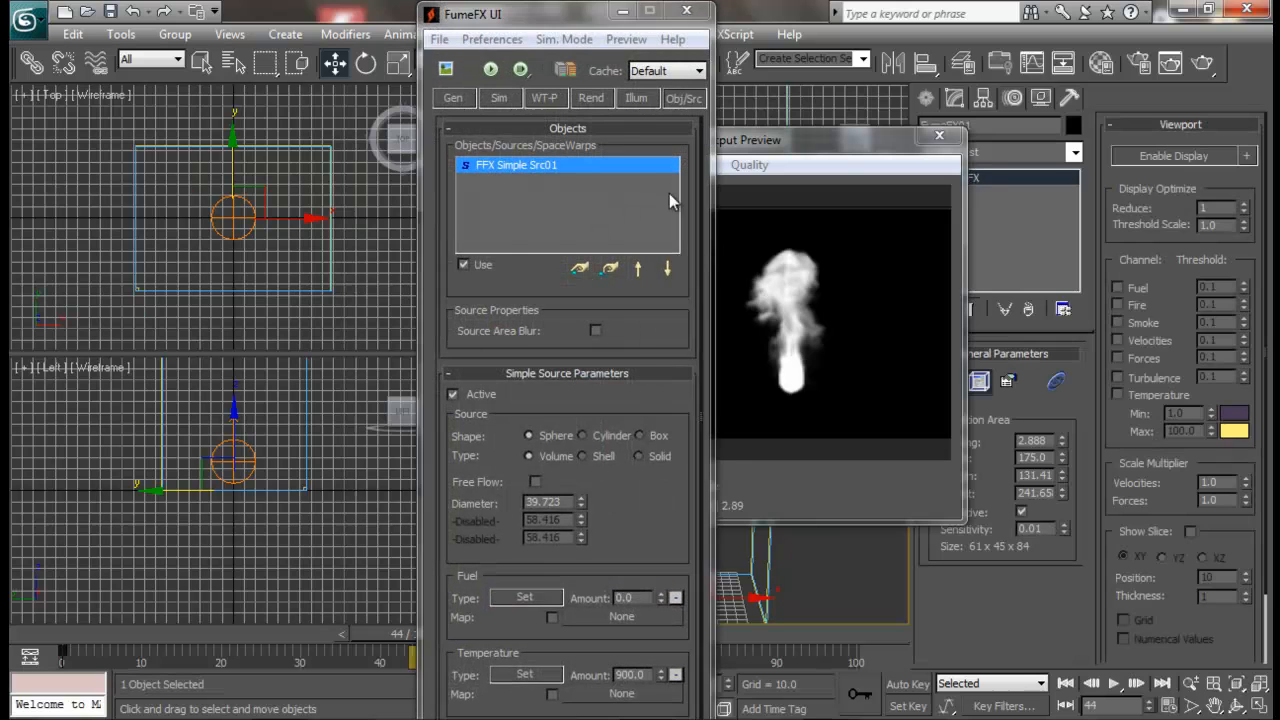
- Move the settings and preview windows apart, and make the simple source's smoke amount depend on Voxel Fuel
{"action": "left_click_drag", "start_coordinate": [585, 21], "coordinate": [432, 34]}
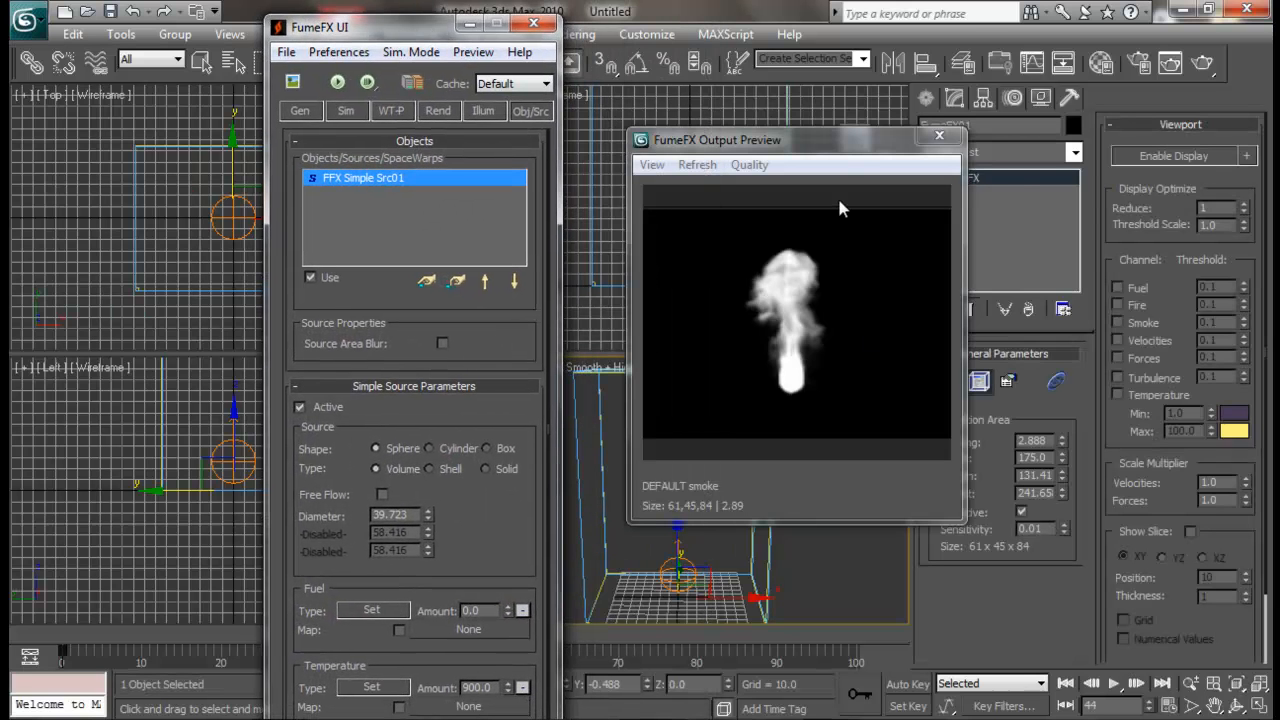
{"action": "left_click_drag", "start_coordinate": [836, 150], "coordinate": [884, 138]}
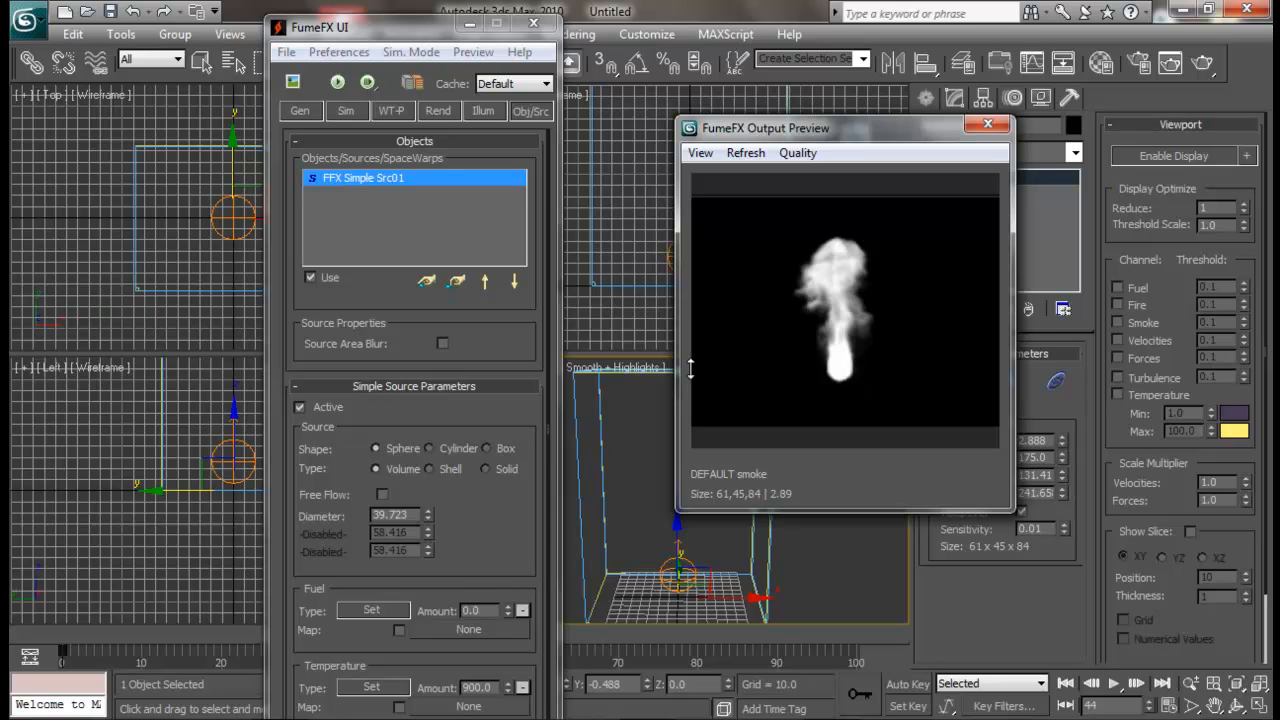
{"action": "left_click_drag", "start_coordinate": [497, 519], "coordinate": [494, 292]}
{"action": "left_click_drag", "start_coordinate": [412, 27], "coordinate": [397, 14]}
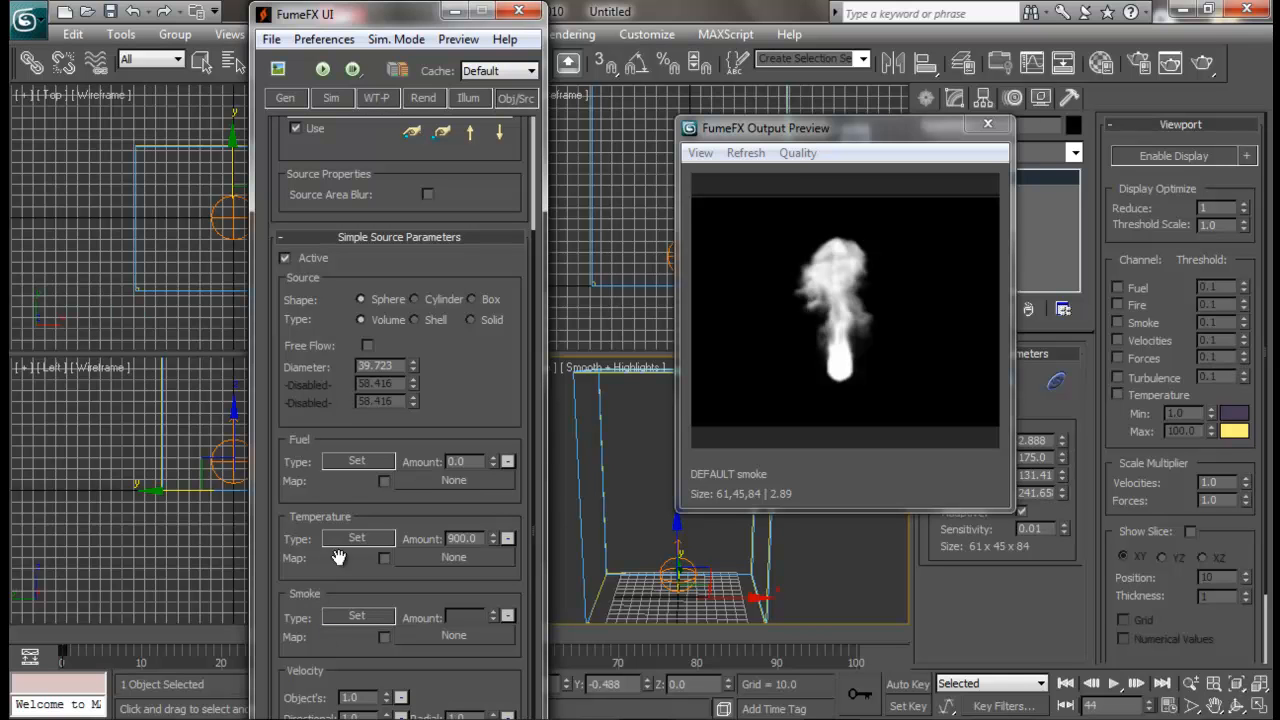
{"action": "left_click", "coordinate": [509, 619]}
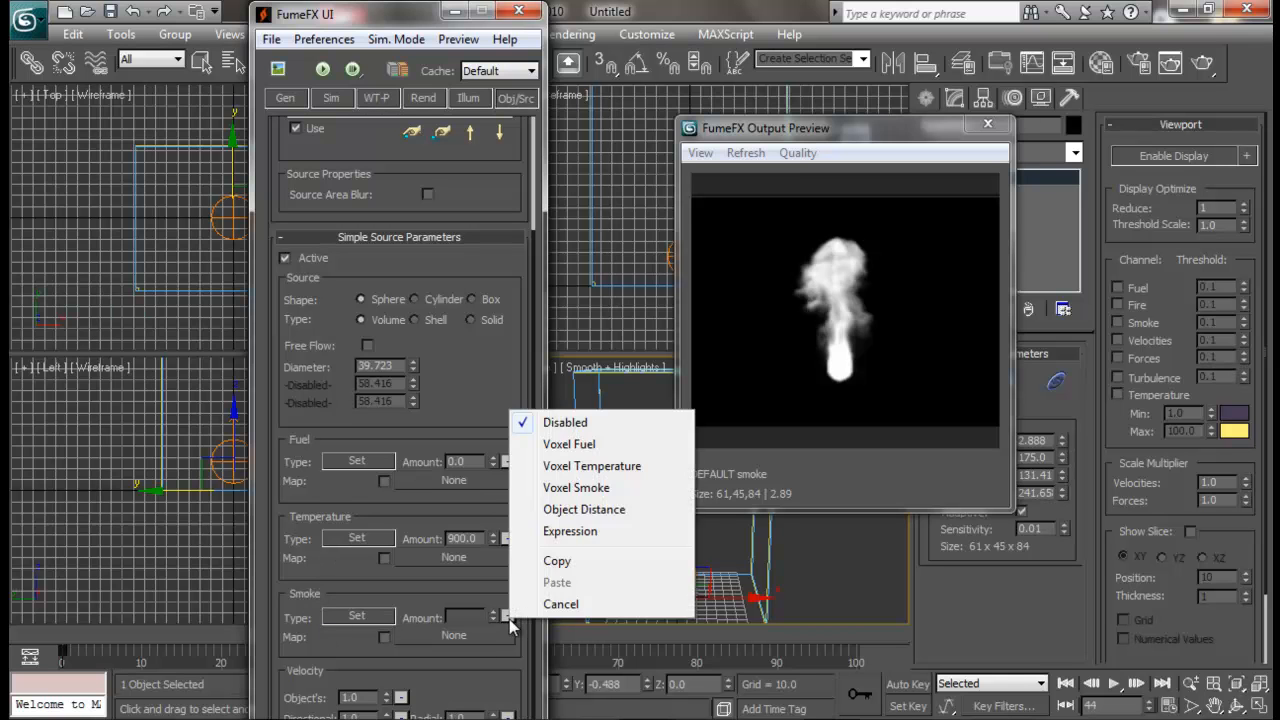
{"action": "left_click", "coordinate": [580, 443]}
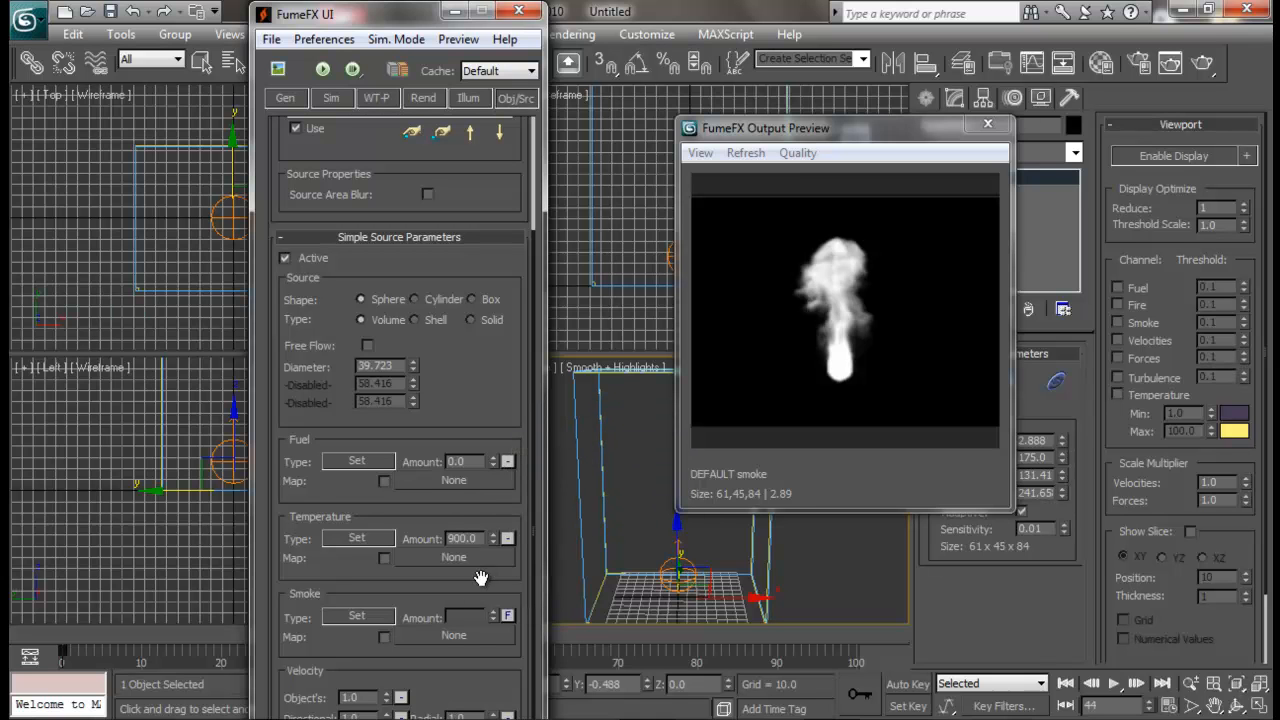
{"action": "left_click_drag", "start_coordinate": [475, 616], "coordinate": [376, 598]}
- Rerun the simulation until about frame 51, and look over the simple source's parameters
{"action": "left_click", "coordinate": [320, 69]}
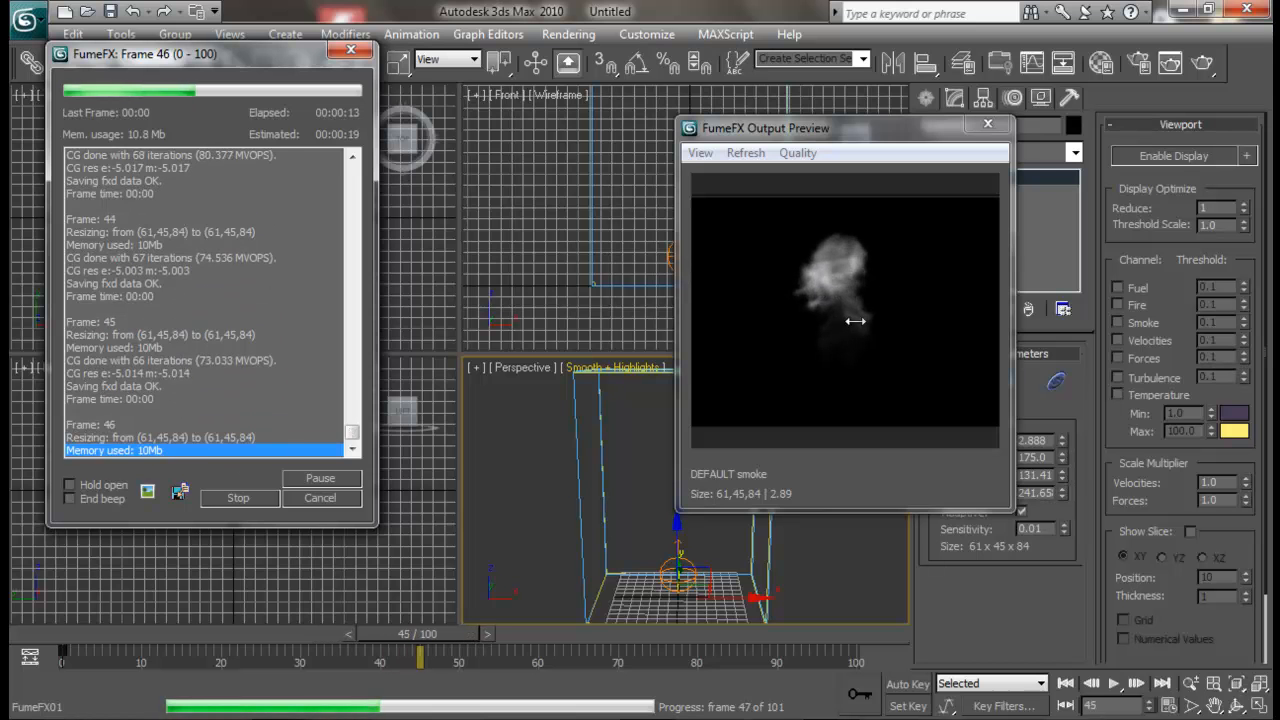
{"action": "left_click", "coordinate": [255, 496]}
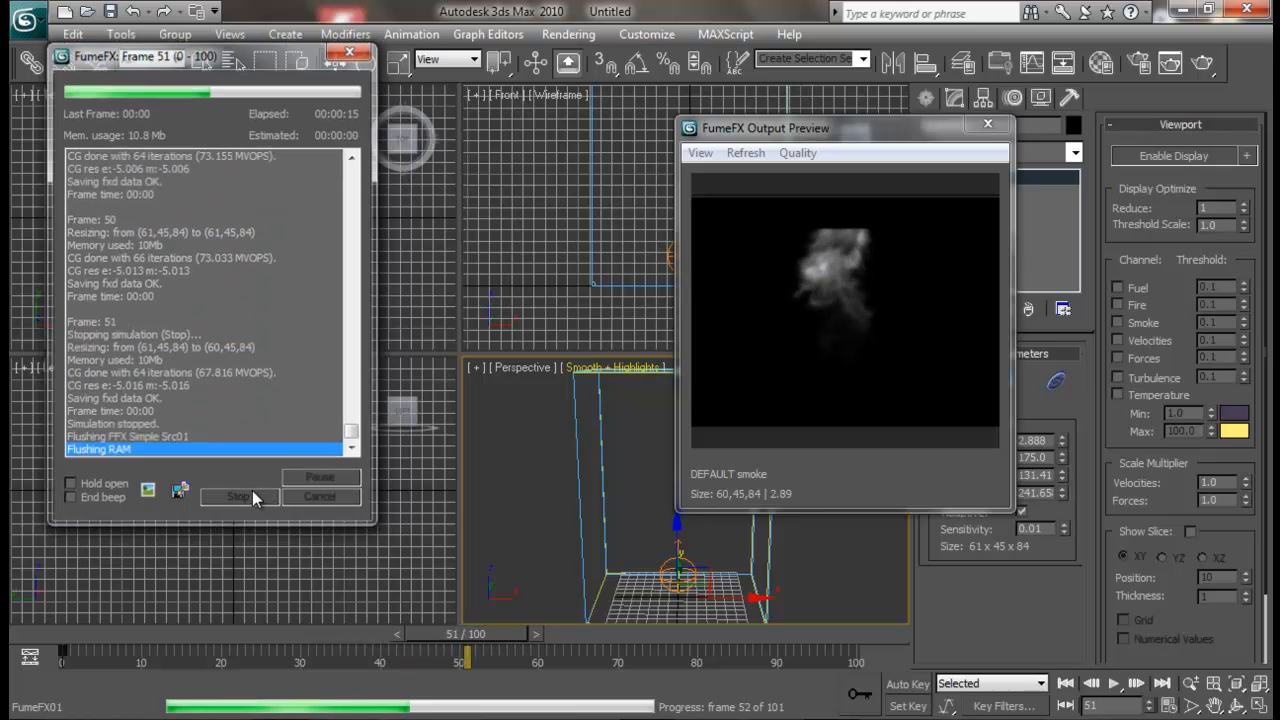
{"action": "left_click_drag", "start_coordinate": [395, 15], "coordinate": [332, 16]}
{"action": "left_click_drag", "start_coordinate": [378, 498], "coordinate": [376, 343]}
{"action": "left_click_drag", "start_coordinate": [374, 297], "coordinate": [384, 297]}
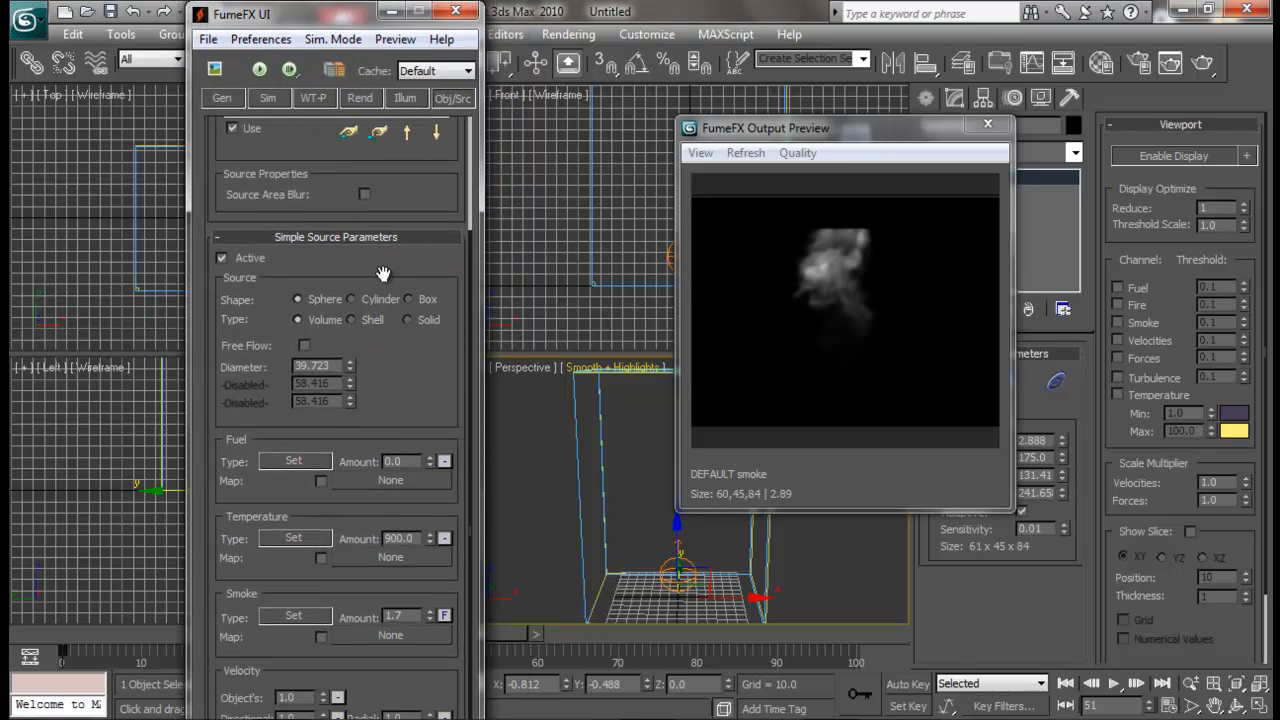
{"action": "left_click_drag", "start_coordinate": [408, 352], "coordinate": [410, 418]}
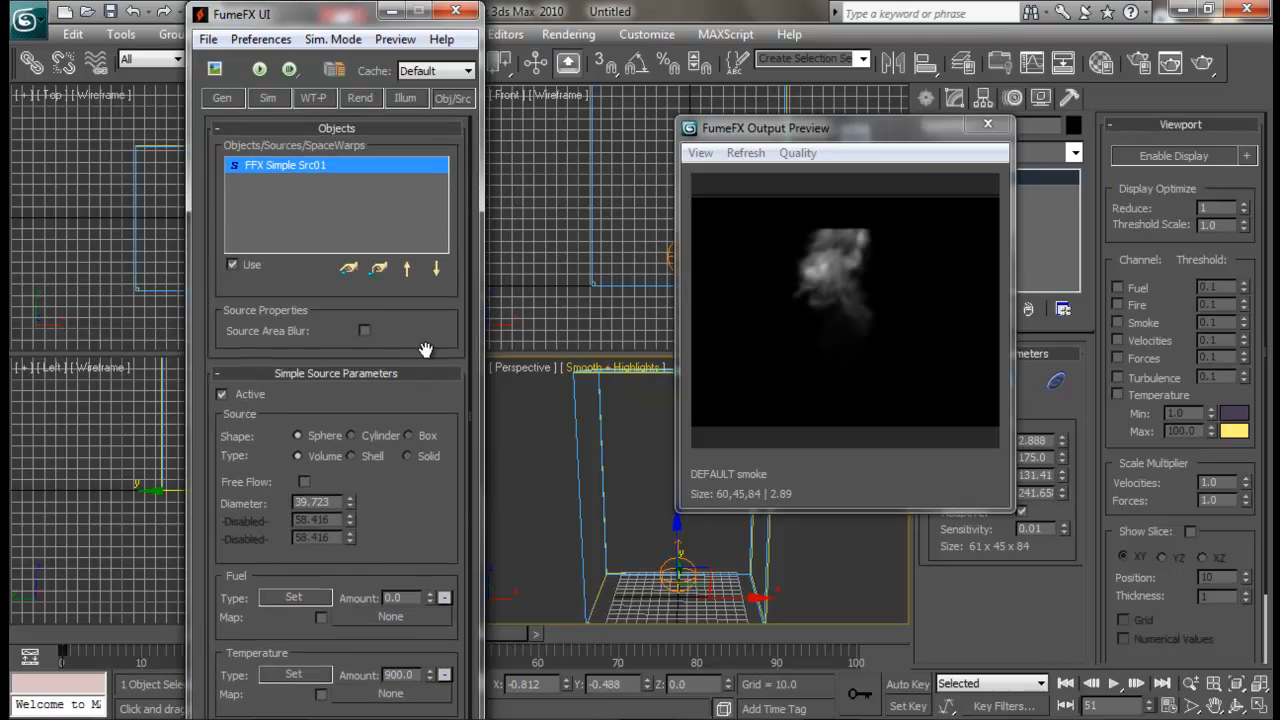
- Close the output preview, and set X Turbulence to 0.4 and the turbulence noise scale to 9 in the simulation settings
{"action": "left_click", "coordinate": [268, 98]}
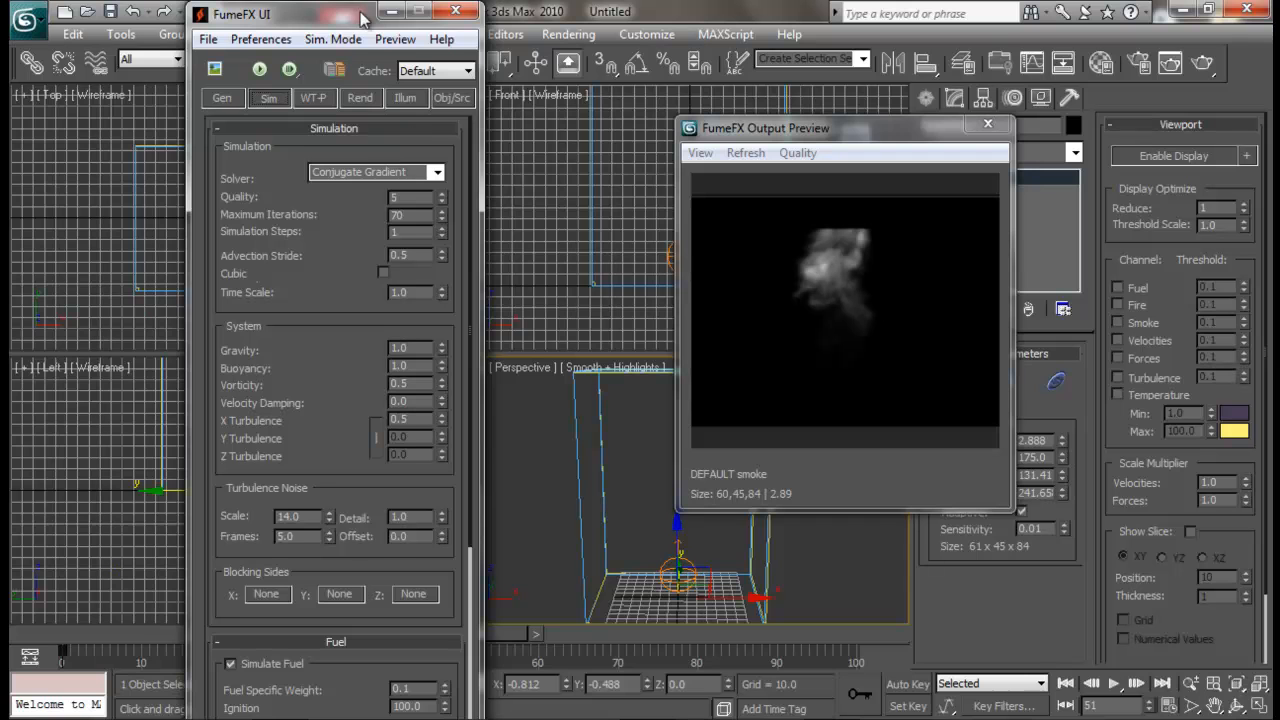
{"action": "left_click_drag", "start_coordinate": [362, 18], "coordinate": [292, 18]}
{"action": "left_click_drag", "start_coordinate": [272, 293], "coordinate": [274, 331]}
{"action": "left_click", "coordinate": [988, 123]}
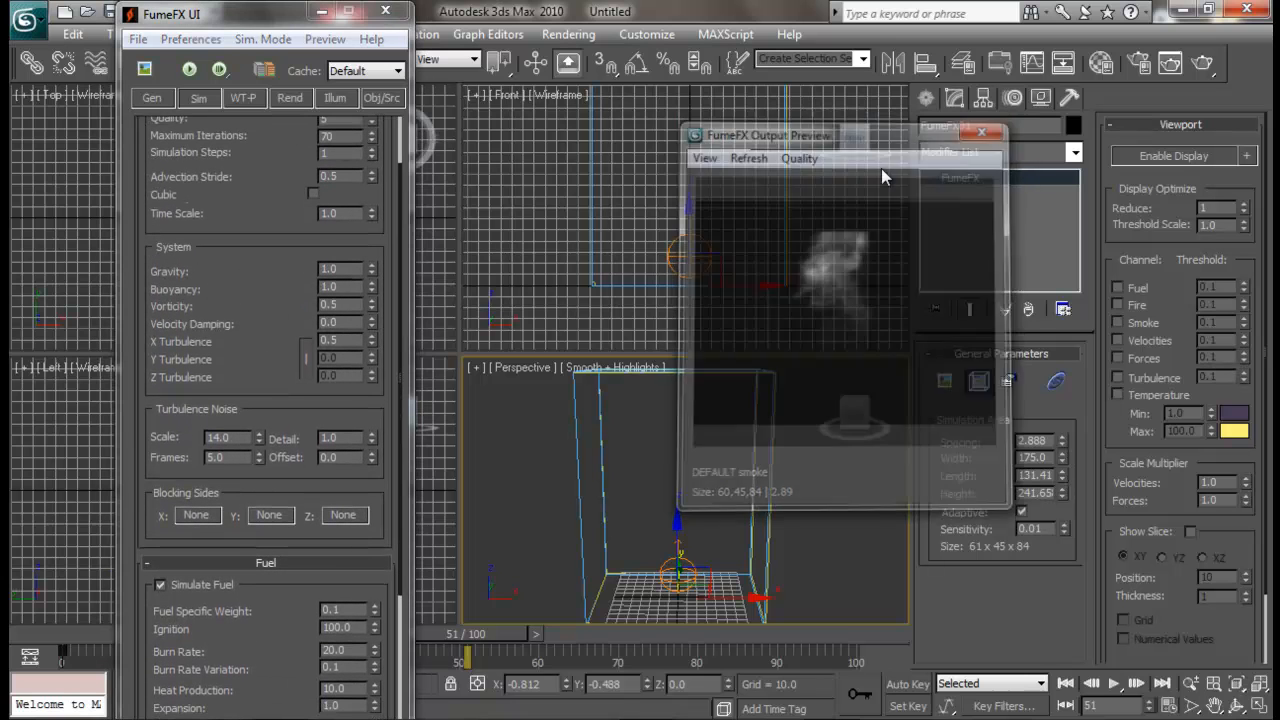
{"action": "left_click_drag", "start_coordinate": [271, 277], "coordinate": [277, 268]}
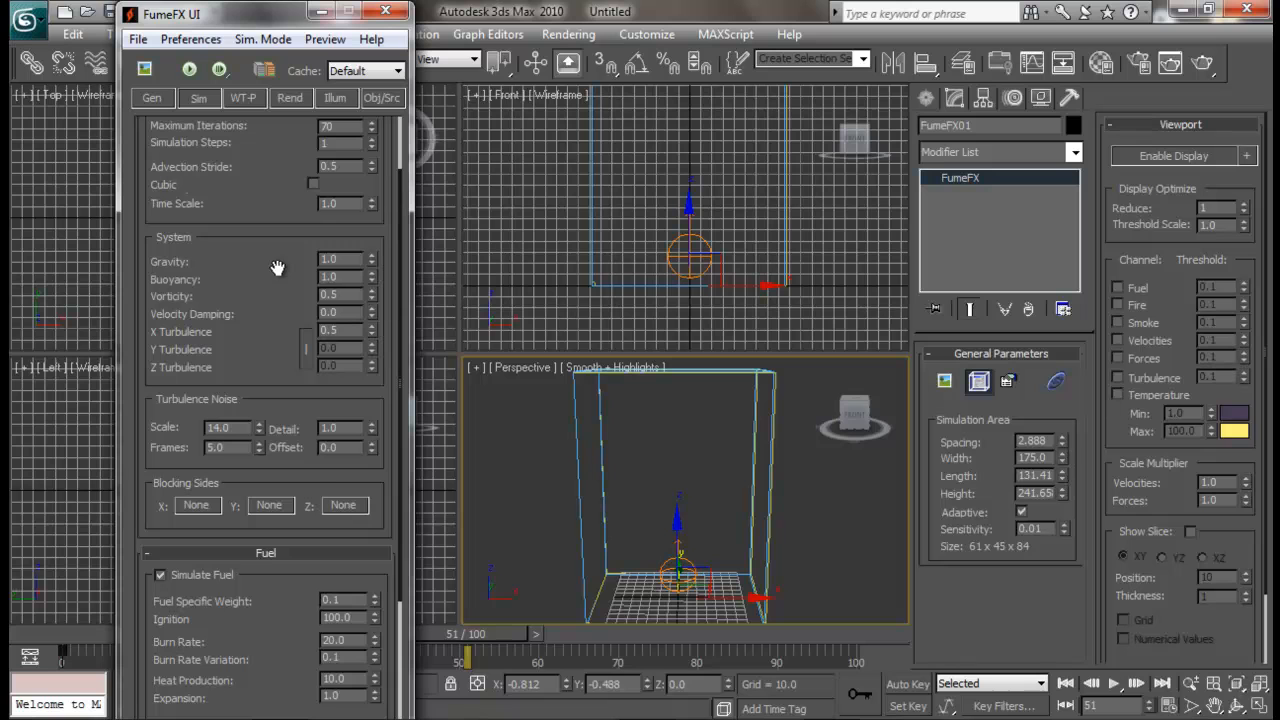
{"action": "left_click_drag", "start_coordinate": [282, 341], "coordinate": [282, 313]}
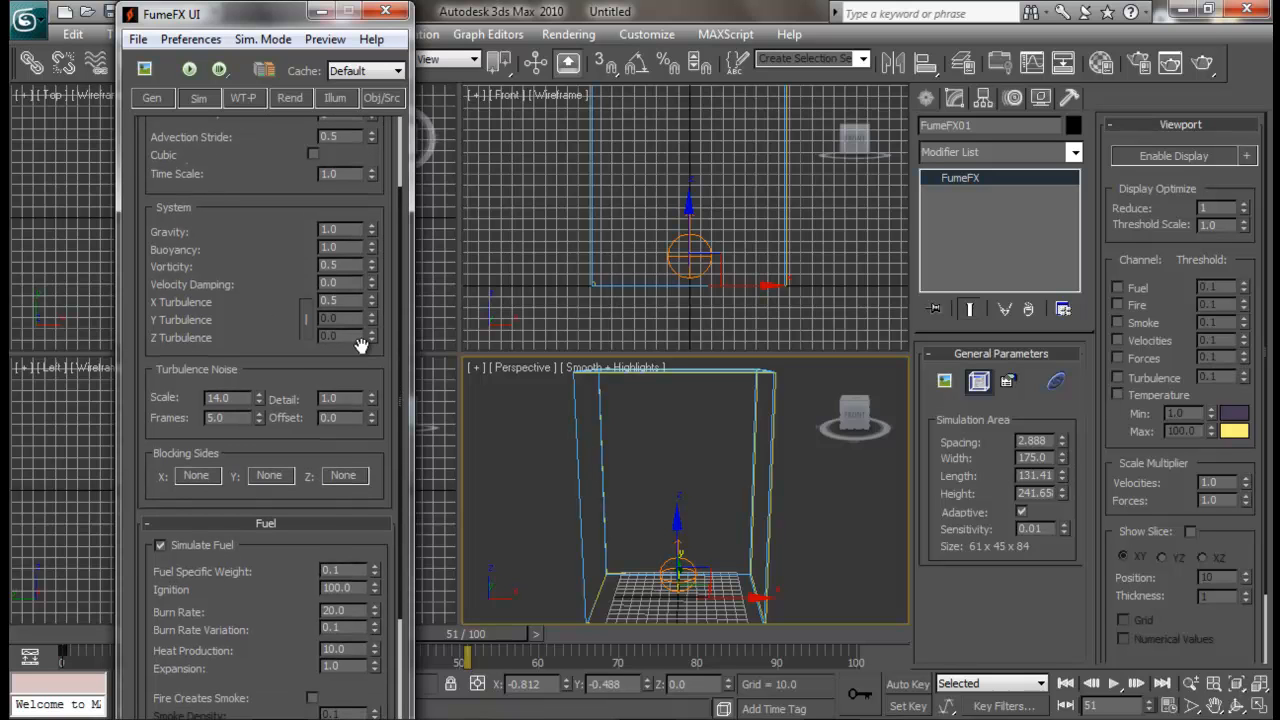
{"action": "double_click", "coordinate": [352, 300]}
{"action": "left_click_drag", "start_coordinate": [254, 283], "coordinate": [263, 201]}
{"action": "double_click", "coordinate": [220, 289]}
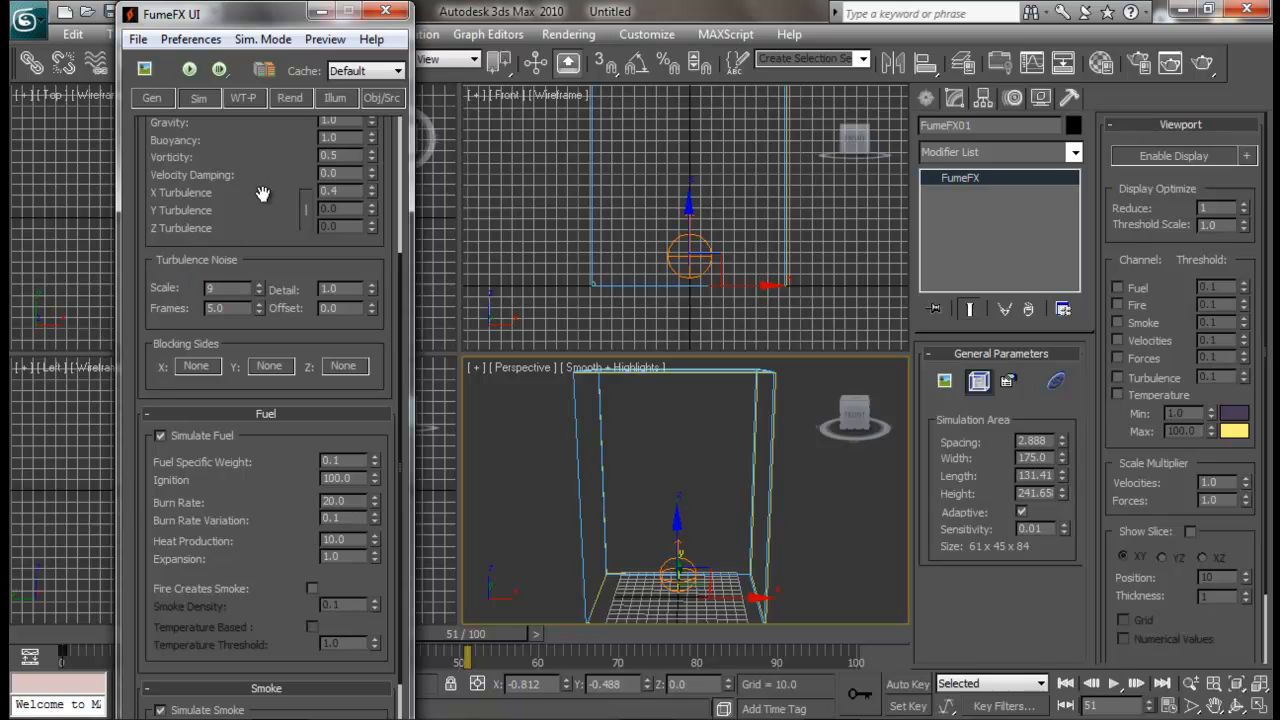
- Test the new turbulence by running the simulation with the output preview, and stop it around frame 26
{"action": "left_click", "coordinate": [189, 69]}
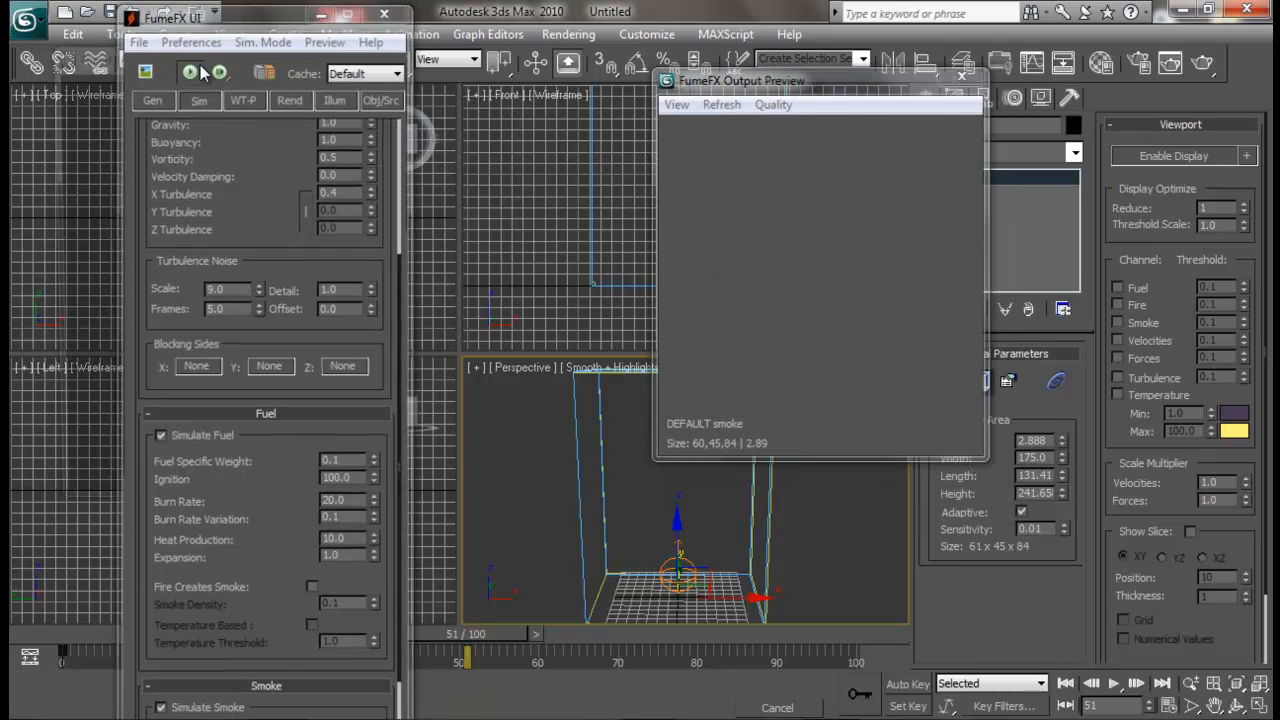
{"action": "left_click", "coordinate": [189, 69]}
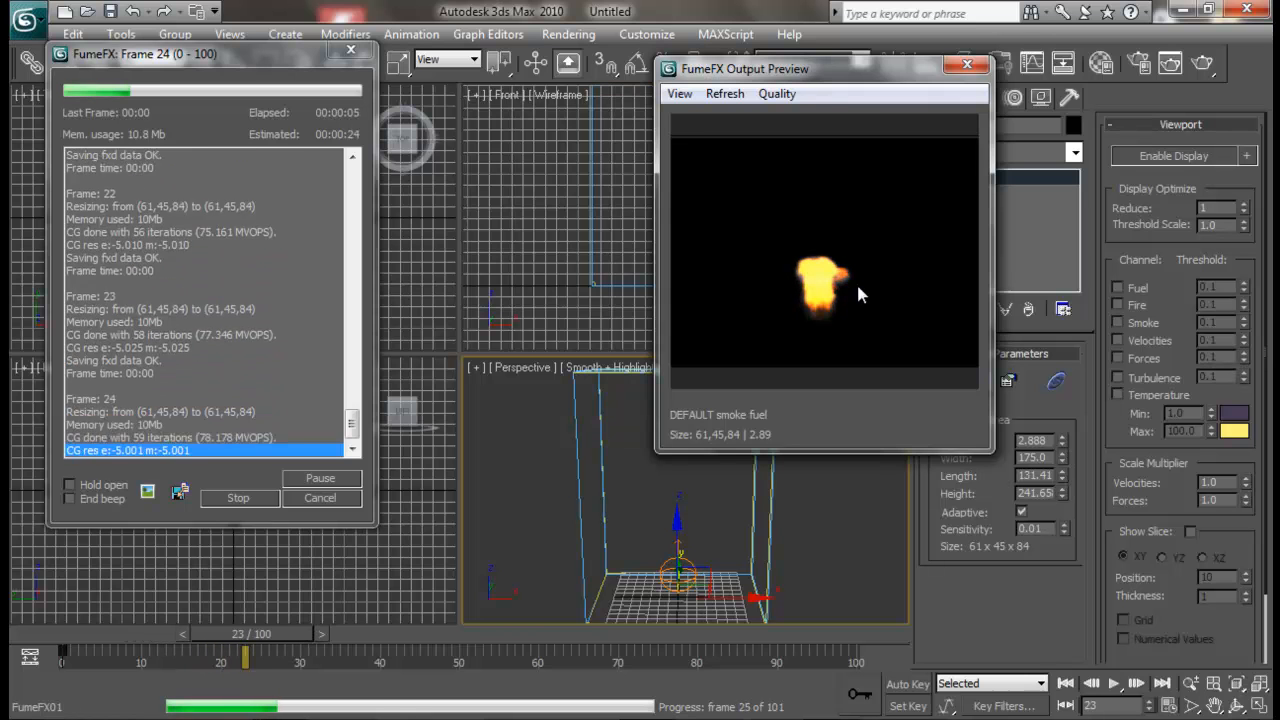
{"action": "left_click", "coordinate": [260, 498]}
{"action": "left_click_drag", "start_coordinate": [99, 646], "coordinate": [283, 650]}
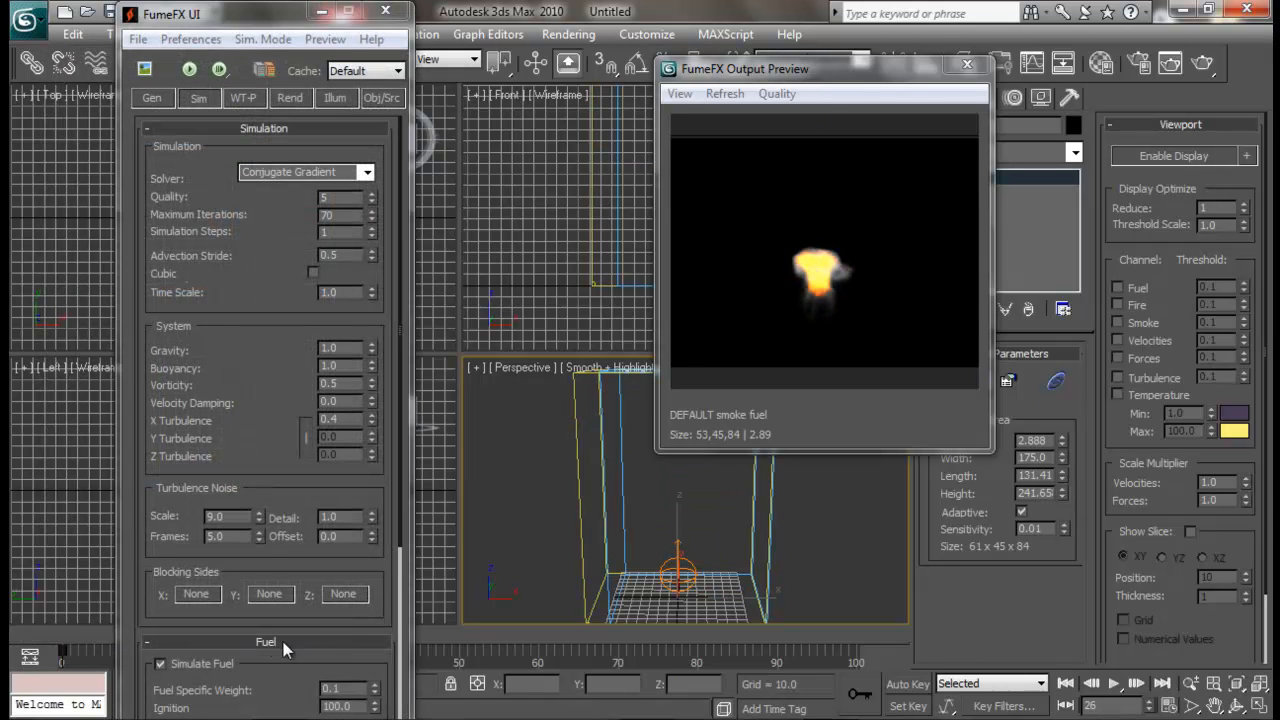
- Set the turbulence noise frames to 17 and its detail to 5
{"action": "double_click", "coordinate": [242, 537]}
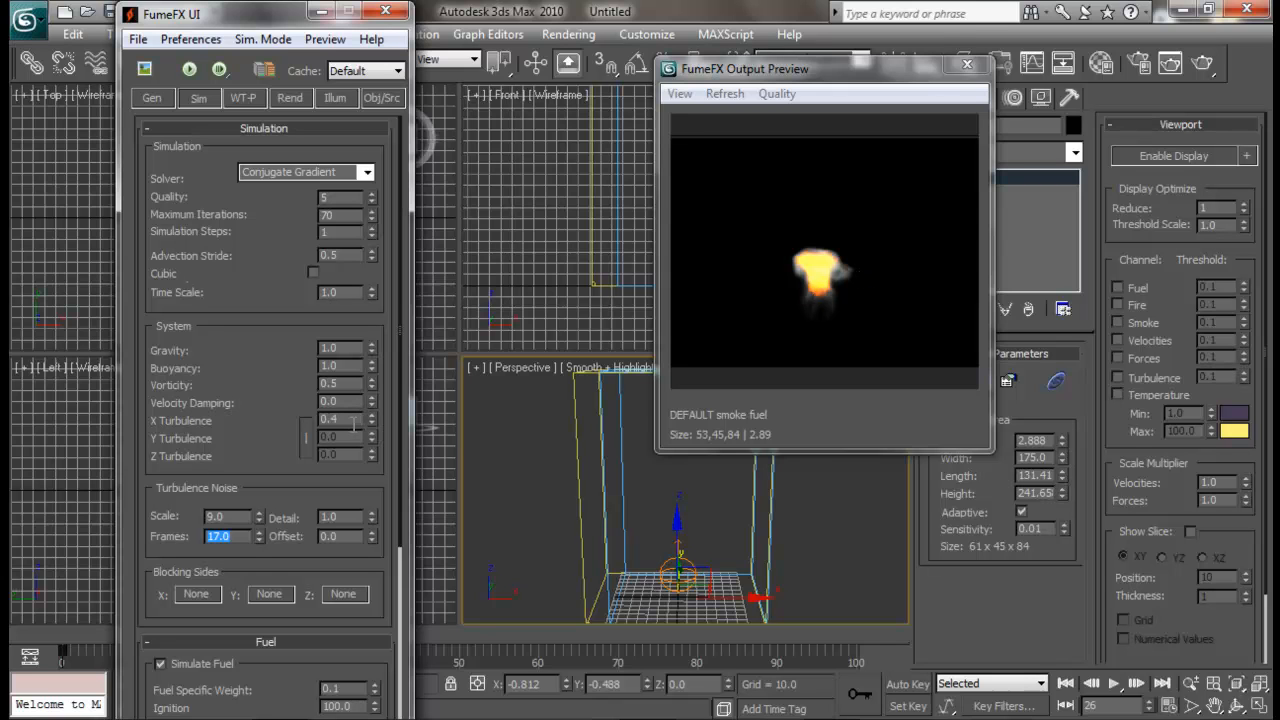
{"action": "double_click", "coordinate": [348, 516]}
{"action": "left_click_drag", "start_coordinate": [372, 514], "coordinate": [368, 460]}
- Set the fuel's burn rate to 12, heat production to 25 and expansion to 13.3, and test-run the simulation to about frame 15
{"action": "scroll", "coordinate": [274, 437], "scroll_direction": "down", "scroll_amount": 3}
{"action": "scroll", "coordinate": [283, 539], "scroll_direction": "down", "scroll_amount": 1}
{"action": "scroll", "coordinate": [283, 539], "scroll_direction": "down", "scroll_amount": 1}
{"action": "scroll", "coordinate": [339, 269], "scroll_direction": "up", "scroll_amount": 1}
{"action": "scroll", "coordinate": [284, 450], "scroll_direction": "down", "scroll_amount": 3}
{"action": "left_click_drag", "start_coordinate": [285, 386], "coordinate": [288, 357]}
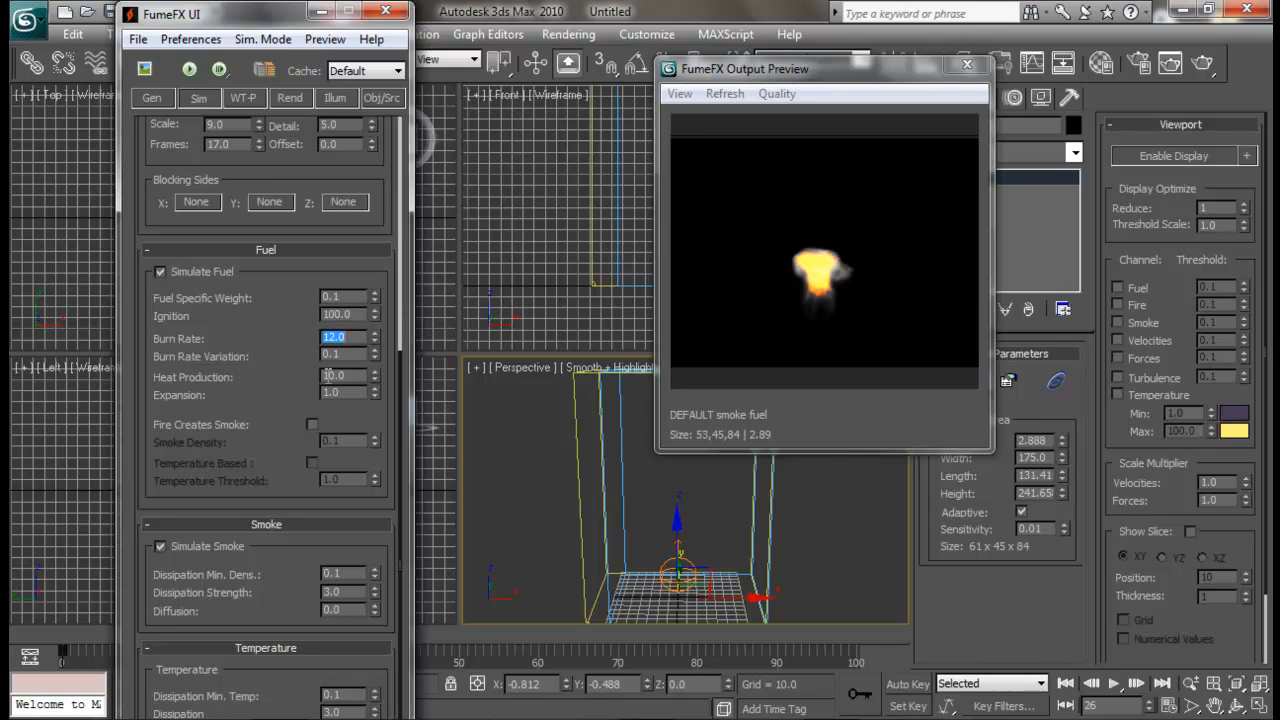
{"action": "left_click", "coordinate": [362, 376]}
{"action": "left_click_drag", "start_coordinate": [253, 415], "coordinate": [248, 366]}
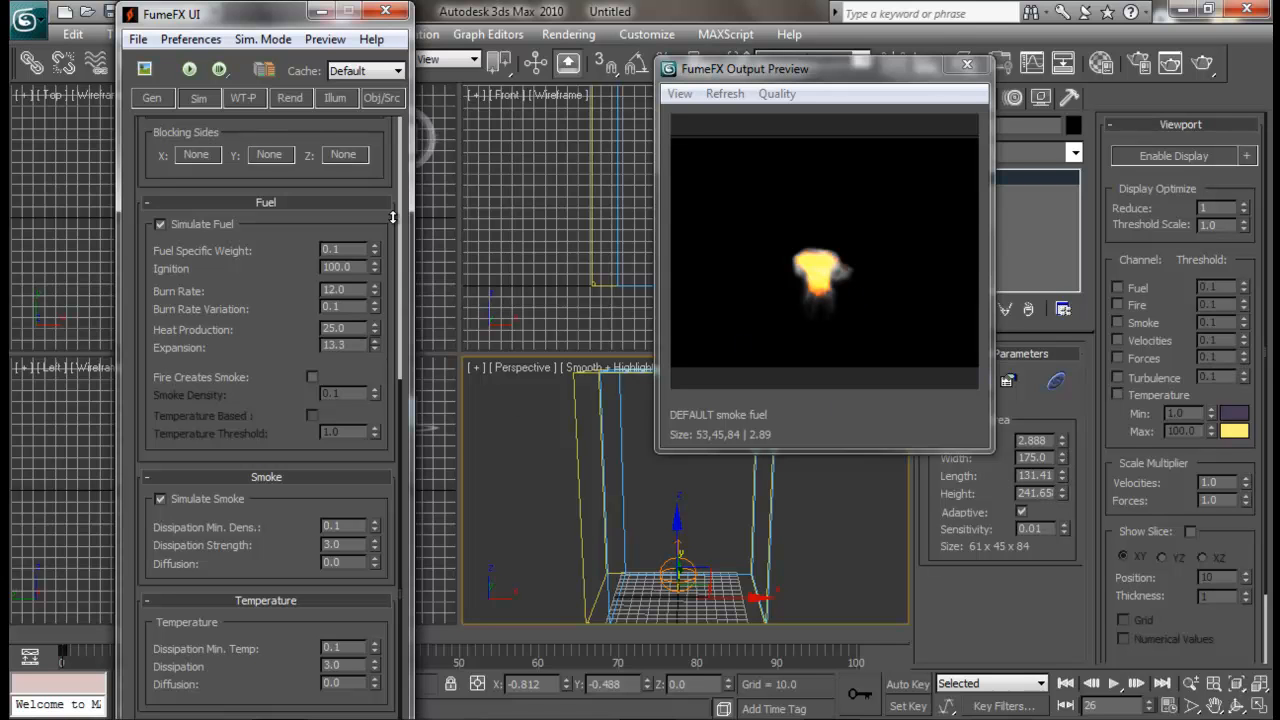
{"action": "left_click", "coordinate": [189, 69]}
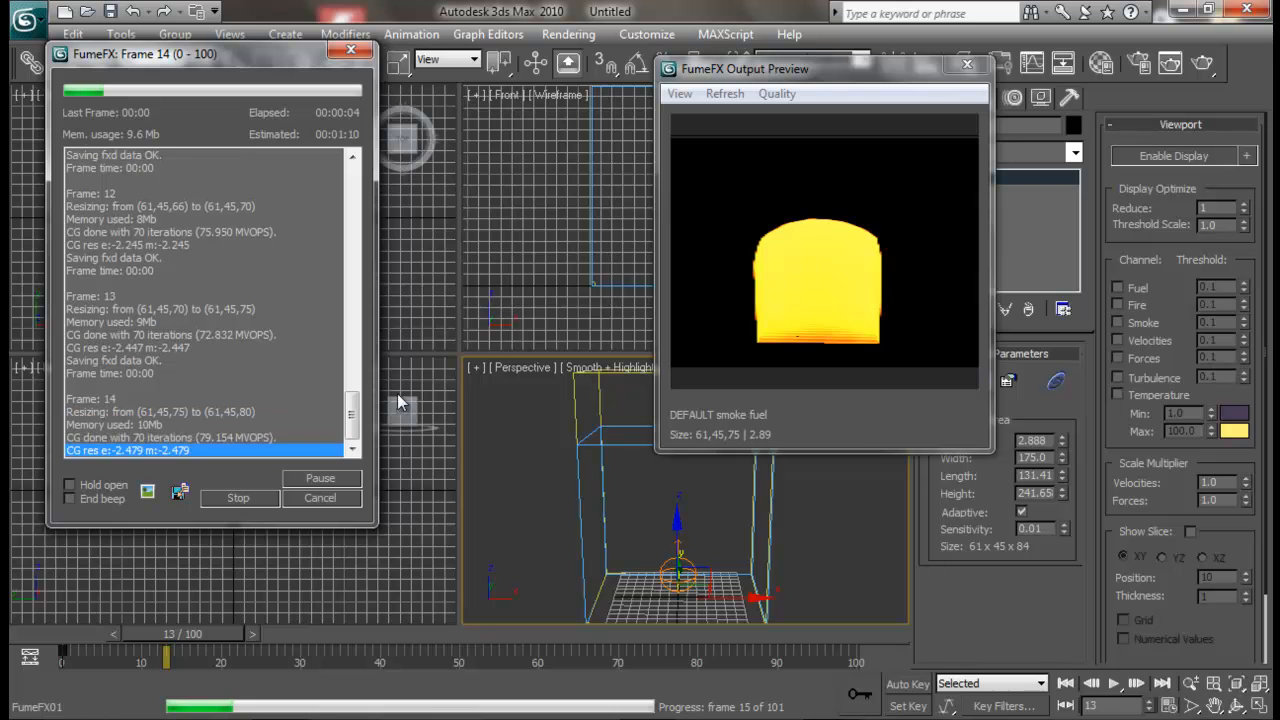
{"action": "left_click", "coordinate": [232, 497]}
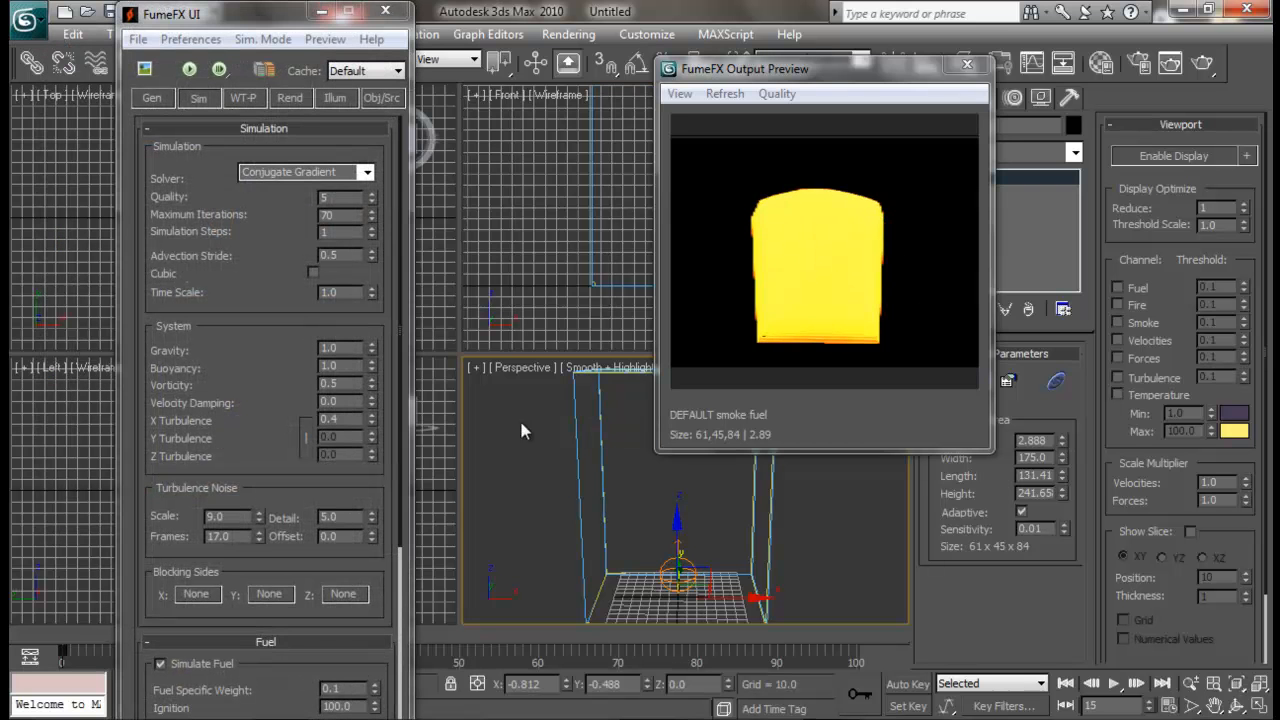
- Change the fuel expansion to 13.9 and rerun the simulation, stopping it around frame 23
{"action": "scroll", "coordinate": [370, 550], "scroll_direction": "down", "scroll_amount": 5}
{"action": "double_click", "coordinate": [348, 572]}
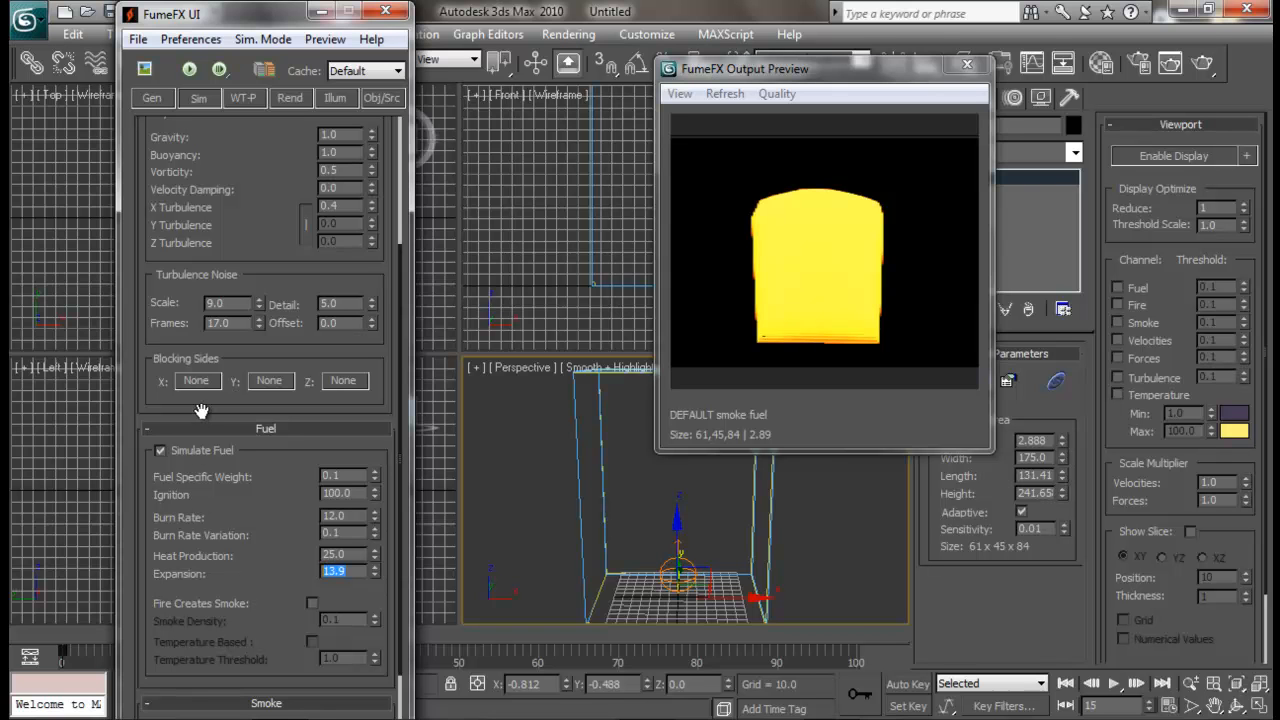
{"action": "left_click", "coordinate": [191, 70]}
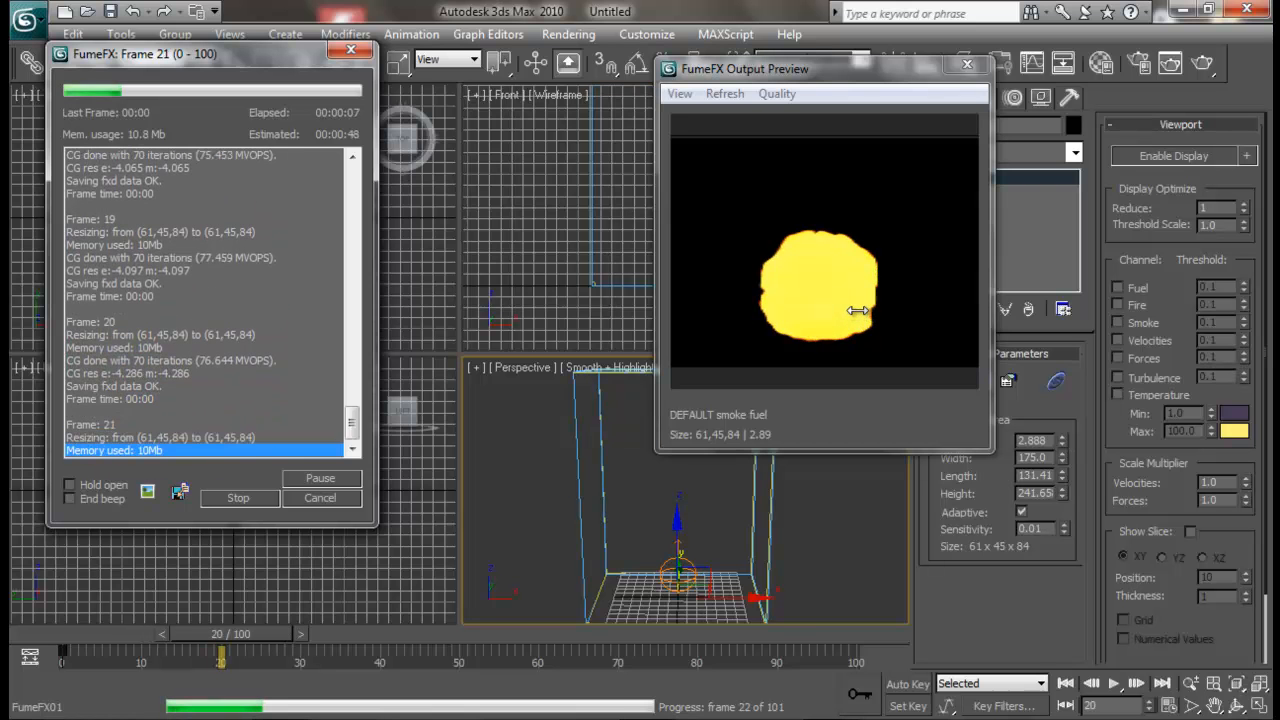
{"action": "left_click", "coordinate": [222, 498]}
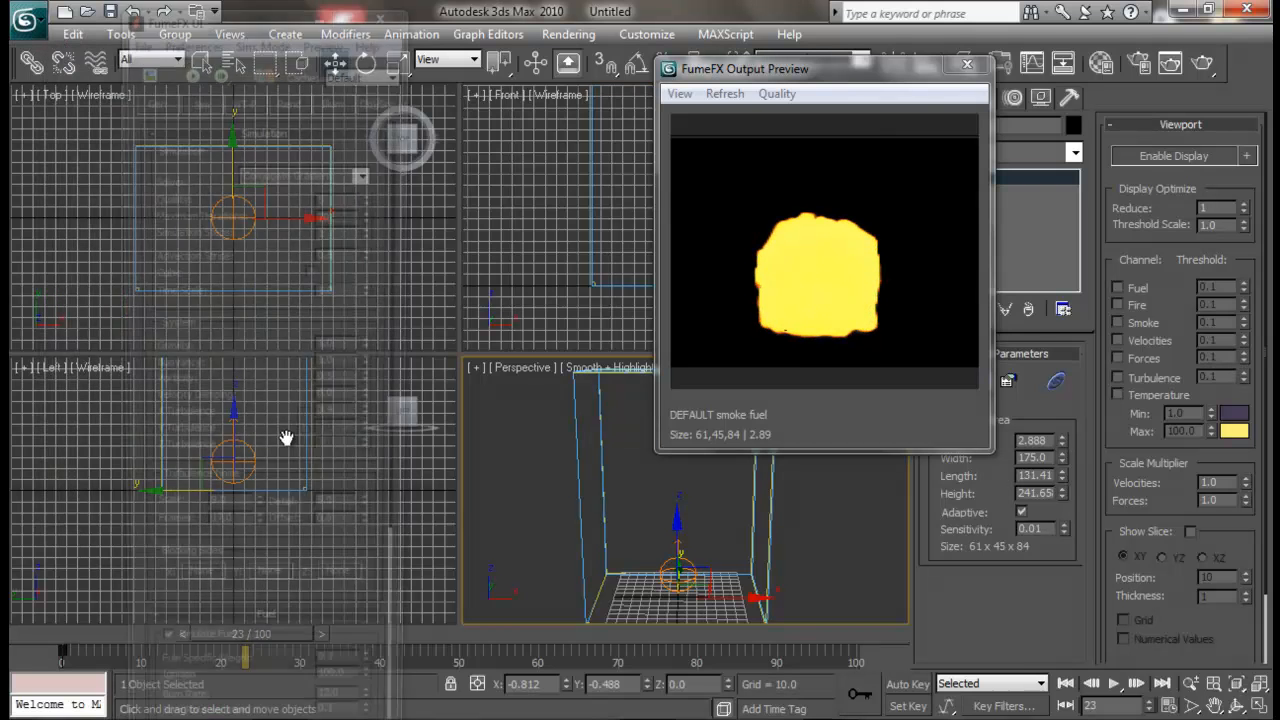
- Set the fuel expansion to 3
{"action": "left_click_drag", "start_coordinate": [284, 460], "coordinate": [271, 180]}
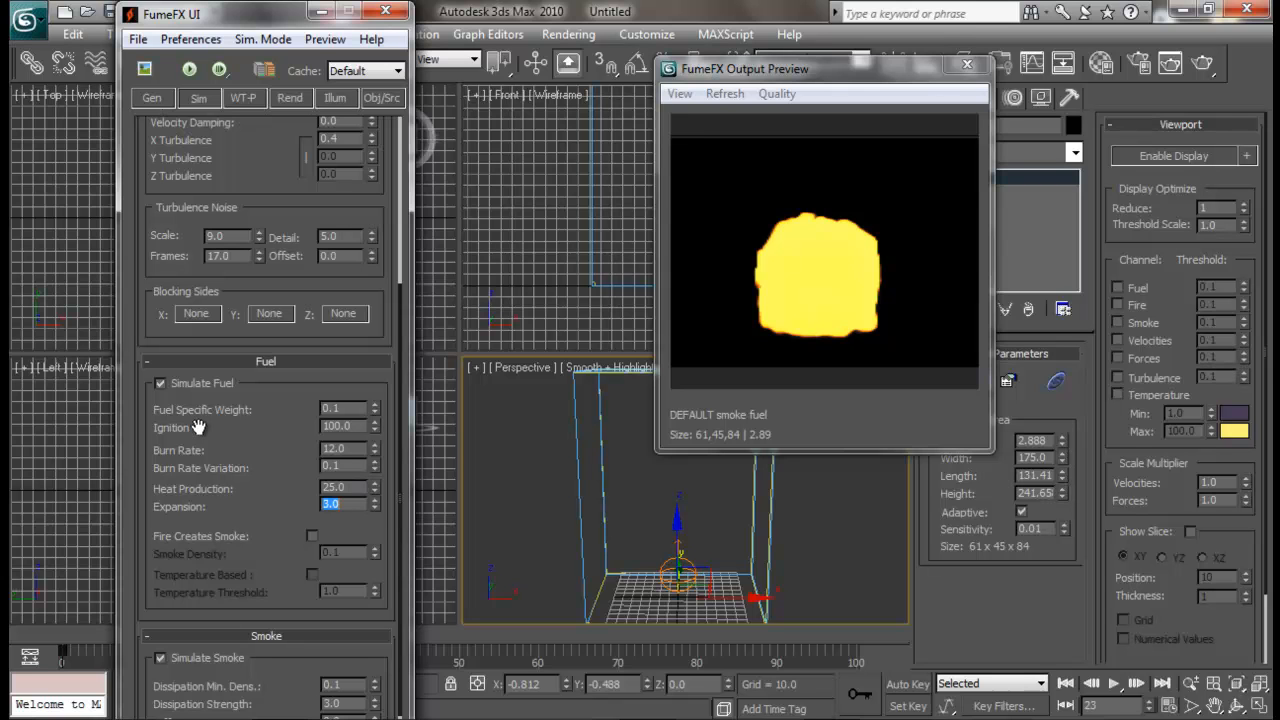
- Set the fuel's burn rate to 14, burn rate variation to 1 and heat production to 40, and test-run the simulation past frame 47
{"action": "left_click", "coordinate": [355, 487]}
{"action": "left_click", "coordinate": [189, 69]}
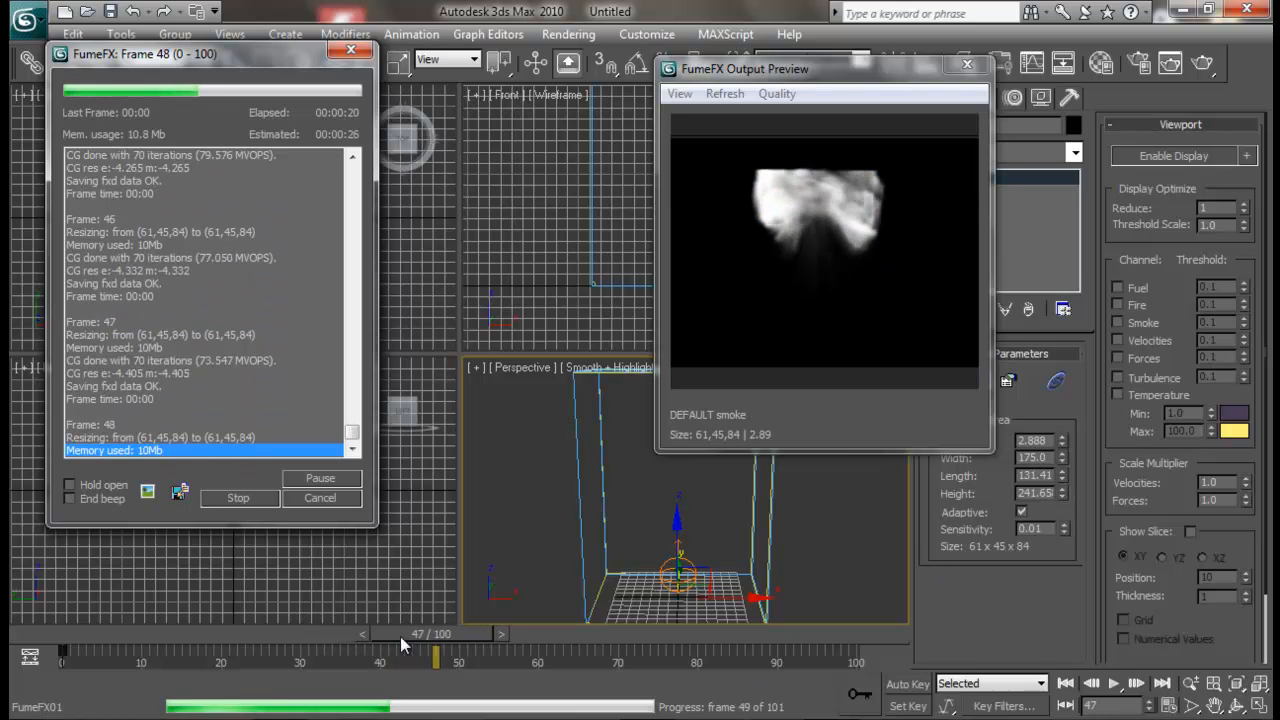
{"action": "left_click", "coordinate": [238, 498]}
{"action": "left_click_drag", "start_coordinate": [533, 656], "coordinate": [150, 647]}
- Set the system buoyancy to 0.8 and test-run the simulation to about frame 59
{"action": "left_click_drag", "start_coordinate": [252, 508], "coordinate": [263, 137]}
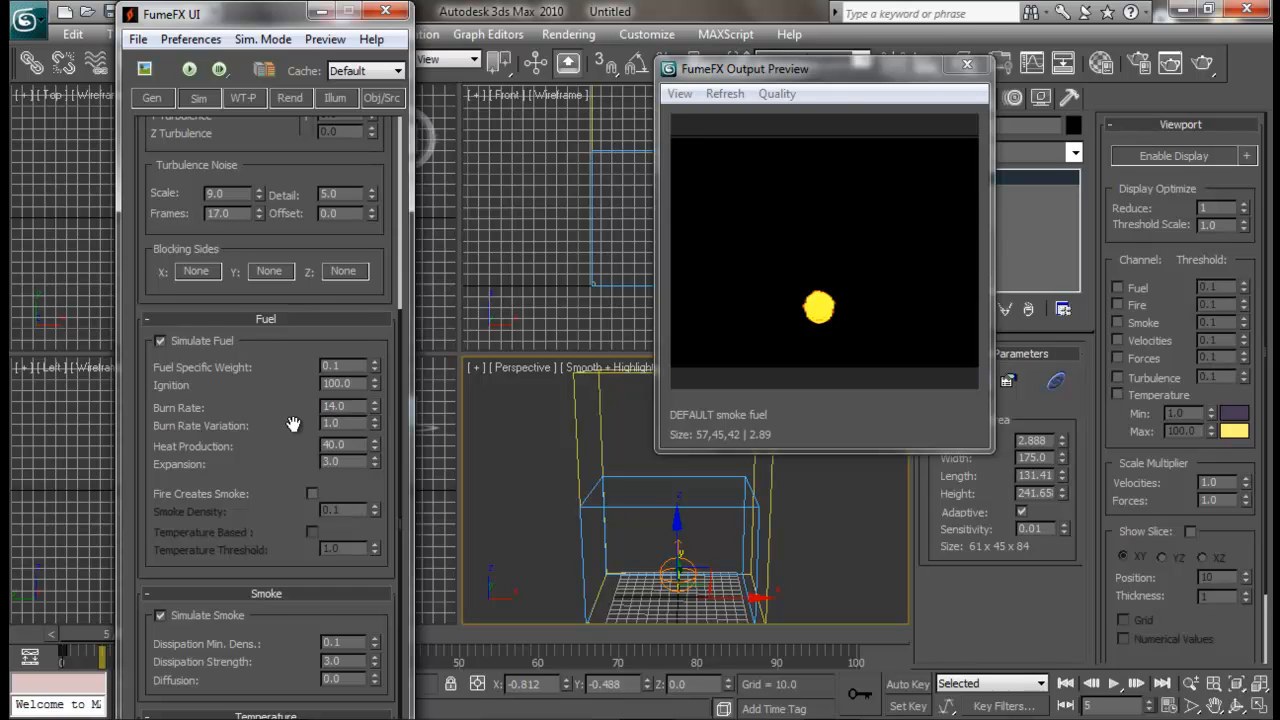
{"action": "scroll", "coordinate": [292, 415], "scroll_direction": "down", "scroll_amount": 2}
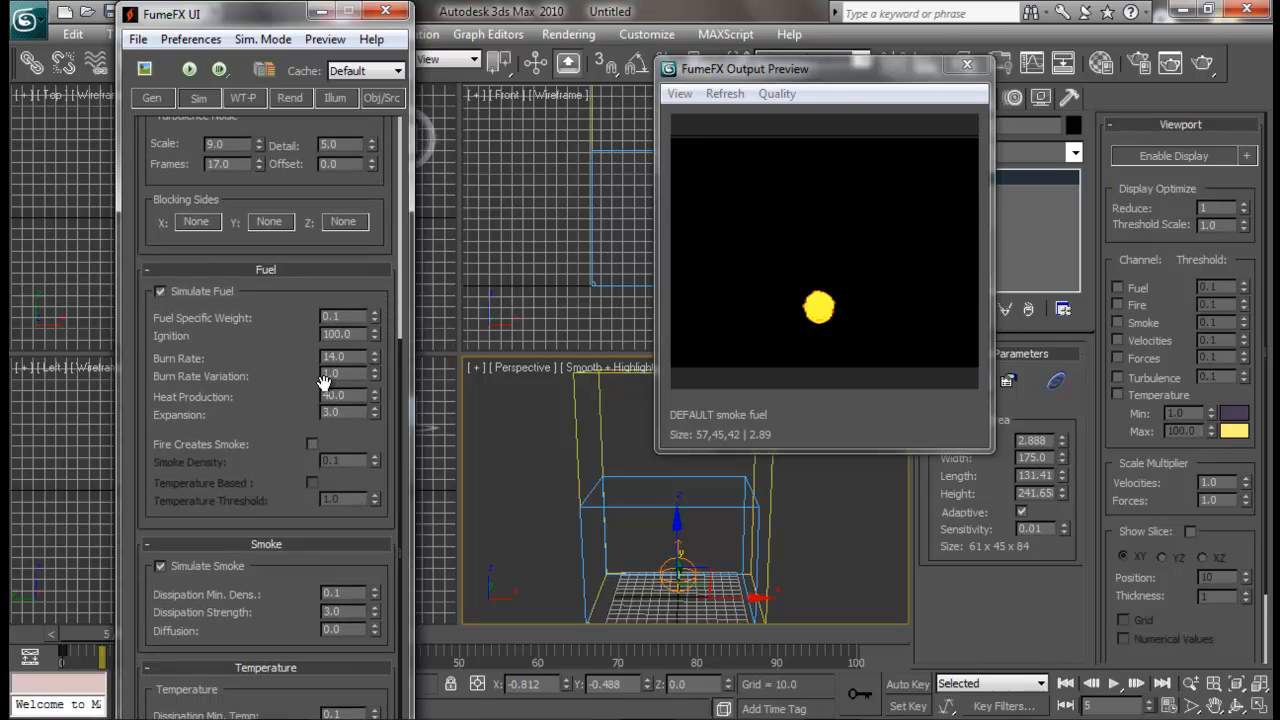
{"action": "mouse_move", "coordinate": [288, 413]}
{"action": "left_mouse_down"}
{"action": "mouse_move", "coordinate": [295, 275]}
{"action": "mouse_move", "coordinate": [243, 503]}
{"action": "left_mouse_up"}
{"action": "left_click_drag", "start_coordinate": [250, 250], "coordinate": [255, 417]}
{"action": "left_click_drag", "start_coordinate": [258, 343], "coordinate": [264, 416]}
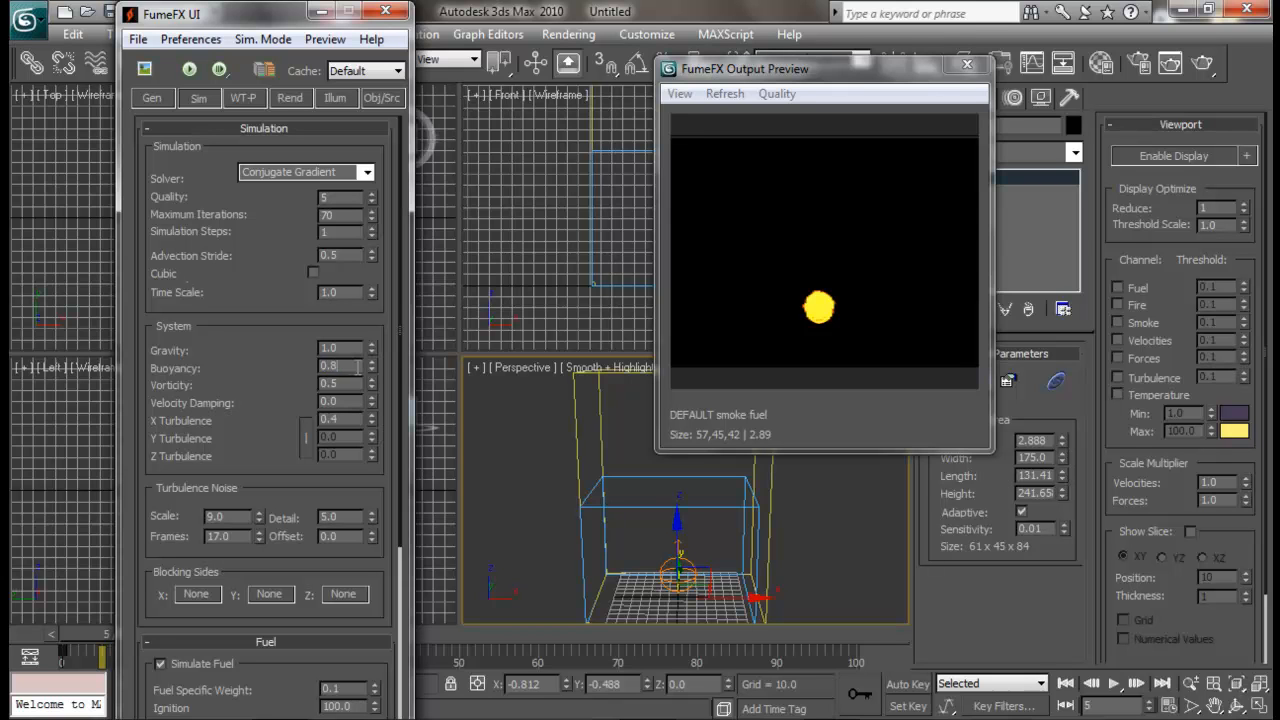
{"action": "left_click", "coordinate": [190, 68]}
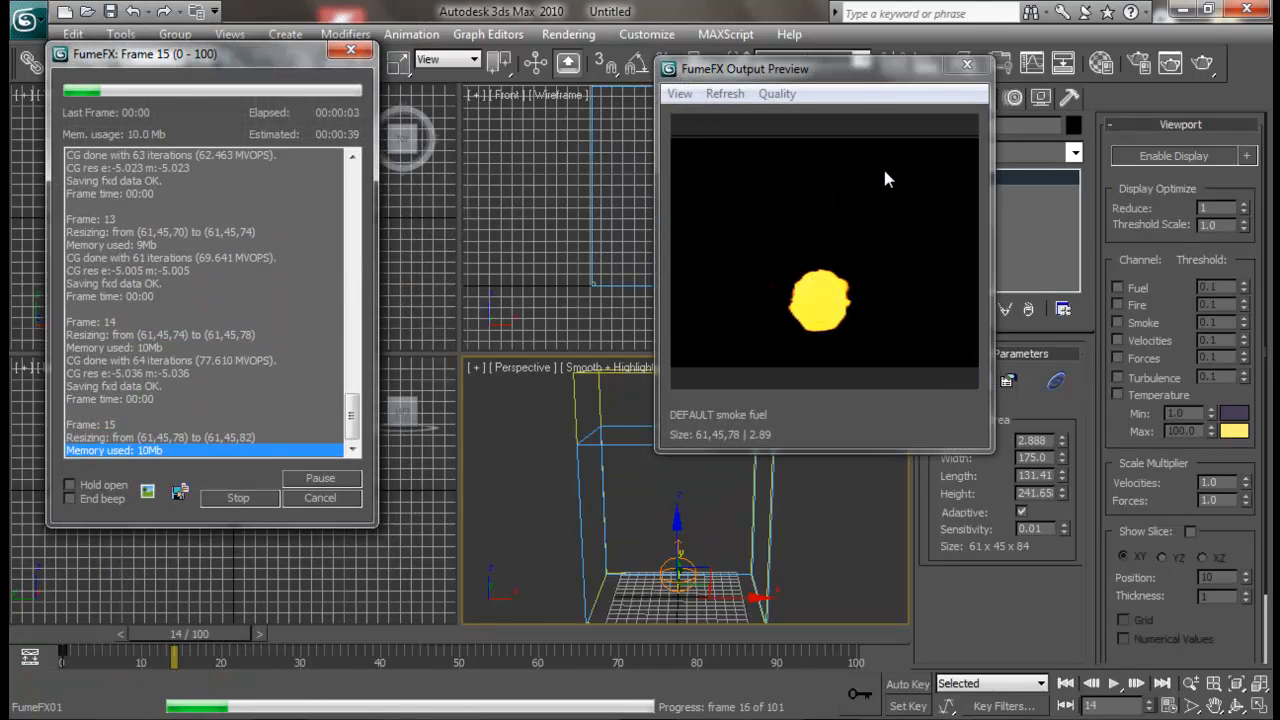
{"action": "left_click_drag", "start_coordinate": [800, 68], "coordinate": [814, 37]}
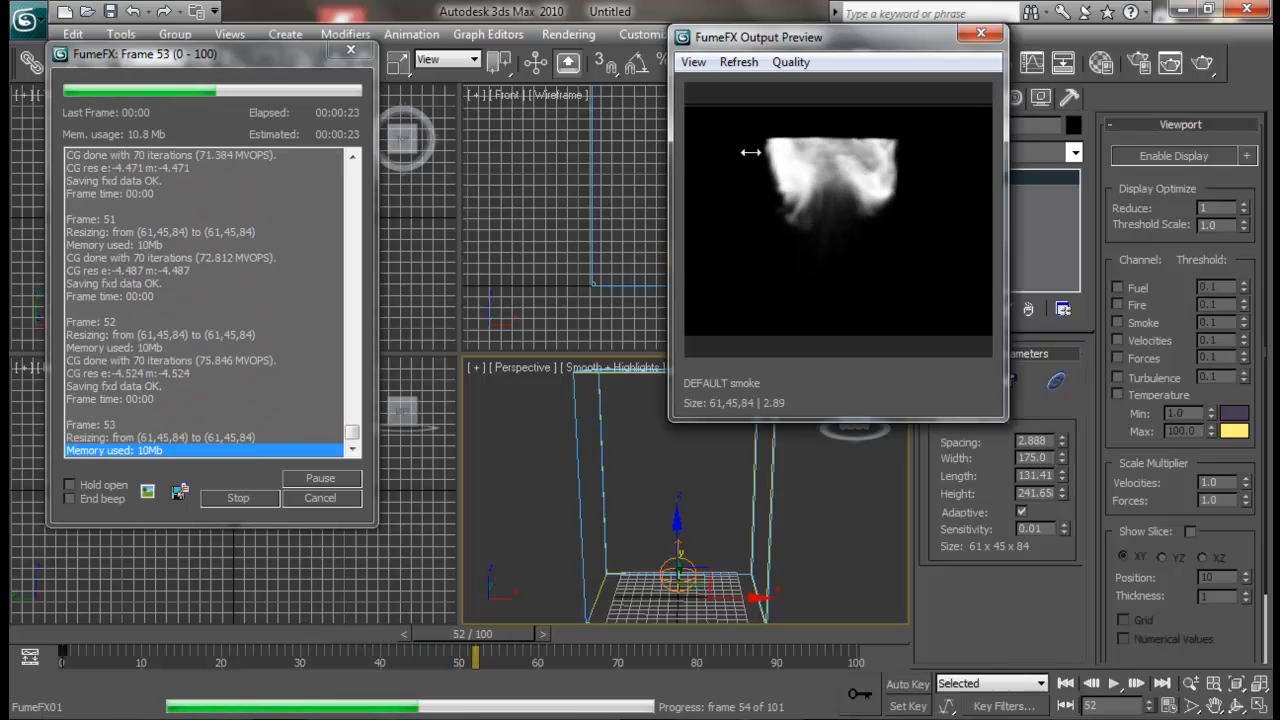
{"action": "left_click", "coordinate": [240, 499]}
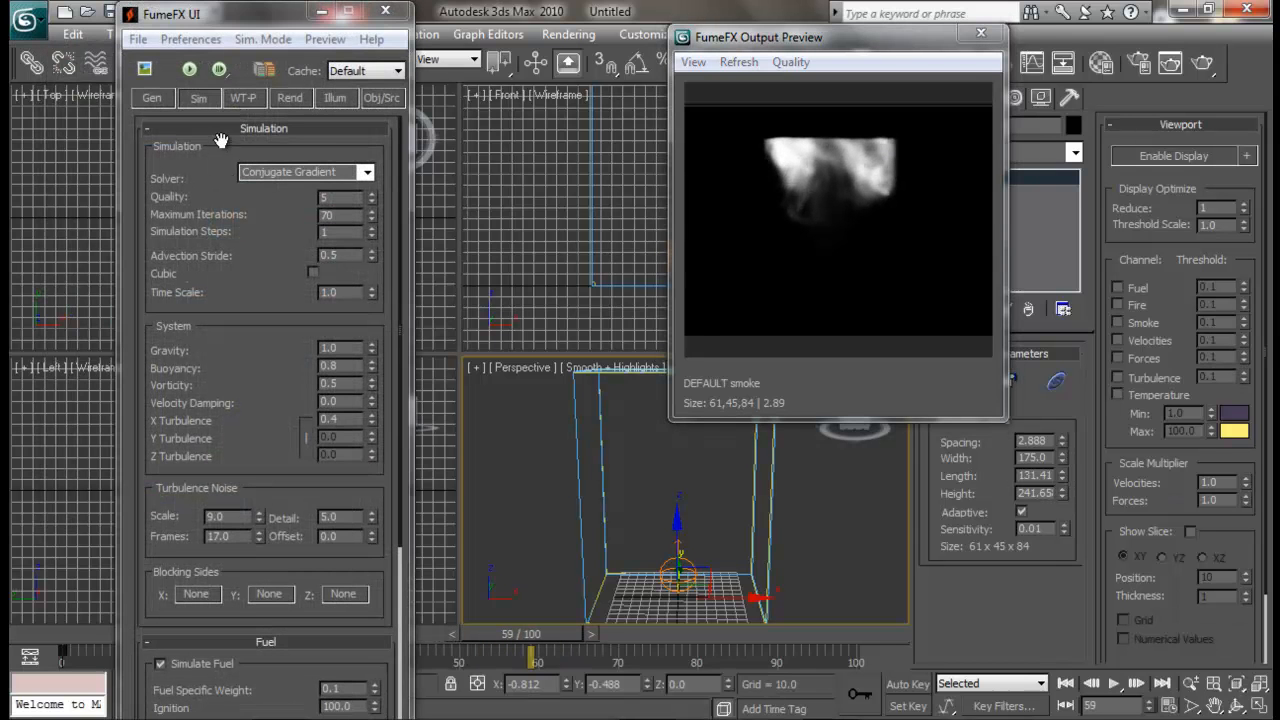
- Enlarge the FumeFX simulation area to a width of 206.5, length of 144.551 and height of 251.324
{"action": "left_click", "coordinate": [163, 102]}
{"action": "left_click_drag", "start_coordinate": [376, 185], "coordinate": [381, 160]}
{"action": "mouse_move", "coordinate": [378, 205]}
{"action": "left_mouse_down"}
{"action": "mouse_move", "coordinate": [379, 180]}
{"action": "mouse_move", "coordinate": [374, 211]}
{"action": "left_mouse_up"}
{"action": "middle_click_drag", "start_coordinate": [620, 496], "coordinate": [630, 480], "text": "alt"}
{"action": "scroll", "coordinate": [629, 496], "scroll_direction": "down", "scroll_amount": 1}
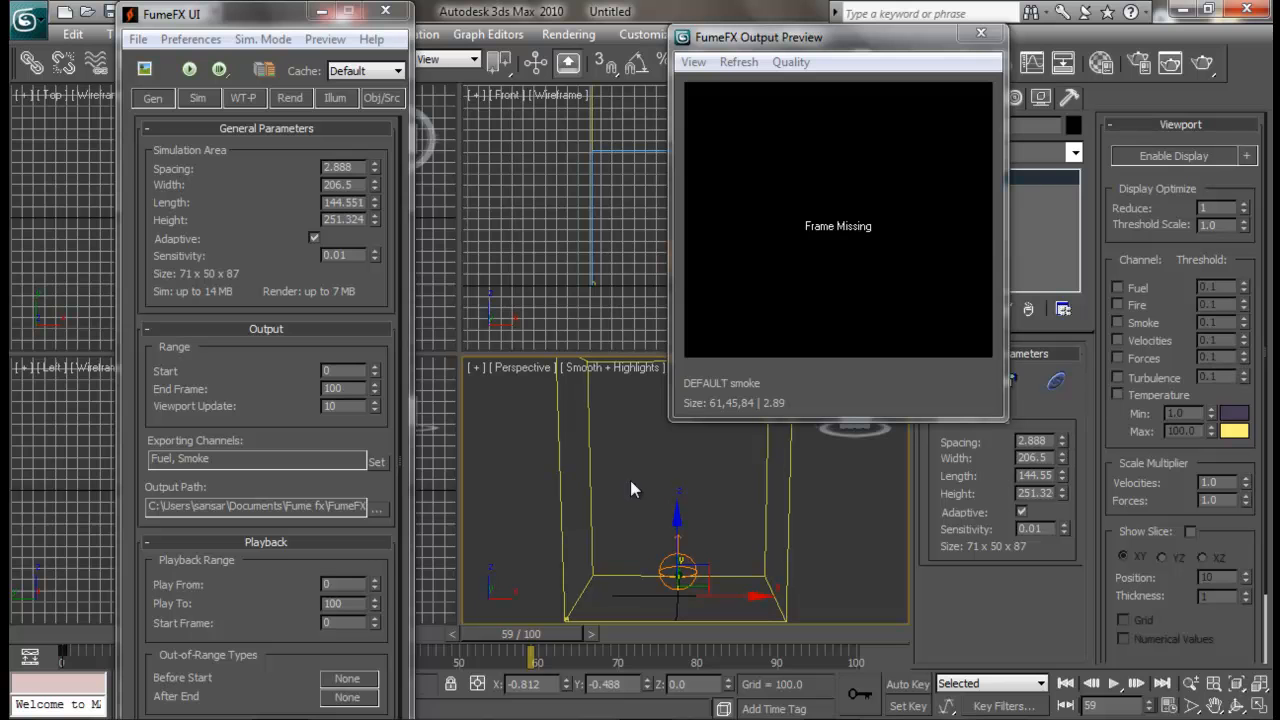
- Enable Fire Creates Smoke in the fuel's simulation settings
{"action": "left_click", "coordinate": [215, 92]}
{"action": "left_click_drag", "start_coordinate": [272, 272], "coordinate": [265, 197]}
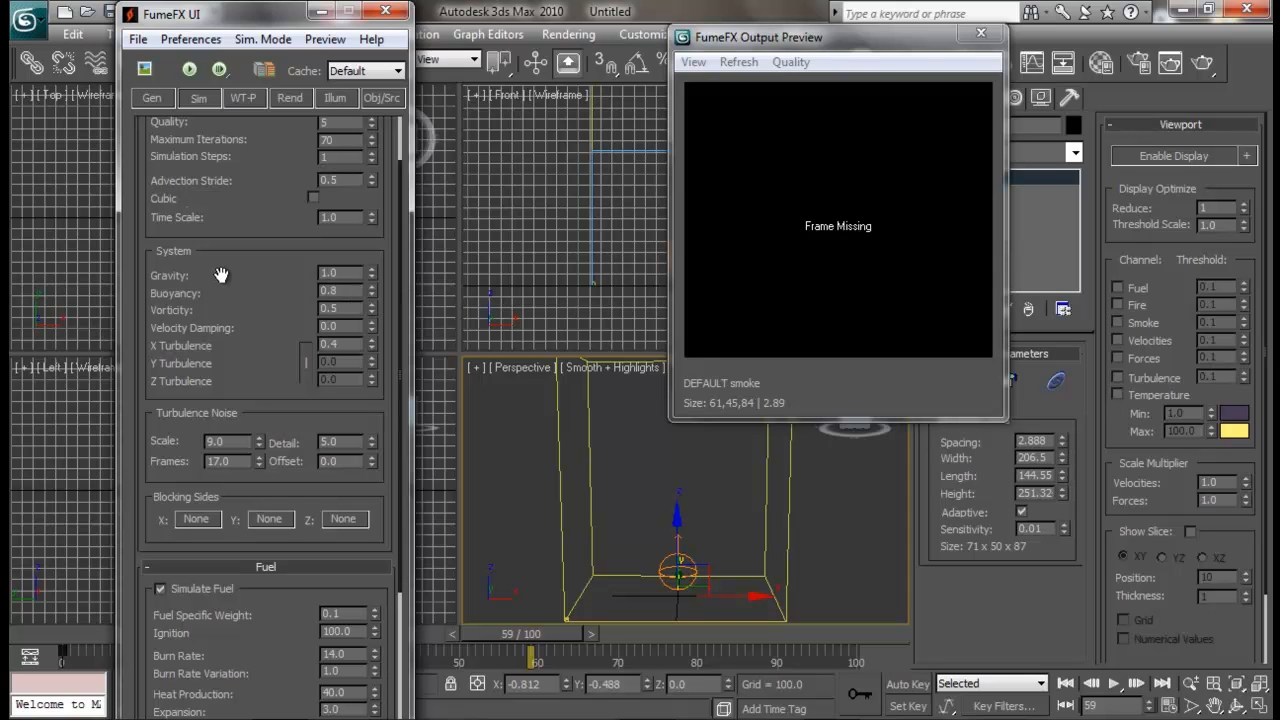
{"action": "left_click_drag", "start_coordinate": [226, 283], "coordinate": [233, 278]}
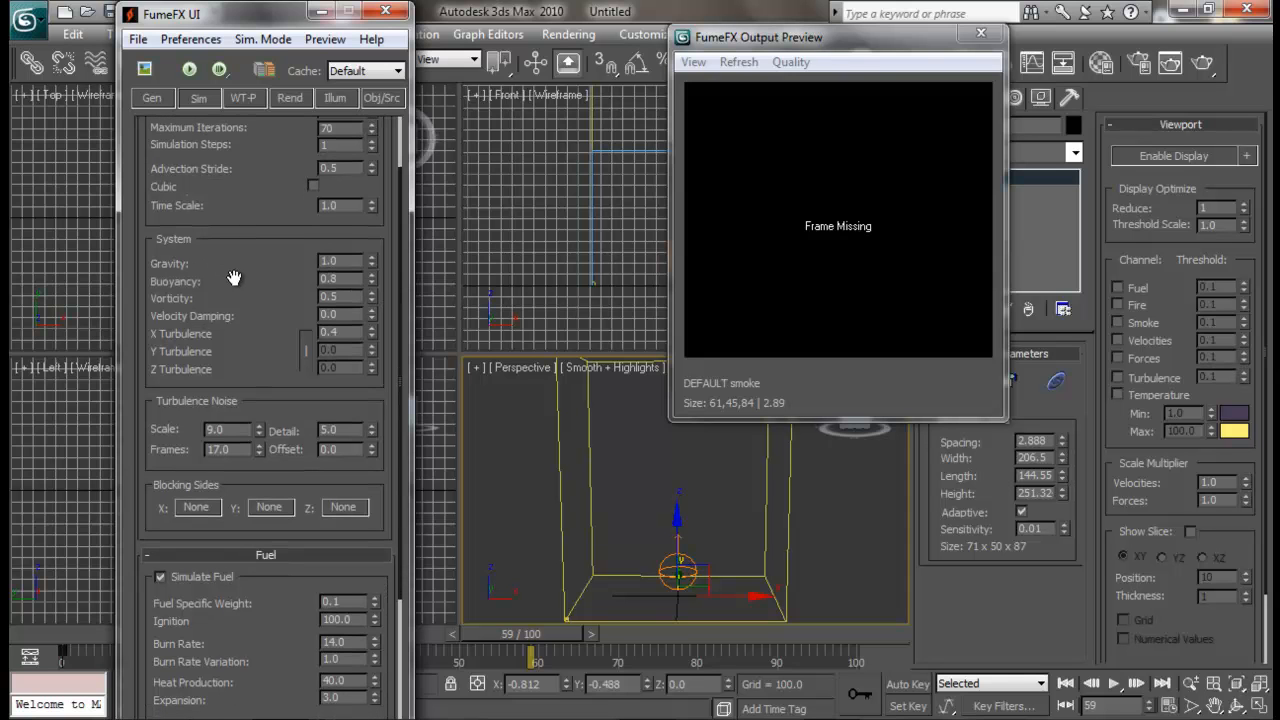
{"action": "left_click_drag", "start_coordinate": [276, 358], "coordinate": [237, 178]}
{"action": "left_click_drag", "start_coordinate": [290, 432], "coordinate": [281, 325]}
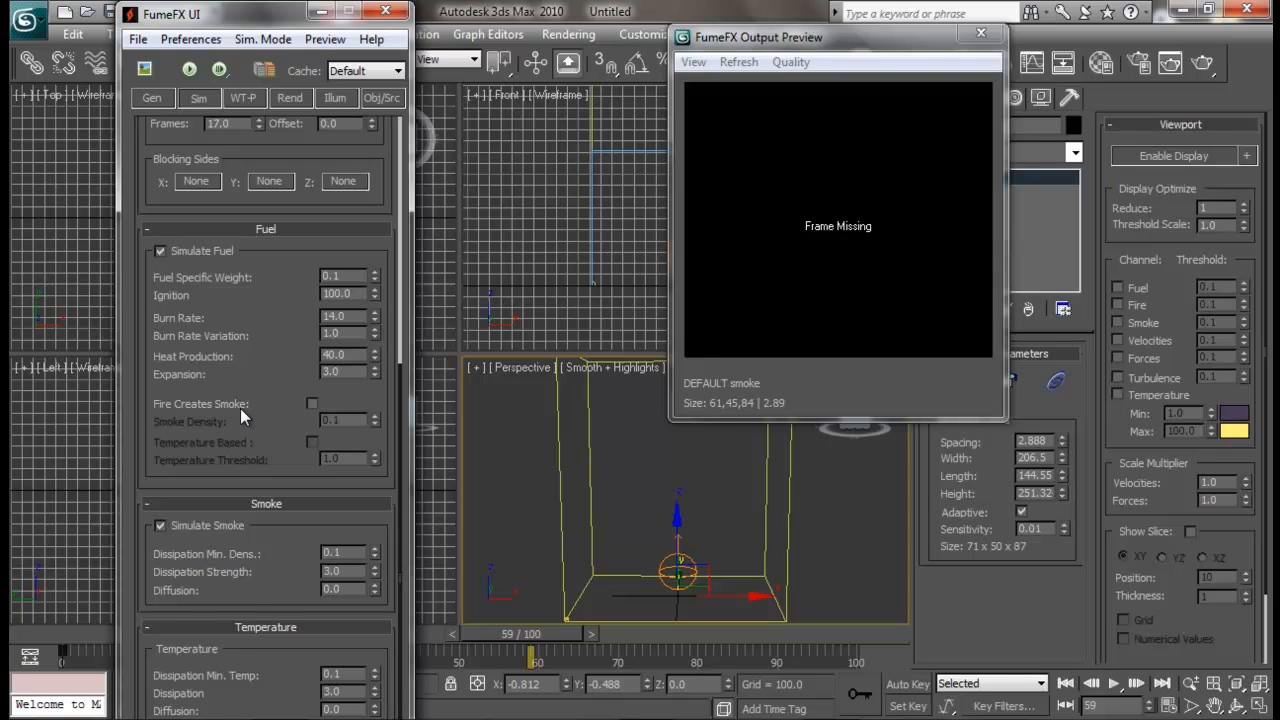
{"action": "left_click", "coordinate": [311, 403]}
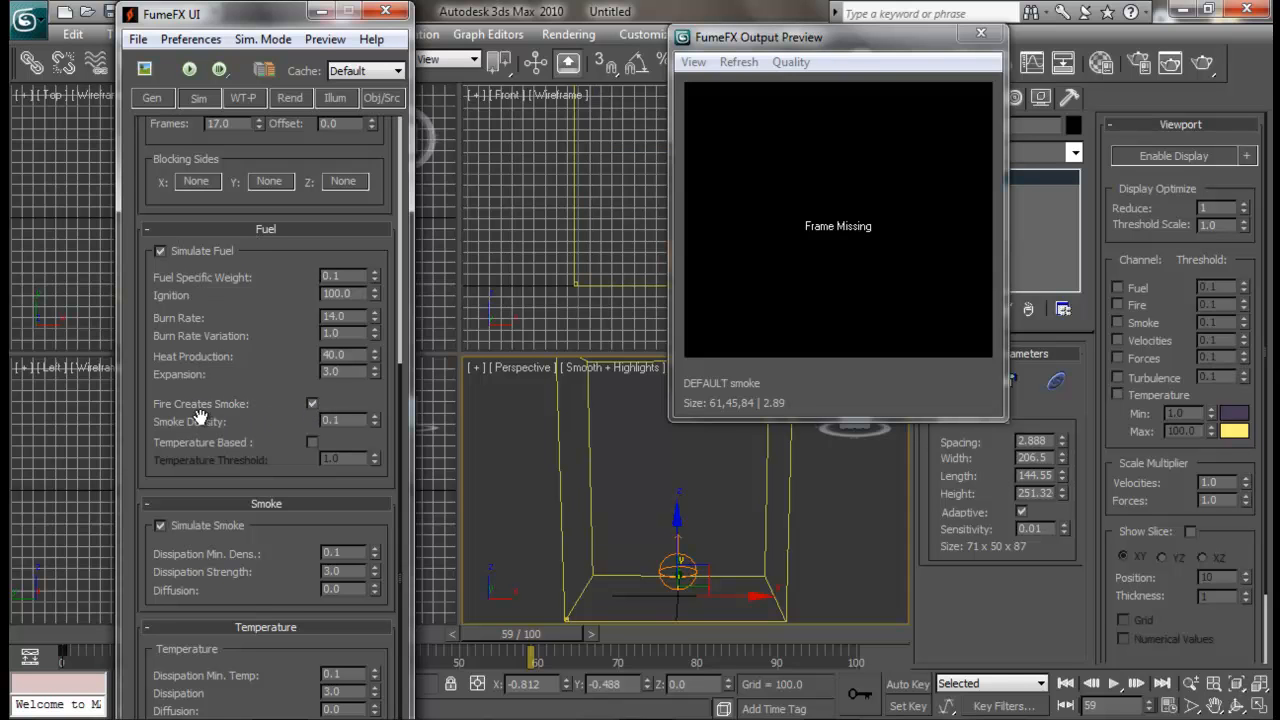
- Return to the start of the timeline and rerun the simulation, stopping it around frame 31
{"action": "left_click_drag", "start_coordinate": [488, 629], "coordinate": [48, 630]}
{"action": "left_click", "coordinate": [189, 69]}
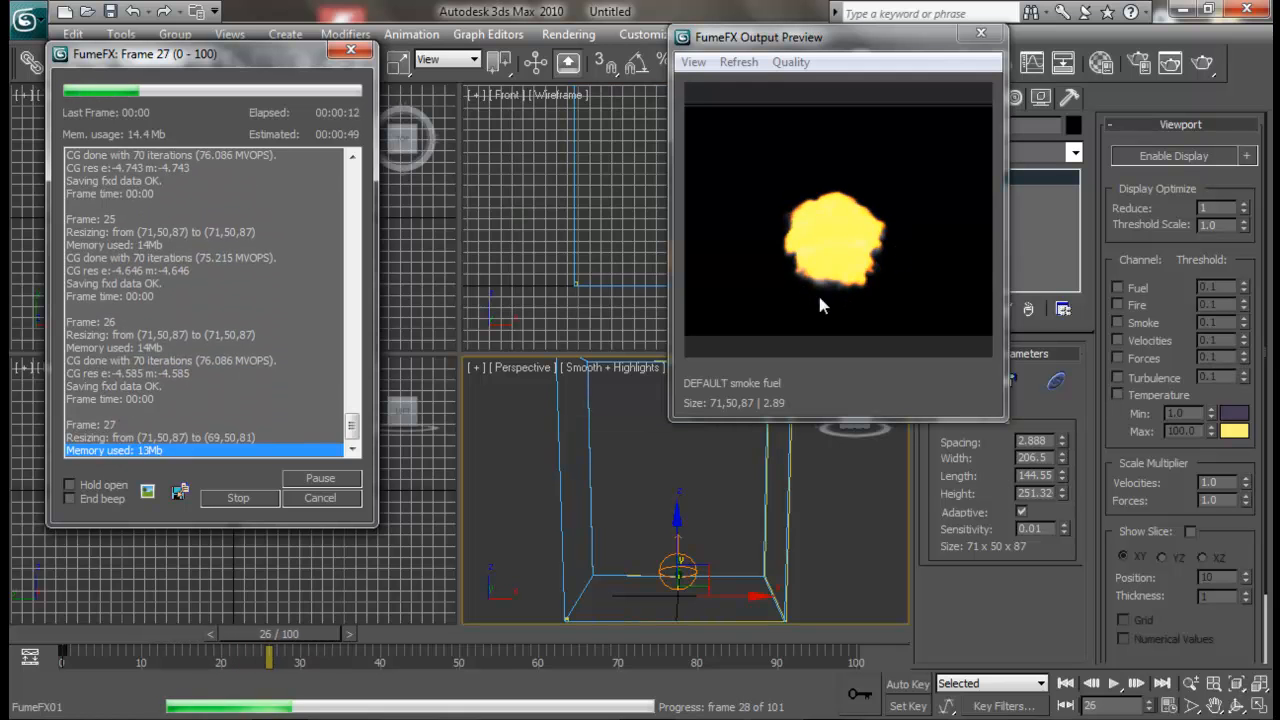
{"action": "left_click", "coordinate": [244, 495]}
- Set the smoke density of the fire-created smoke to 1
{"action": "left_click_drag", "start_coordinate": [256, 446], "coordinate": [249, 184]}
{"action": "left_click_drag", "start_coordinate": [270, 476], "coordinate": [265, 288]}
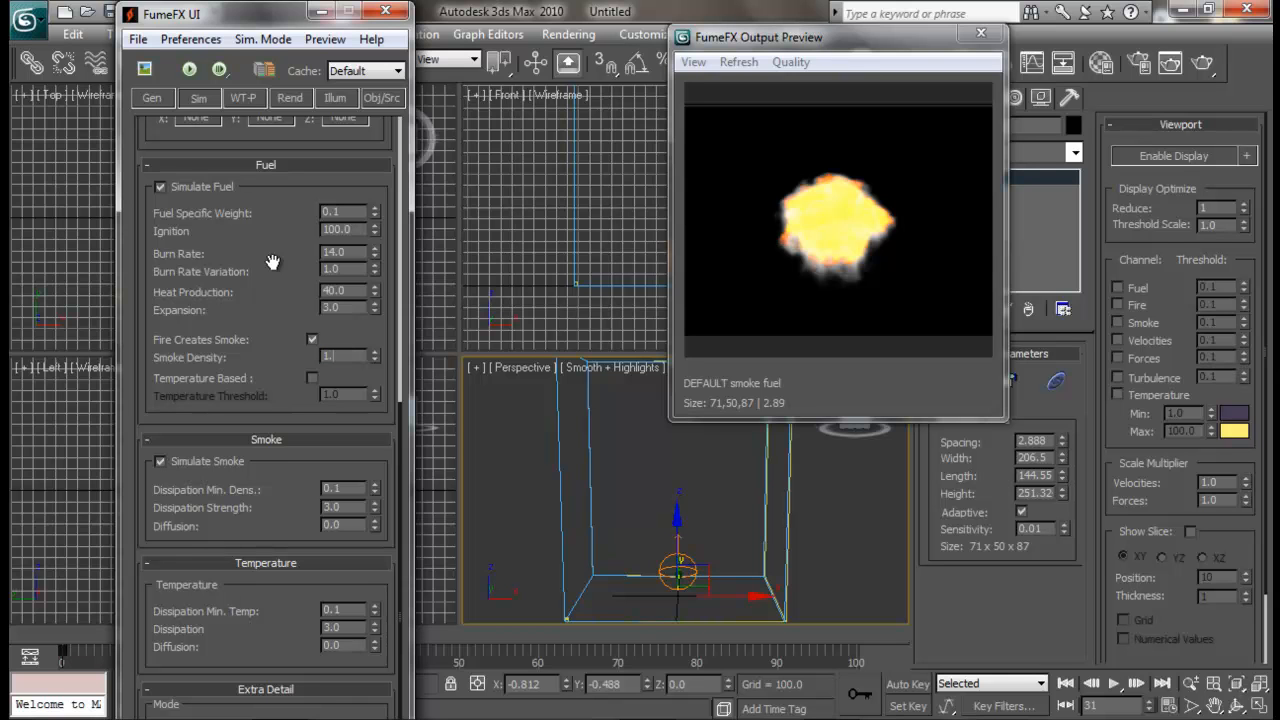
{"action": "left_click_drag", "start_coordinate": [284, 439], "coordinate": [286, 530]}
{"action": "left_click_drag", "start_coordinate": [262, 387], "coordinate": [263, 480]}
{"action": "left_click_drag", "start_coordinate": [261, 240], "coordinate": [246, 487]}
{"action": "mouse_move", "coordinate": [259, 390]}
{"action": "left_mouse_down"}
{"action": "mouse_move", "coordinate": [265, 222]}
{"action": "mouse_move", "coordinate": [282, 386]}
{"action": "left_mouse_up"}
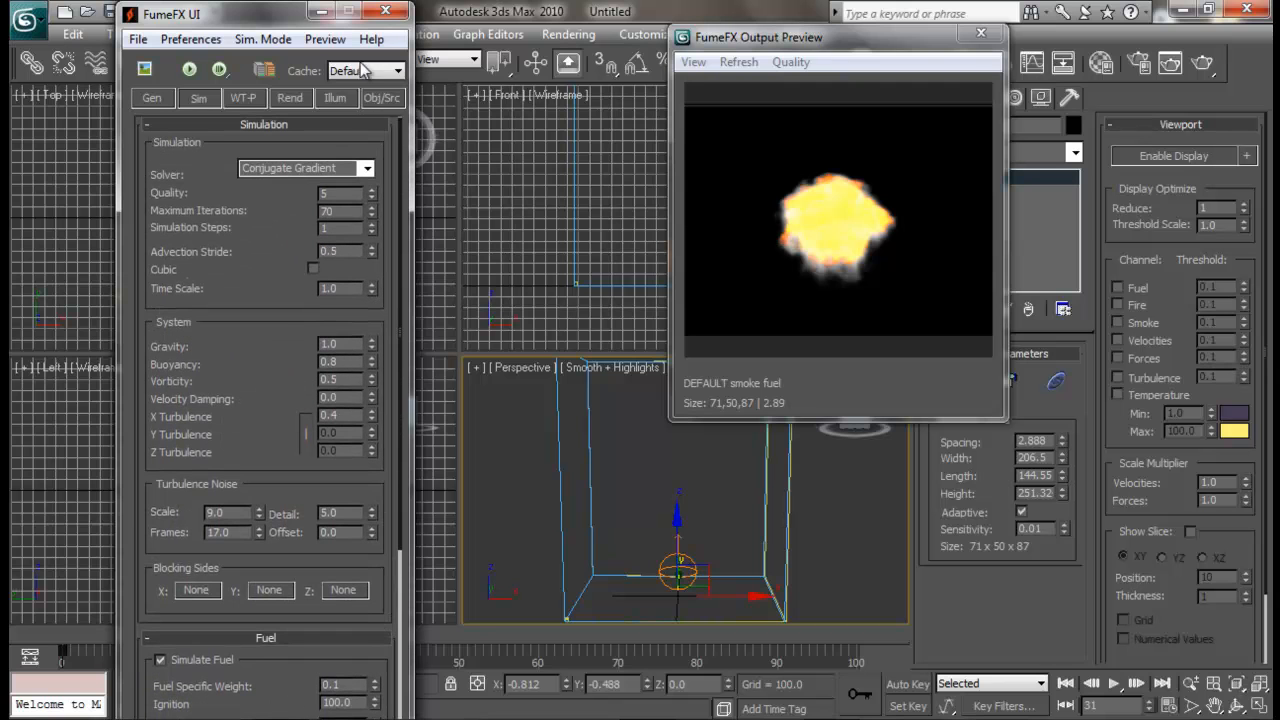
- Rerun the simulation with the denser smoke and stop it around frame 44
{"action": "left_click_drag", "start_coordinate": [288, 16], "coordinate": [201, 182]}
{"action": "left_click", "coordinate": [235, 176]}
{"action": "mouse_move", "coordinate": [295, 638]}
{"action": "left_mouse_down"}
{"action": "mouse_move", "coordinate": [343, 635]}
{"action": "mouse_move", "coordinate": [284, 642]}
{"action": "mouse_move", "coordinate": [299, 641]}
{"action": "left_mouse_up"}
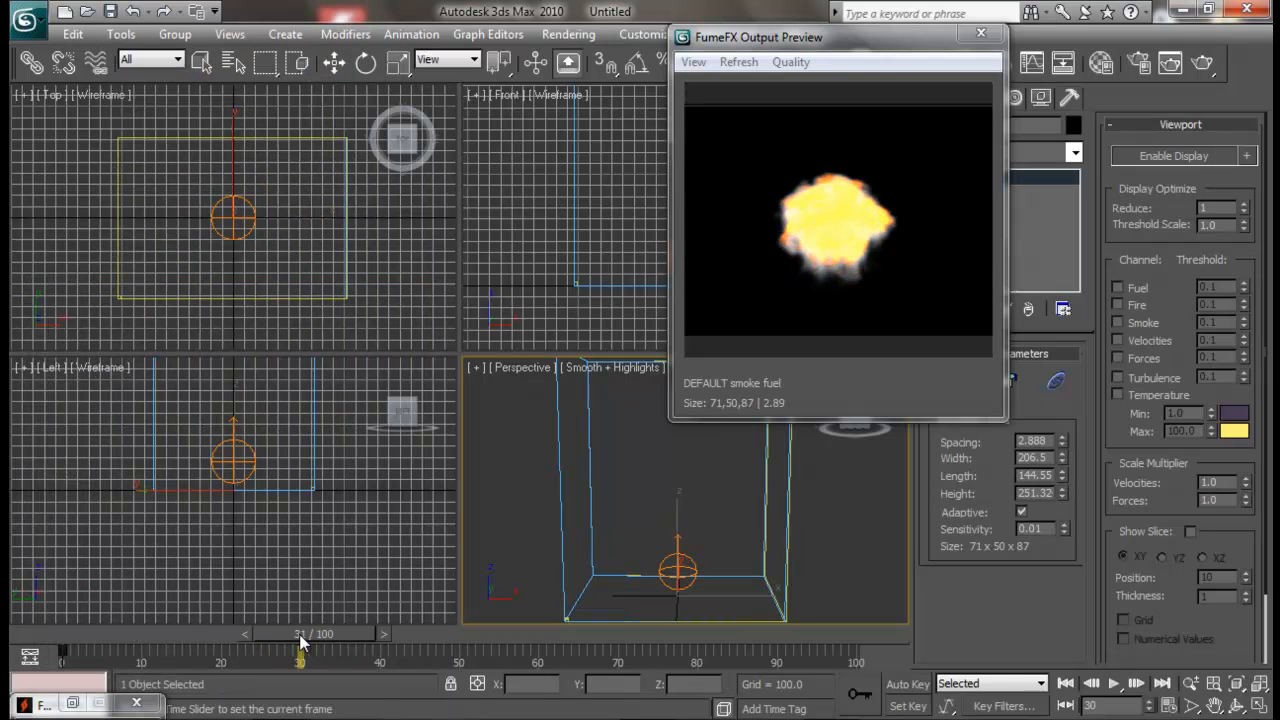
{"action": "key", "text": "w"}
{"action": "left_click", "coordinate": [74, 703]}
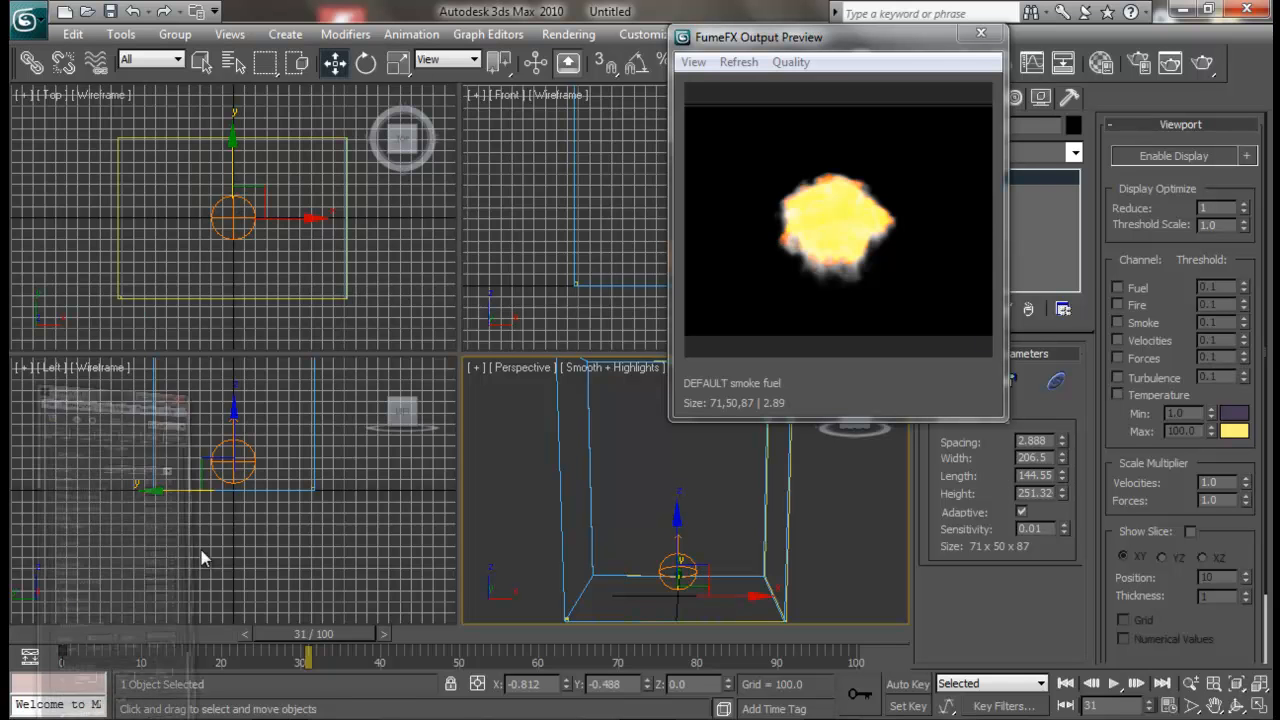
{"action": "left_click", "coordinate": [98, 236]}
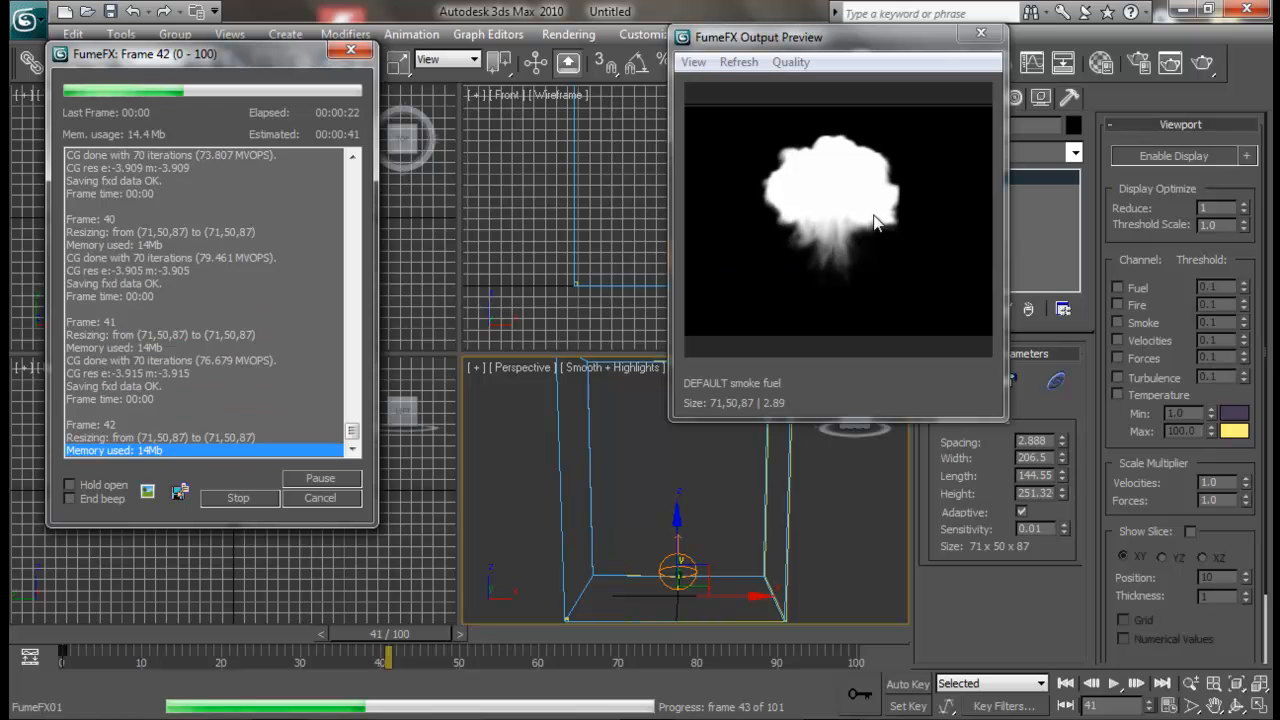
{"action": "left_click", "coordinate": [249, 494]}
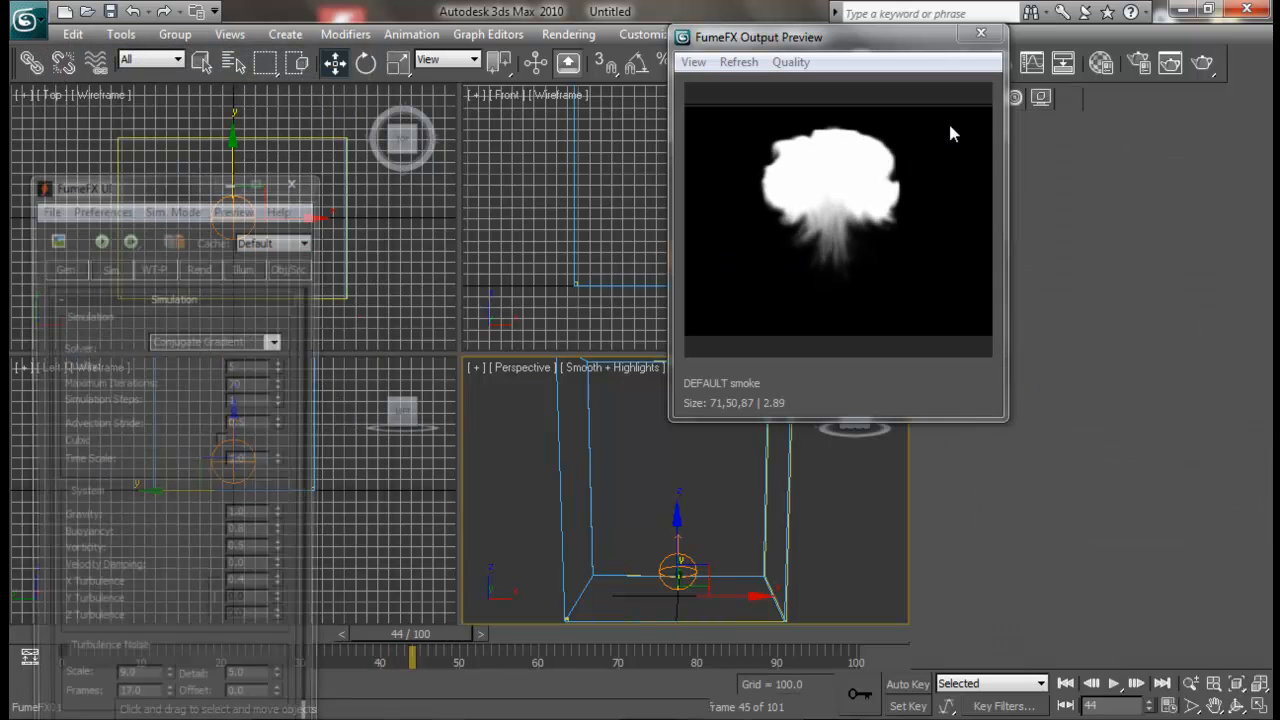
- Test-render the smoke at frame 44 from the Perspective view, and clear the render, FumeFX and preview windows off the viewports
{"action": "left_click", "coordinate": [1215, 64]}
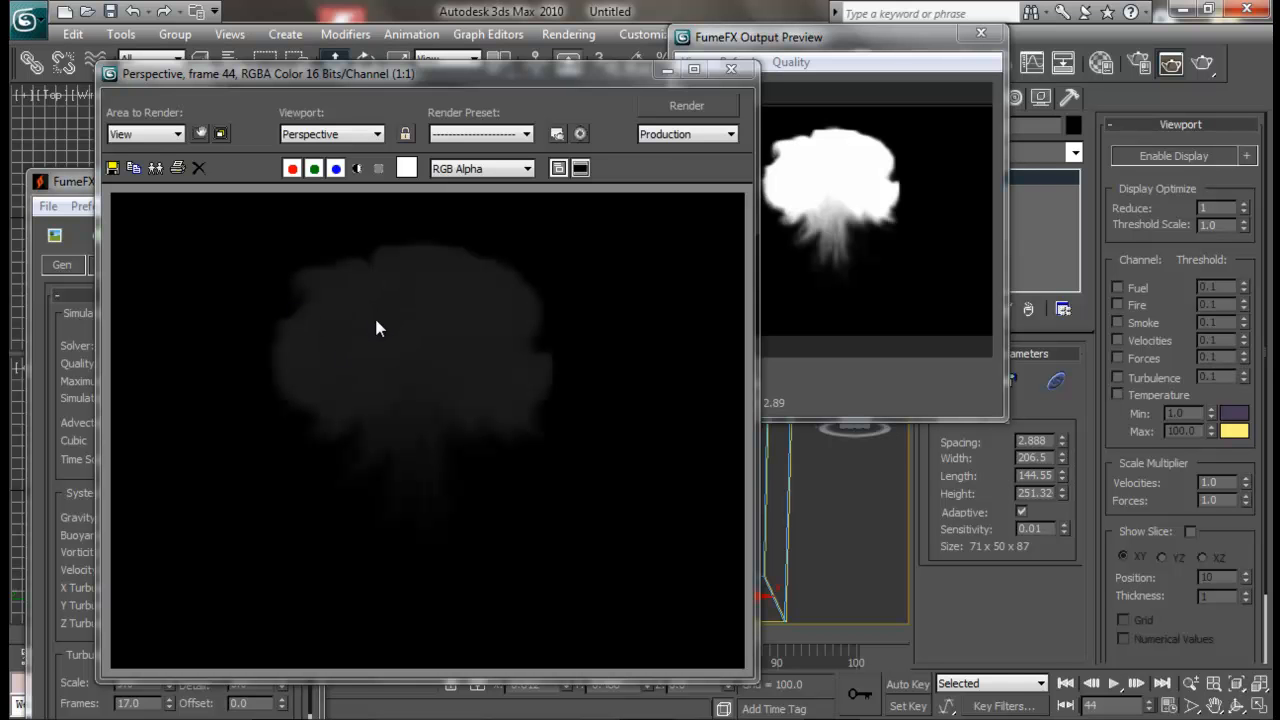
{"action": "left_click", "coordinate": [725, 71]}
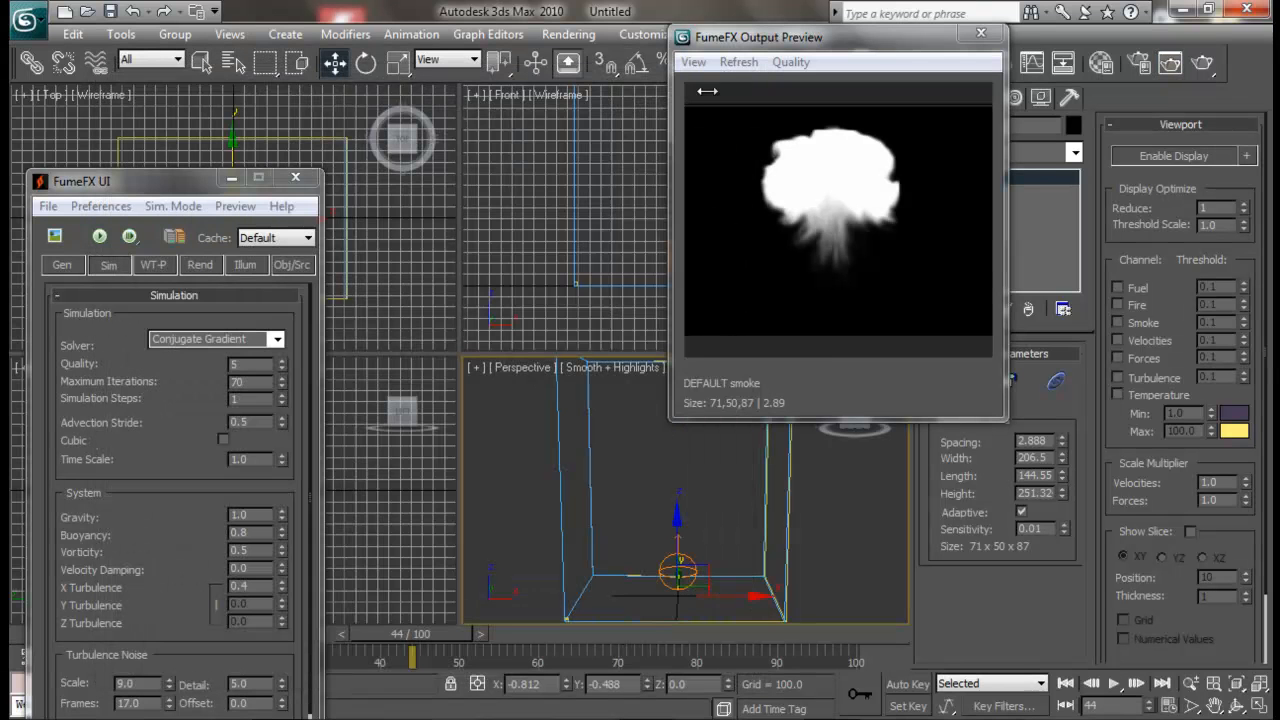
{"action": "left_click_drag", "start_coordinate": [878, 38], "coordinate": [1048, 122]}
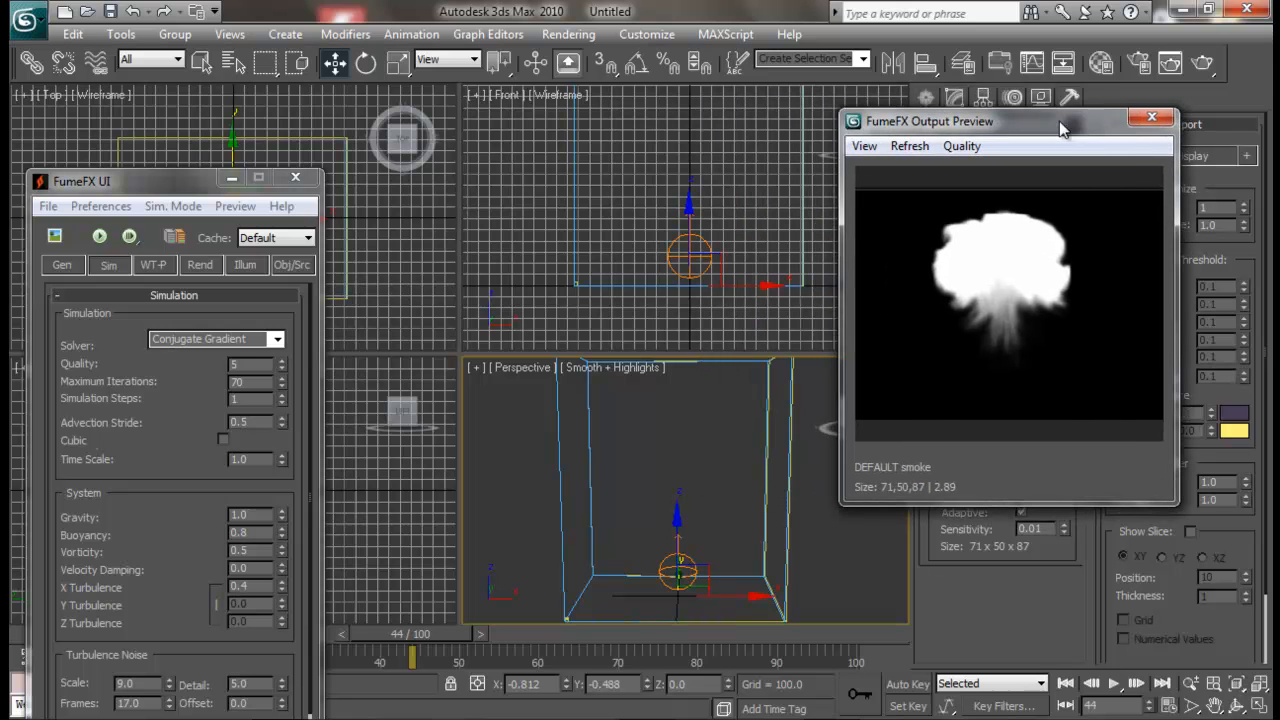
{"action": "left_click", "coordinate": [238, 179]}
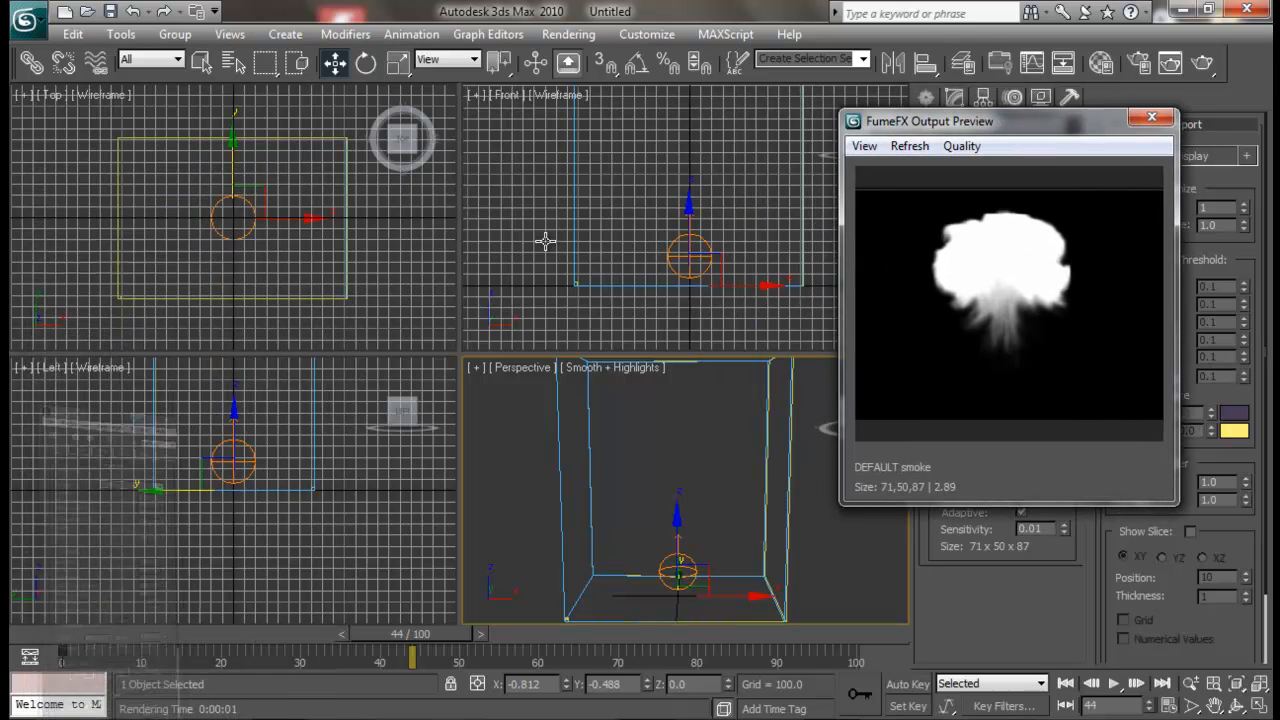
{"action": "scroll", "coordinate": [663, 229], "scroll_direction": "down", "scroll_amount": 3}
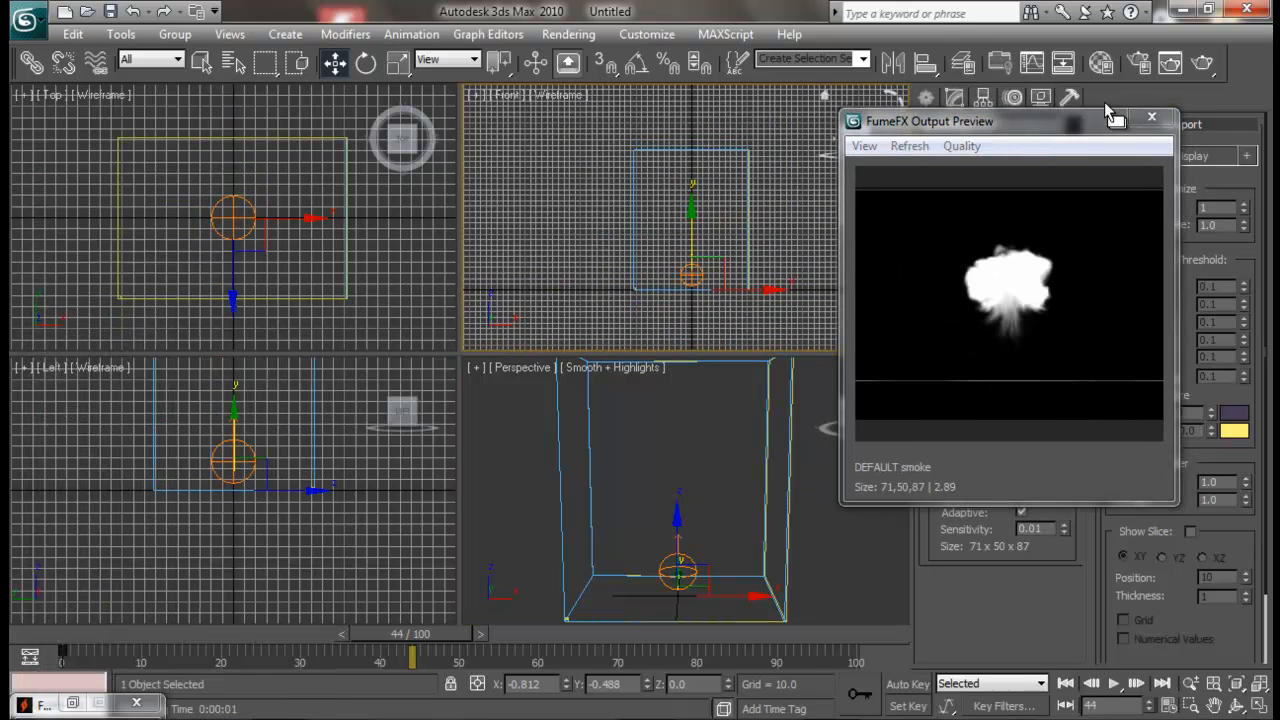
{"action": "left_click", "coordinate": [1151, 116]}
- Create a standard Target Spot light in the Front view, placed above and to the left of the FumeFX container and aimed into it
{"action": "left_click", "coordinate": [926, 97]}
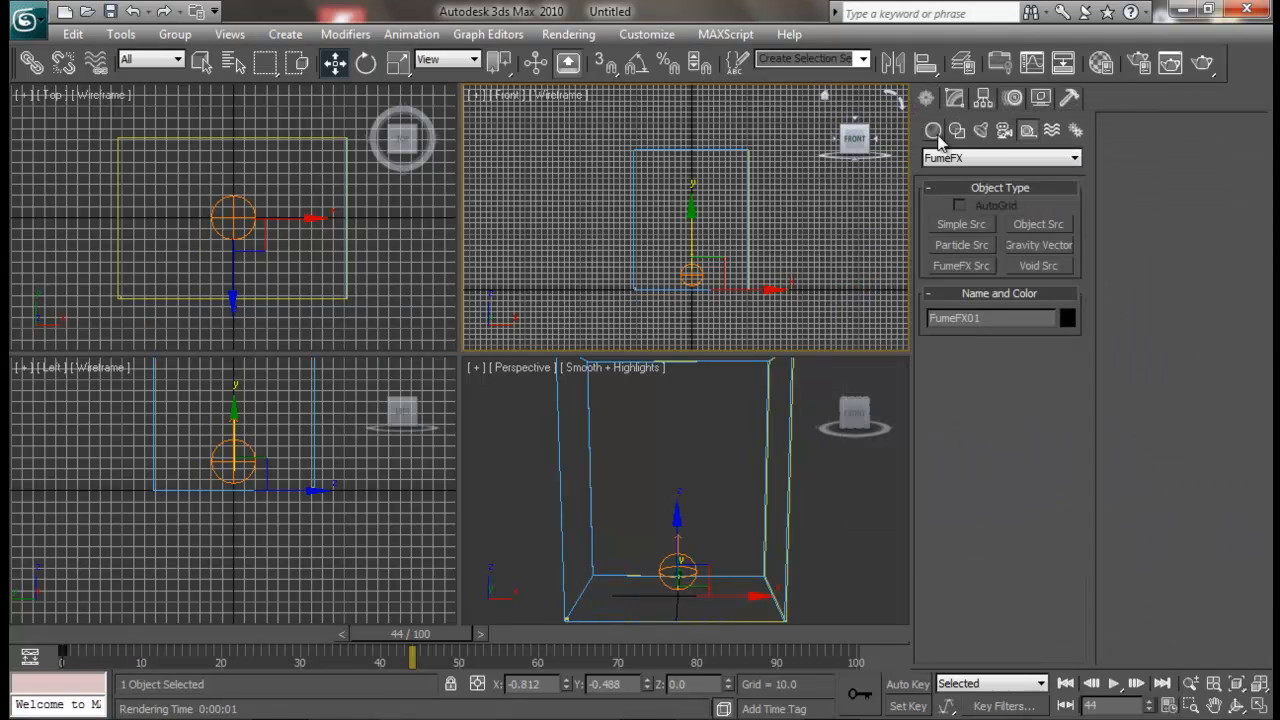
{"action": "left_click", "coordinate": [981, 130]}
{"action": "left_click", "coordinate": [988, 158]}
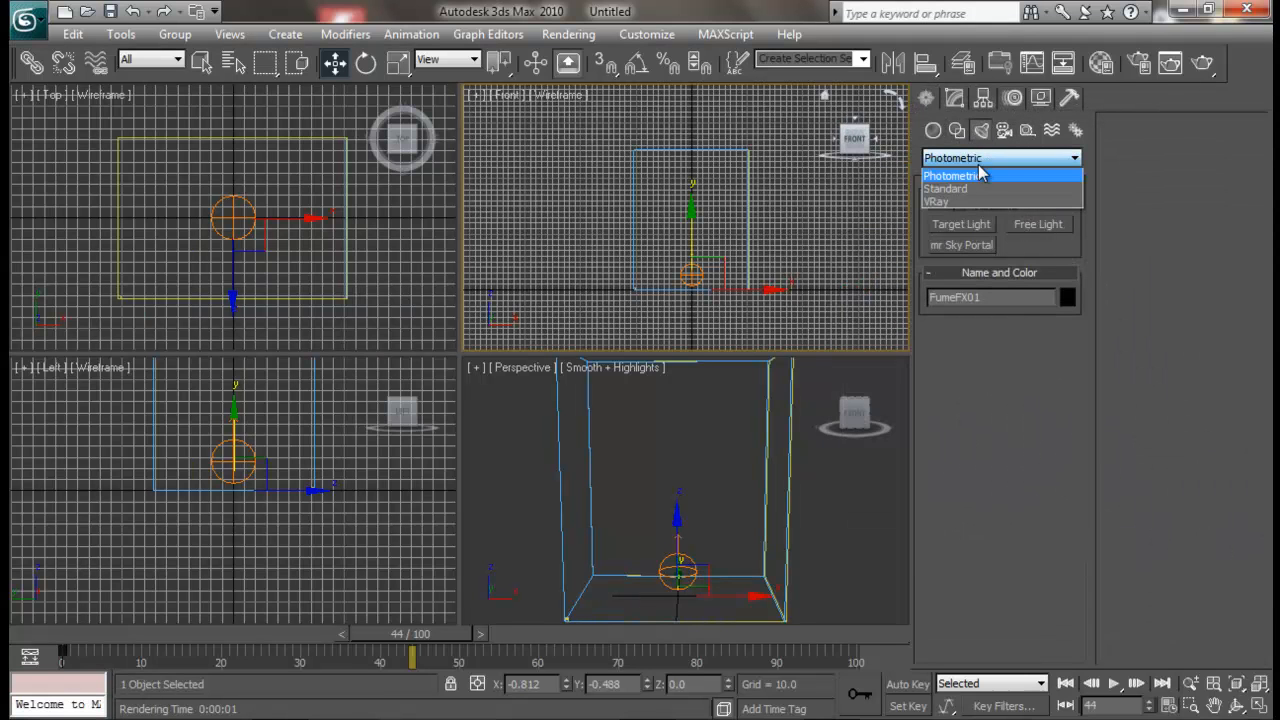
{"action": "left_click", "coordinate": [960, 185]}
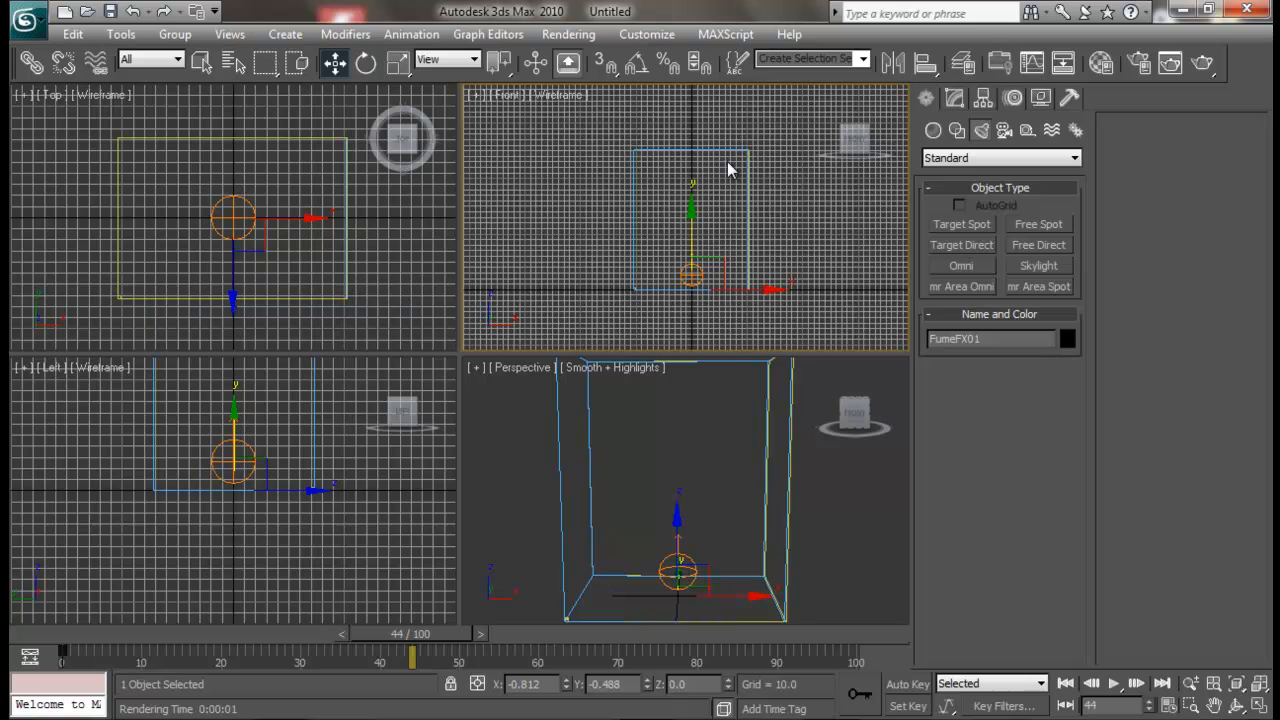
{"action": "scroll", "coordinate": [728, 170], "scroll_direction": "down", "scroll_amount": 3}
{"action": "middle_click_drag", "start_coordinate": [723, 194], "coordinate": [732, 189]}
{"action": "left_click", "coordinate": [961, 224]}
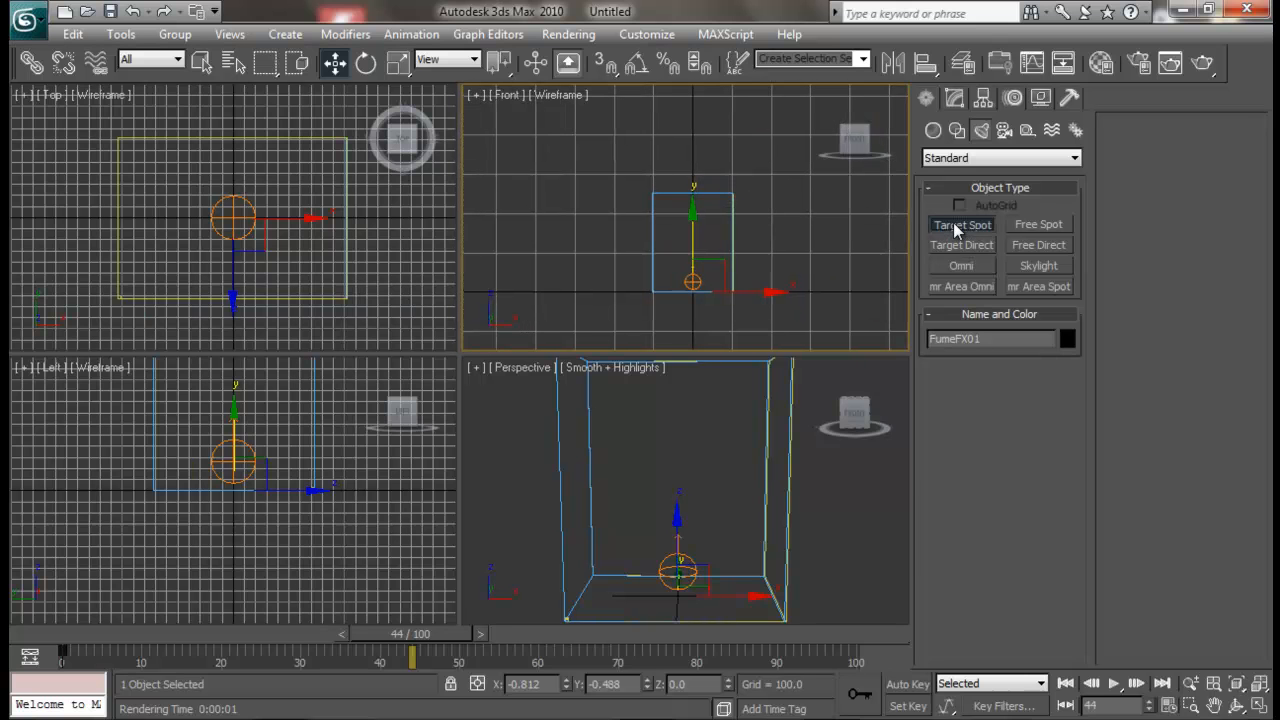
{"action": "left_click_drag", "start_coordinate": [556, 120], "coordinate": [705, 266]}
{"action": "right_click", "coordinate": [706, 265]}
{"action": "middle_click_drag", "start_coordinate": [757, 244], "coordinate": [759, 245]}
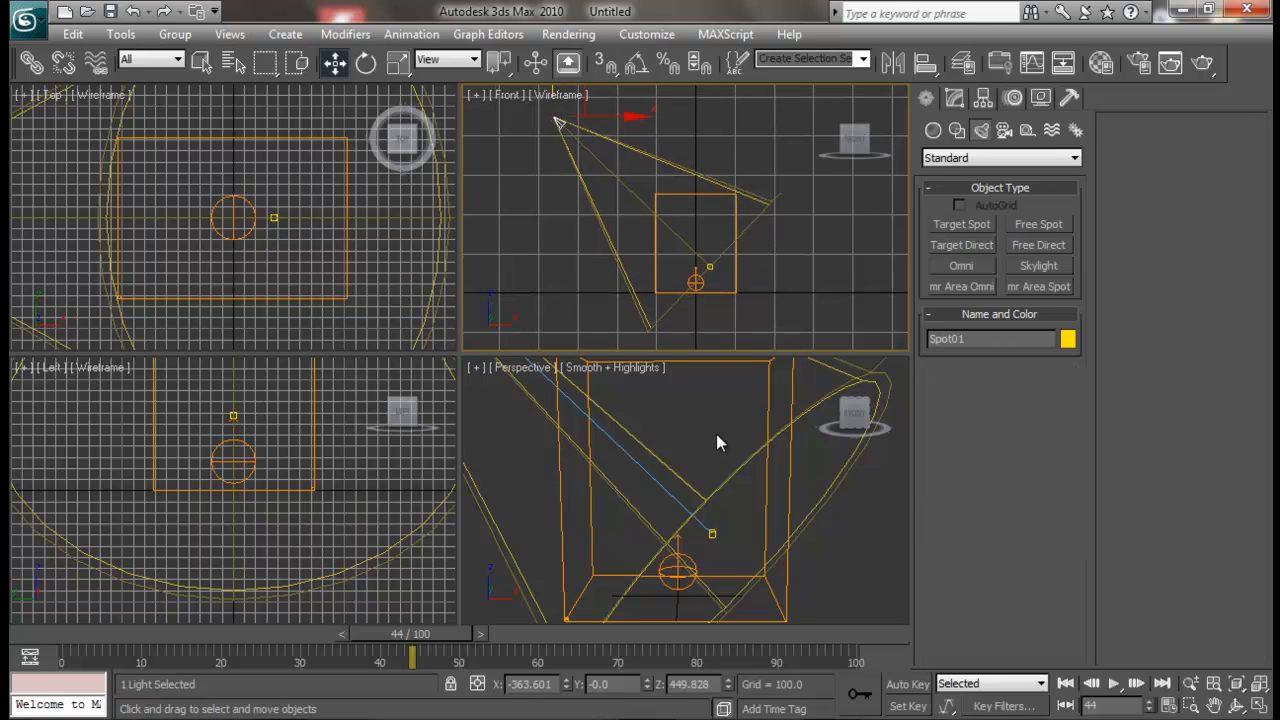
- Look through the spotlight in the Front viewport, and dolly and orbit the light so its cone surrounds the container from an angle
{"action": "left_click", "coordinate": [507, 96]}
{"action": "mouse_move", "coordinate": [612, 137]}
{"action": "left_click", "coordinate": [768, 138]}
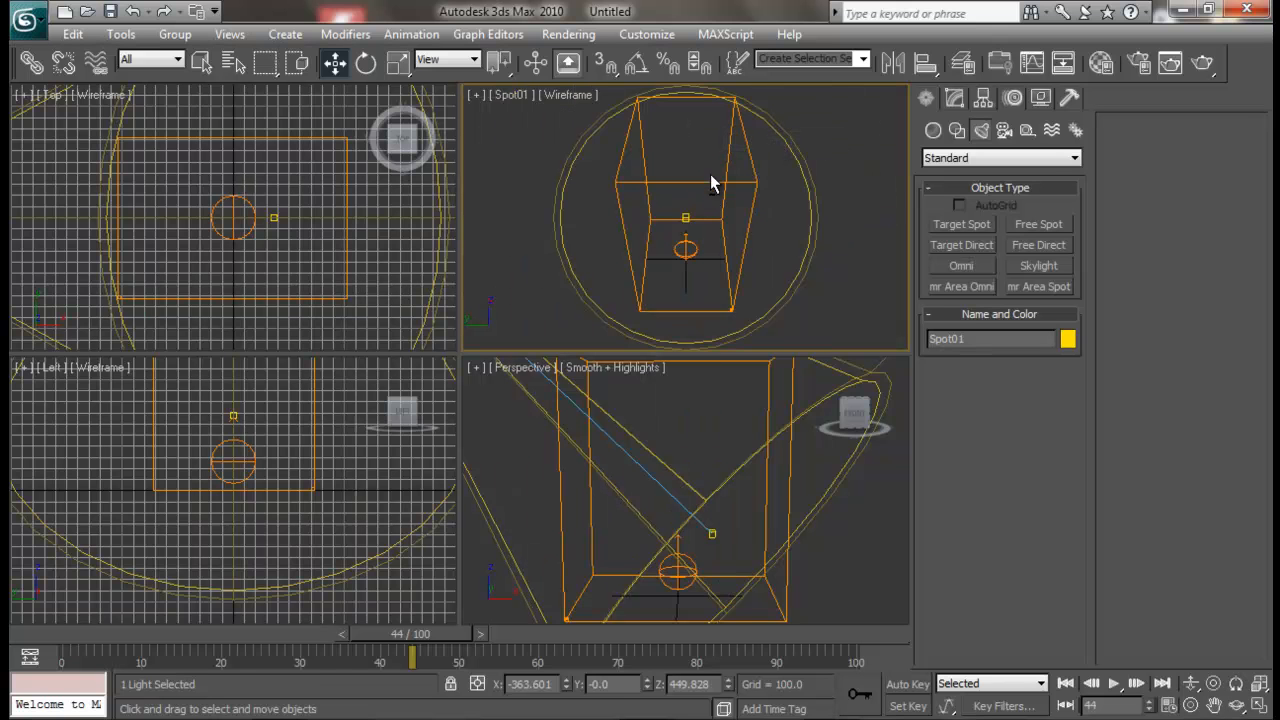
{"action": "left_click", "coordinate": [1190, 683]}
{"action": "mouse_move", "coordinate": [680, 214]}
{"action": "left_mouse_down"}
{"action": "mouse_move", "coordinate": [663, 206]}
{"action": "mouse_move", "coordinate": [686, 229]}
{"action": "mouse_move", "coordinate": [686, 217]}
{"action": "left_mouse_up"}
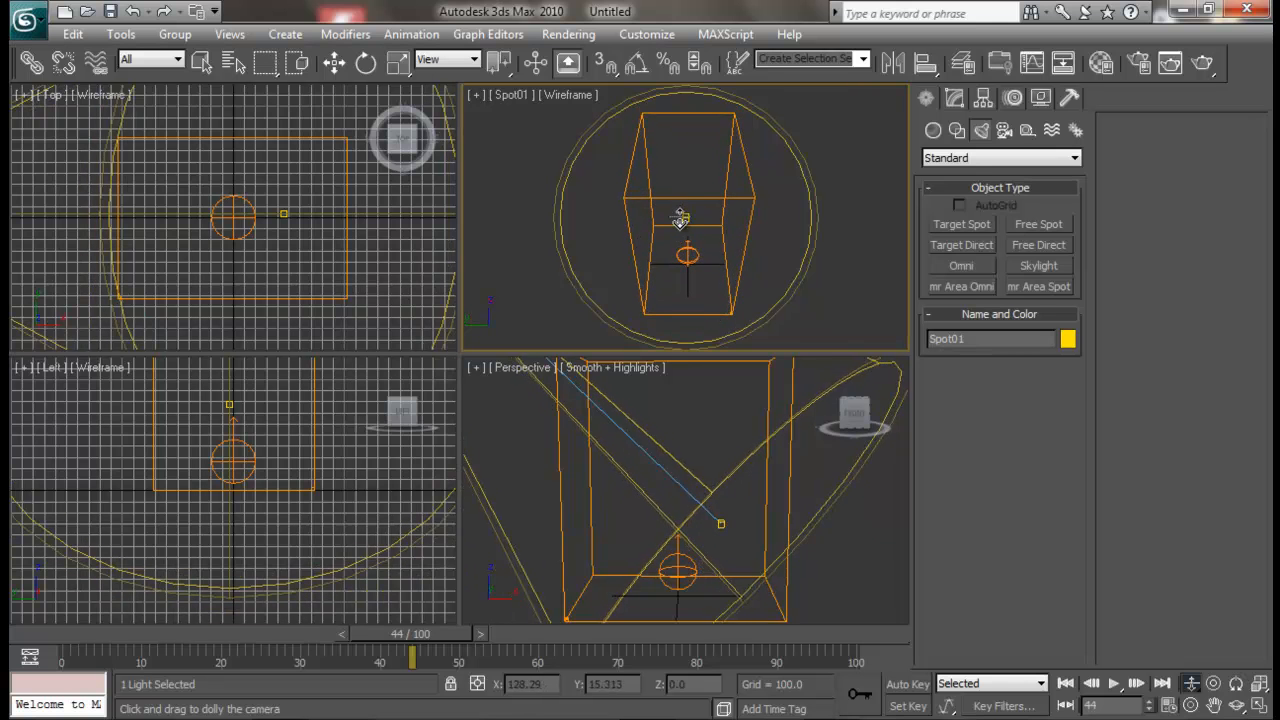
{"action": "left_click", "coordinate": [1237, 703]}
{"action": "left_click_drag", "start_coordinate": [711, 266], "coordinate": [687, 191]}
{"action": "key", "text": "w"}
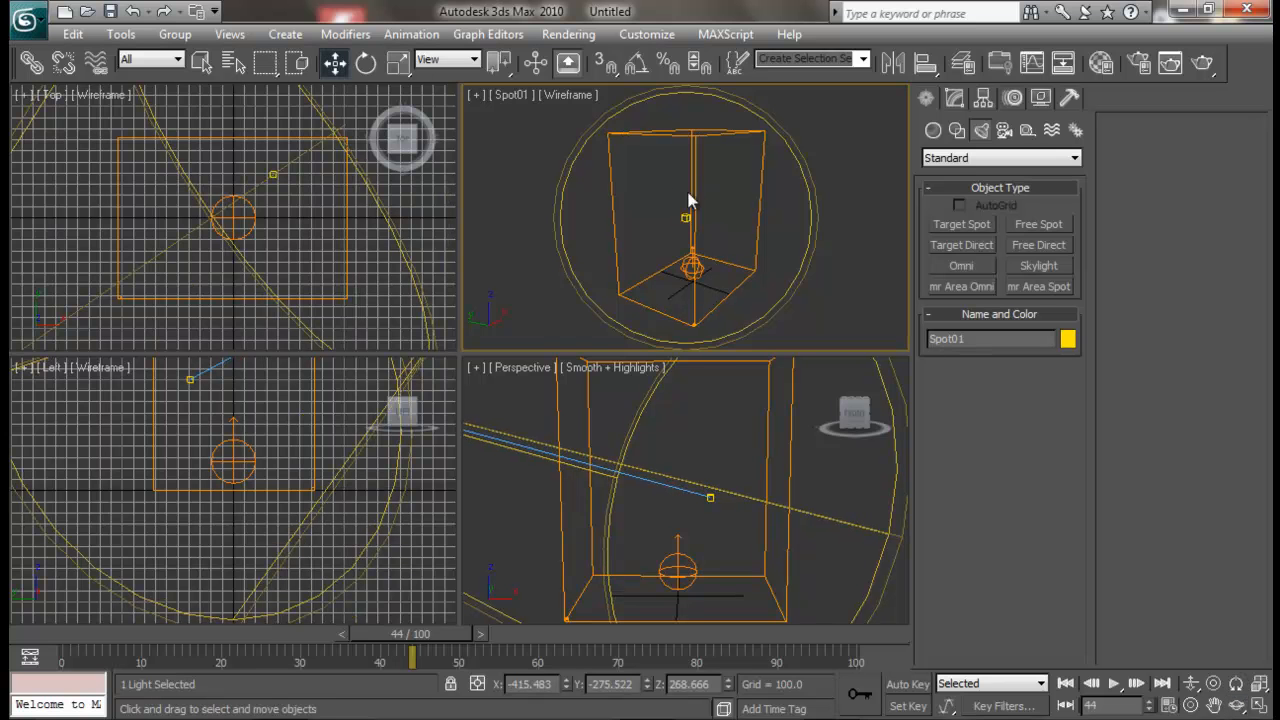
- Restore the Front view and select the spotlight in the Perspective view
{"action": "left_click", "coordinate": [519, 99]}
{"action": "left_click", "coordinate": [586, 271]}
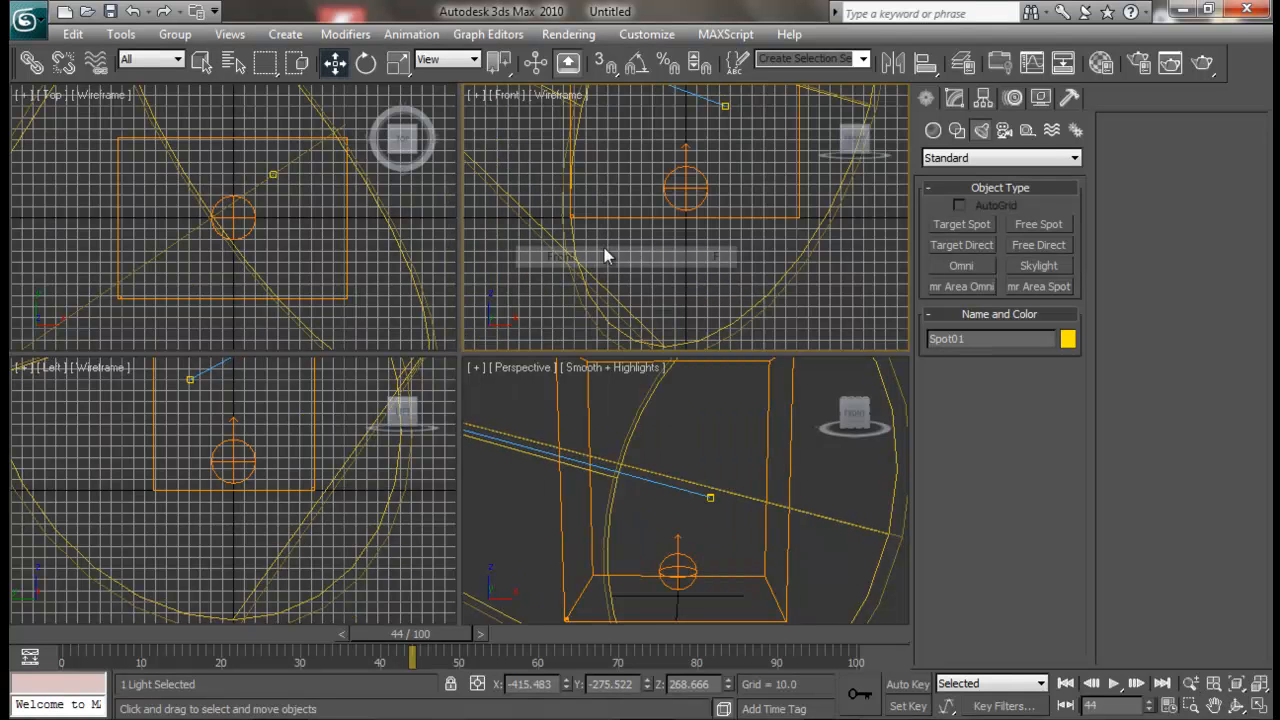
{"action": "left_click", "coordinate": [715, 523]}
{"action": "scroll", "coordinate": [738, 501], "scroll_direction": "down", "scroll_amount": 3}
{"action": "mouse_move", "coordinate": [737, 500]}
{"action": "middle_mouse_down"}
{"action": "mouse_move", "coordinate": [763, 535]}
{"action": "mouse_move", "coordinate": [649, 538]}
{"action": "mouse_move", "coordinate": [760, 520]}
{"action": "mouse_move", "coordinate": [733, 494]}
{"action": "mouse_move", "coordinate": [762, 496]}
{"action": "middle_mouse_up"}
{"action": "scroll", "coordinate": [763, 535], "scroll_direction": "down", "scroll_amount": 4}
{"action": "scroll", "coordinate": [734, 495], "scroll_direction": "up", "scroll_amount": 3}
{"action": "left_click_drag", "start_coordinate": [560, 418], "coordinate": [479, 478]}
- Turn on the spotlight's shadows as Ray Traced Shadows and enable its atmosphere shadows
{"action": "left_click", "coordinate": [955, 99]}
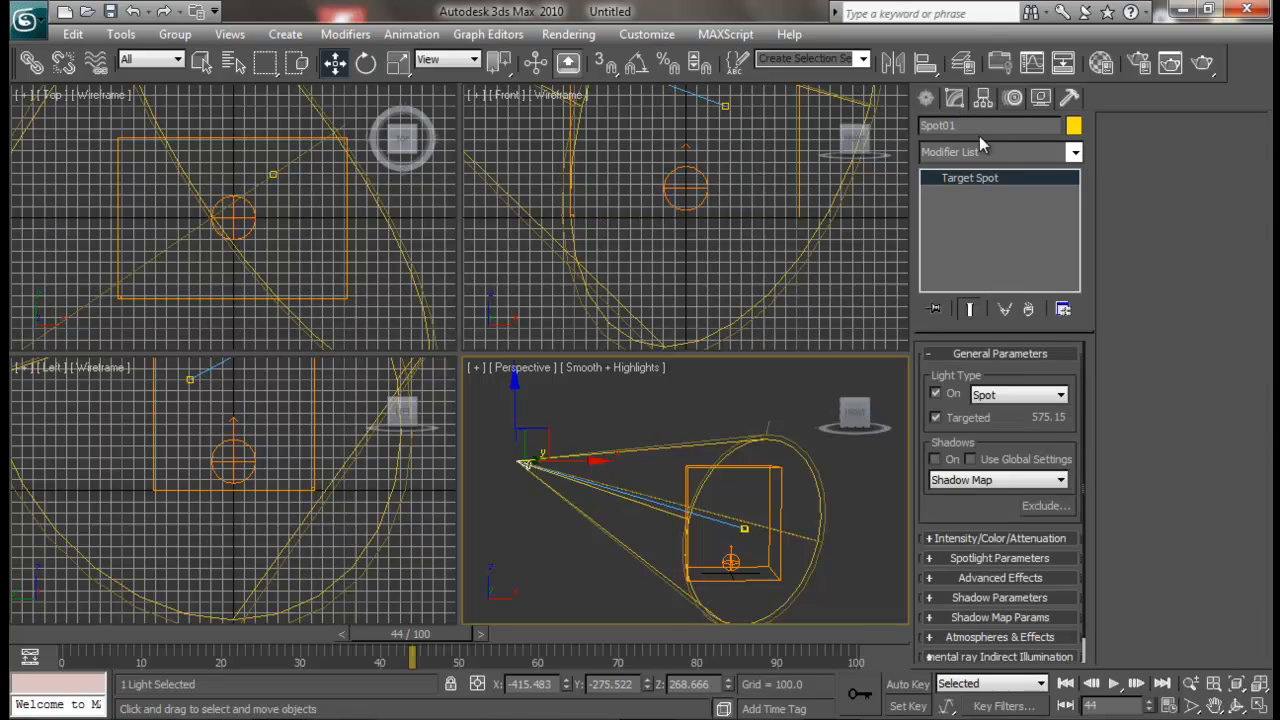
{"action": "left_click_drag", "start_coordinate": [1025, 431], "coordinate": [1022, 405]}
{"action": "left_click", "coordinate": [938, 433]}
{"action": "left_click", "coordinate": [995, 455]}
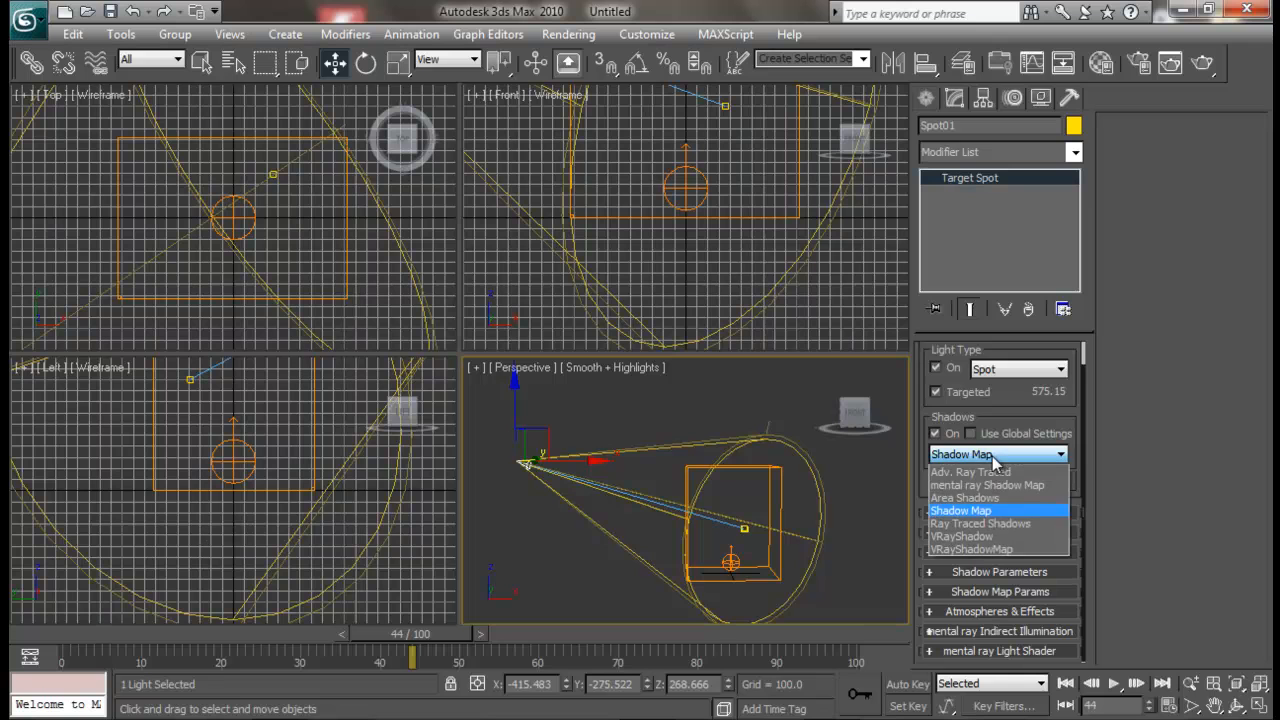
{"action": "left_click", "coordinate": [990, 522]}
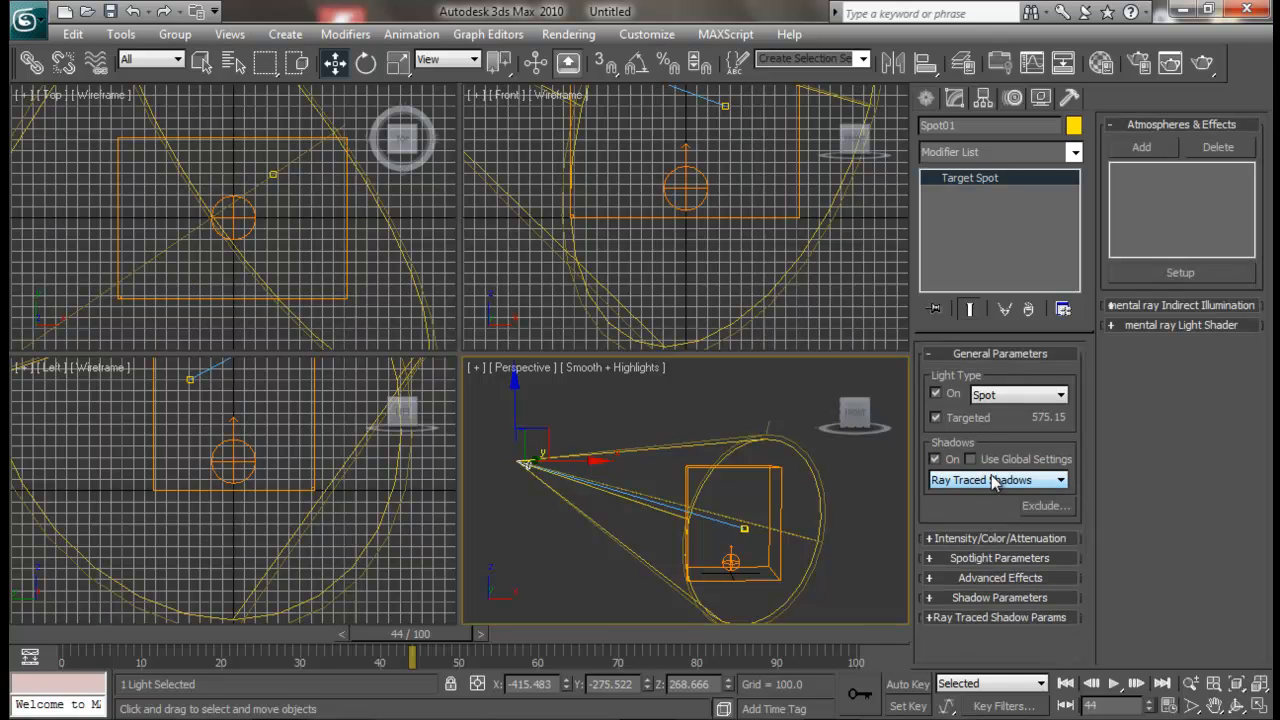
{"action": "left_click", "coordinate": [993, 481]}
{"action": "left_click", "coordinate": [1139, 489]}
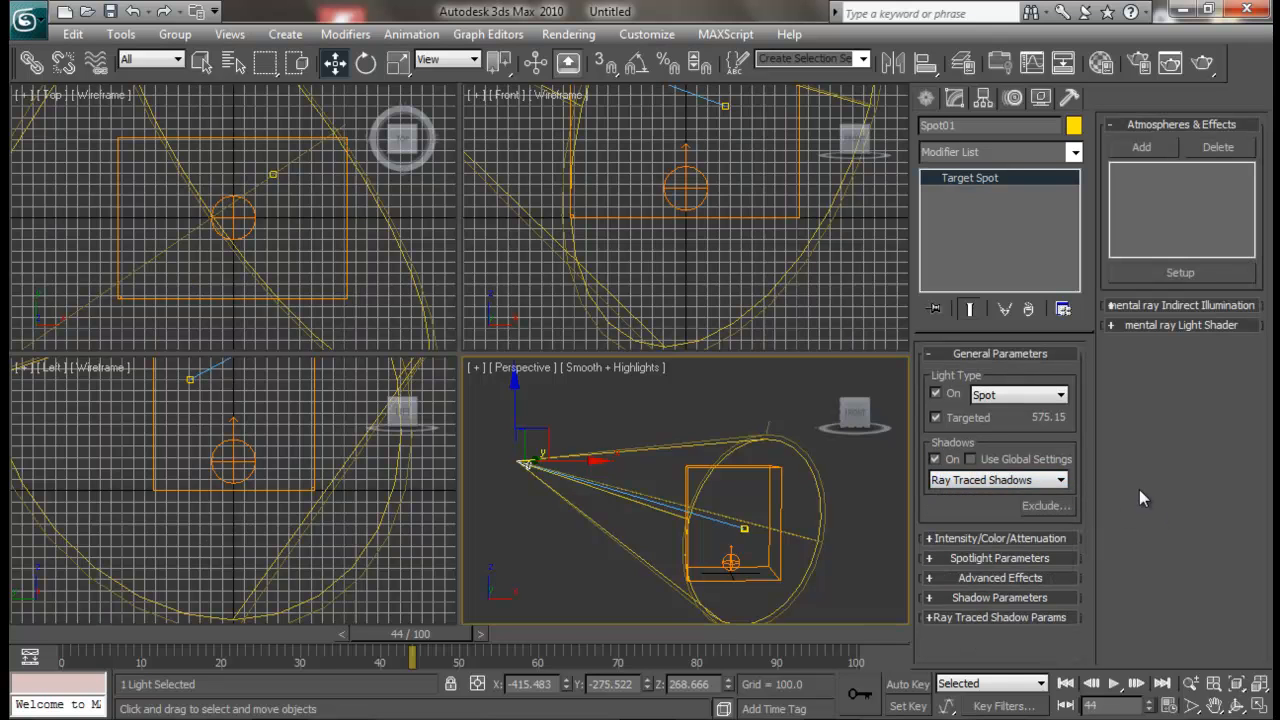
{"action": "left_click", "coordinate": [988, 598]}
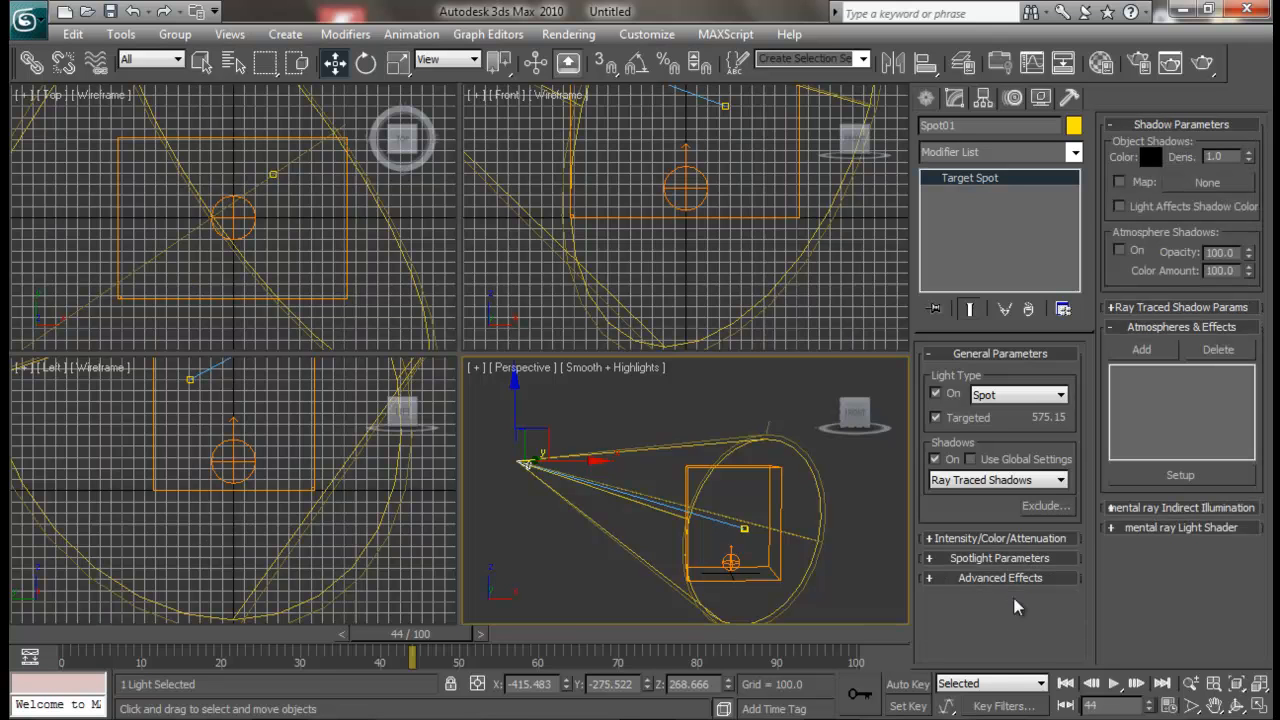
{"action": "left_click", "coordinate": [1122, 251]}
- Select the FumeFX container in the Perspective view and restore its FumeFX settings window near the upper edge of the screen
{"action": "scroll", "coordinate": [778, 528], "scroll_direction": "up", "scroll_amount": 6}
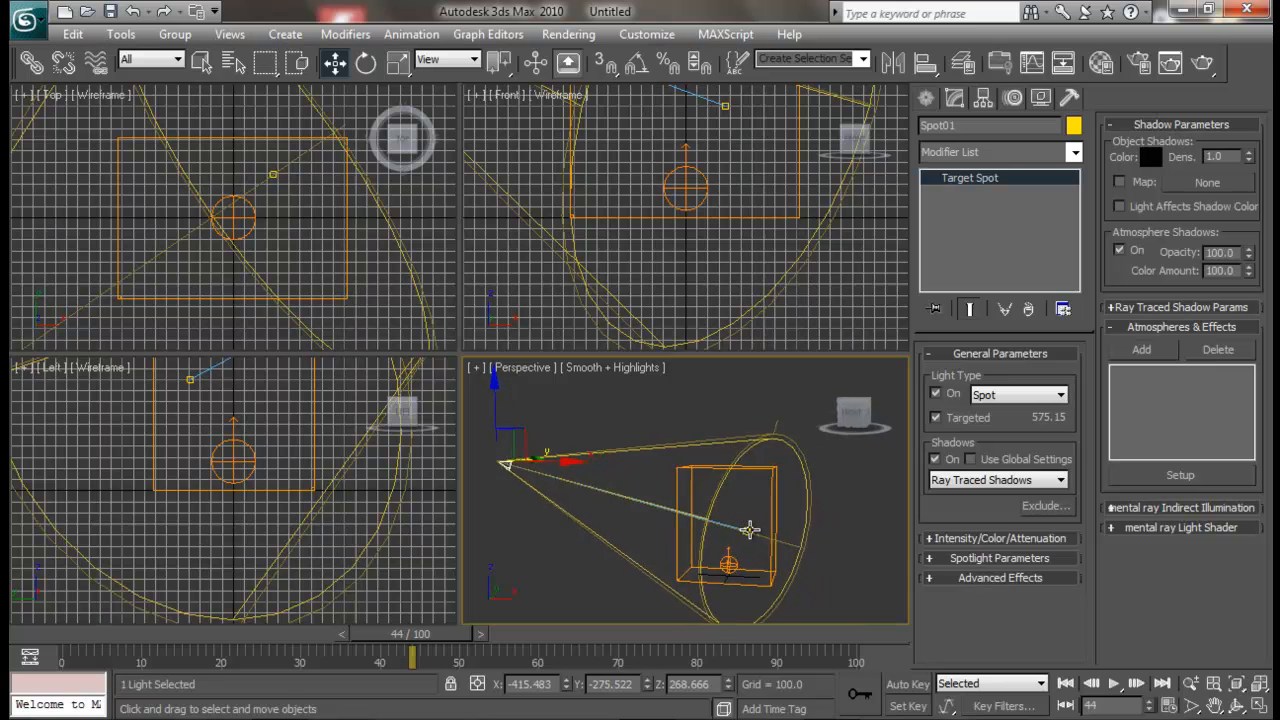
{"action": "middle_click_drag", "start_coordinate": [723, 523], "coordinate": [737, 492]}
{"action": "scroll", "coordinate": [720, 491], "scroll_direction": "down", "scroll_amount": 4}
{"action": "scroll", "coordinate": [725, 492], "scroll_direction": "up", "scroll_amount": 4}
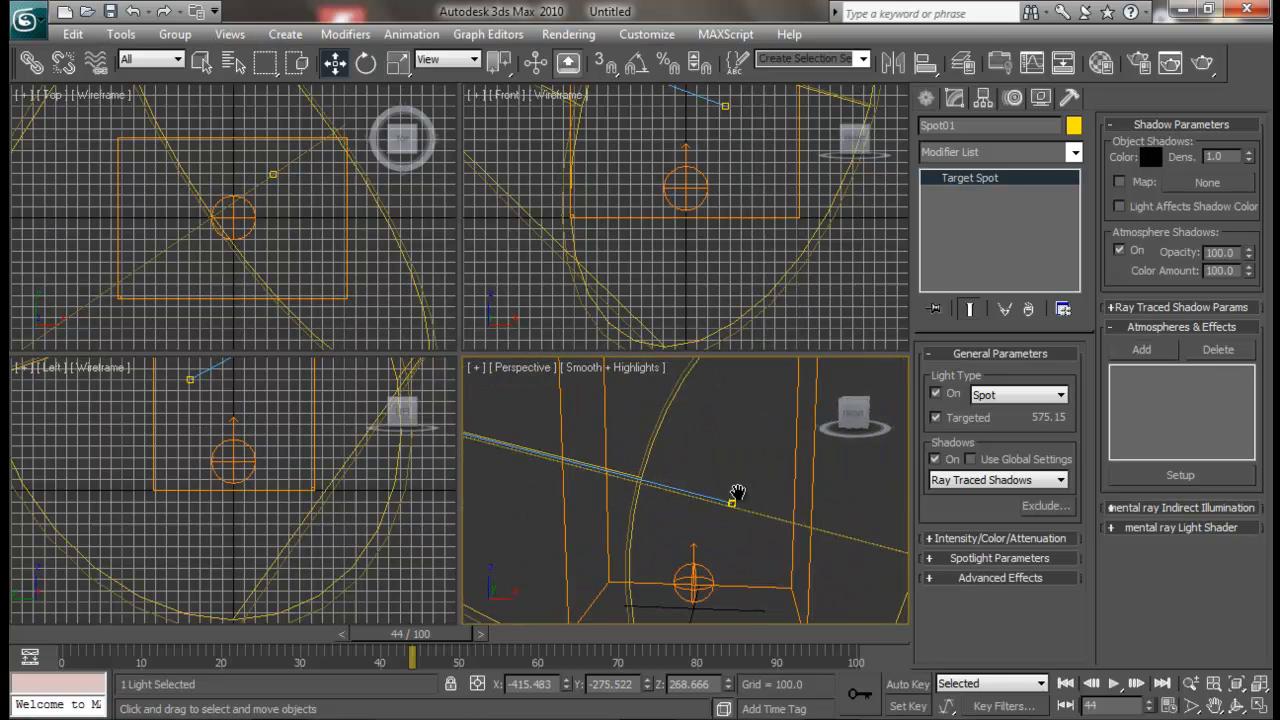
{"action": "left_click", "coordinate": [805, 490]}
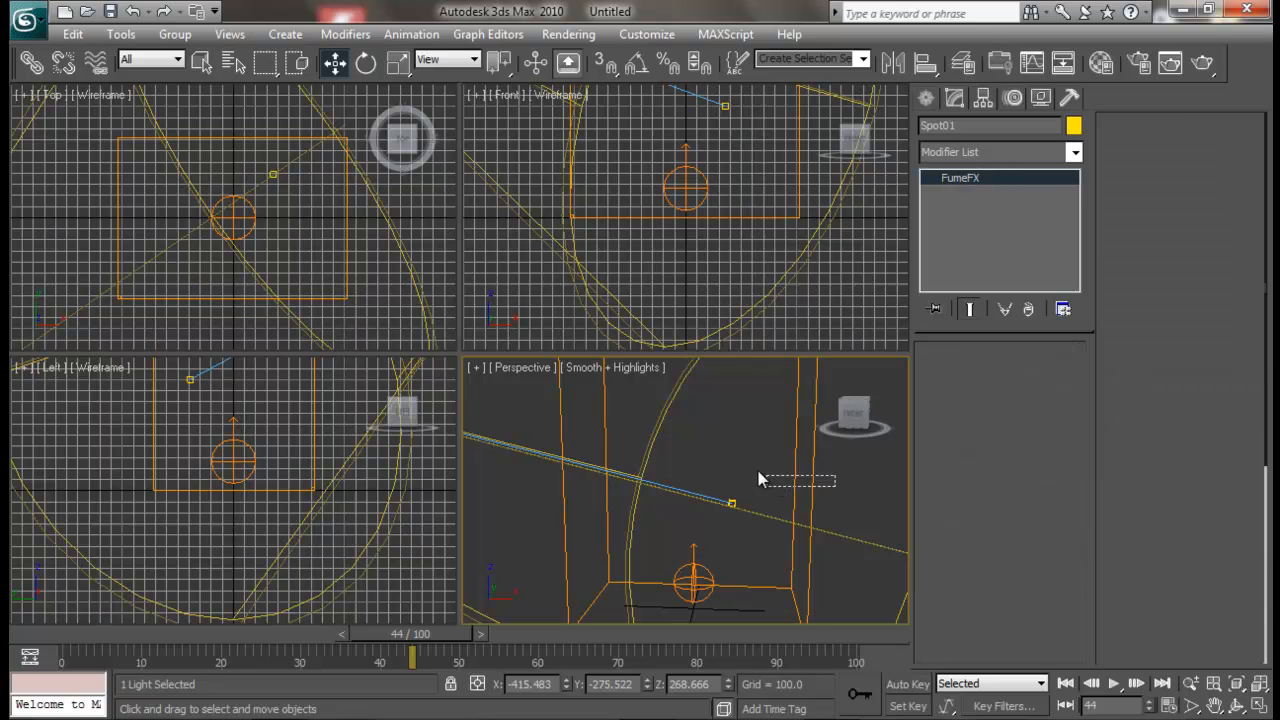
{"action": "left_click", "coordinate": [72, 703]}
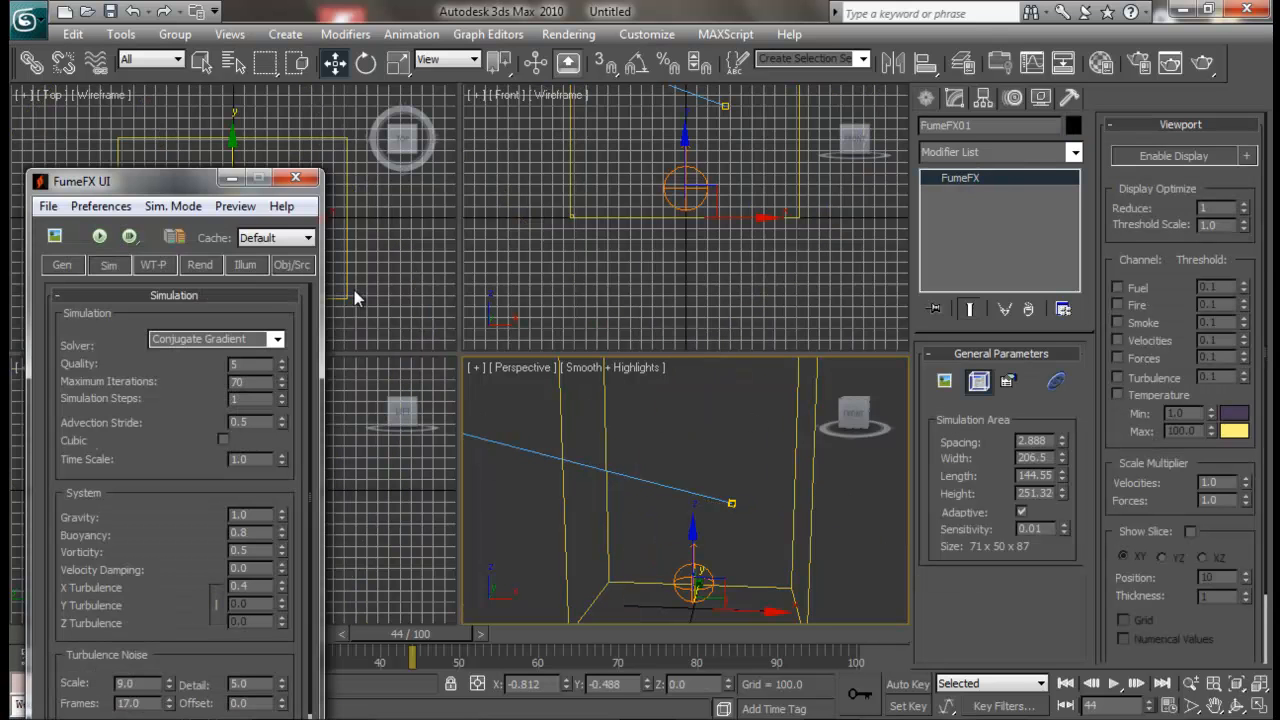
{"action": "left_click_drag", "start_coordinate": [189, 182], "coordinate": [183, 49]}
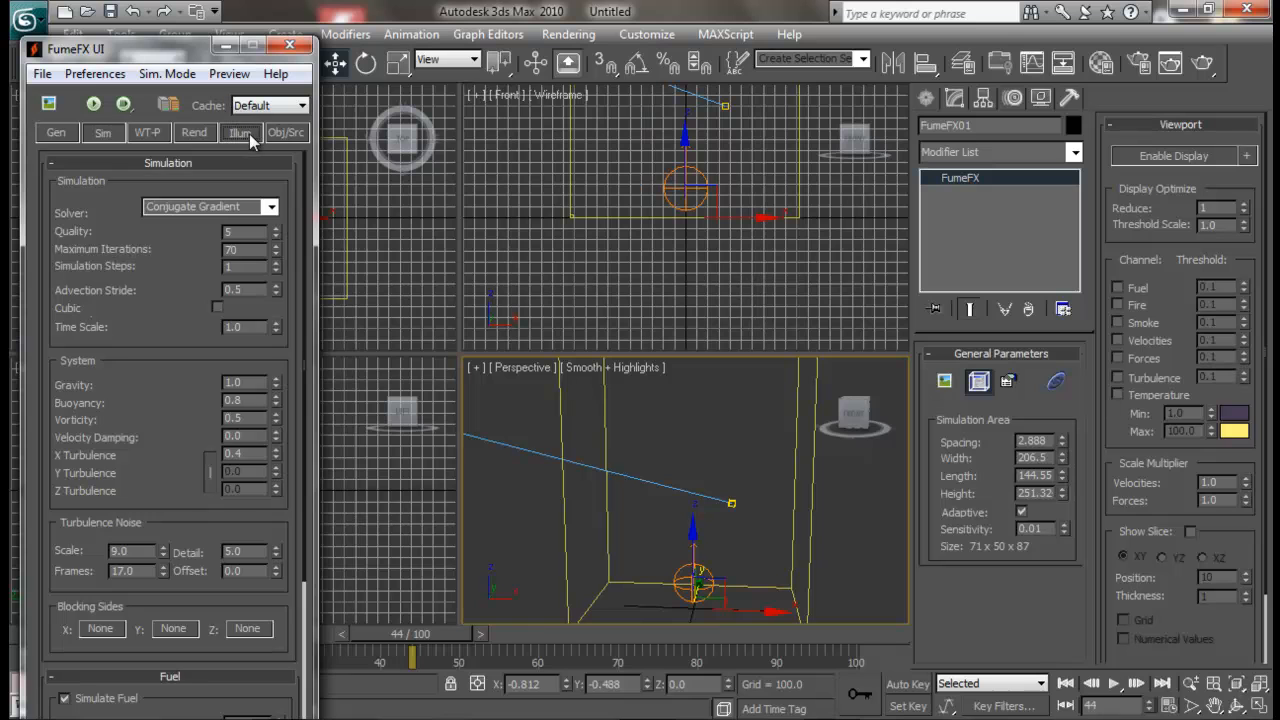
- Add the spotlight Spot01 to the lights in the FumeFX illumination parameters
{"action": "left_click", "coordinate": [249, 134]}
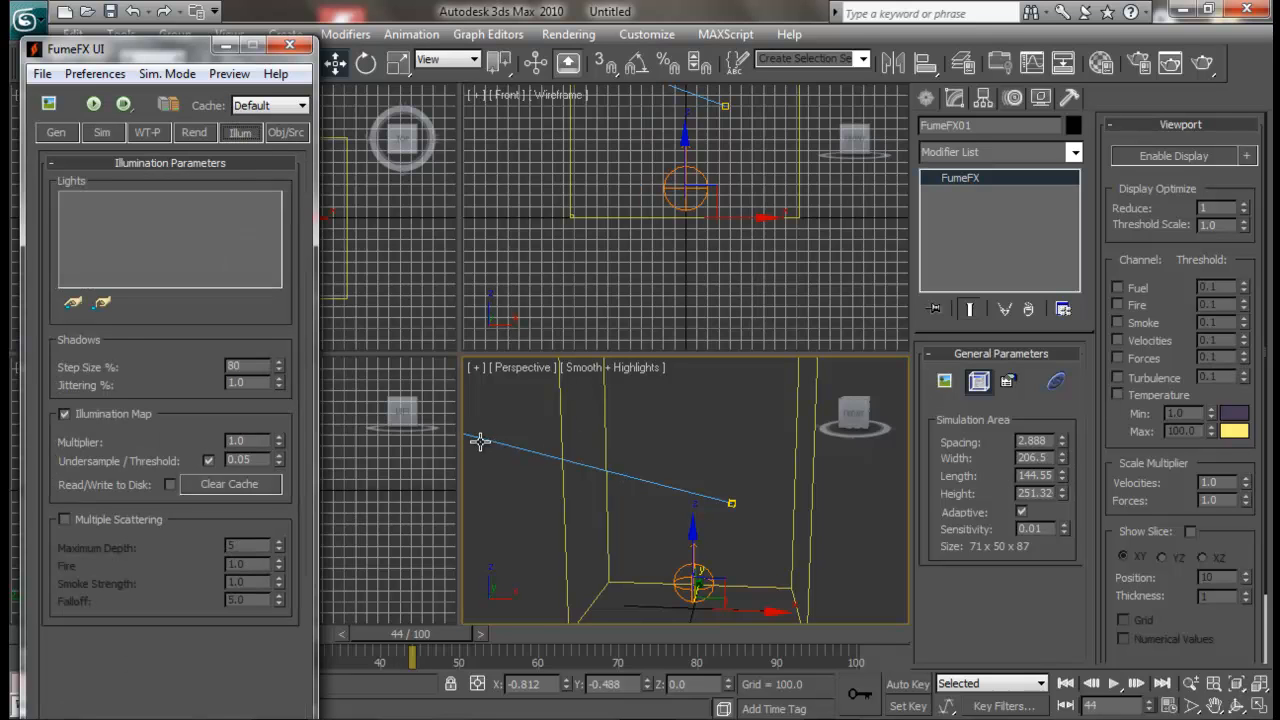
{"action": "left_click", "coordinate": [72, 302]}
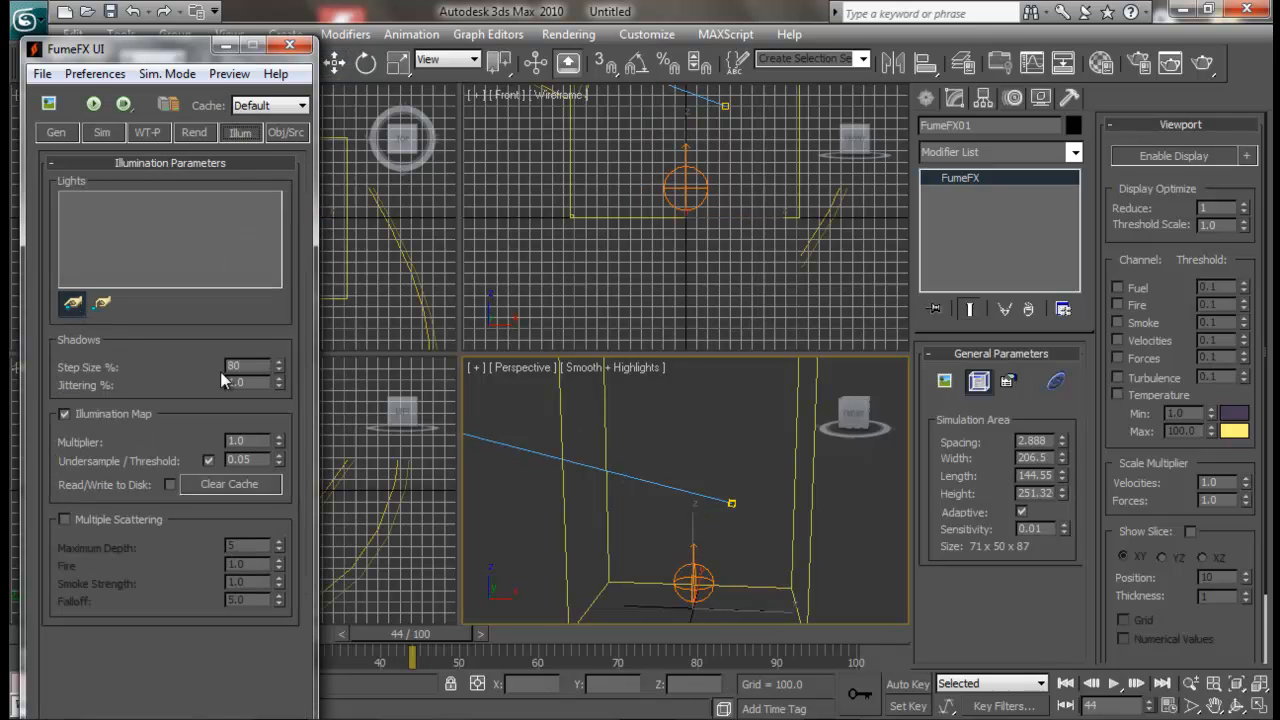
{"action": "left_click", "coordinate": [508, 448]}
- Rerun the simulation with the output preview open, stop it at frame 41 and test-render that frame from the Perspective view
{"action": "left_click", "coordinate": [48, 103]}
{"action": "left_click", "coordinate": [95, 104]}
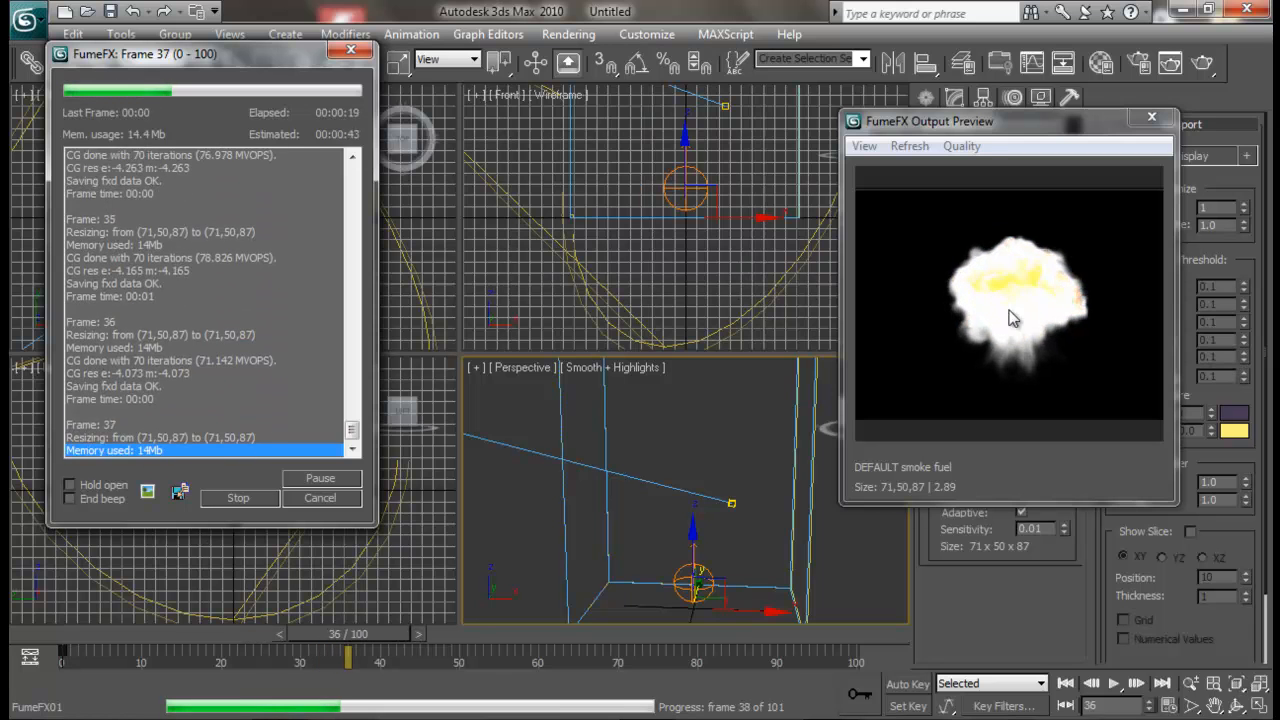
{"action": "left_click", "coordinate": [216, 500]}
{"action": "left_click", "coordinate": [1200, 65]}
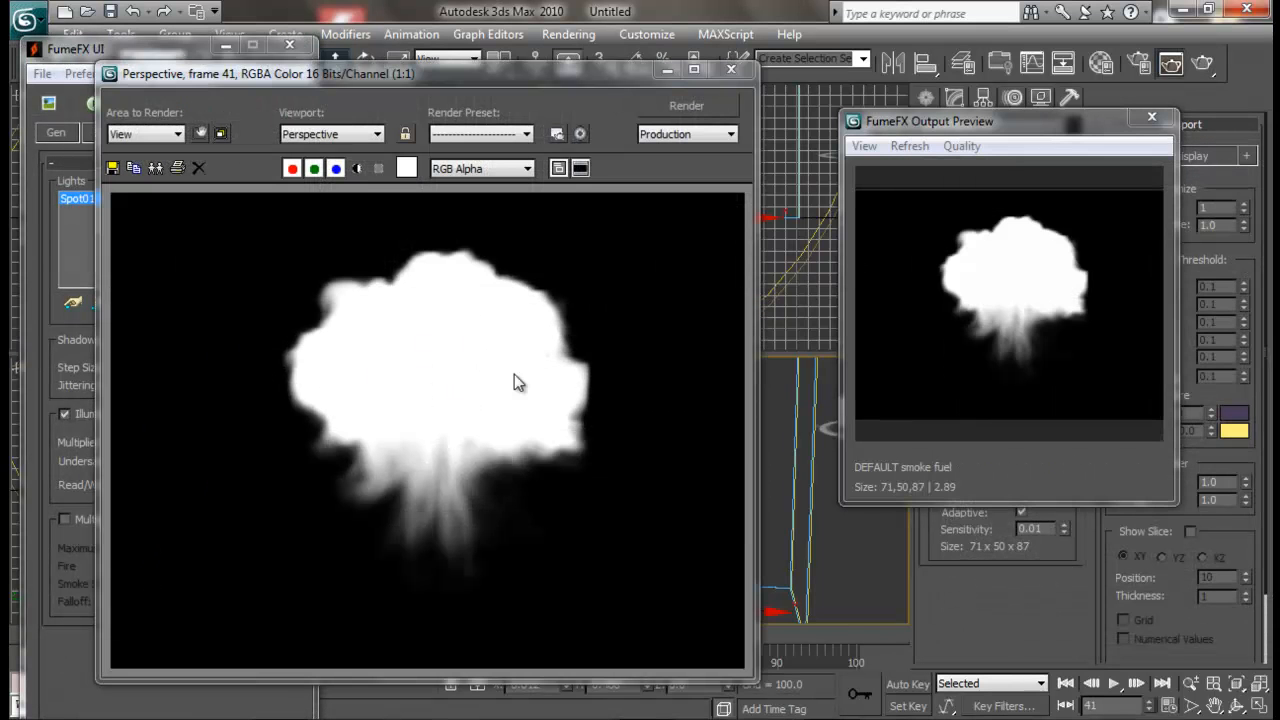
{"action": "left_click", "coordinate": [731, 69]}
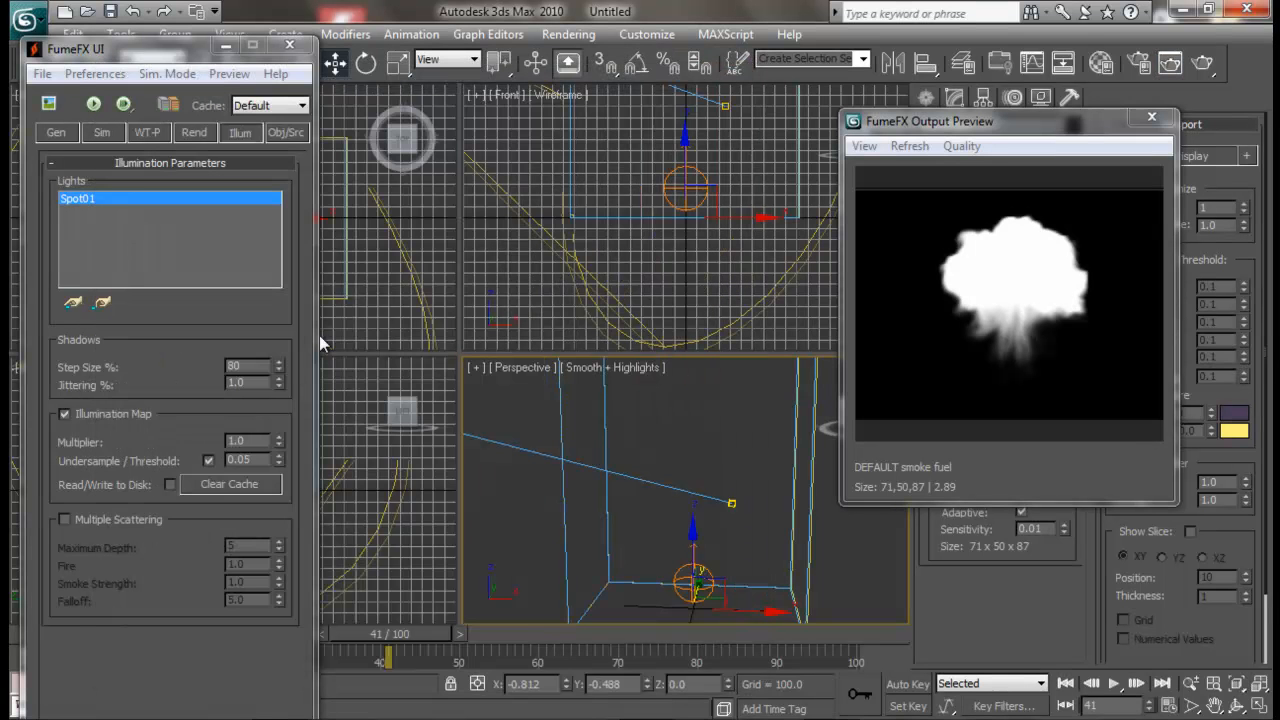
- Switch the FumeFX Smoke Color to keyless mode and set it to a dark grey
{"action": "left_click", "coordinate": [216, 133]}
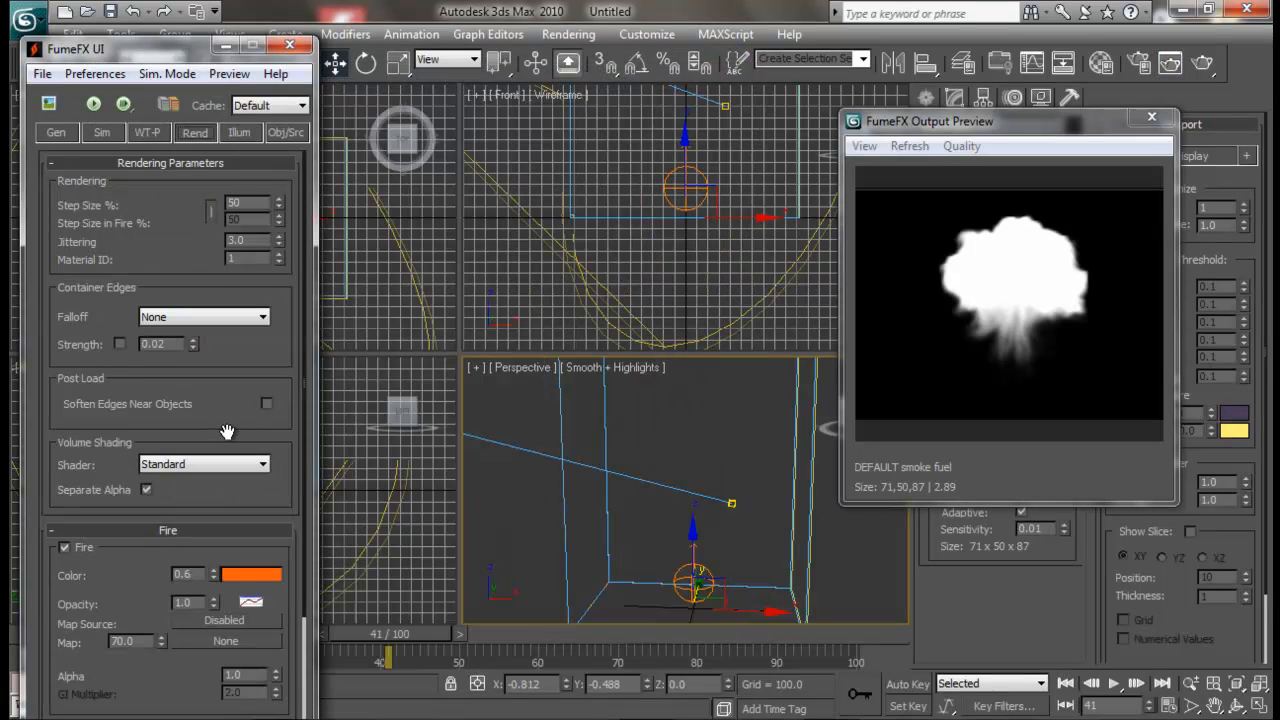
{"action": "scroll", "coordinate": [199, 528], "scroll_direction": "down", "scroll_amount": 5}
{"action": "scroll", "coordinate": [199, 528], "scroll_direction": "down", "scroll_amount": 2}
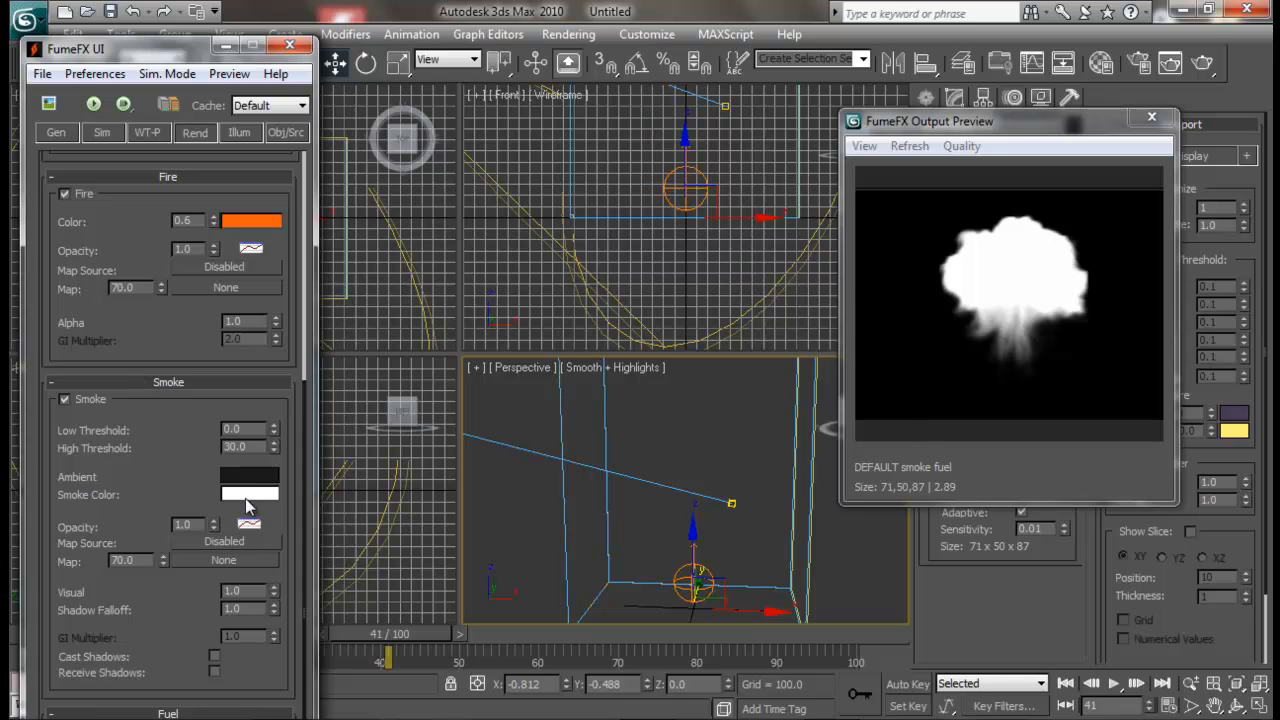
{"action": "left_click", "coordinate": [249, 523]}
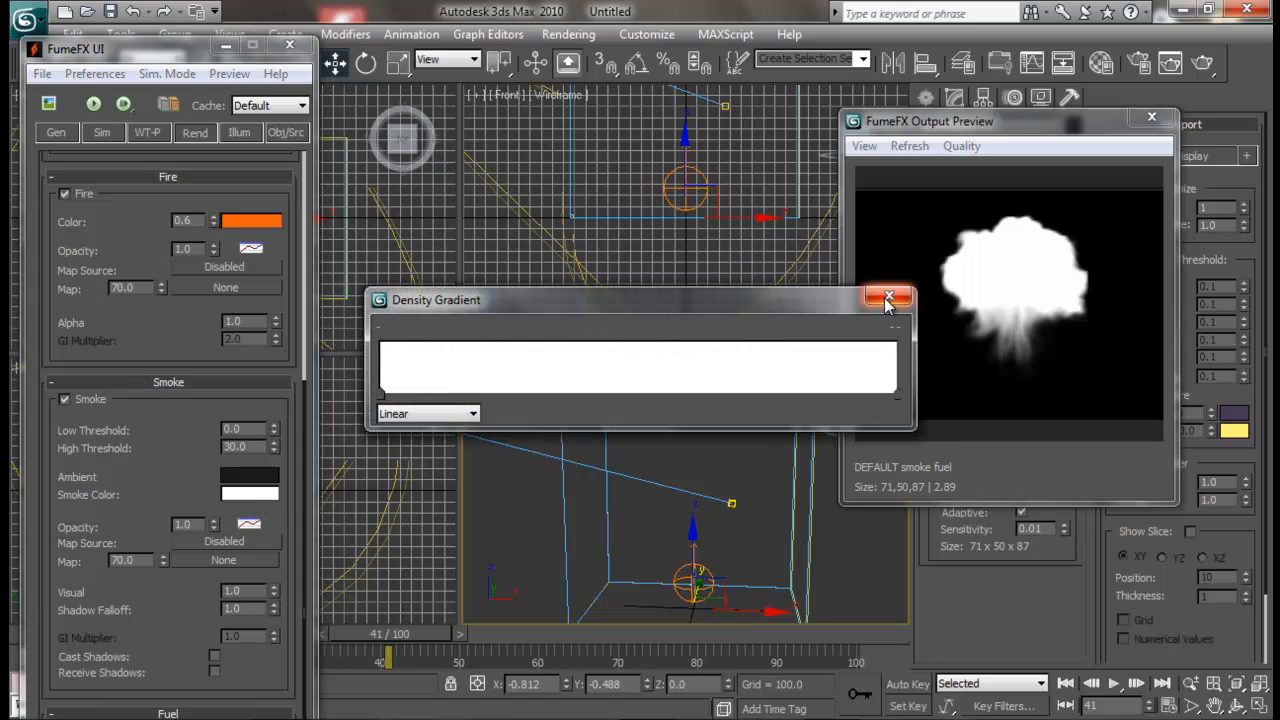
{"action": "left_click", "coordinate": [889, 296]}
{"action": "right_click", "coordinate": [243, 493]}
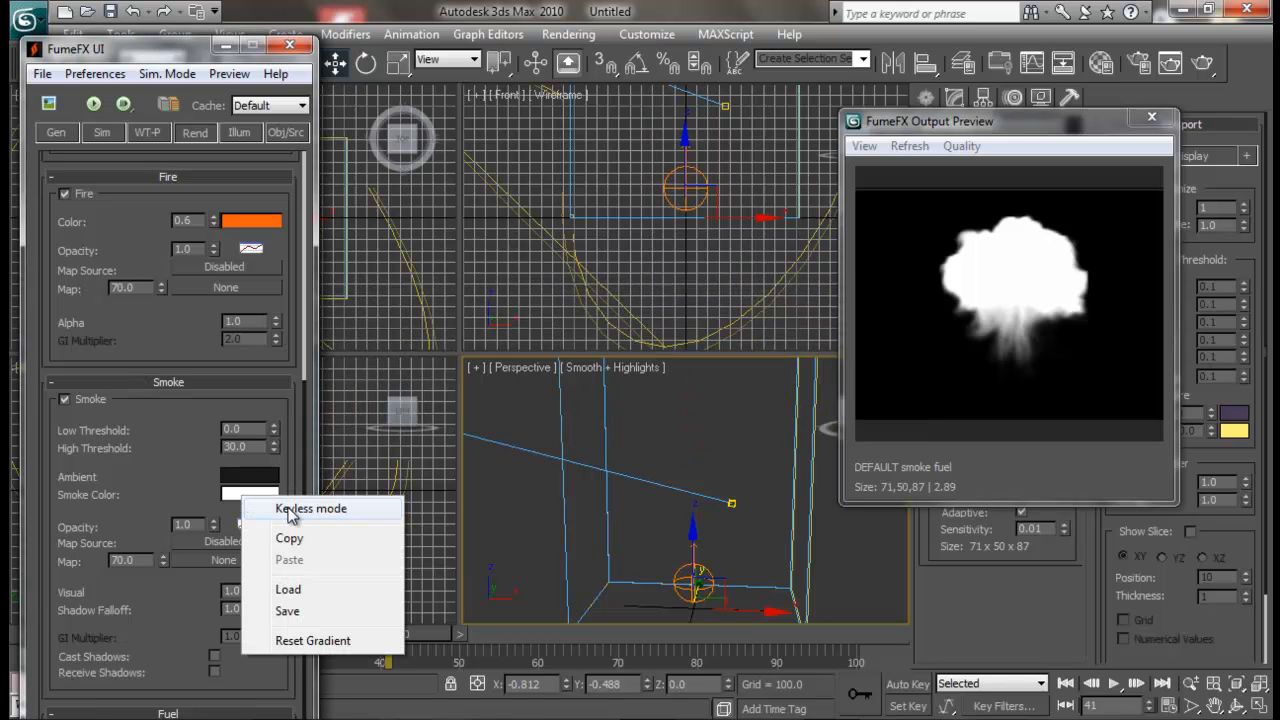
{"action": "left_click", "coordinate": [288, 509]}
{"action": "left_click", "coordinate": [263, 493]}
{"action": "left_click_drag", "start_coordinate": [561, 168], "coordinate": [596, 166]}
{"action": "left_click", "coordinate": [720, 287]}
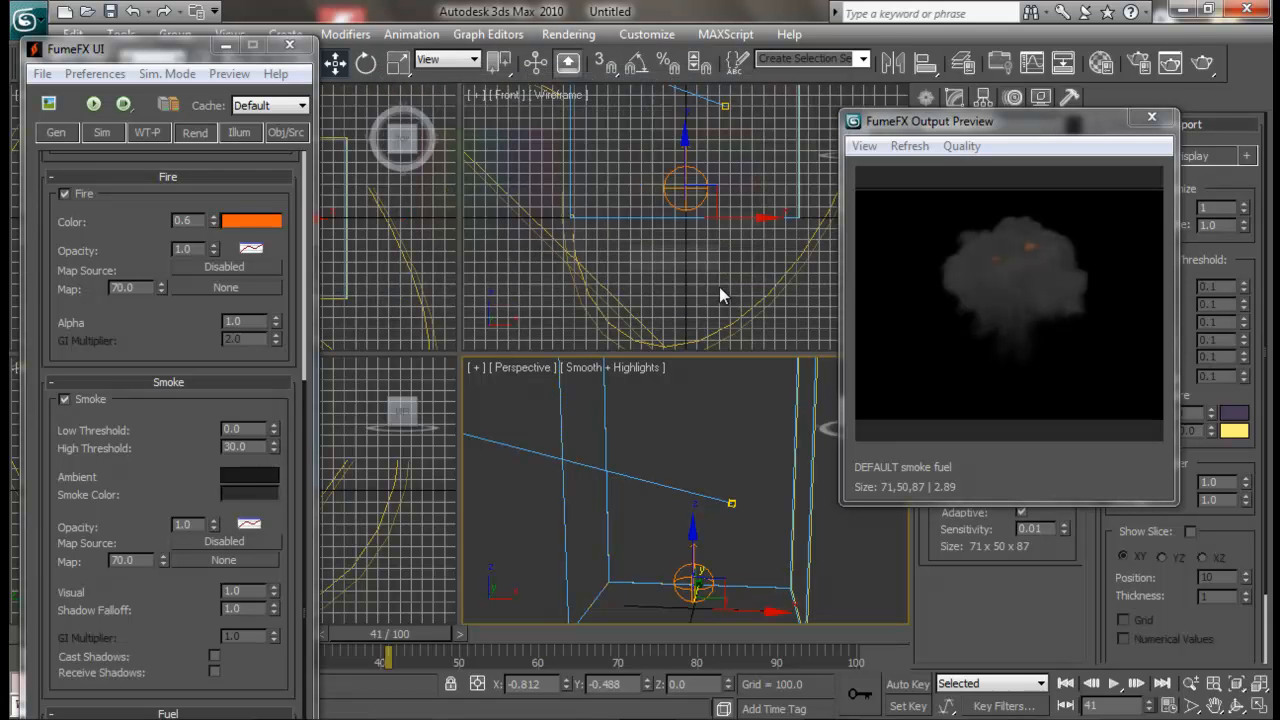
- Test-render the recoloured smoke at frame 41, close the render and shift the output preview away from the display parameters
{"action": "left_click", "coordinate": [1171, 63]}
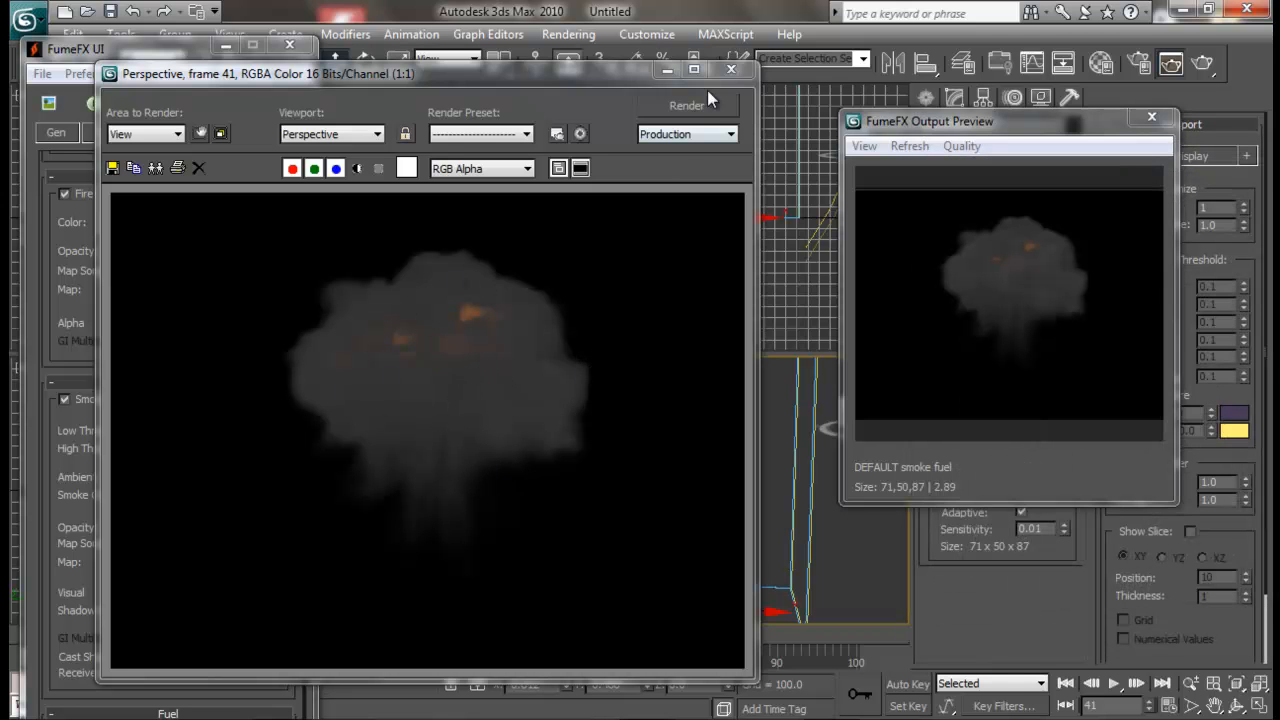
{"action": "left_click", "coordinate": [727, 69]}
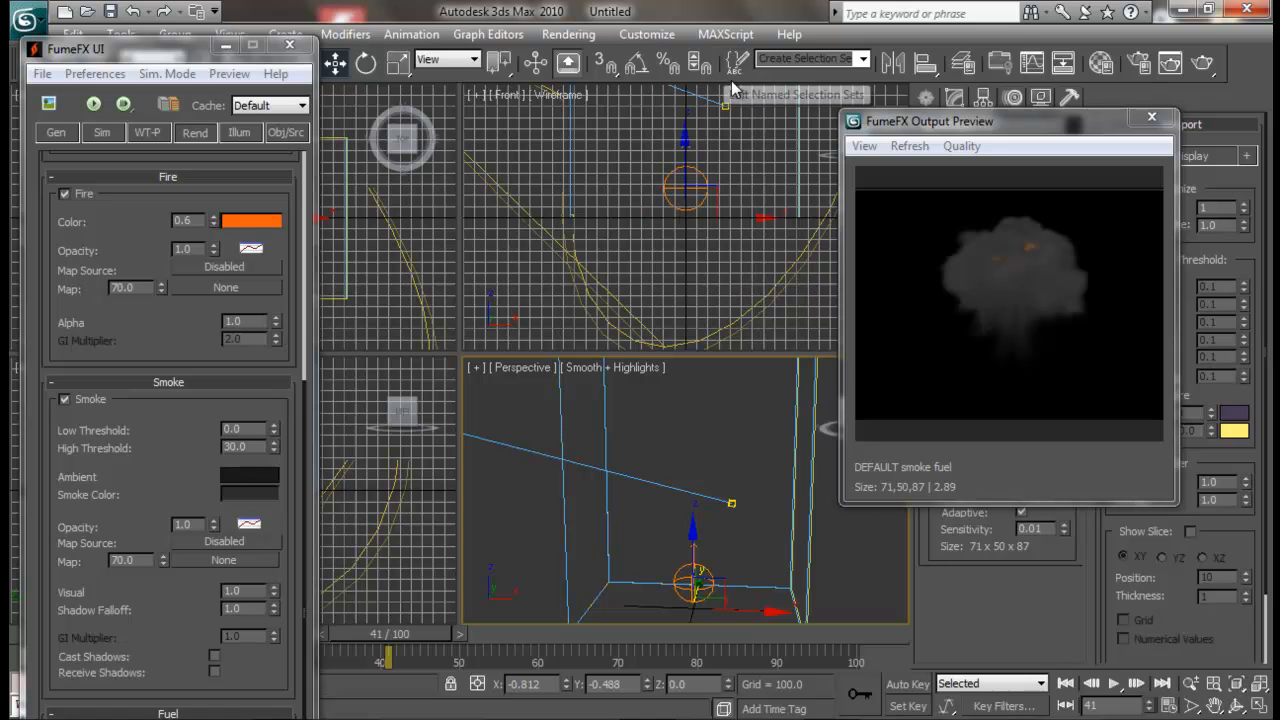
{"action": "left_click_drag", "start_coordinate": [961, 125], "coordinate": [836, 130]}
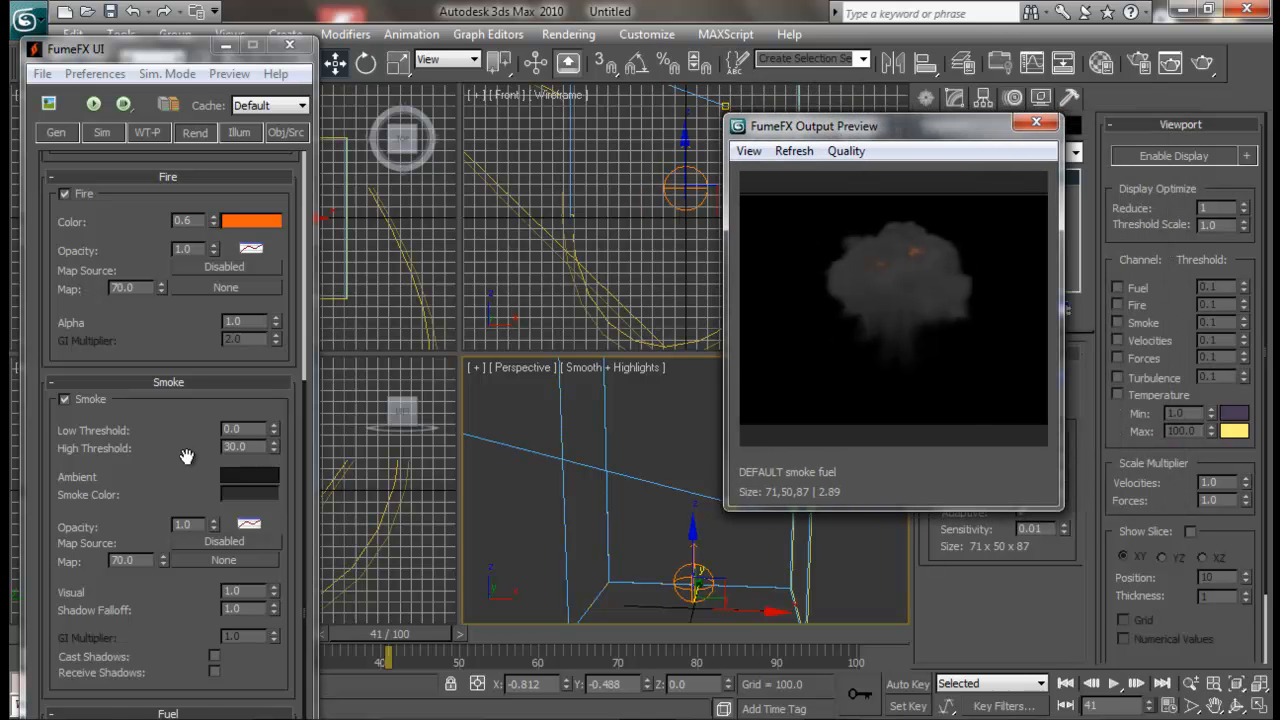
- Enable Cast Shadows and Receive Shadows for the smoke, and test-render frame 41 from the Perspective view
{"action": "left_click_drag", "start_coordinate": [168, 318], "coordinate": [166, 285]}
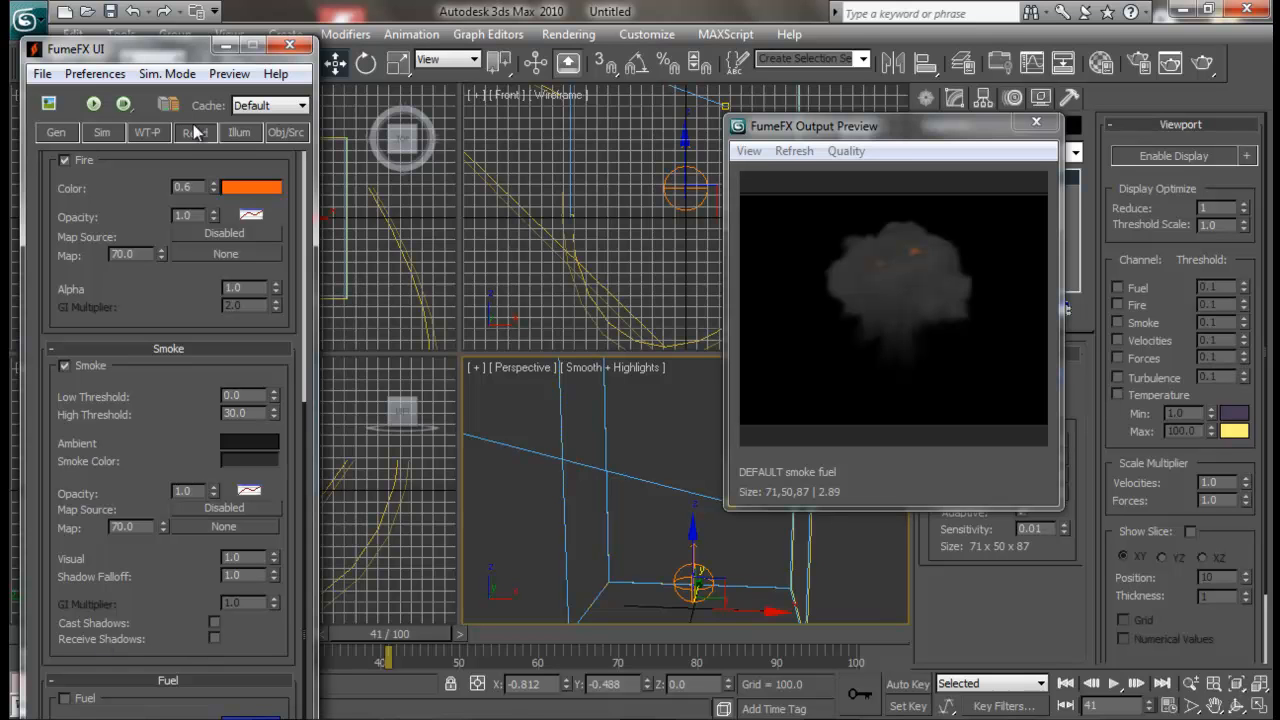
{"action": "left_click", "coordinate": [239, 133]}
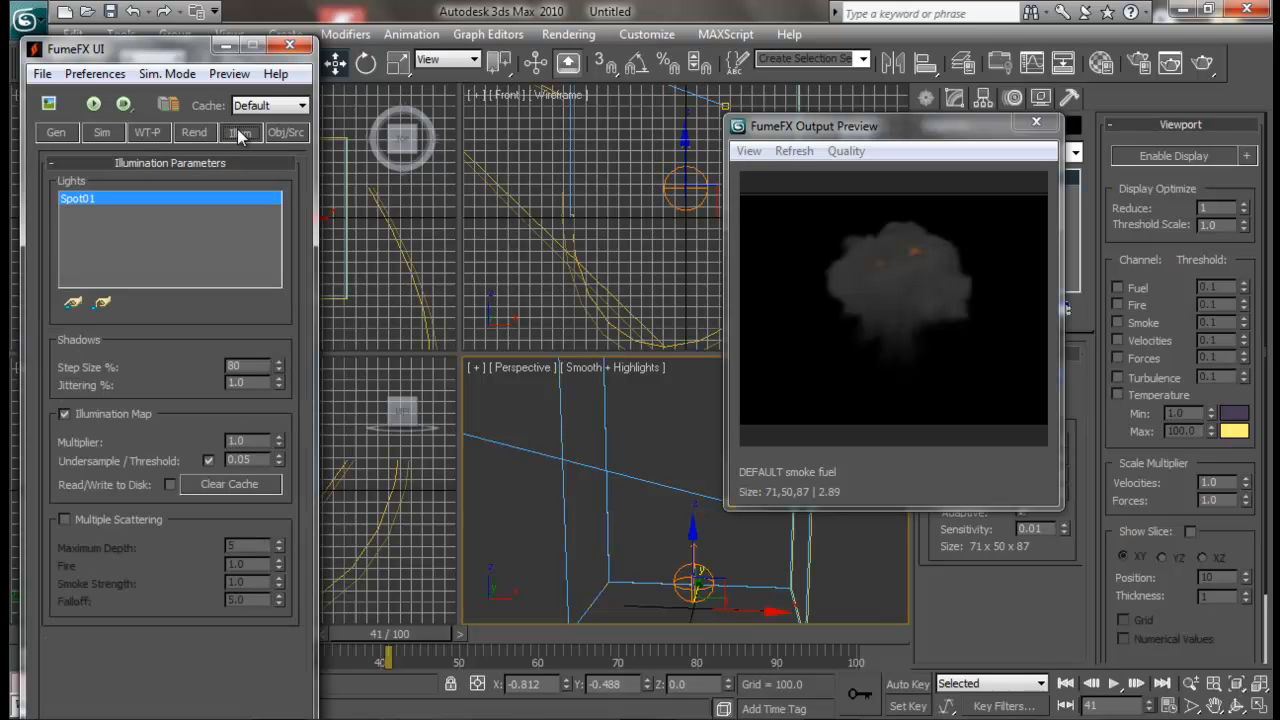
{"action": "left_click", "coordinate": [205, 133]}
{"action": "scroll", "coordinate": [207, 462], "scroll_direction": "down", "scroll_amount": 5}
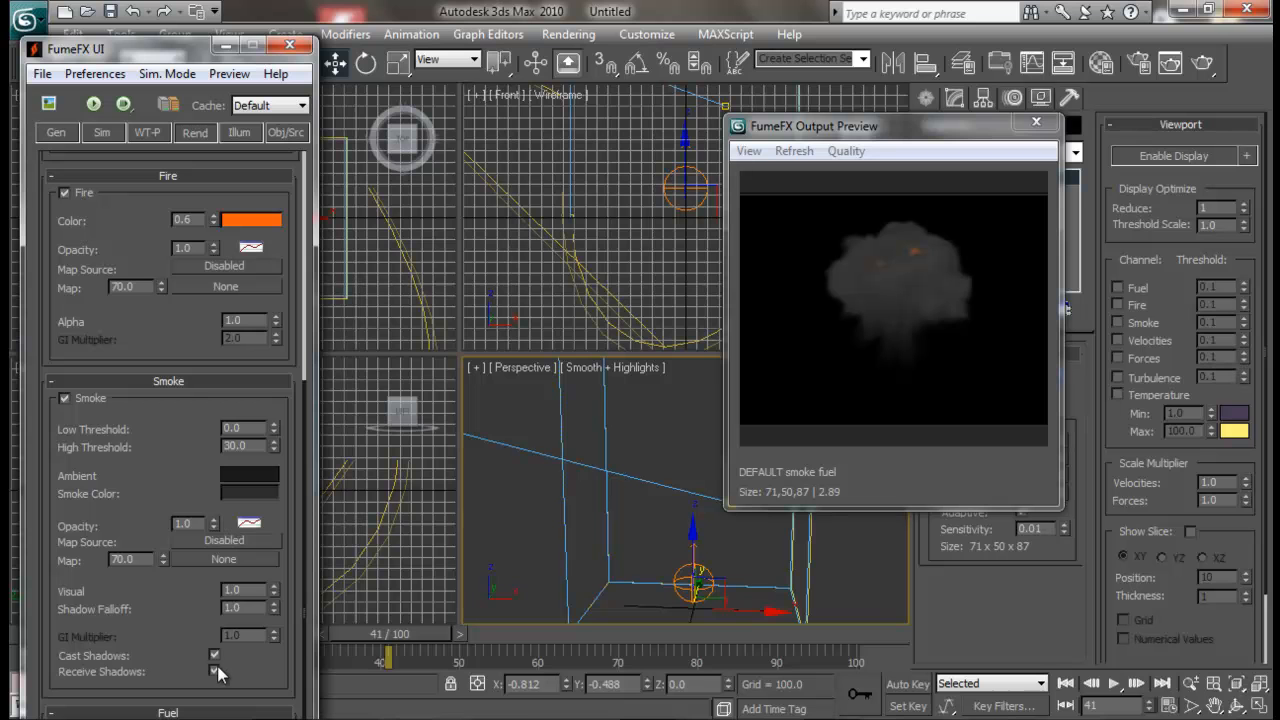
{"action": "left_click", "coordinate": [1171, 62]}
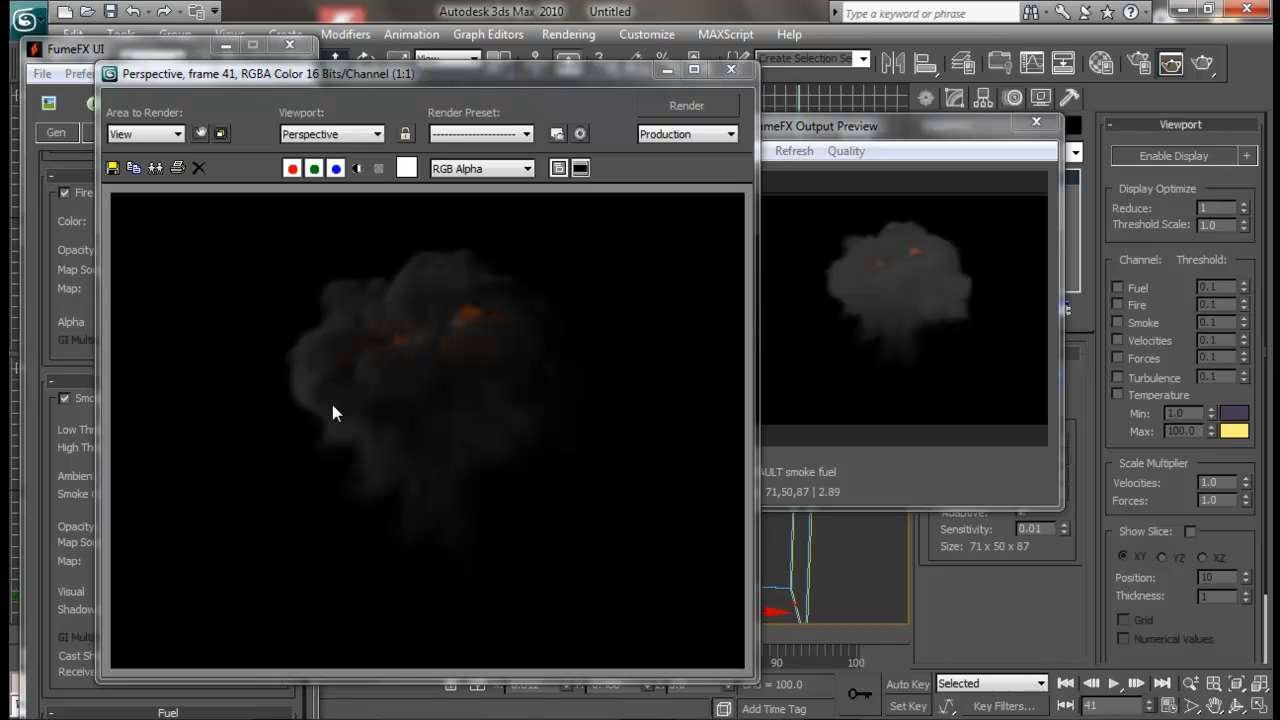
{"action": "left_click", "coordinate": [735, 72]}
{"action": "left_click_drag", "start_coordinate": [178, 462], "coordinate": [174, 595]}
{"action": "left_click", "coordinate": [237, 133]}
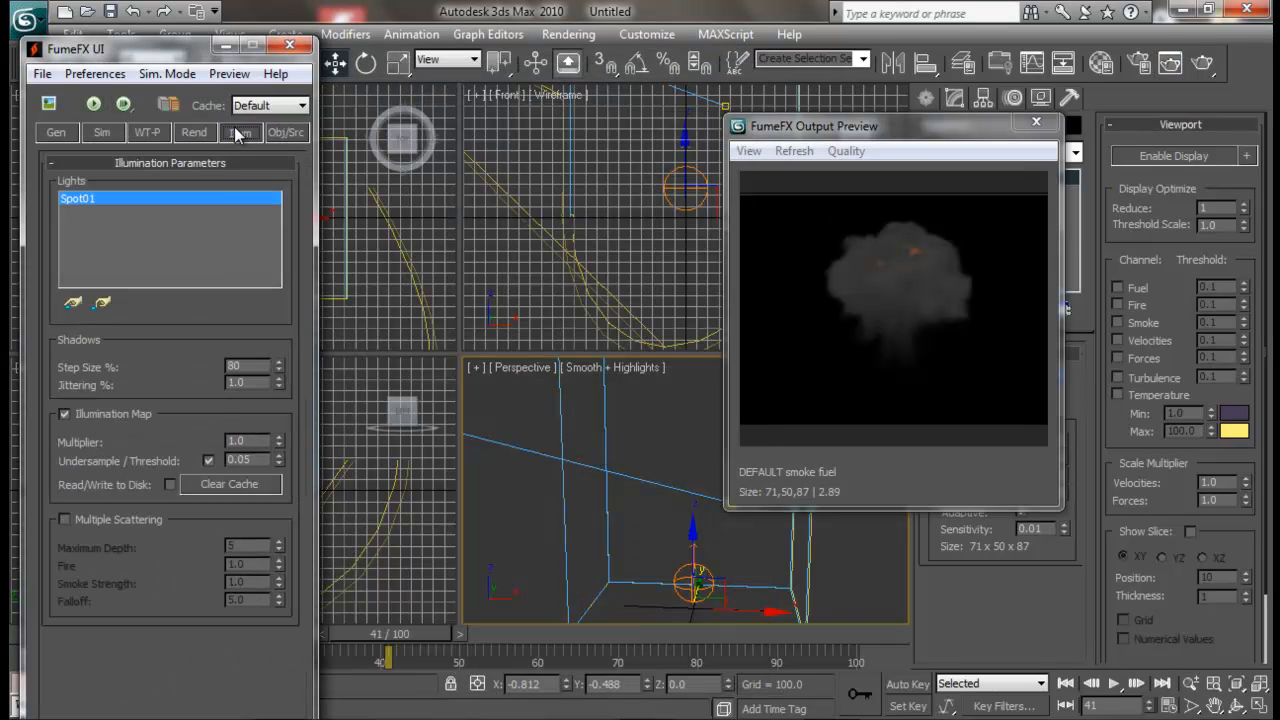
{"action": "left_click", "coordinate": [192, 132]}
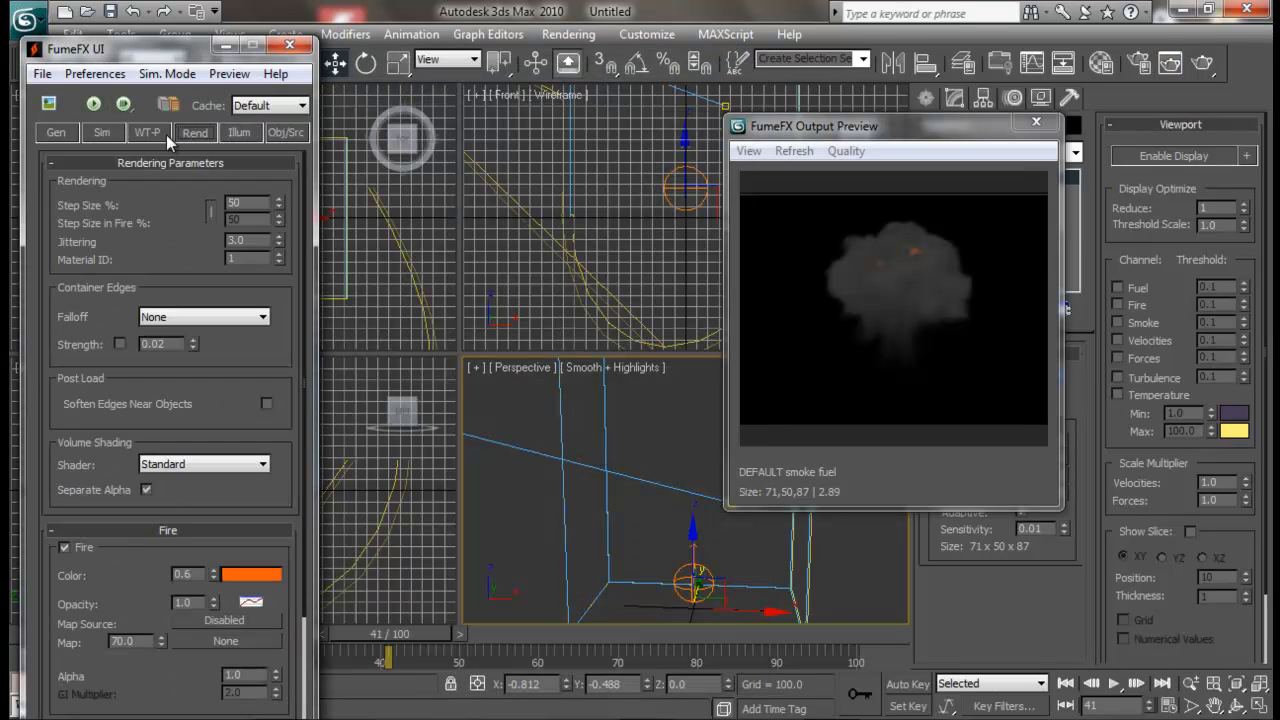
{"action": "left_click_drag", "start_coordinate": [190, 287], "coordinate": [186, 183]}
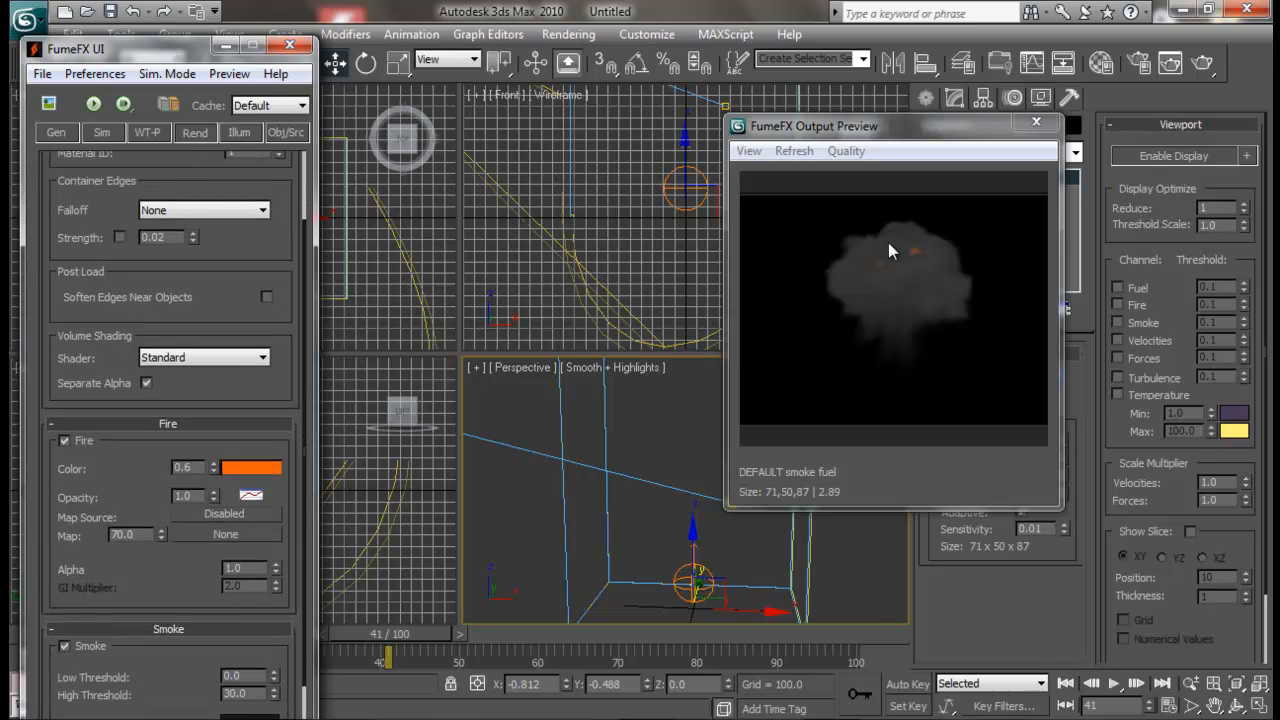
- Scrub the timeline back to frame 33, and enlarge and reposition the FumeFX output preview beside the FumeFX settings
{"action": "left_click_drag", "start_coordinate": [395, 625], "coordinate": [343, 634]}
{"action": "key", "text": "w"}
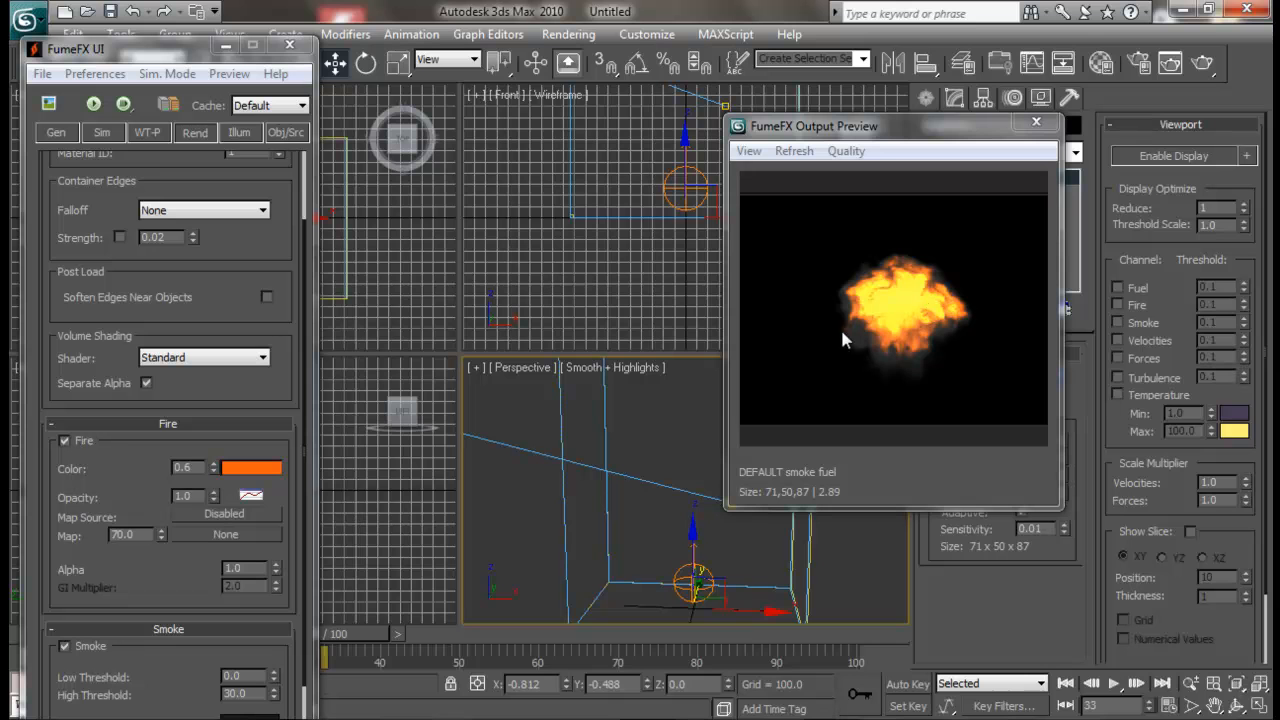
{"action": "mouse_move", "coordinate": [347, 631]}
{"action": "left_mouse_down"}
{"action": "mouse_move", "coordinate": [173, 642]}
{"action": "mouse_move", "coordinate": [381, 662]}
{"action": "mouse_move", "coordinate": [350, 662]}
{"action": "left_mouse_up"}
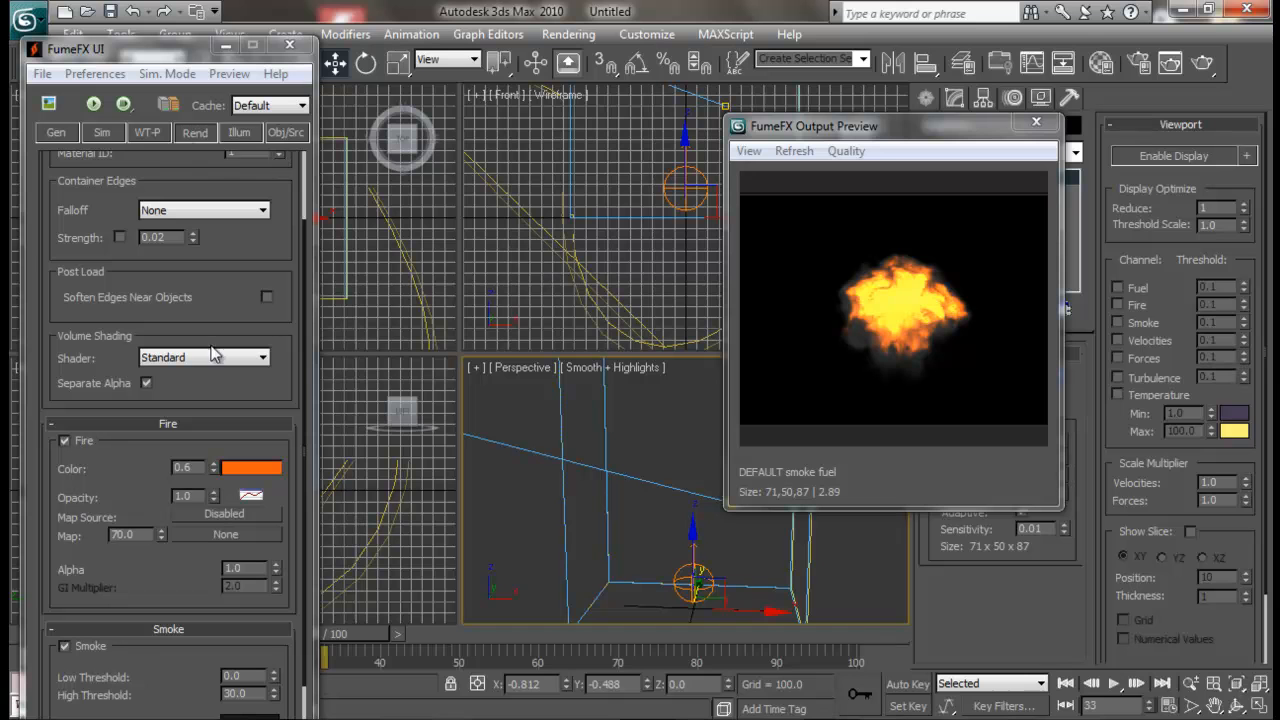
{"action": "left_click_drag", "start_coordinate": [879, 129], "coordinate": [719, 113]}
{"action": "left_click_drag", "start_coordinate": [891, 492], "coordinate": [988, 578]}
{"action": "left_click_drag", "start_coordinate": [792, 124], "coordinate": [785, 94]}
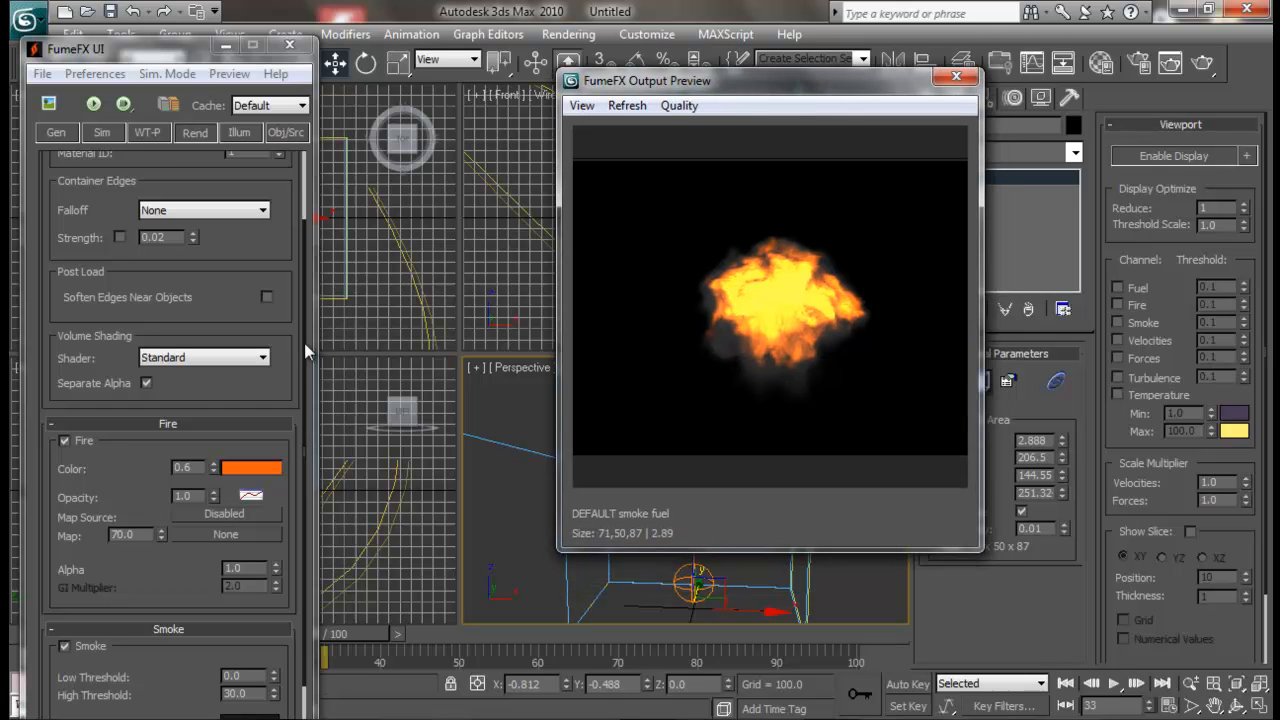
- Switch the FumeFX Fire Color to key mode and open its gradient, placed clear of the explosion preview
{"action": "left_click_drag", "start_coordinate": [92, 468], "coordinate": [108, 401]}
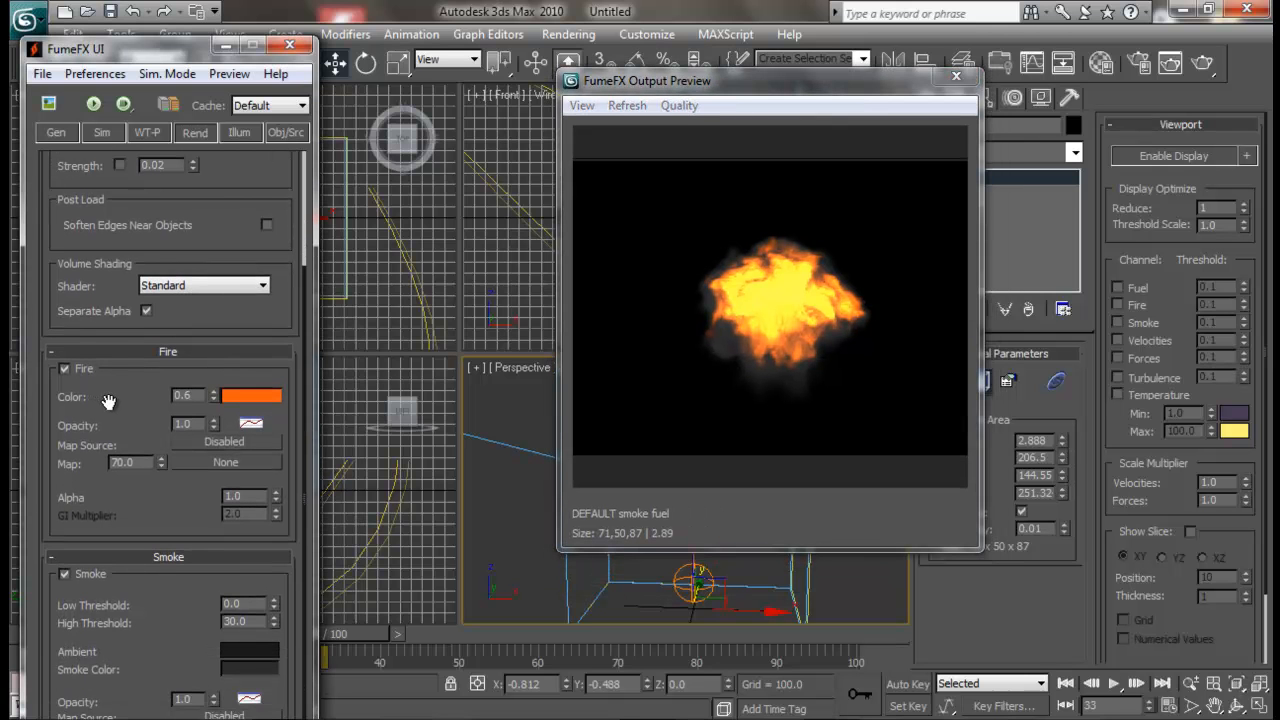
{"action": "right_click", "coordinate": [247, 400]}
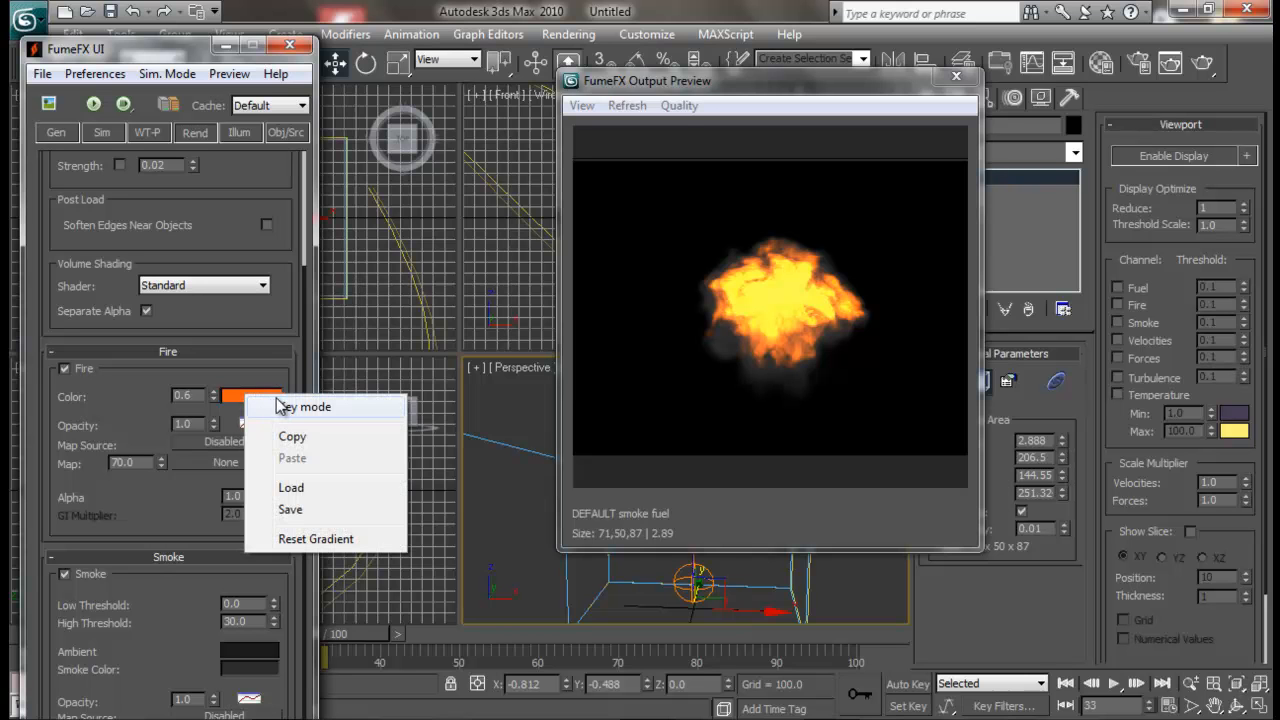
{"action": "left_click", "coordinate": [285, 409]}
{"action": "left_click", "coordinate": [251, 395]}
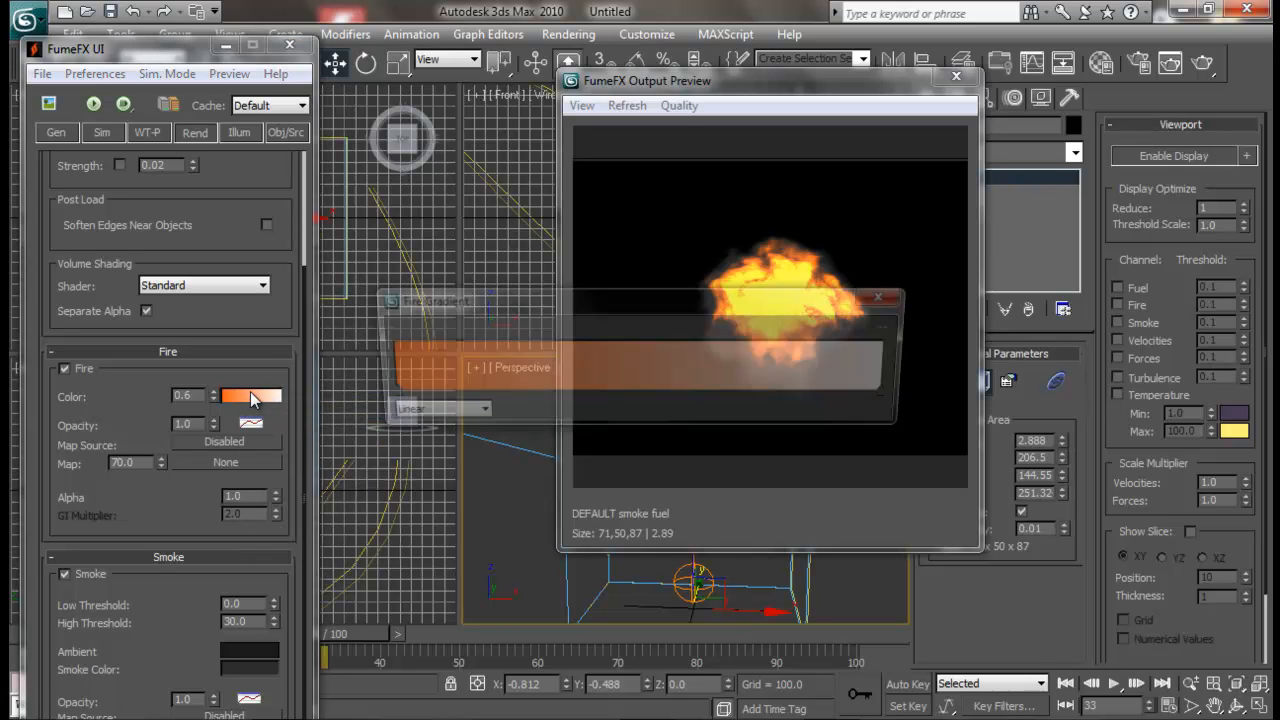
{"action": "left_click_drag", "start_coordinate": [679, 320], "coordinate": [988, 456]}
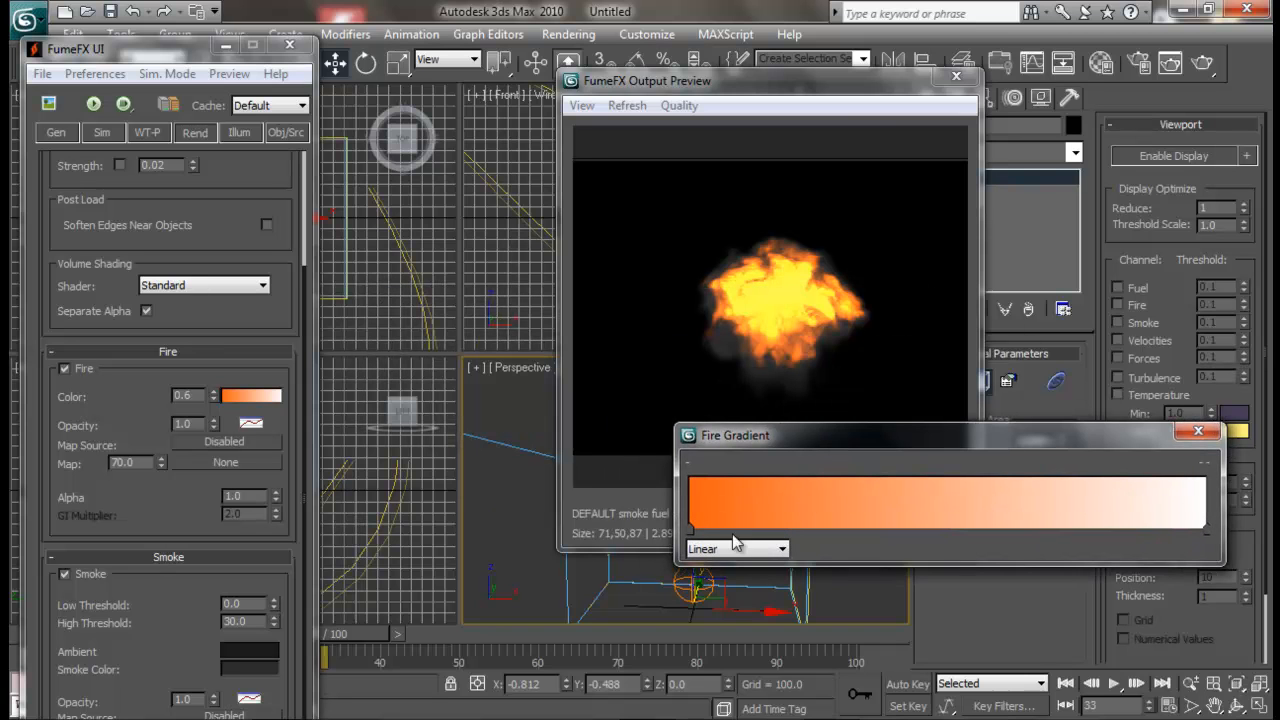
- Add a fire gradient key at position 17.52 and colour it dark red, RGB 187, 33, 40
{"action": "double_click", "coordinate": [779, 530]}
{"action": "left_click_drag", "start_coordinate": [623, 94], "coordinate": [468, 83]}
{"action": "mouse_move", "coordinate": [542, 133]}
{"action": "left_mouse_down"}
{"action": "mouse_move", "coordinate": [527, 133]}
{"action": "mouse_move", "coordinate": [555, 132]}
{"action": "left_mouse_up"}
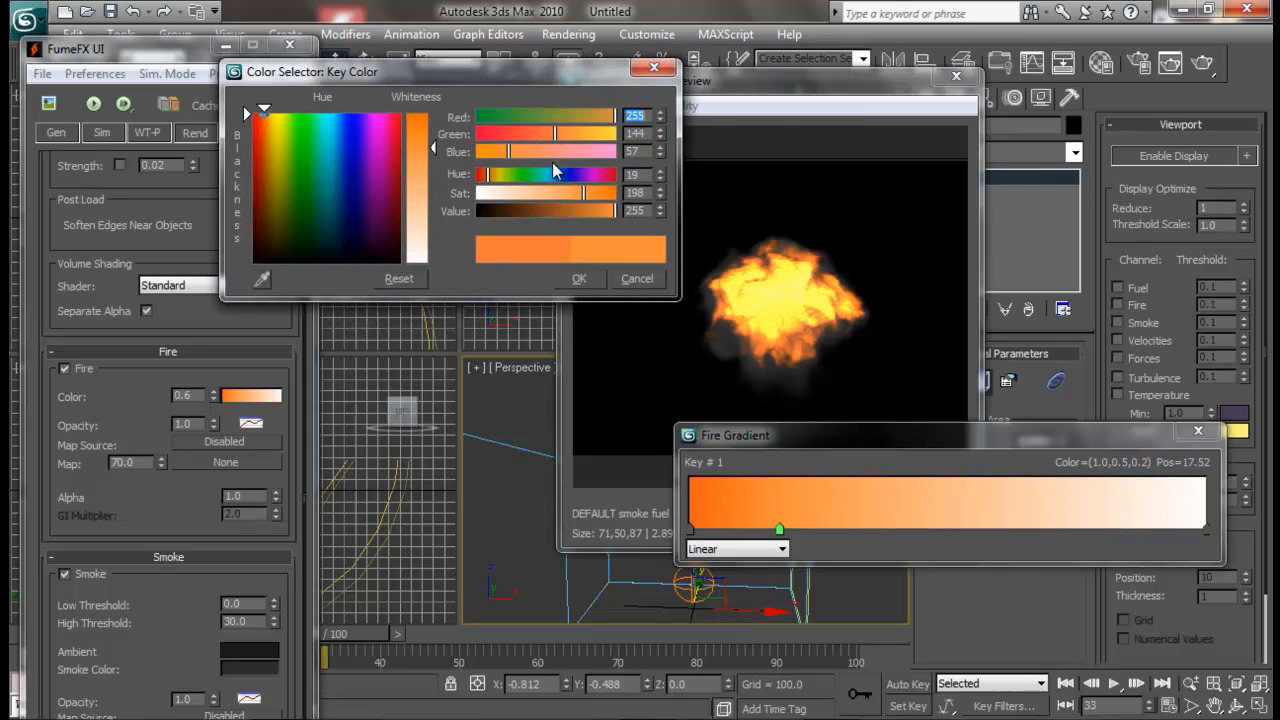
{"action": "left_click", "coordinate": [502, 152]}
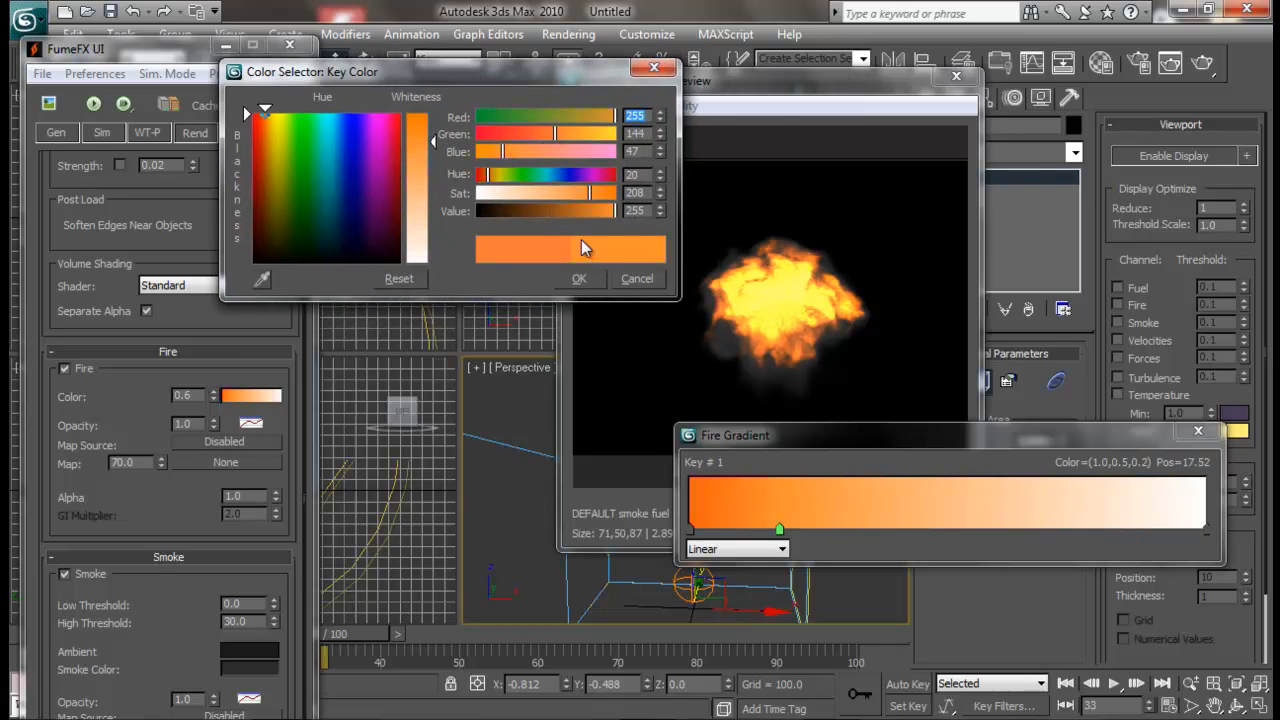
{"action": "left_click", "coordinate": [598, 134]}
{"action": "mouse_move", "coordinate": [598, 134]}
{"action": "left_mouse_down"}
{"action": "mouse_move", "coordinate": [493, 133]}
{"action": "mouse_move", "coordinate": [495, 150]}
{"action": "mouse_move", "coordinate": [517, 131]}
{"action": "mouse_move", "coordinate": [505, 158]}
{"action": "mouse_move", "coordinate": [503, 140]}
{"action": "left_mouse_up"}
{"action": "left_click", "coordinate": [431, 148]}
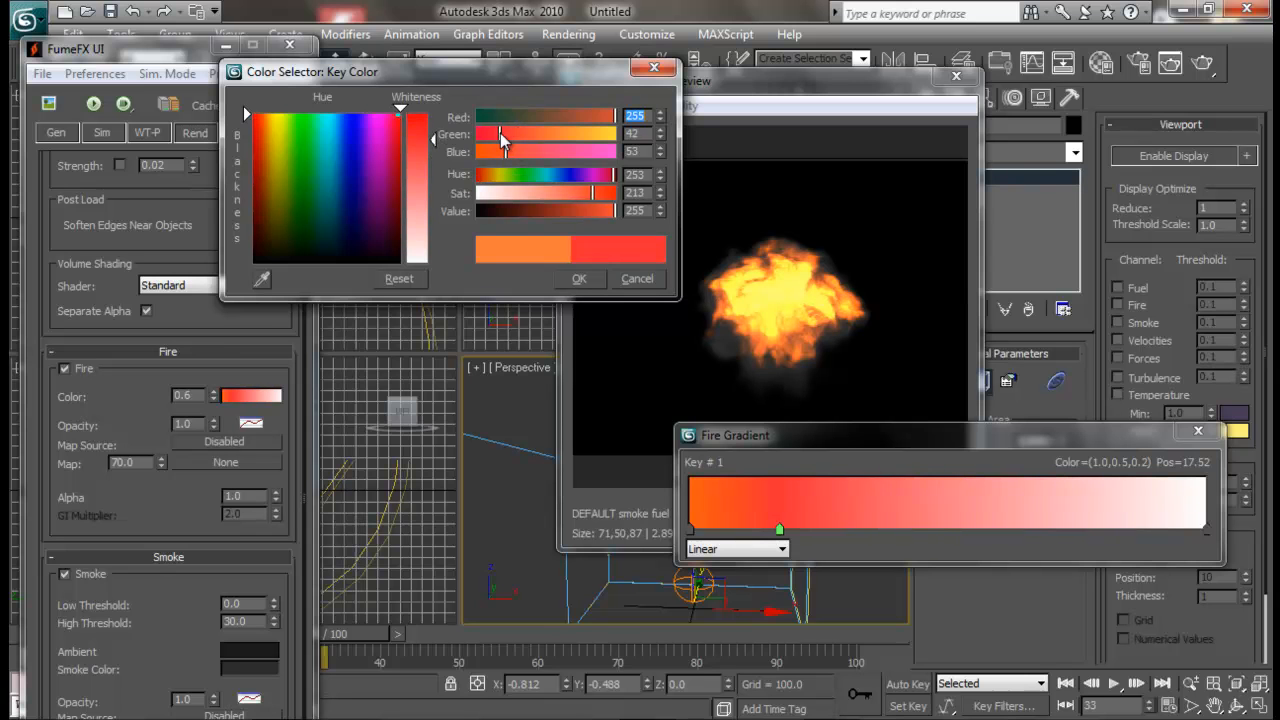
{"action": "left_click_drag", "start_coordinate": [613, 211], "coordinate": [579, 215]}
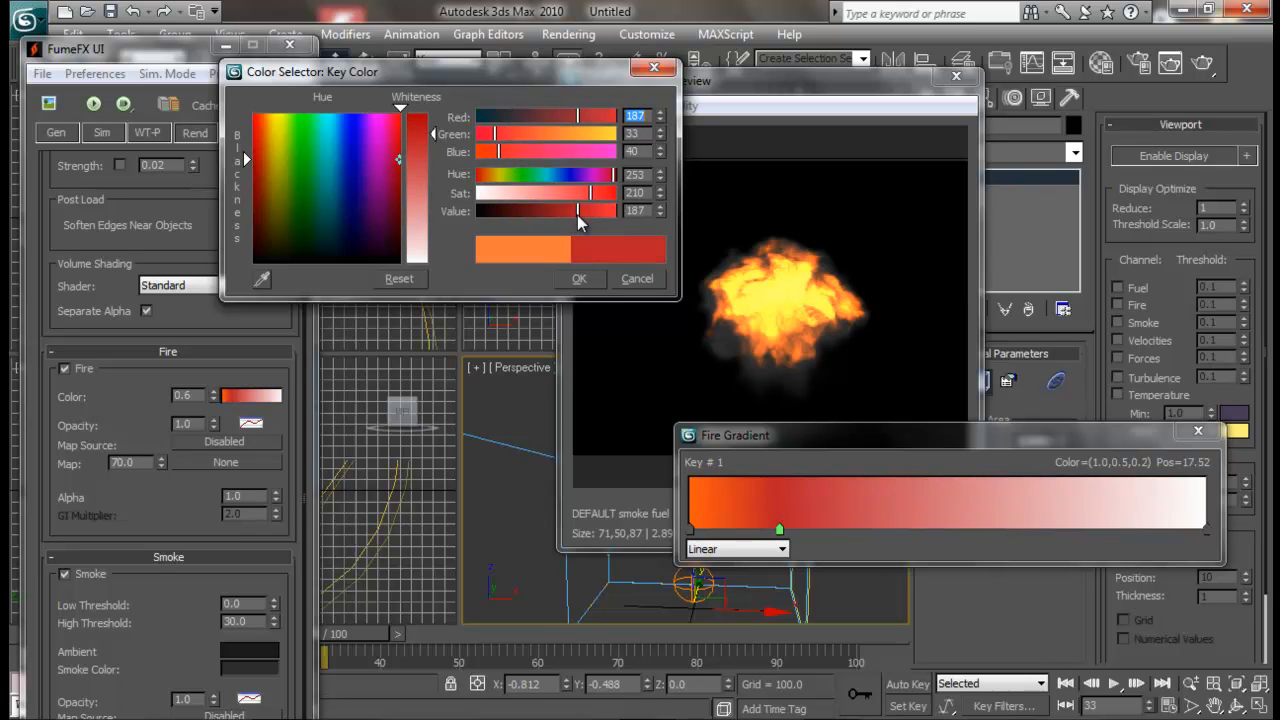
- Add a second fire gradient key at position 26.48 and colour it orange, about RGB 236, 135, 44
{"action": "left_click", "coordinate": [825, 528]}
{"action": "left_click", "coordinate": [826, 530]}
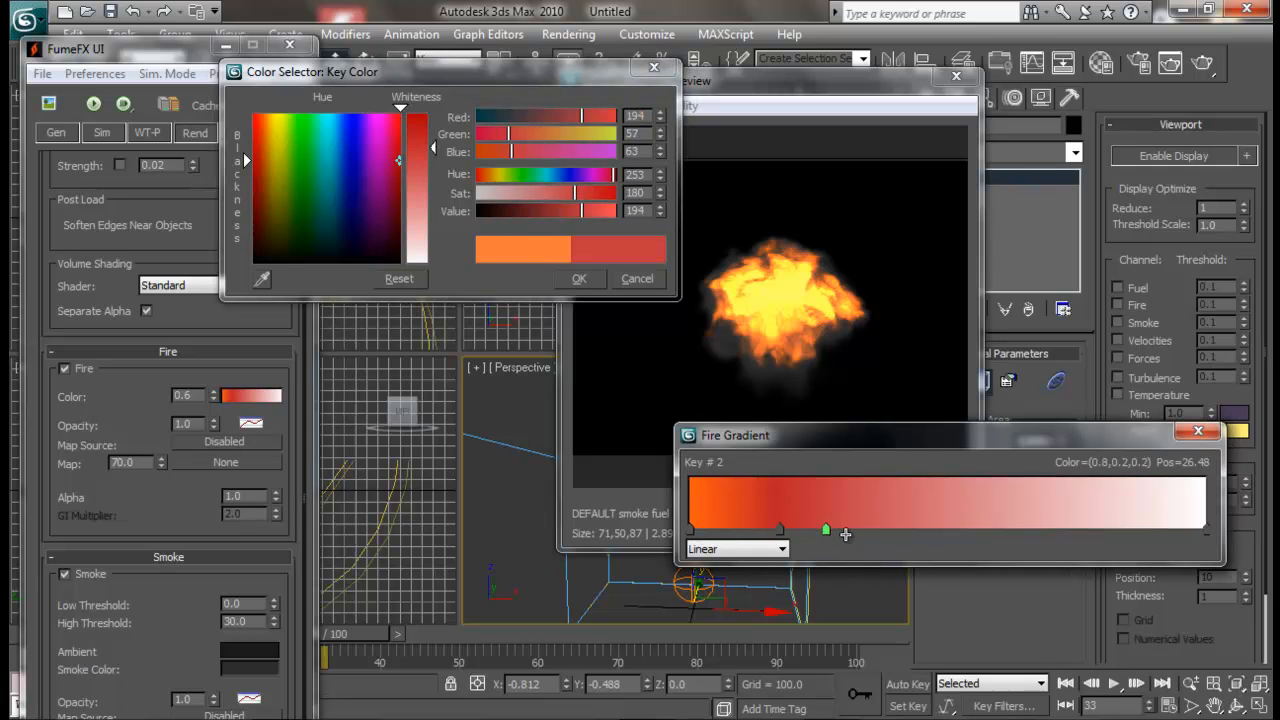
{"action": "left_click_drag", "start_coordinate": [540, 142], "coordinate": [544, 141]}
{"action": "left_click", "coordinate": [488, 151]}
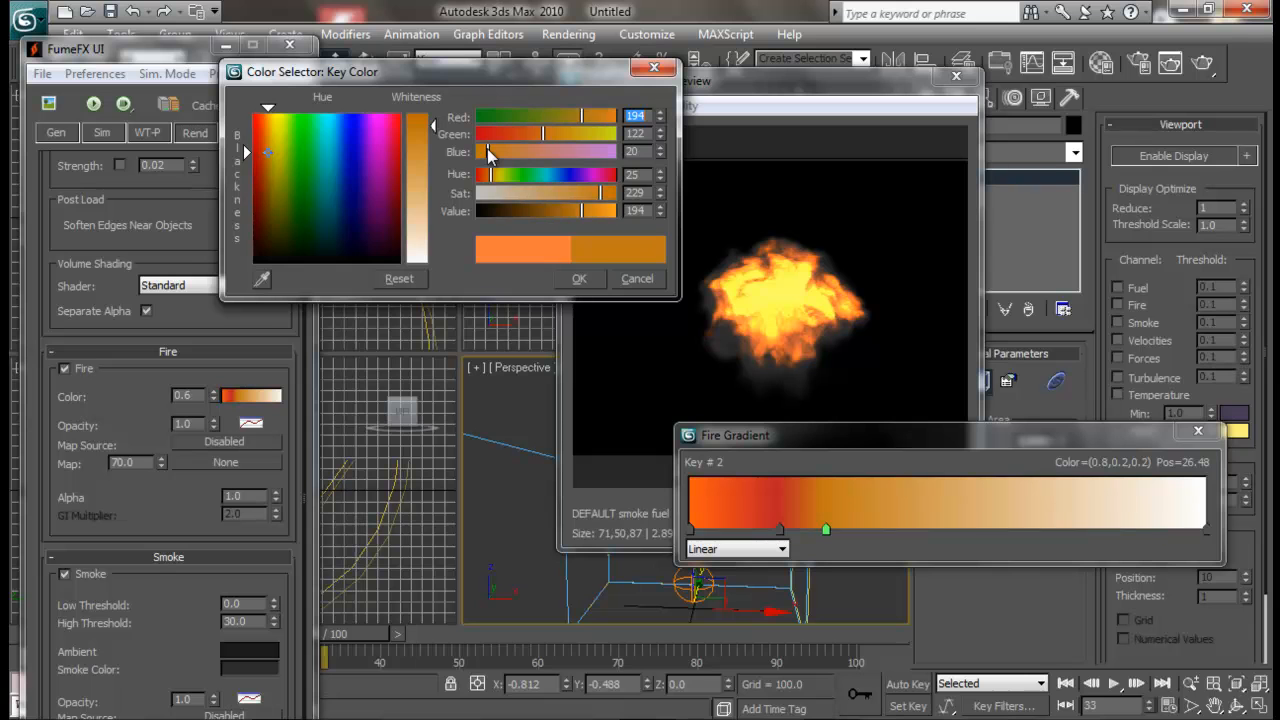
{"action": "left_click_drag", "start_coordinate": [598, 121], "coordinate": [606, 119]}
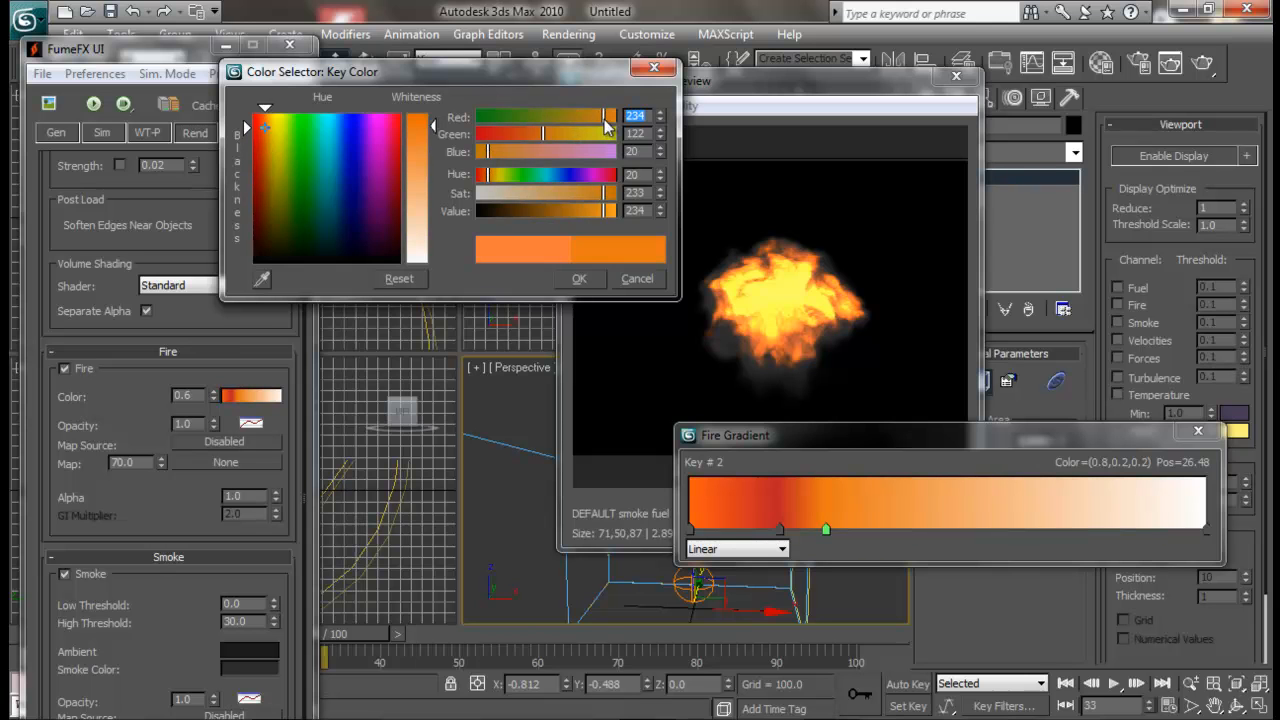
{"action": "left_click", "coordinate": [416, 141]}
{"action": "left_click", "coordinate": [584, 276]}
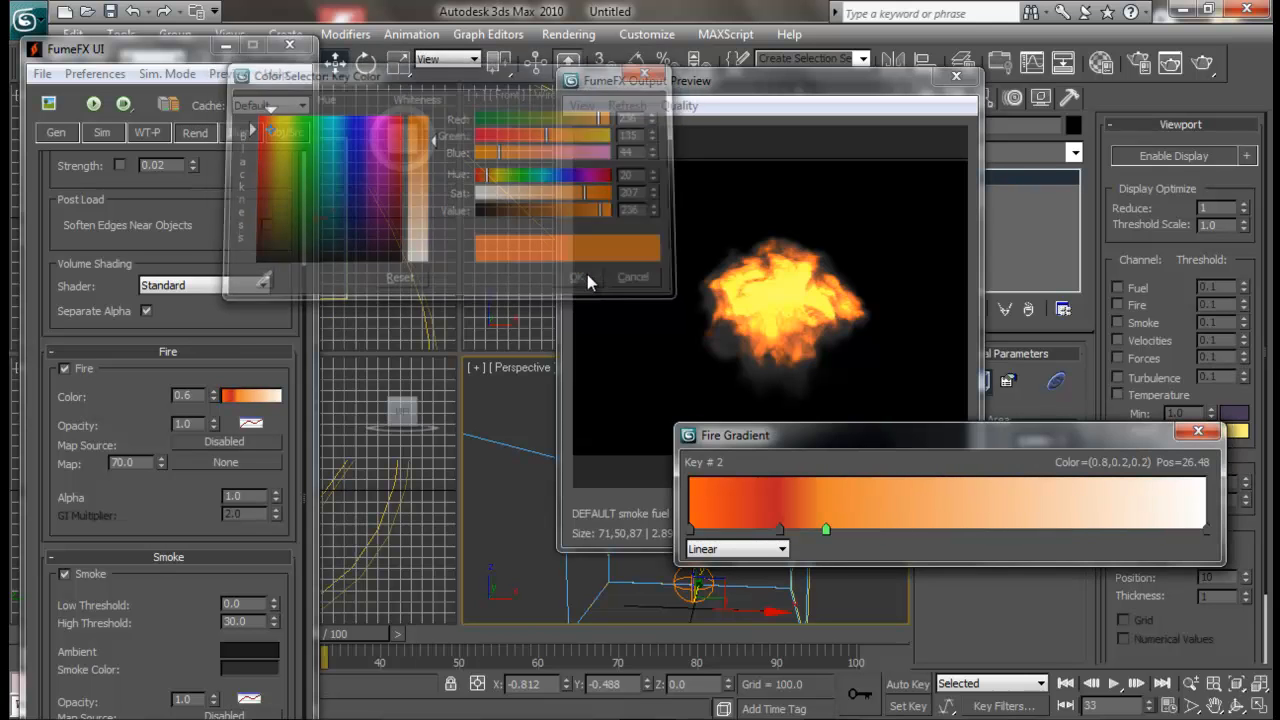
- Space out the inner gradient keys, nudging the red one and moving the orange one near the gradient's middle
{"action": "left_click_drag", "start_coordinate": [777, 531], "coordinate": [922, 531]}
{"action": "left_click", "coordinate": [688, 530]}
{"action": "left_click", "coordinate": [1206, 530]}
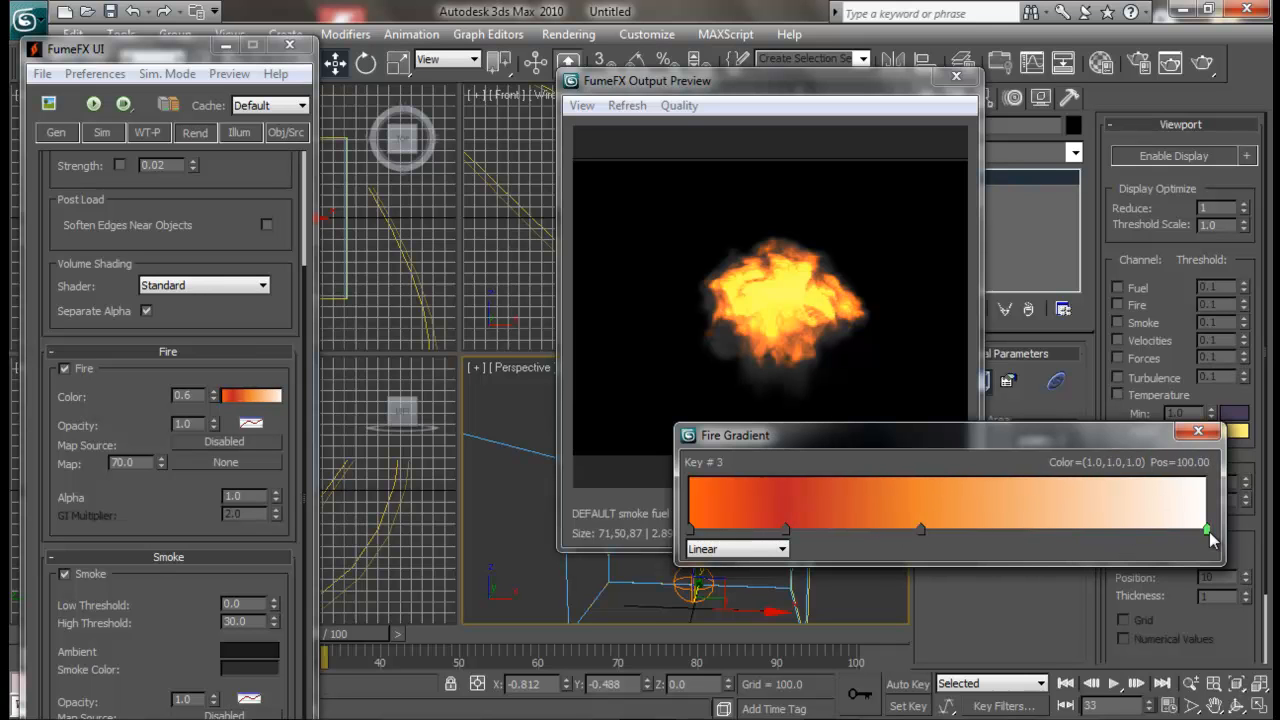
- Add a fire gradient key at position 81.90 and colour it yellow, RGB 240, 217, 64
{"action": "double_click", "coordinate": [1113, 532]}
{"action": "left_click", "coordinate": [415, 148]}
{"action": "left_click", "coordinate": [282, 131]}
{"action": "left_click_drag", "start_coordinate": [282, 131], "coordinate": [275, 125]}
{"action": "mouse_move", "coordinate": [404, 140]}
{"action": "left_mouse_down"}
{"action": "mouse_move", "coordinate": [423, 164]}
{"action": "mouse_move", "coordinate": [421, 152]}
{"action": "left_mouse_up"}
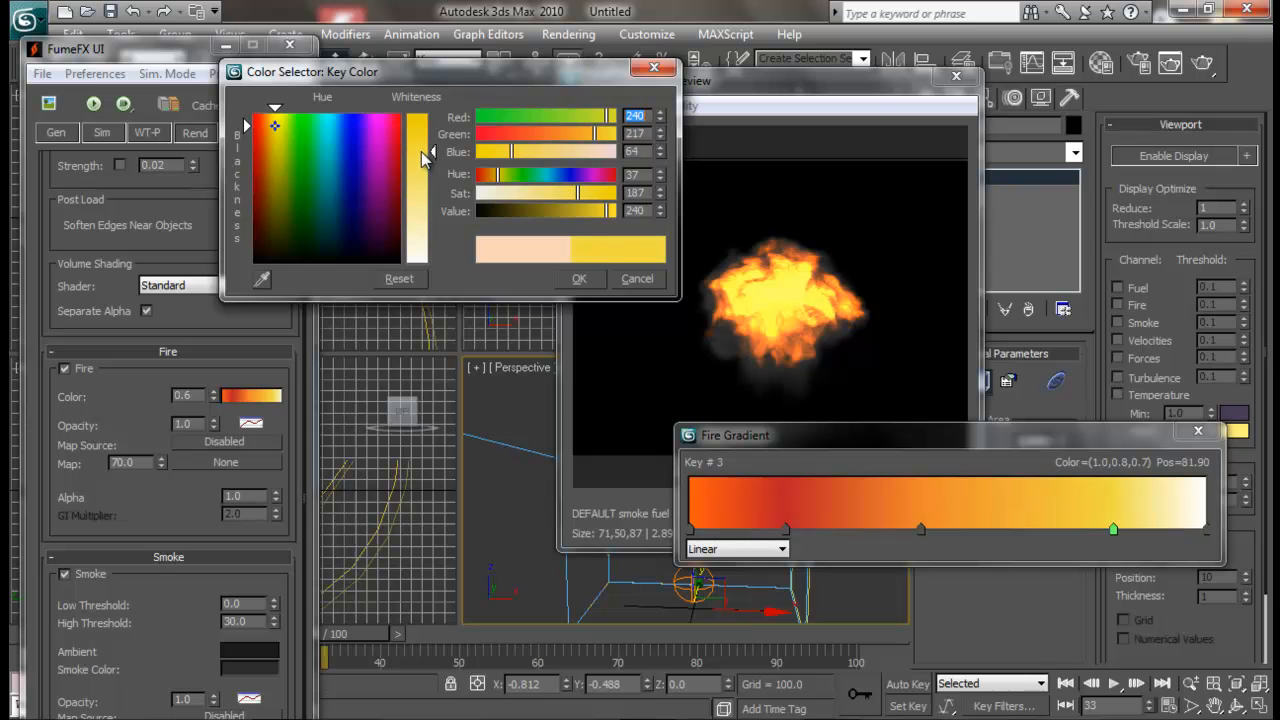
{"action": "left_click", "coordinate": [579, 279]}
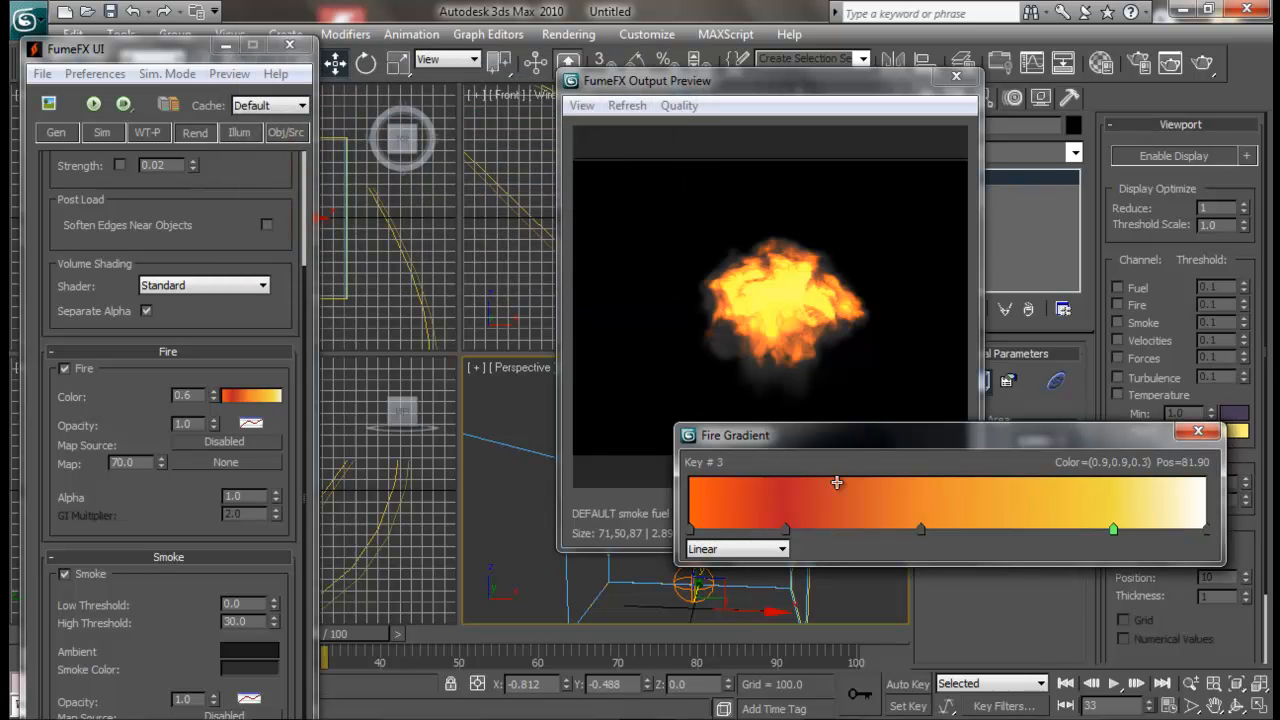
- Compare the fire gradient with the explosion preview by repositioning its window, and close the gradient
{"action": "left_click_drag", "start_coordinate": [820, 433], "coordinate": [747, 452]}
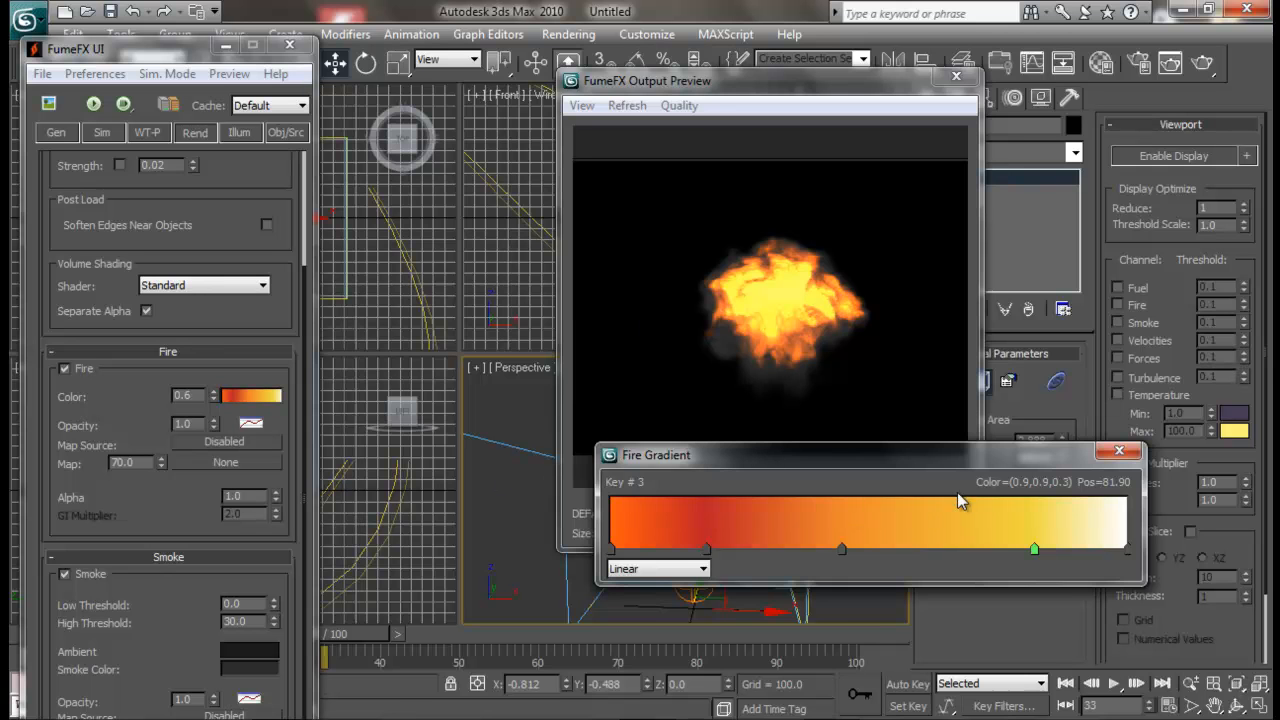
{"action": "left_click_drag", "start_coordinate": [1049, 458], "coordinate": [932, 404]}
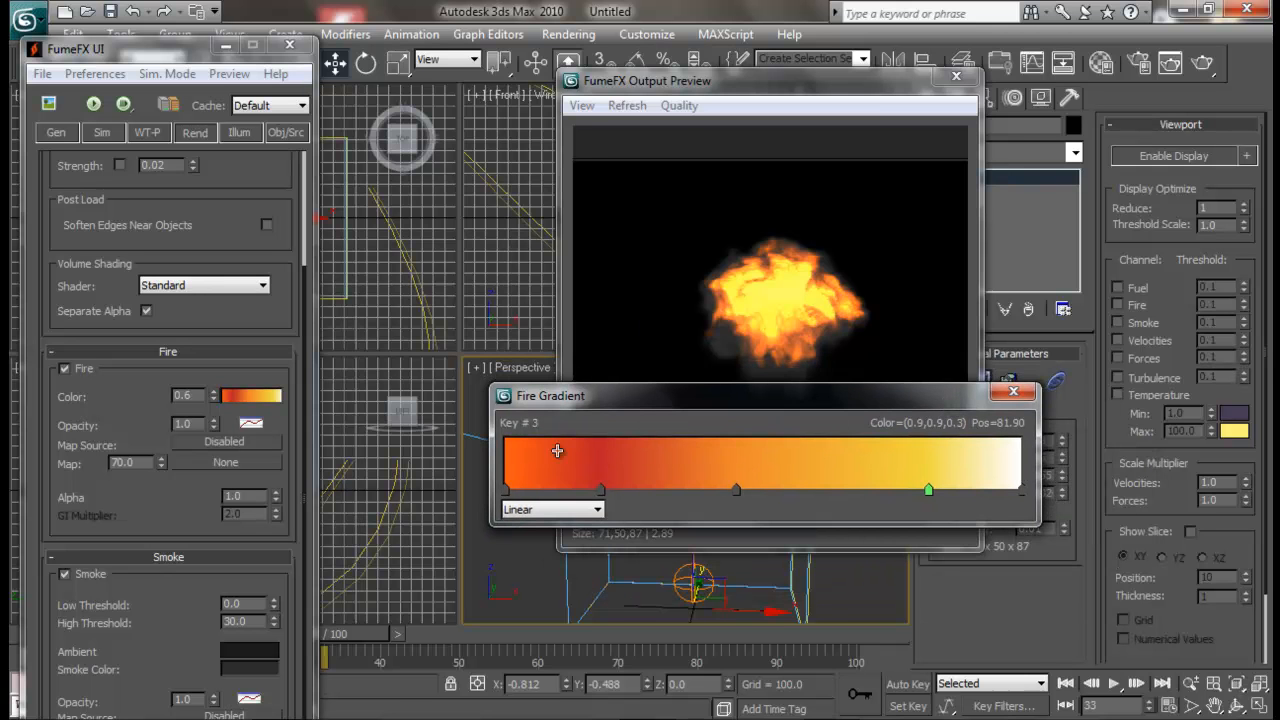
{"action": "left_click_drag", "start_coordinate": [650, 401], "coordinate": [502, 440]}
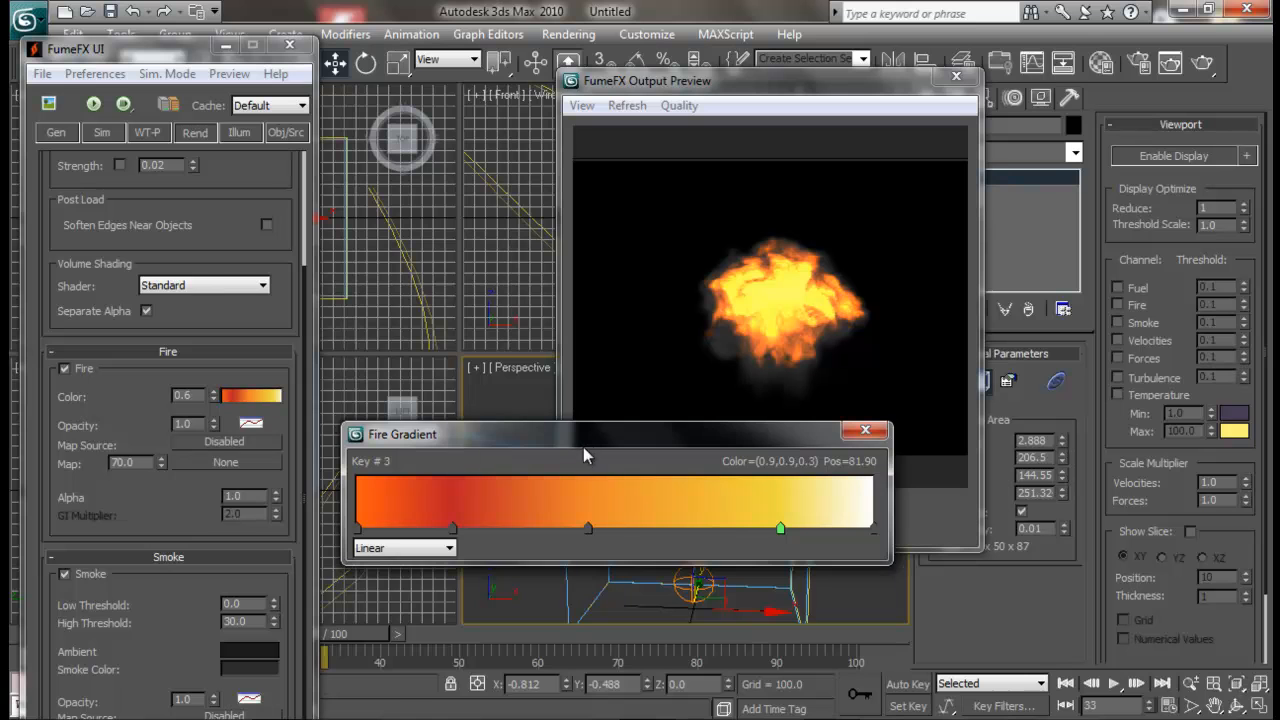
{"action": "left_click_drag", "start_coordinate": [583, 447], "coordinate": [425, 442]}
{"action": "left_click", "coordinate": [702, 431]}
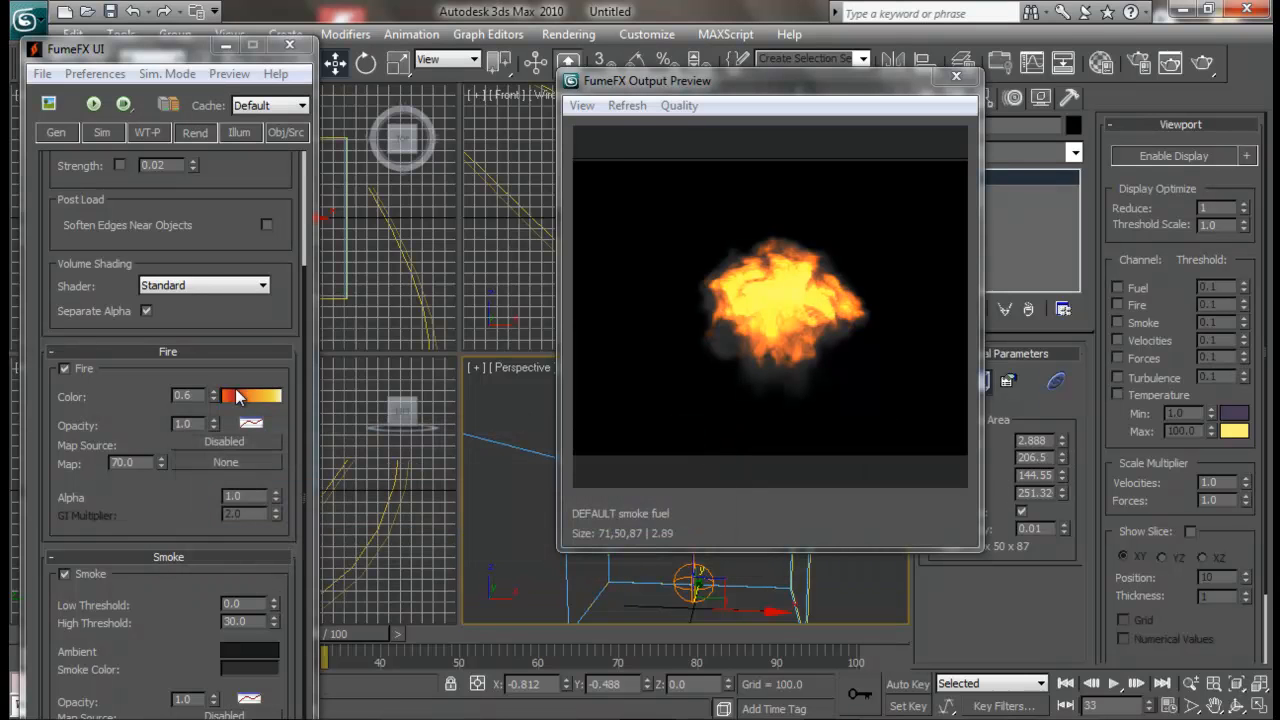
- Set the fire Color multiplier to 1.0 and the fire Opacity to 0.4
{"action": "left_click", "coordinate": [194, 397]}
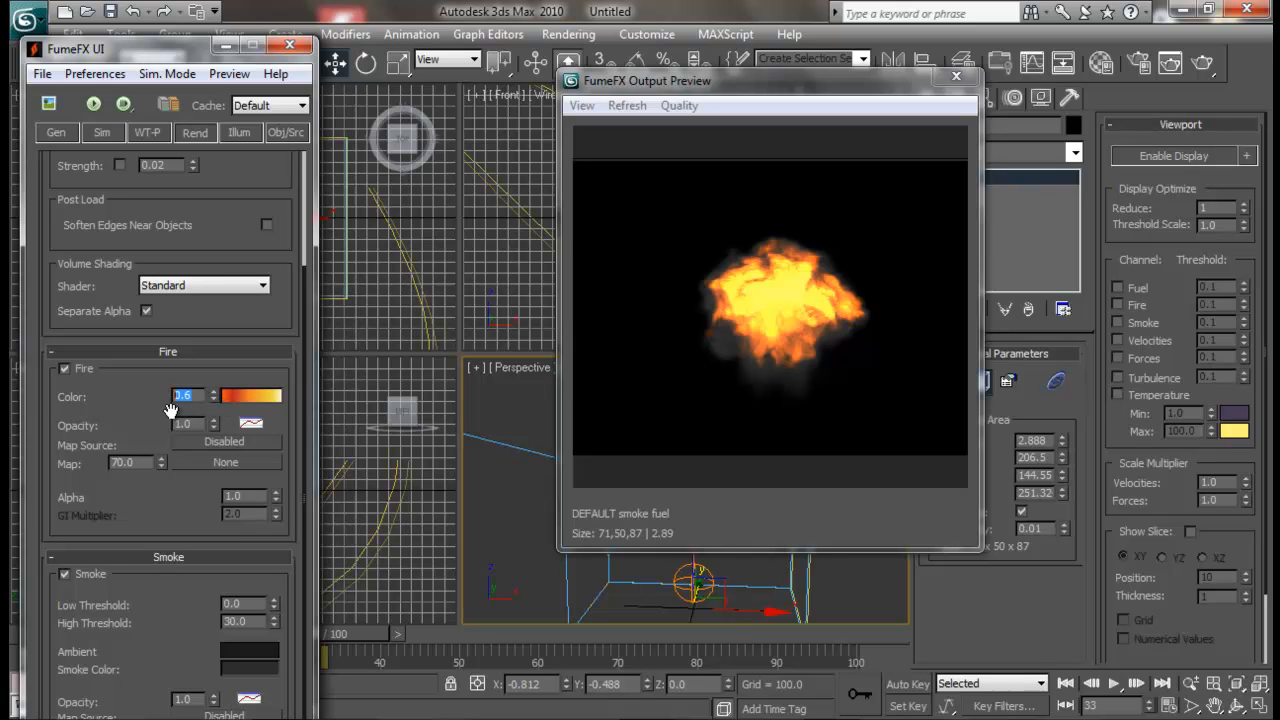
{"action": "left_click_drag", "start_coordinate": [171, 409], "coordinate": [230, 410]}
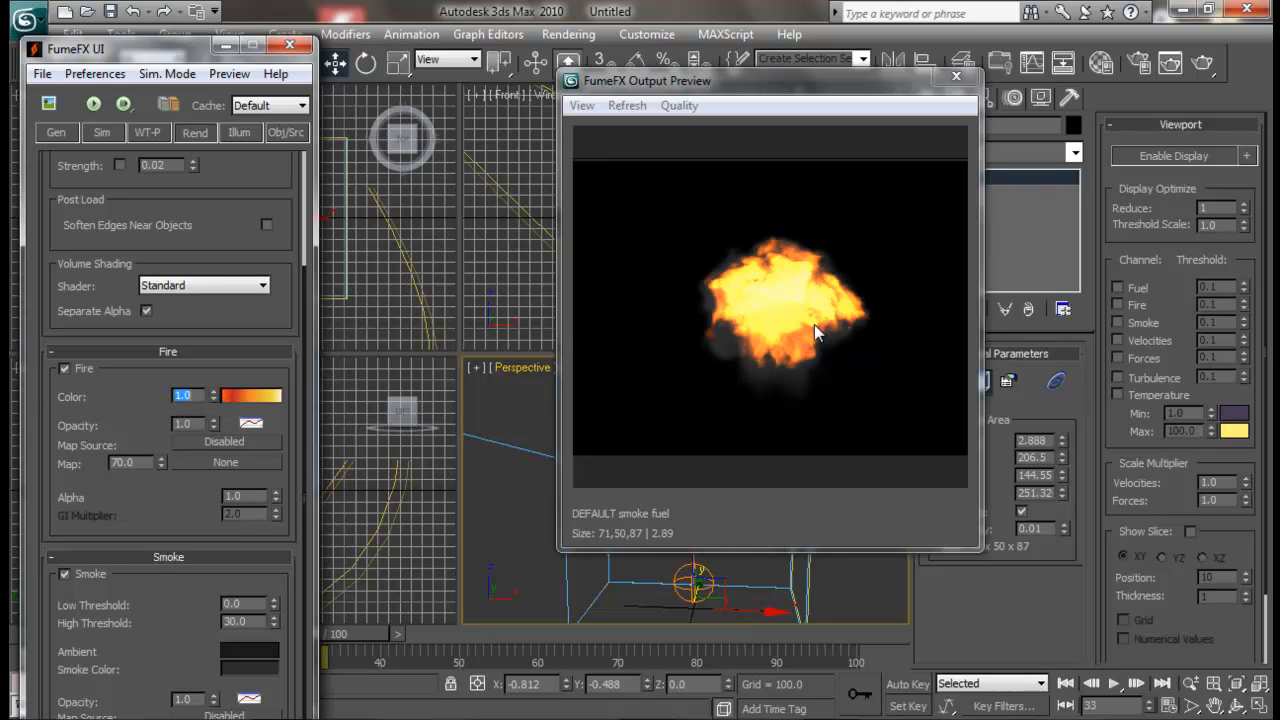
{"action": "left_click_drag", "start_coordinate": [205, 425], "coordinate": [55, 418]}
{"action": "key", "text": "Return"}
{"action": "type", "text": "0.4"}
{"action": "key", "text": "Return"}
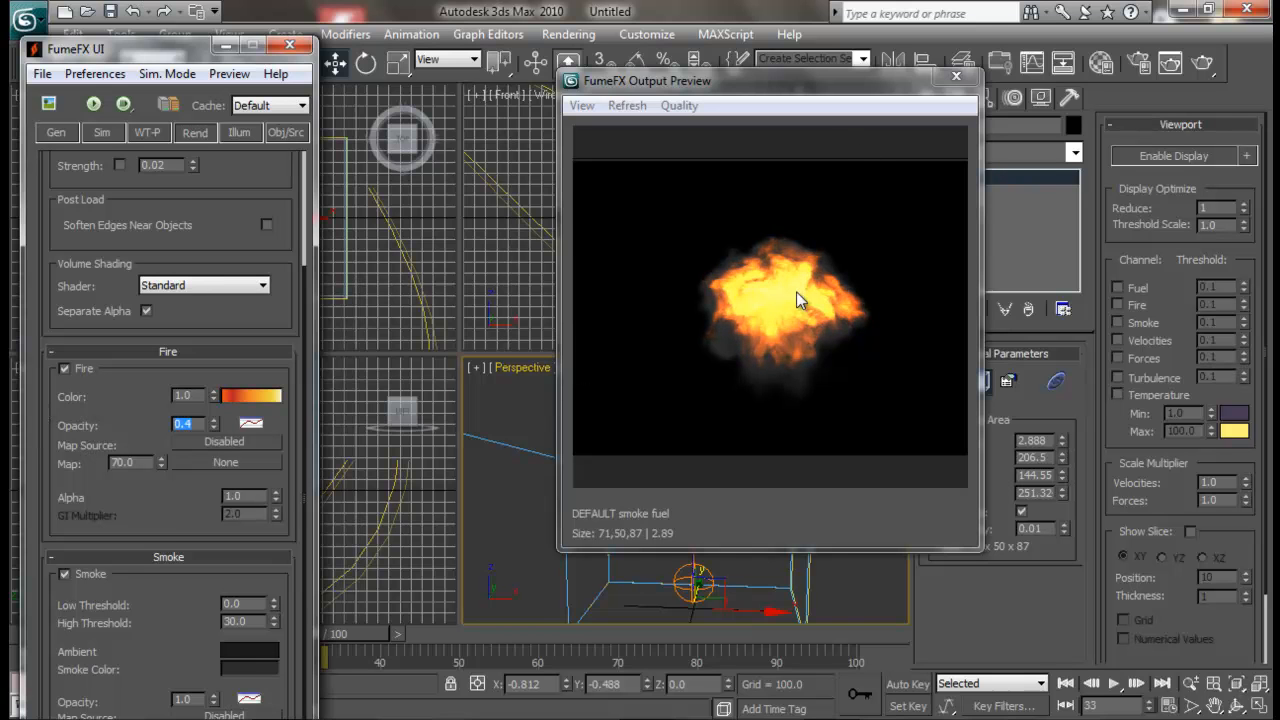
- Open the Fire AFC opacity curve and shift its low point to about 35.7, 0.27 and its peak to about 23.5, 1.01
{"action": "left_click", "coordinate": [250, 425]}
{"action": "left_click_drag", "start_coordinate": [566, 233], "coordinate": [929, 364]}
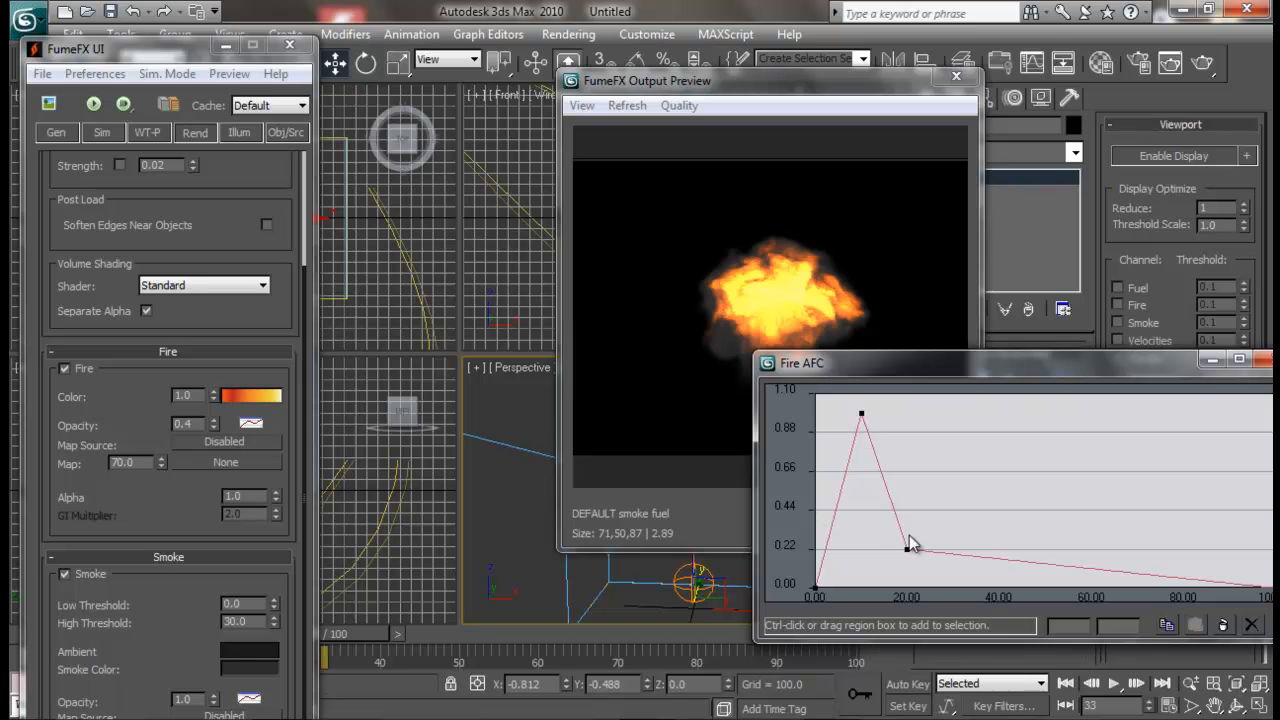
{"action": "left_click_drag", "start_coordinate": [908, 550], "coordinate": [979, 541]}
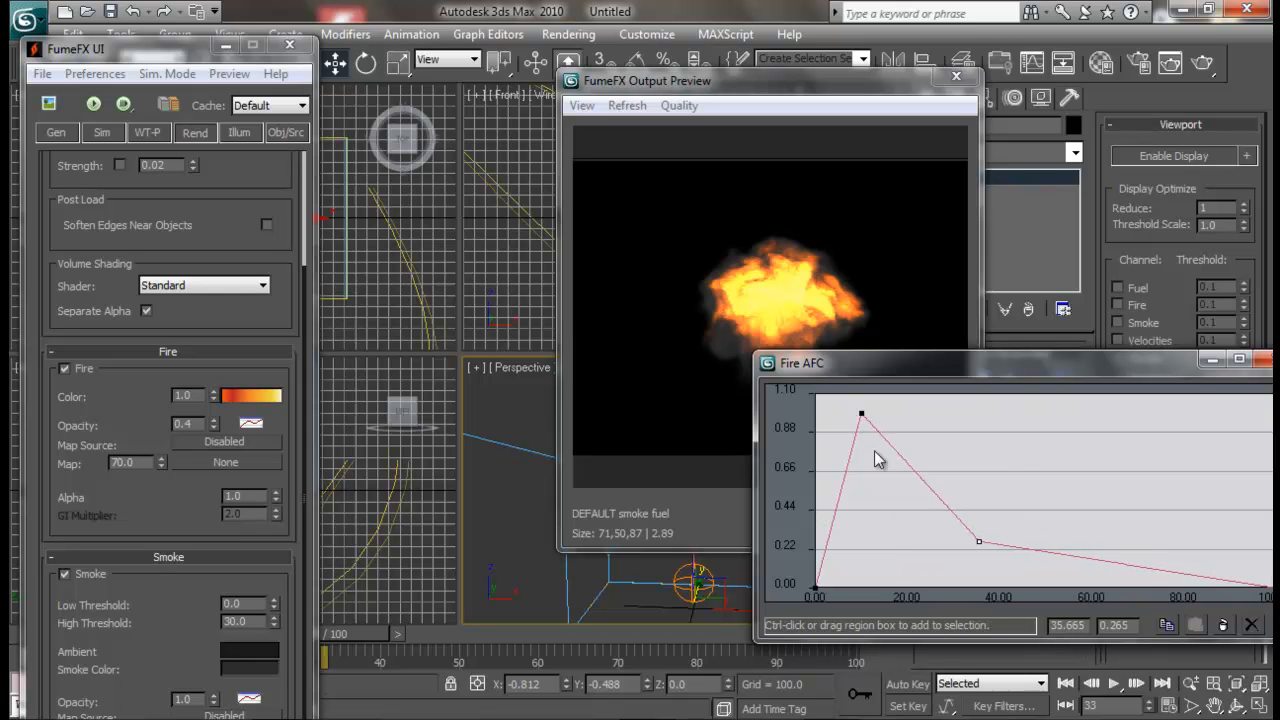
{"action": "left_click_drag", "start_coordinate": [860, 411], "coordinate": [923, 410]}
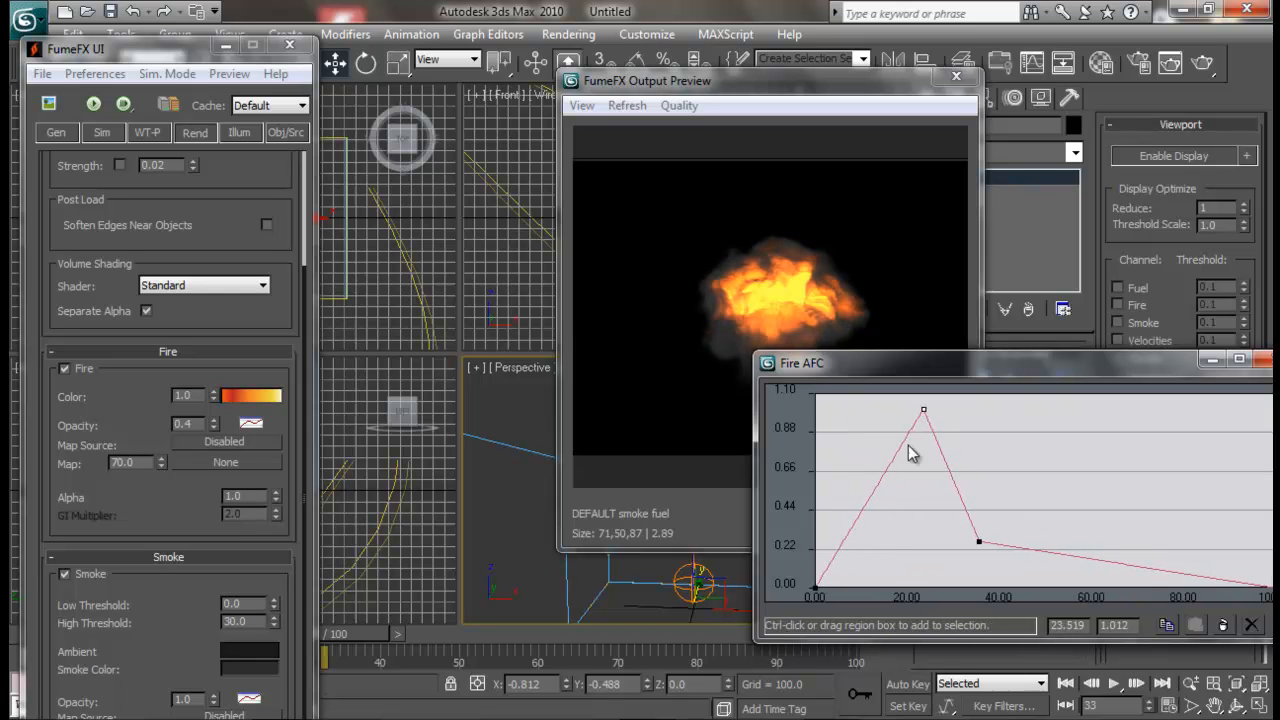
- Bend the fire curve's rising segment through a point near 10.7, 0.48 and pull the peak back to about 14
{"action": "mouse_move", "coordinate": [872, 494]}
{"action": "left_mouse_down"}
{"action": "mouse_move", "coordinate": [889, 517]}
{"action": "mouse_move", "coordinate": [877, 508]}
{"action": "left_mouse_up"}
{"action": "left_click", "coordinate": [871, 494]}
{"action": "left_click_drag", "start_coordinate": [923, 410], "coordinate": [877, 413]}
{"action": "left_click", "coordinate": [874, 504]}
{"action": "mouse_move", "coordinate": [874, 504]}
{"action": "left_mouse_down"}
{"action": "mouse_move", "coordinate": [873, 520]}
{"action": "mouse_move", "coordinate": [860, 494]}
{"action": "mouse_move", "coordinate": [864, 504]}
{"action": "left_mouse_up"}
{"action": "left_click_drag", "start_coordinate": [898, 378], "coordinate": [793, 453]}
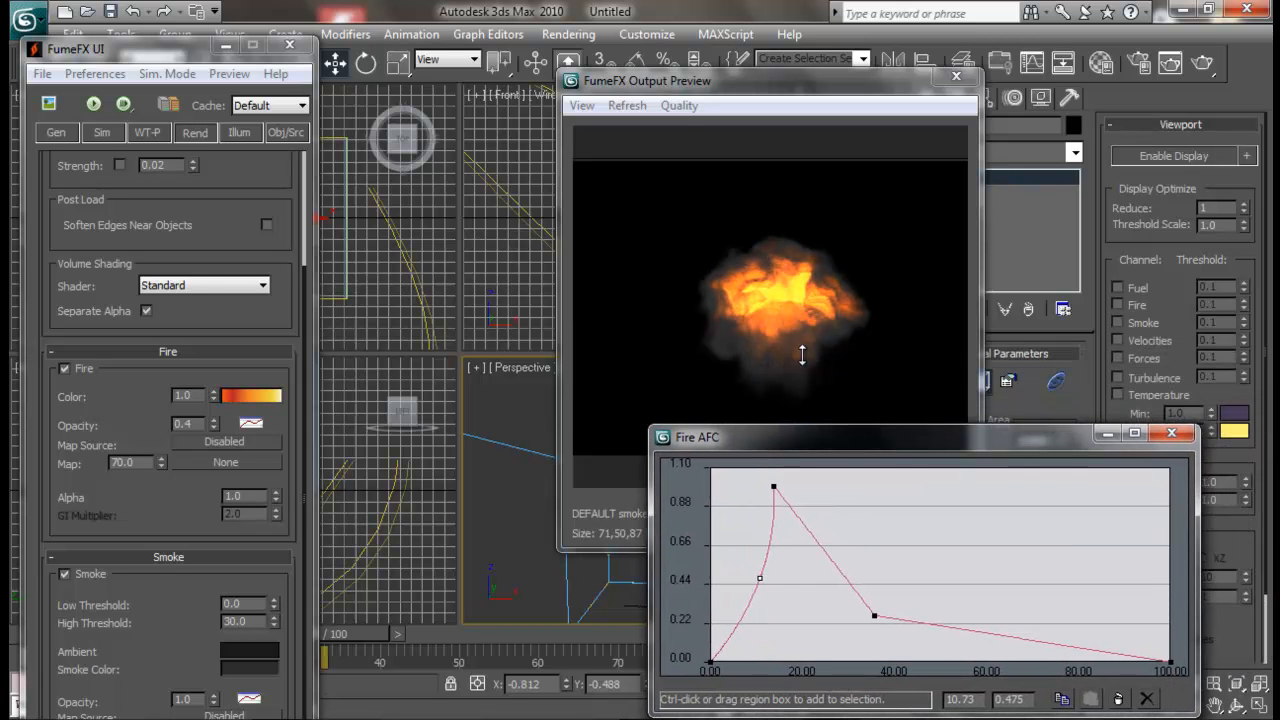
- Straighten the curve's rise, raise the low point to about 34, 0.39, and bend both falling segments slightly inward
{"action": "left_click_drag", "start_coordinate": [763, 574], "coordinate": [788, 590]}
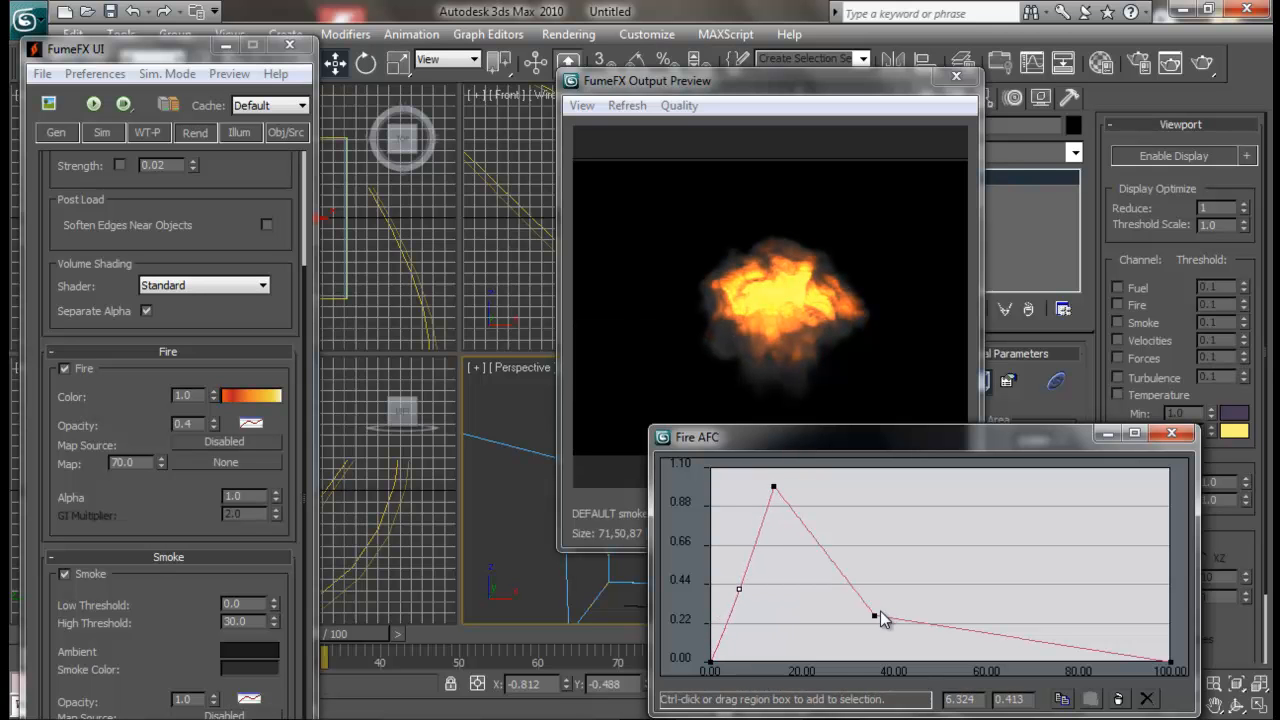
{"action": "left_click_drag", "start_coordinate": [873, 618], "coordinate": [865, 593]}
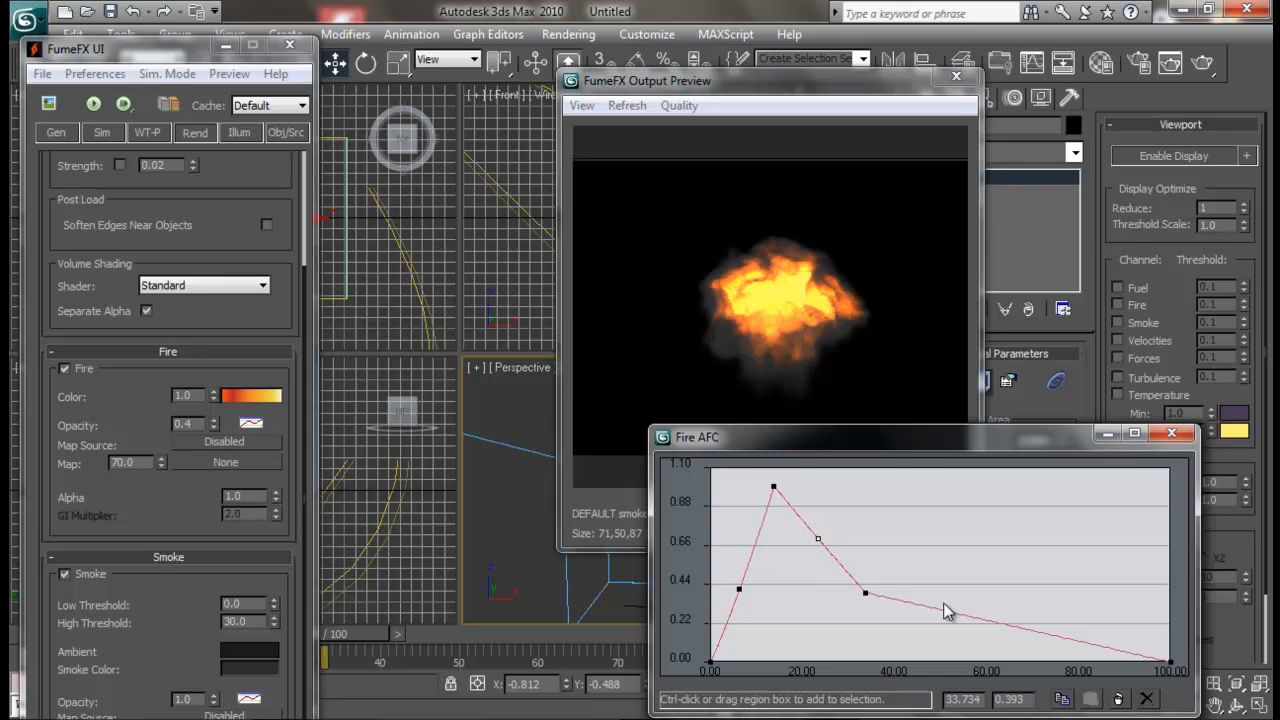
{"action": "left_click_drag", "start_coordinate": [820, 537], "coordinate": [808, 548]}
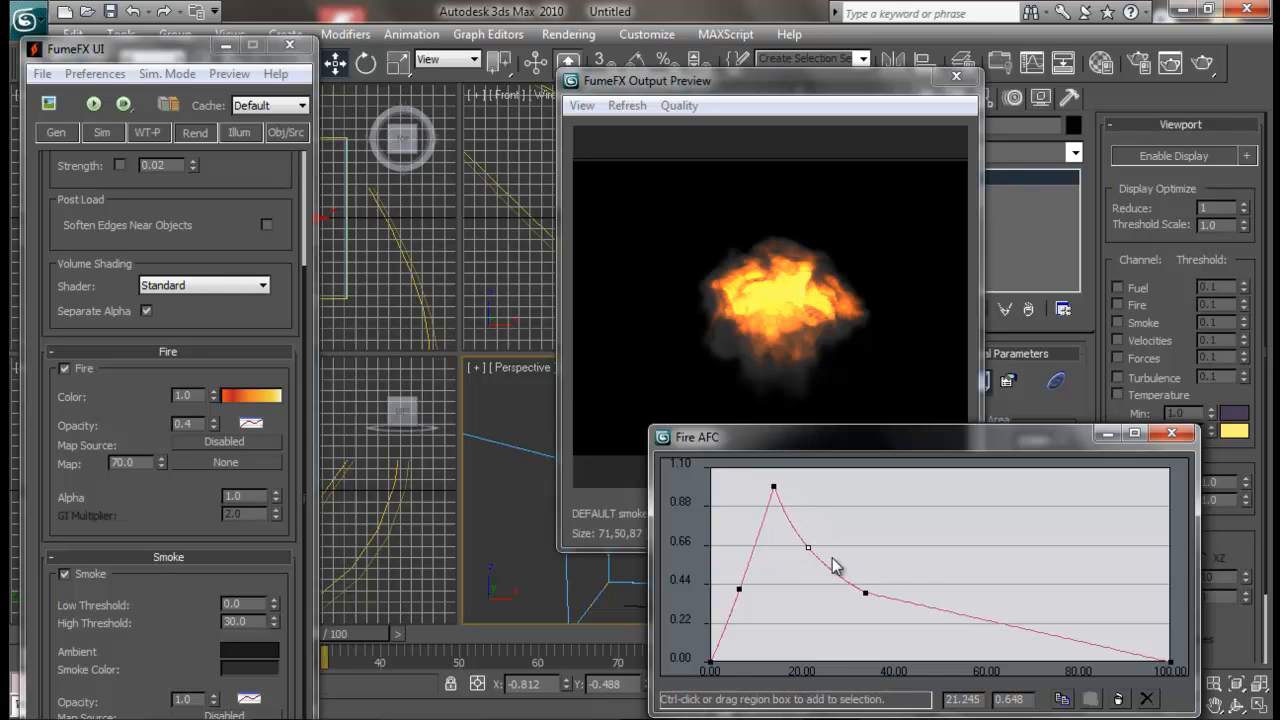
{"action": "left_click_drag", "start_coordinate": [981, 620], "coordinate": [977, 626]}
- Fine-tune the fire curve's peak to about 12 and its rising point to about 7.8, 0.44, straighten the first descent, and close the curve
{"action": "left_click_drag", "start_coordinate": [738, 592], "coordinate": [749, 597]}
{"action": "mouse_move", "coordinate": [771, 484]}
{"action": "left_mouse_down"}
{"action": "mouse_move", "coordinate": [746, 490]}
{"action": "mouse_move", "coordinate": [765, 484]}
{"action": "left_mouse_up"}
{"action": "left_click_drag", "start_coordinate": [808, 547], "coordinate": [819, 540]}
{"action": "left_click_drag", "start_coordinate": [751, 598], "coordinate": [745, 584]}
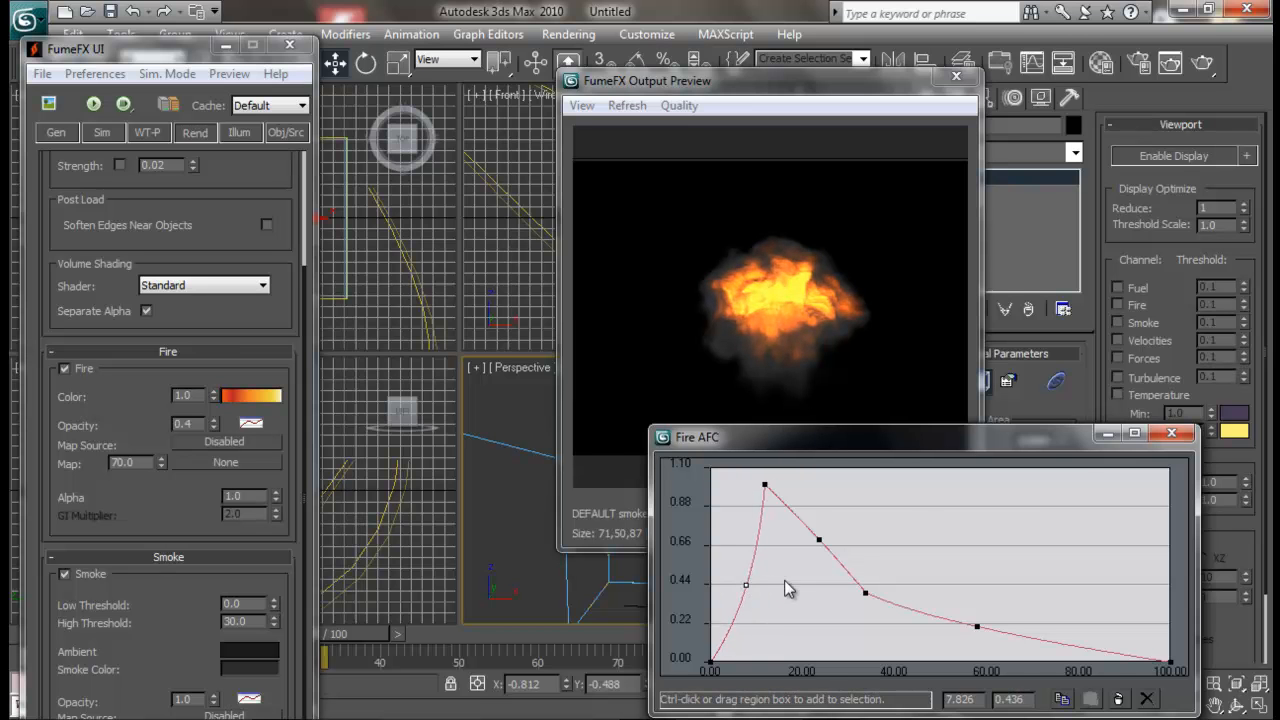
{"action": "left_click", "coordinate": [1171, 433]}
- Set the smoke Opacity to 8.0, previewing the explosion at frames 40 and 39
{"action": "left_click_drag", "start_coordinate": [171, 512], "coordinate": [156, 298]}
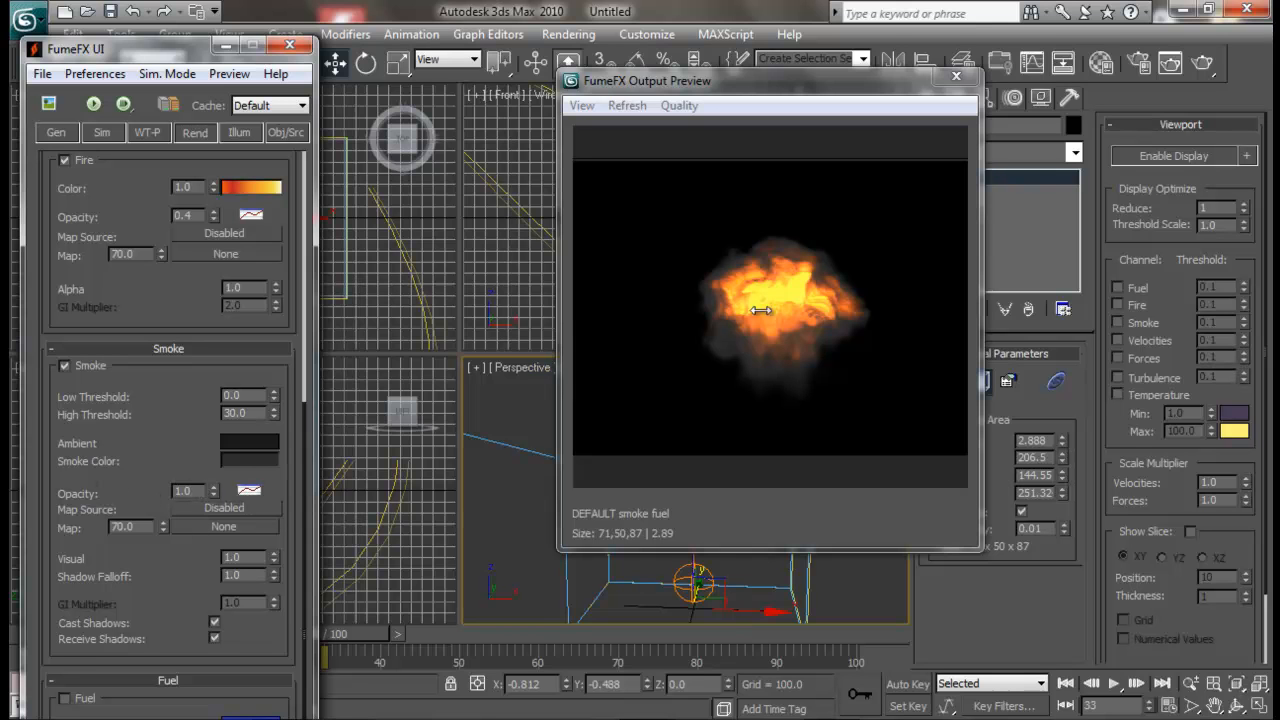
{"action": "left_click_drag", "start_coordinate": [373, 632], "coordinate": [426, 632]}
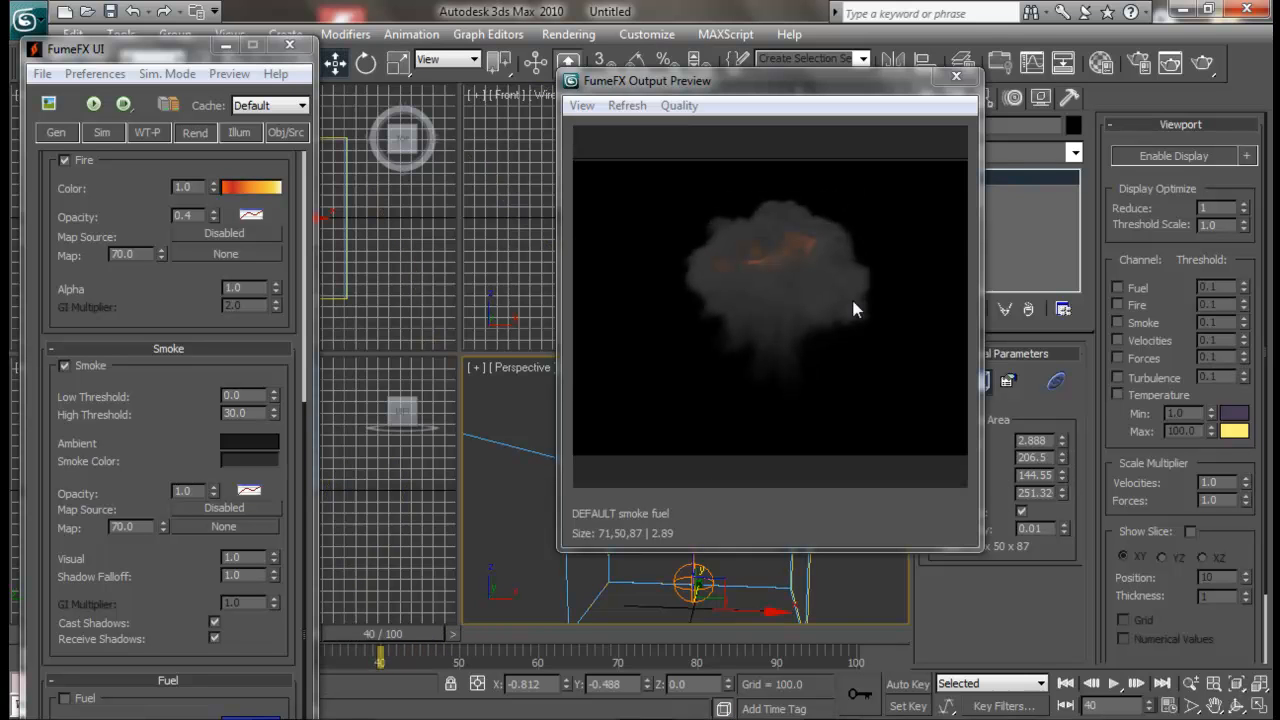
{"action": "double_click", "coordinate": [185, 491]}
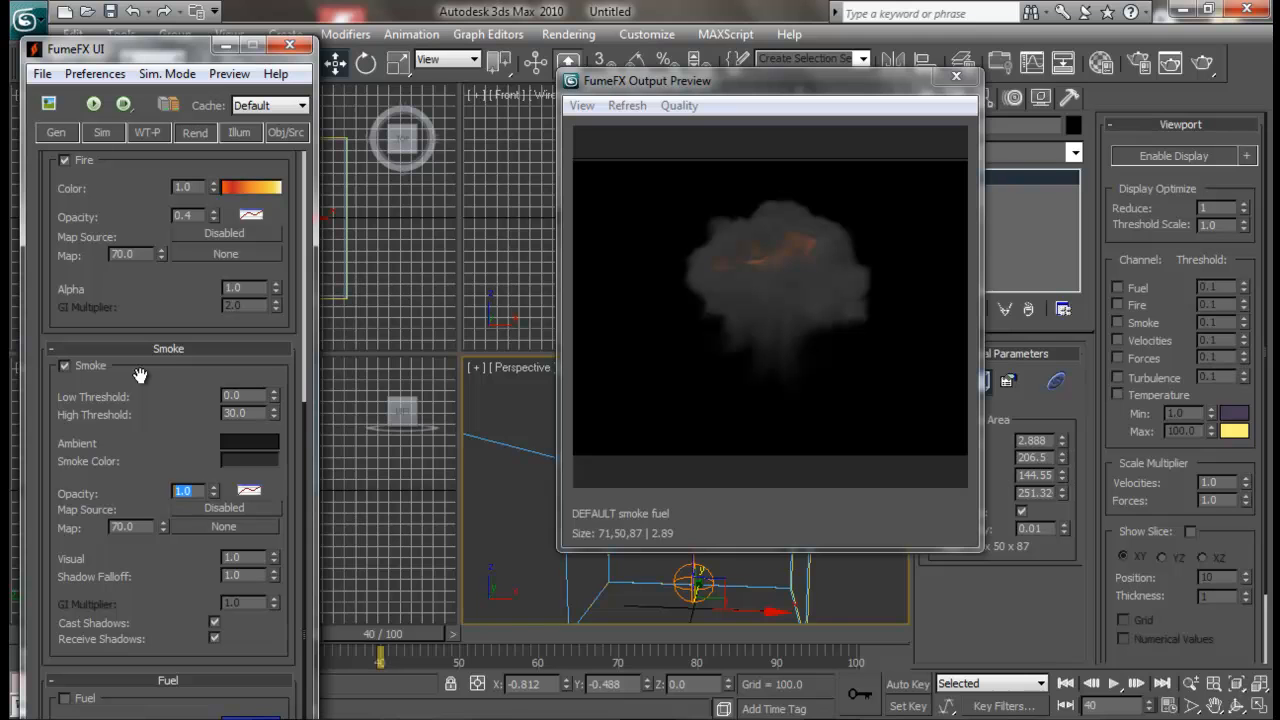
{"action": "key", "text": "Return"}
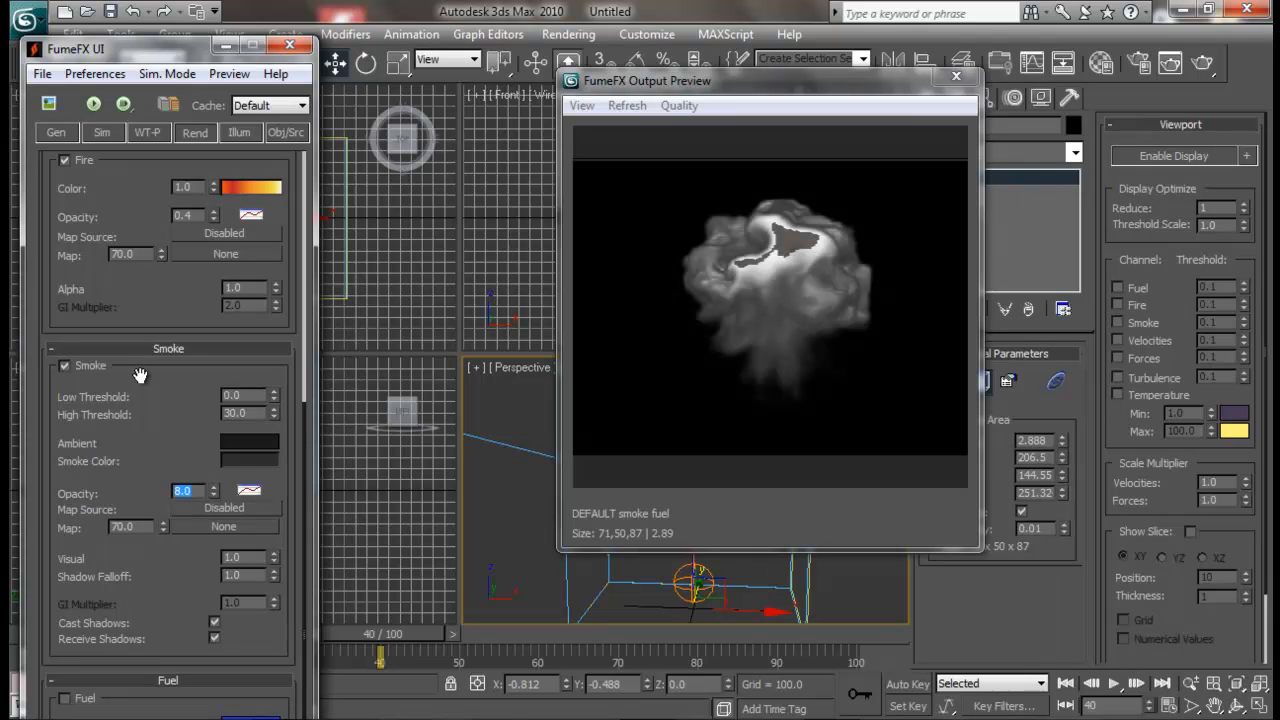
{"action": "left_click_drag", "start_coordinate": [413, 626], "coordinate": [404, 658]}
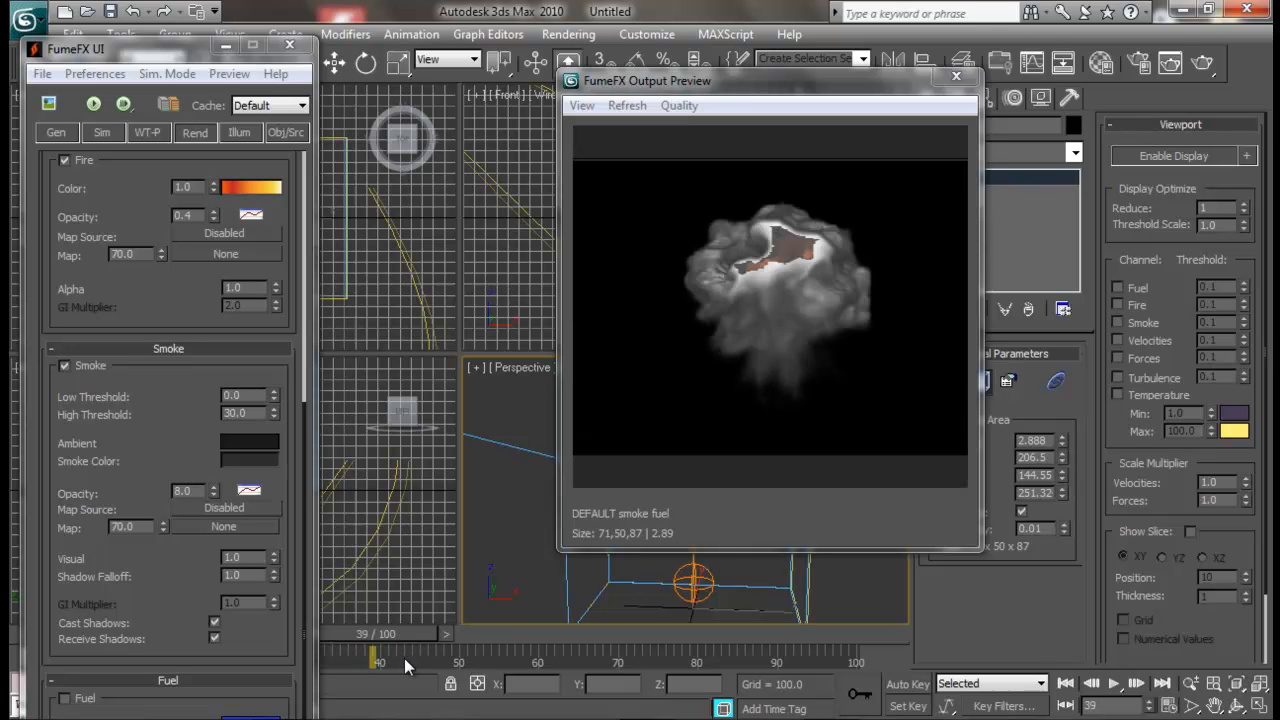
- Render the Perspective view at frame 39 to examine the dark smoke and fire
{"action": "left_click", "coordinate": [1205, 64]}
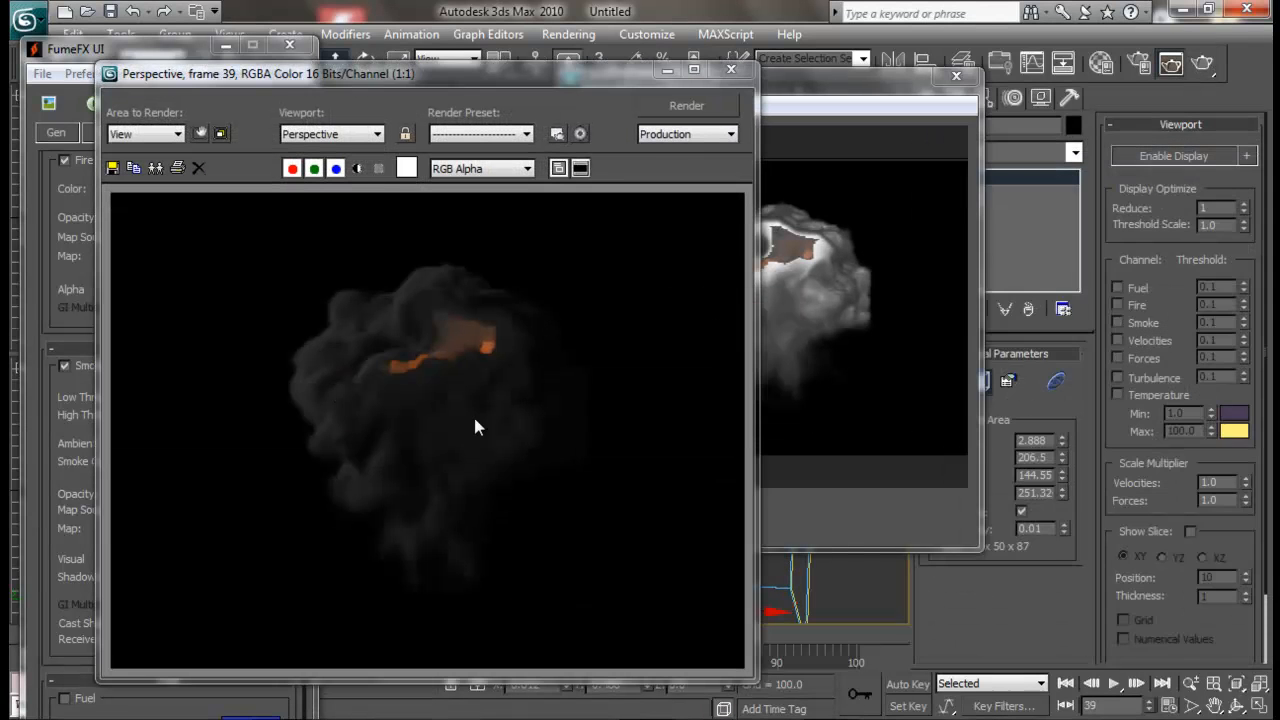
{"action": "left_click", "coordinate": [731, 69]}
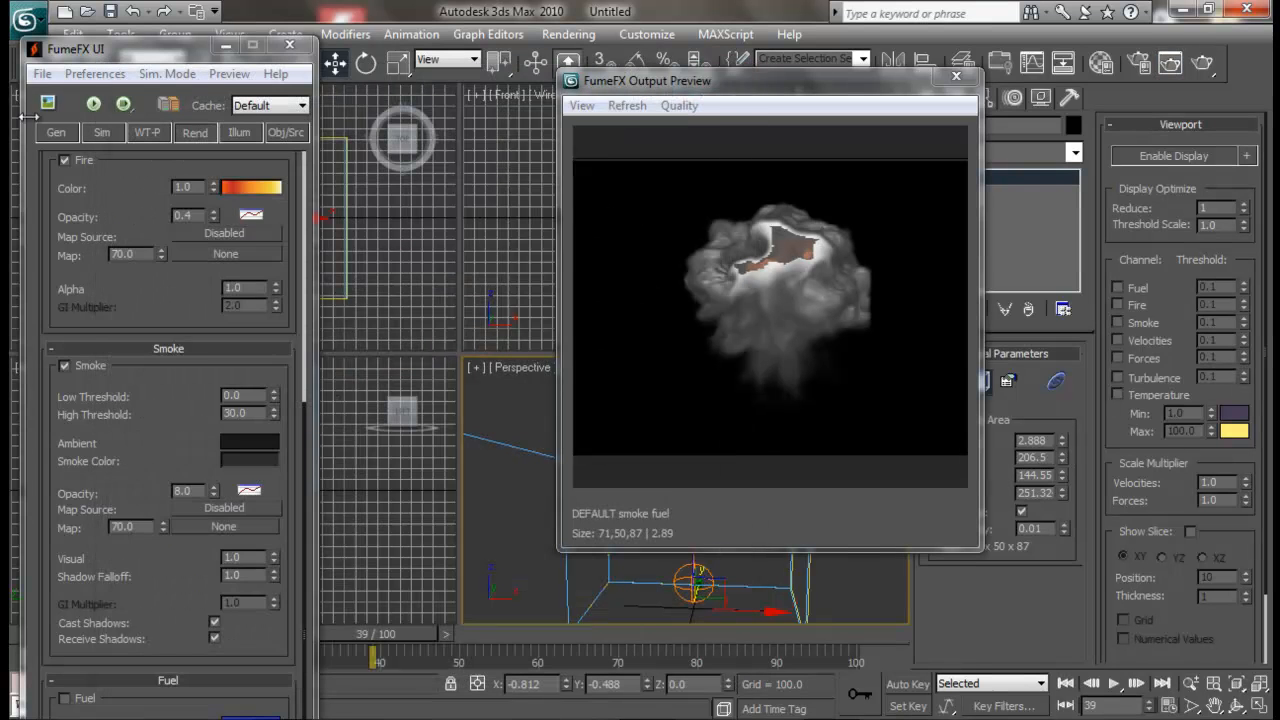
{"action": "left_click", "coordinate": [57, 132]}
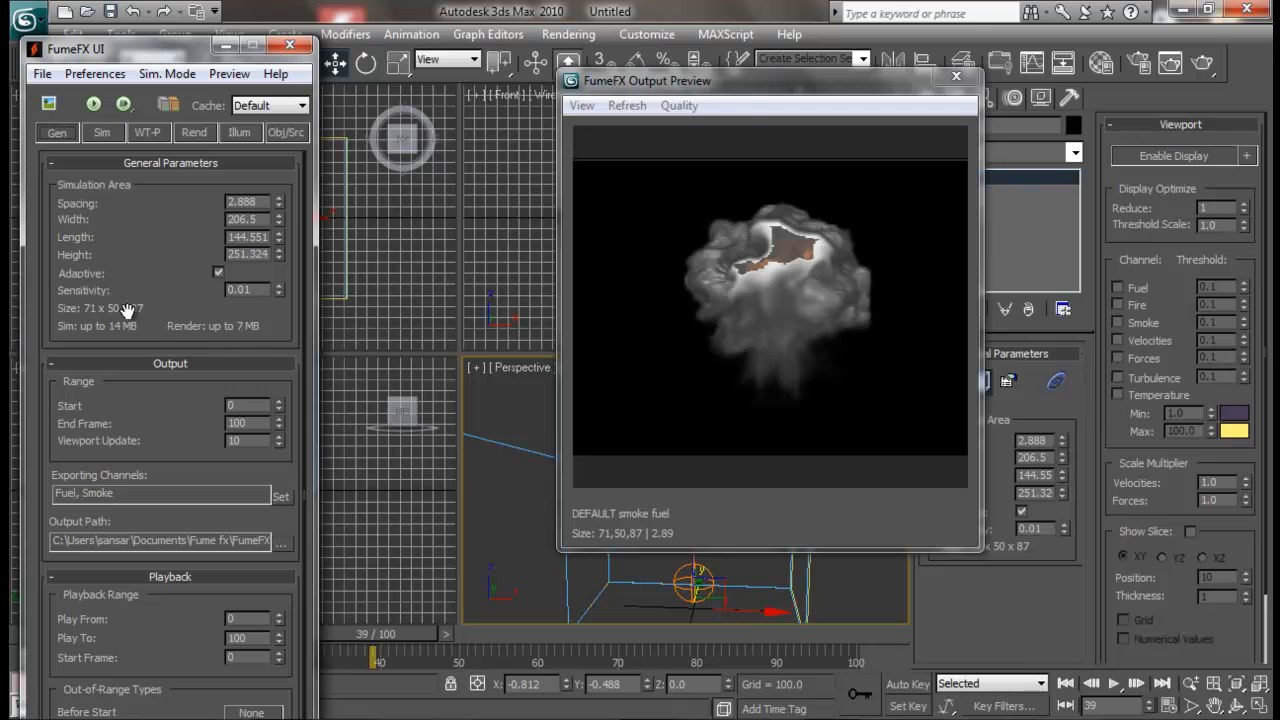
{"action": "left_click", "coordinate": [1206, 63]}
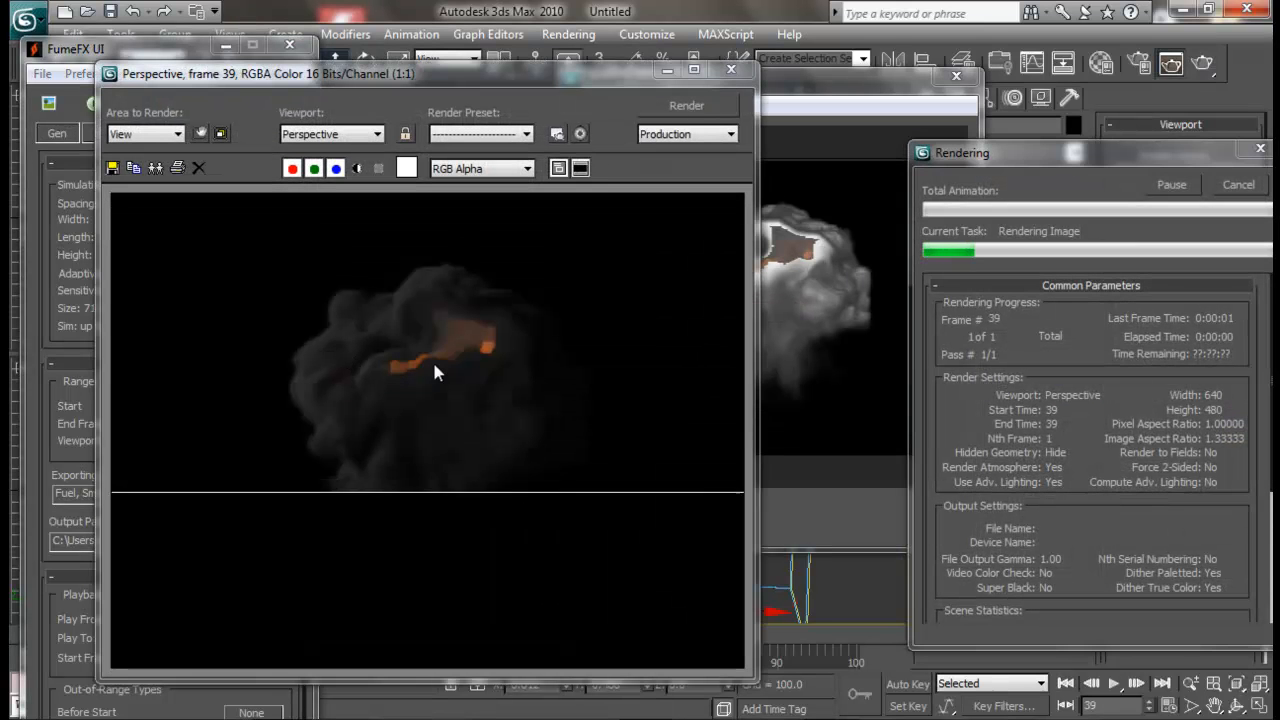
{"action": "left_click", "coordinate": [731, 70]}
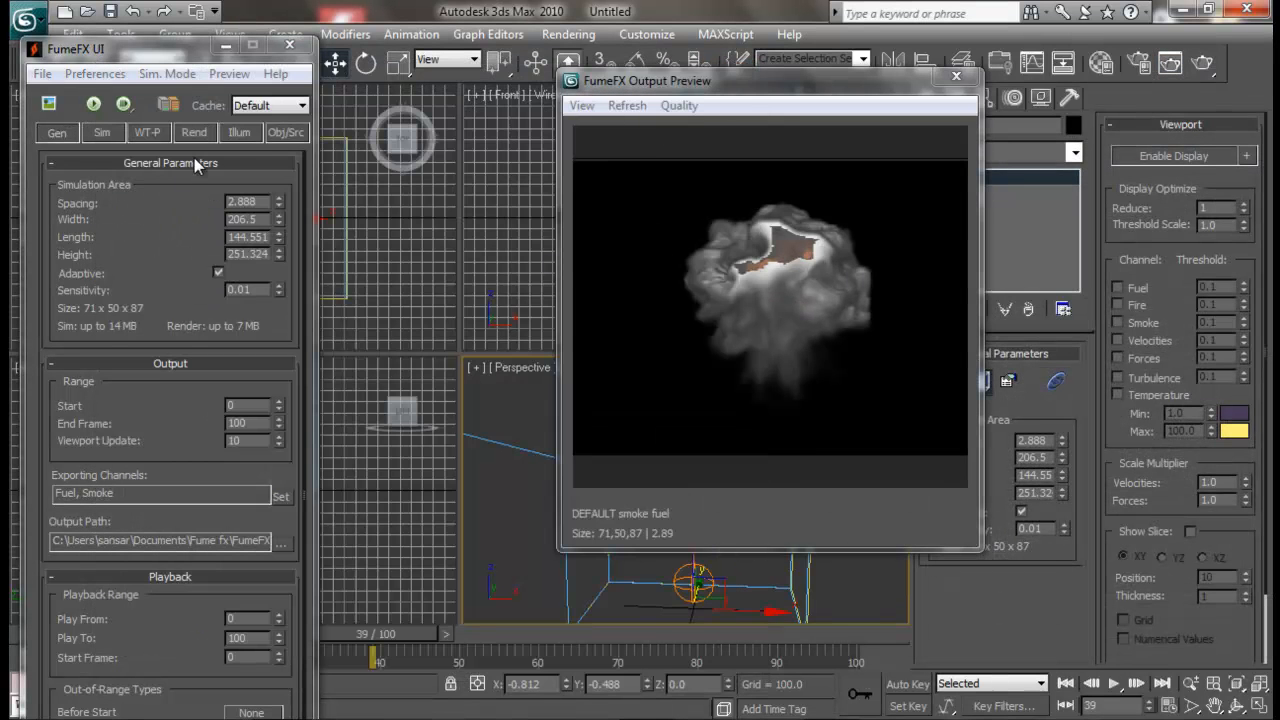
- Darken the FumeFX Smoke Color to a neutral grey with a value of 39
{"action": "left_click", "coordinate": [205, 132]}
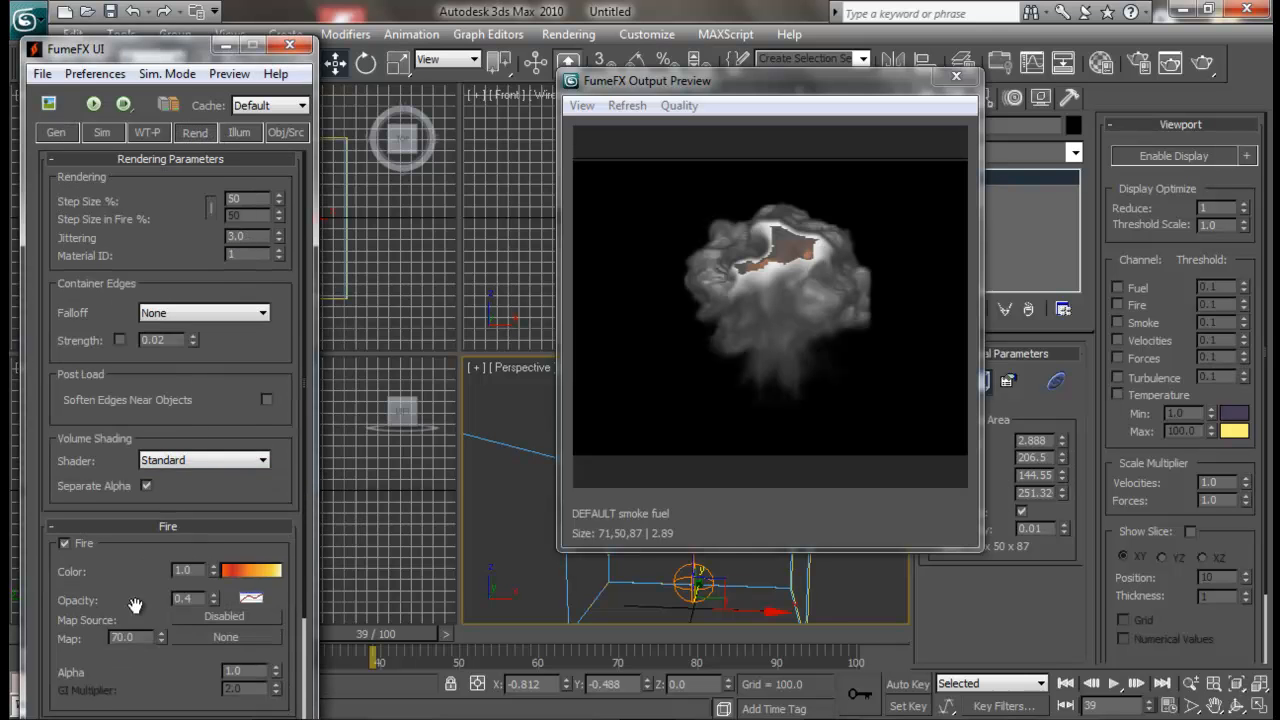
{"action": "left_click_drag", "start_coordinate": [116, 640], "coordinate": [116, 243]}
{"action": "left_click", "coordinate": [262, 484]}
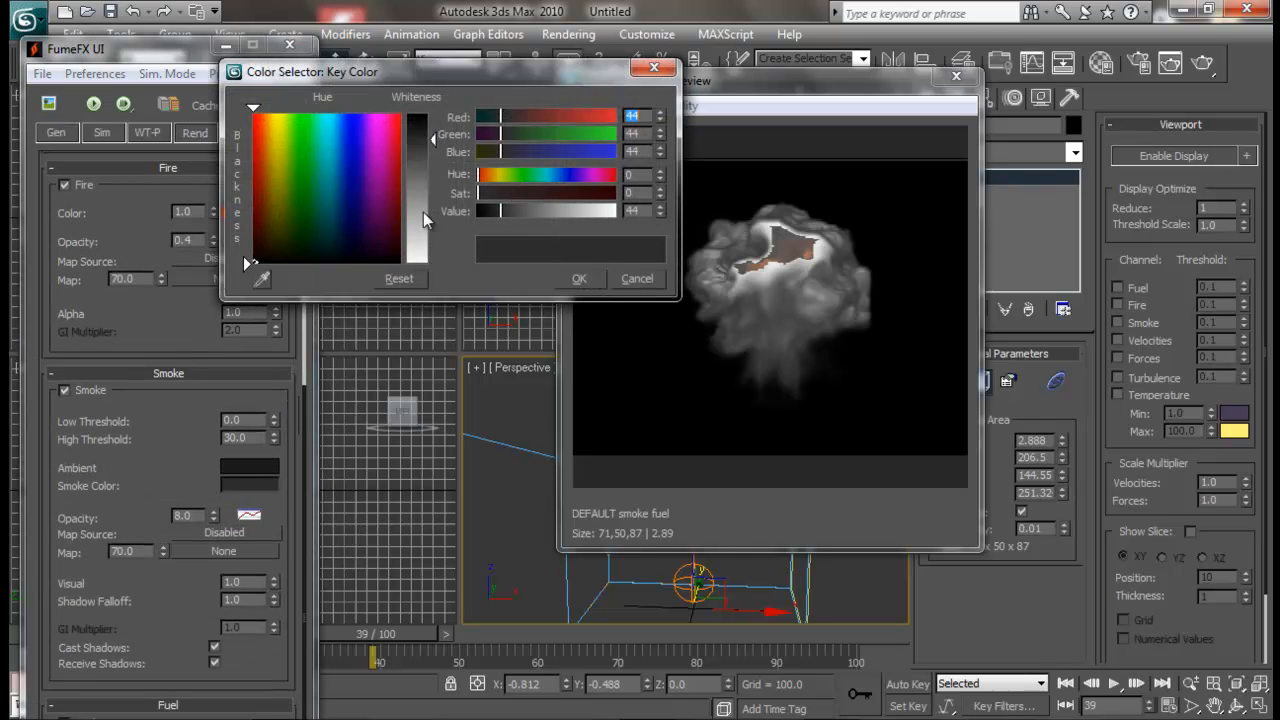
{"action": "left_click_drag", "start_coordinate": [433, 141], "coordinate": [433, 137]}
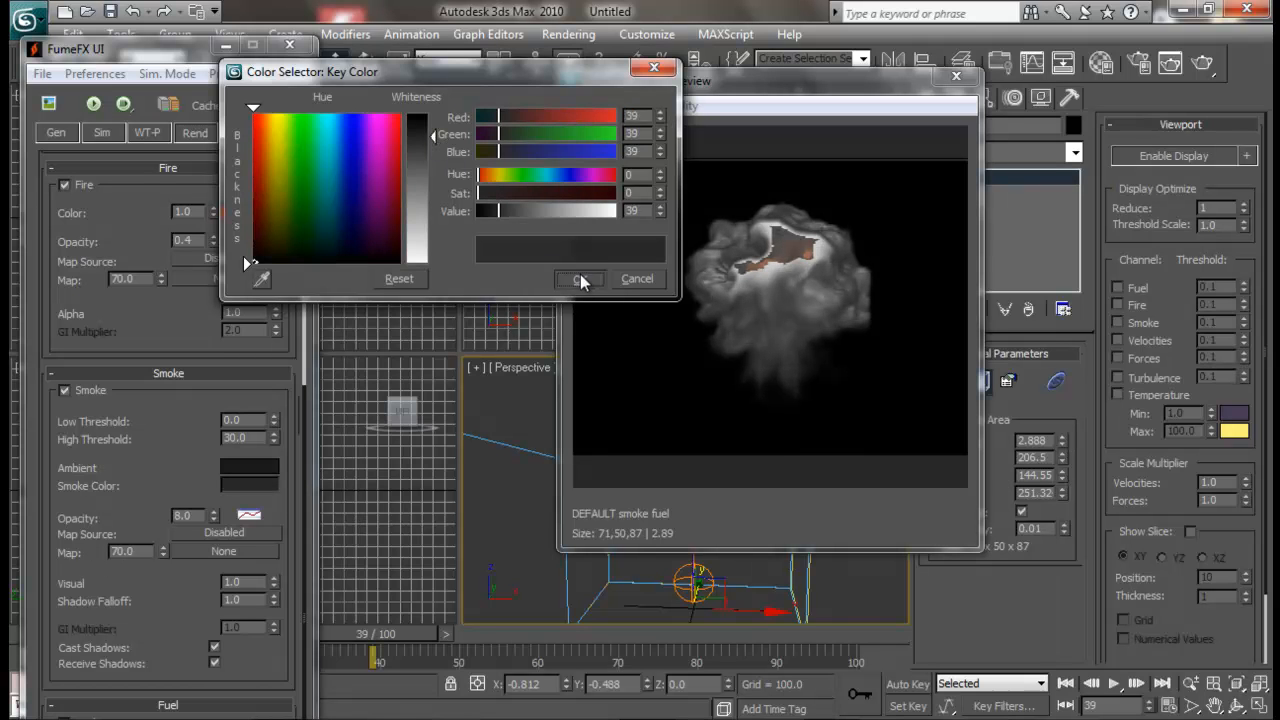
{"action": "left_click", "coordinate": [579, 278]}
{"action": "scroll", "coordinate": [137, 519], "scroll_direction": "down", "scroll_amount": 1}
{"action": "left_click_drag", "start_coordinate": [165, 317], "coordinate": [153, 687]}
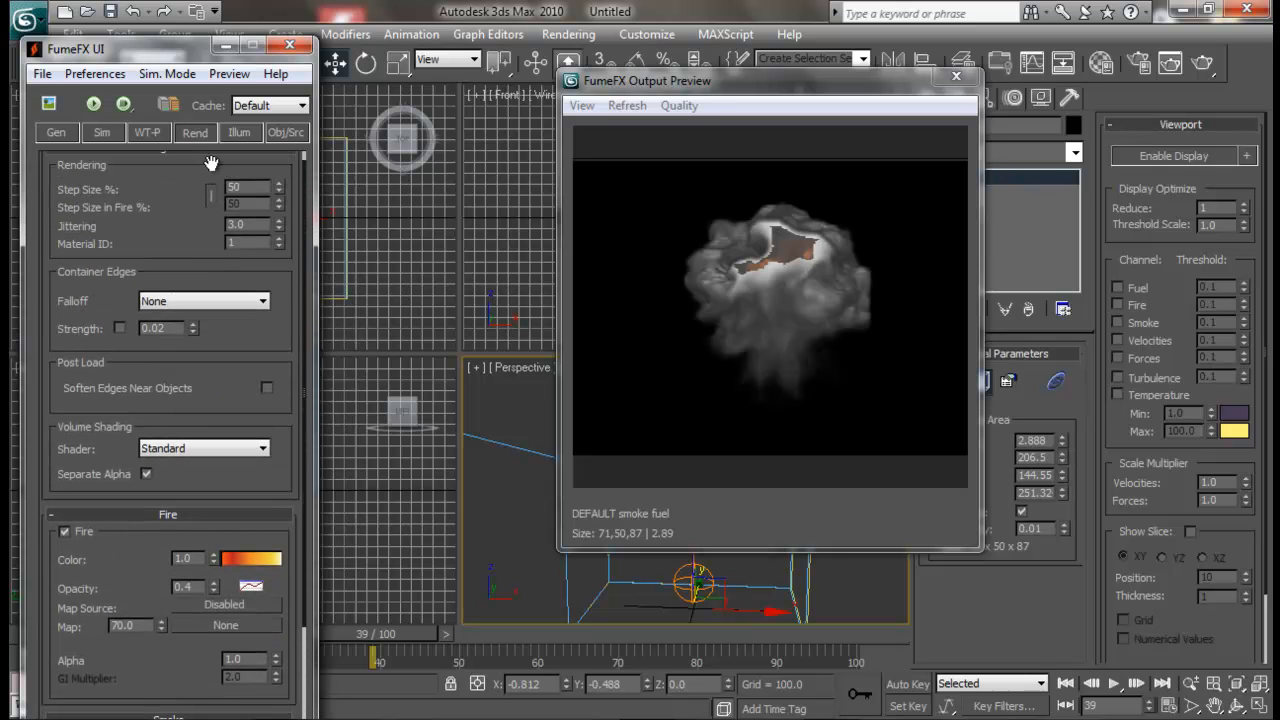
- Check the lights assigned in FumeFX's illumination parameters and close the output preview
{"action": "left_click", "coordinate": [238, 133]}
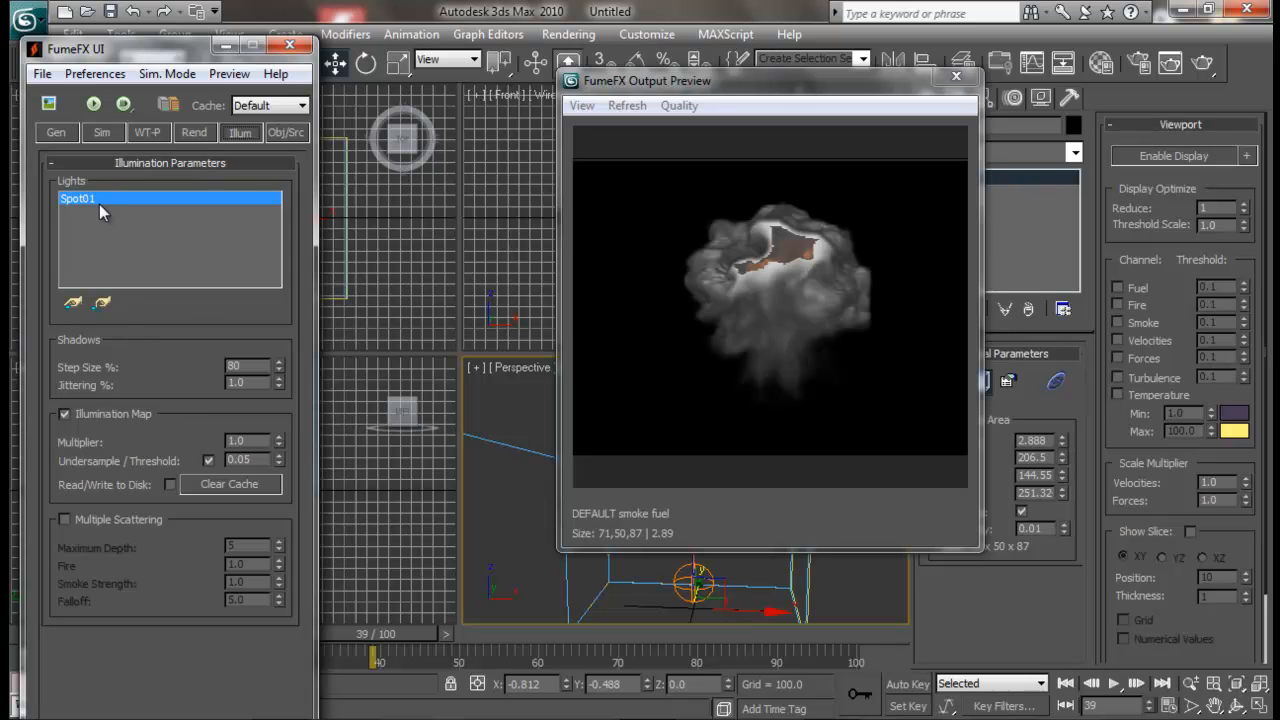
{"action": "left_click_drag", "start_coordinate": [782, 94], "coordinate": [304, 222]}
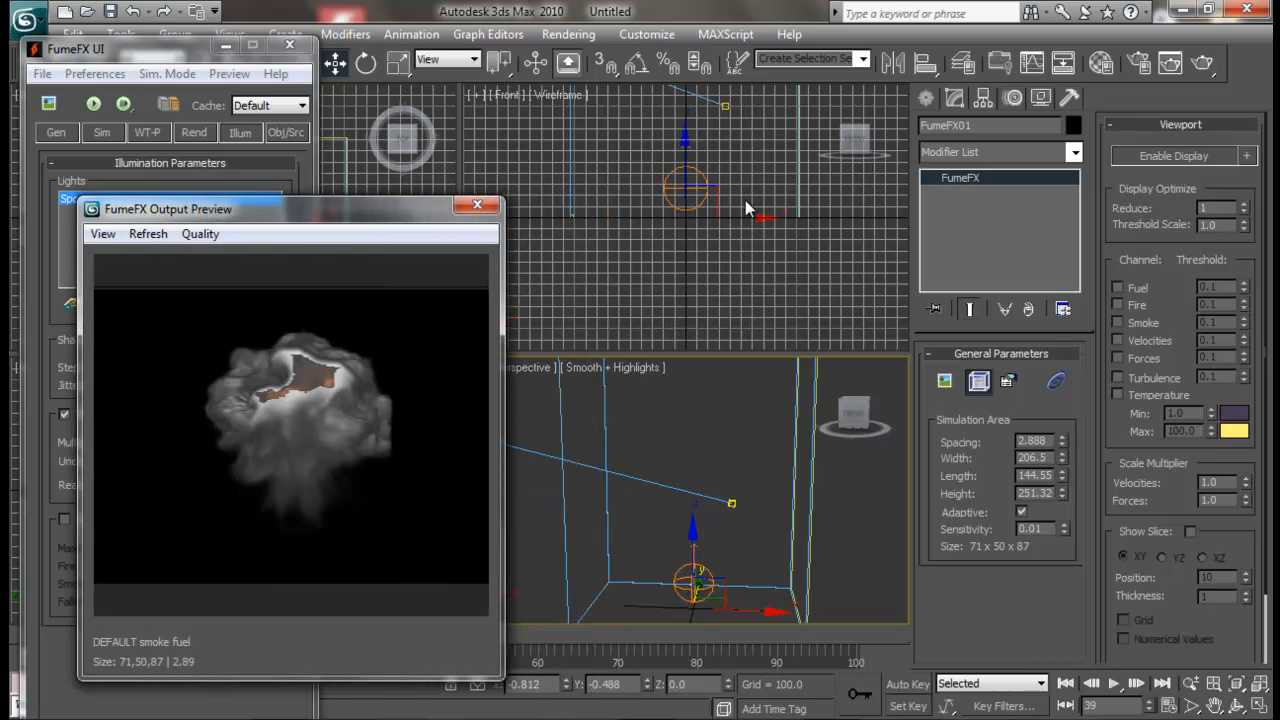
{"action": "left_click", "coordinate": [483, 206]}
- Create a standard Target Spot in the Front view from the container's upper right, aimed inside it, with a target distance of about 430
{"action": "middle_click_drag", "start_coordinate": [706, 165], "coordinate": [668, 318]}
{"action": "scroll", "coordinate": [668, 318], "scroll_direction": "down", "scroll_amount": 2}
{"action": "middle_click_drag", "start_coordinate": [692, 257], "coordinate": [727, 211]}
{"action": "middle_click_drag", "start_coordinate": [806, 491], "coordinate": [765, 509]}
{"action": "scroll", "coordinate": [800, 514], "scroll_direction": "down", "scroll_amount": 3}
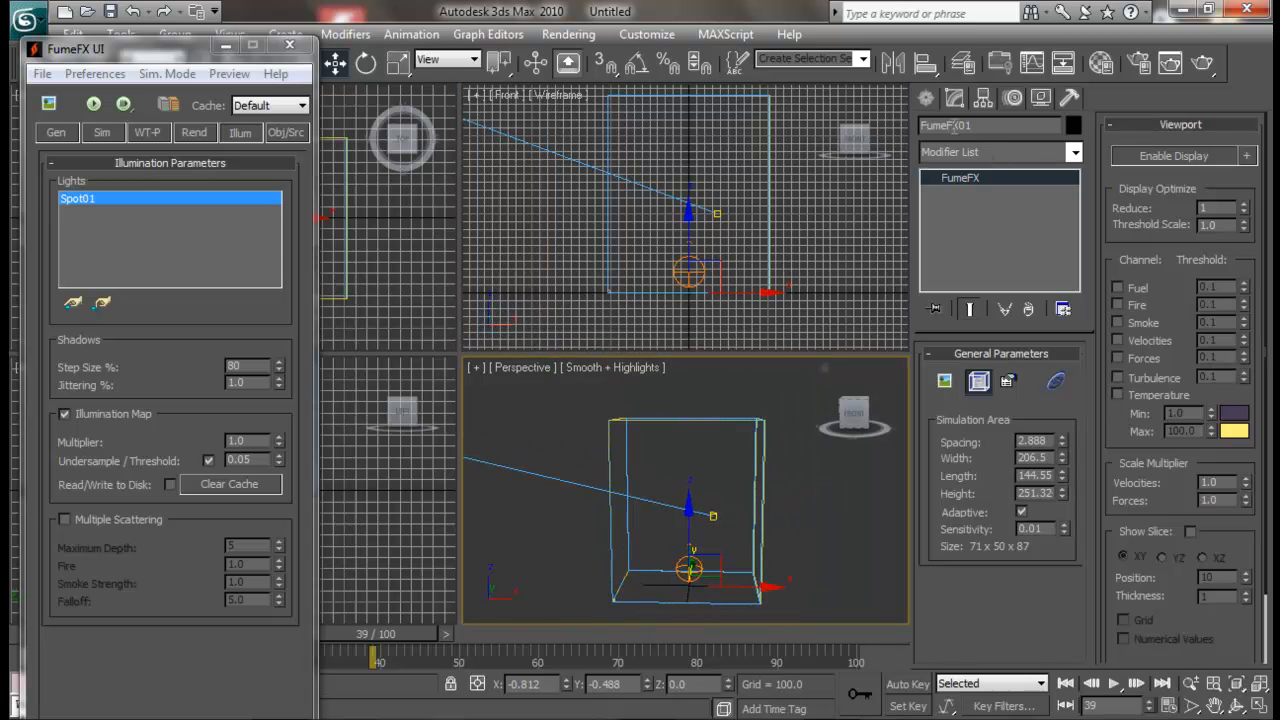
{"action": "left_click", "coordinate": [926, 99]}
{"action": "left_click", "coordinate": [1000, 158]}
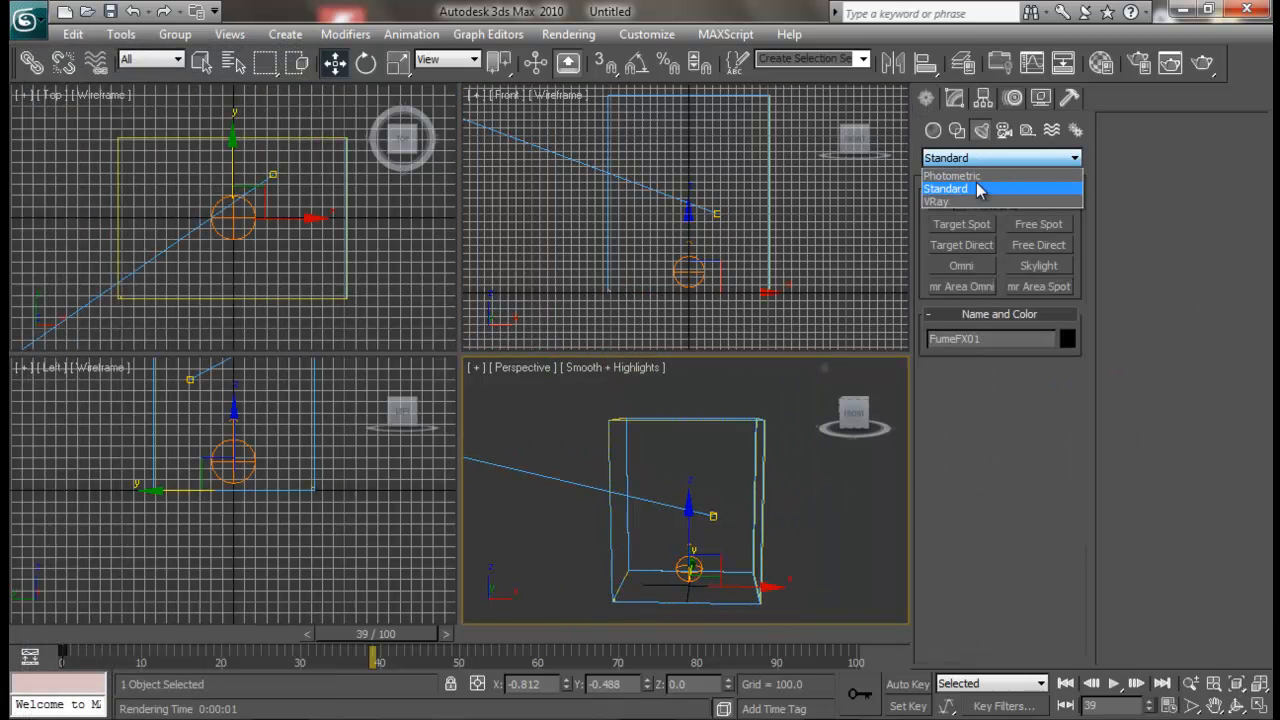
{"action": "left_click", "coordinate": [962, 193]}
{"action": "left_click", "coordinate": [962, 224]}
{"action": "scroll", "coordinate": [714, 223], "scroll_direction": "down", "scroll_amount": 3}
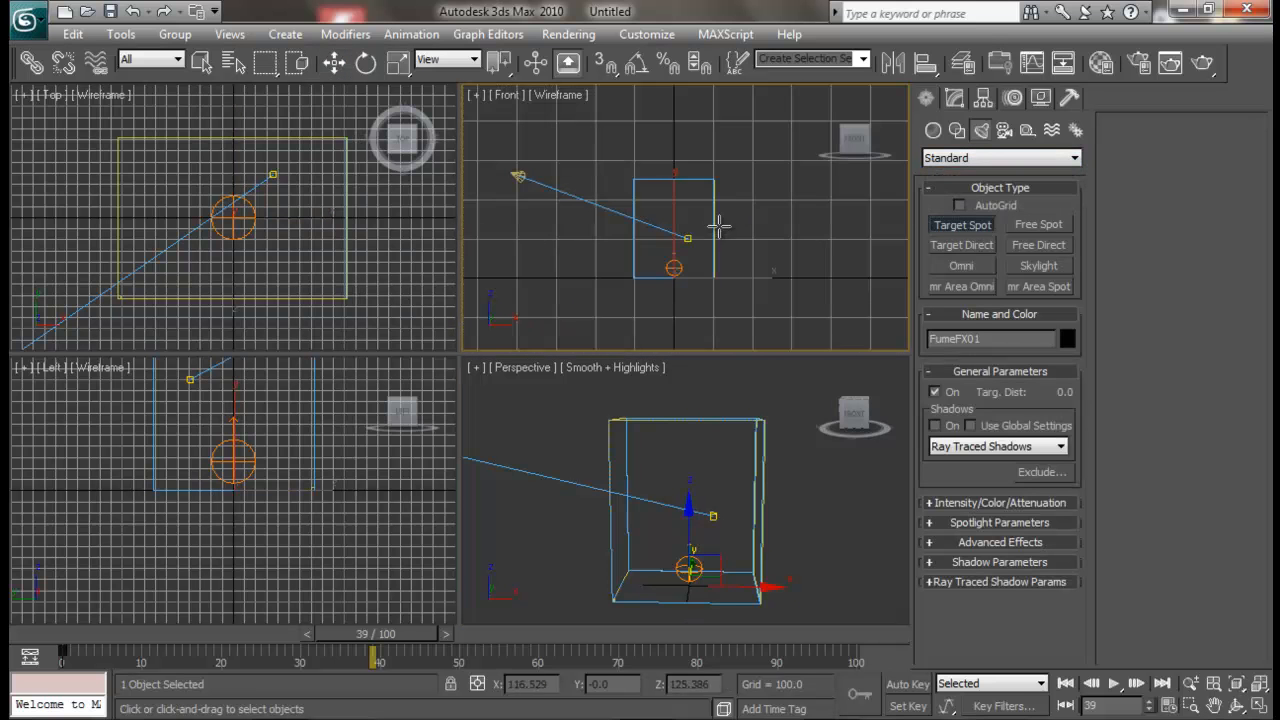
{"action": "left_click_drag", "start_coordinate": [802, 124], "coordinate": [687, 241]}
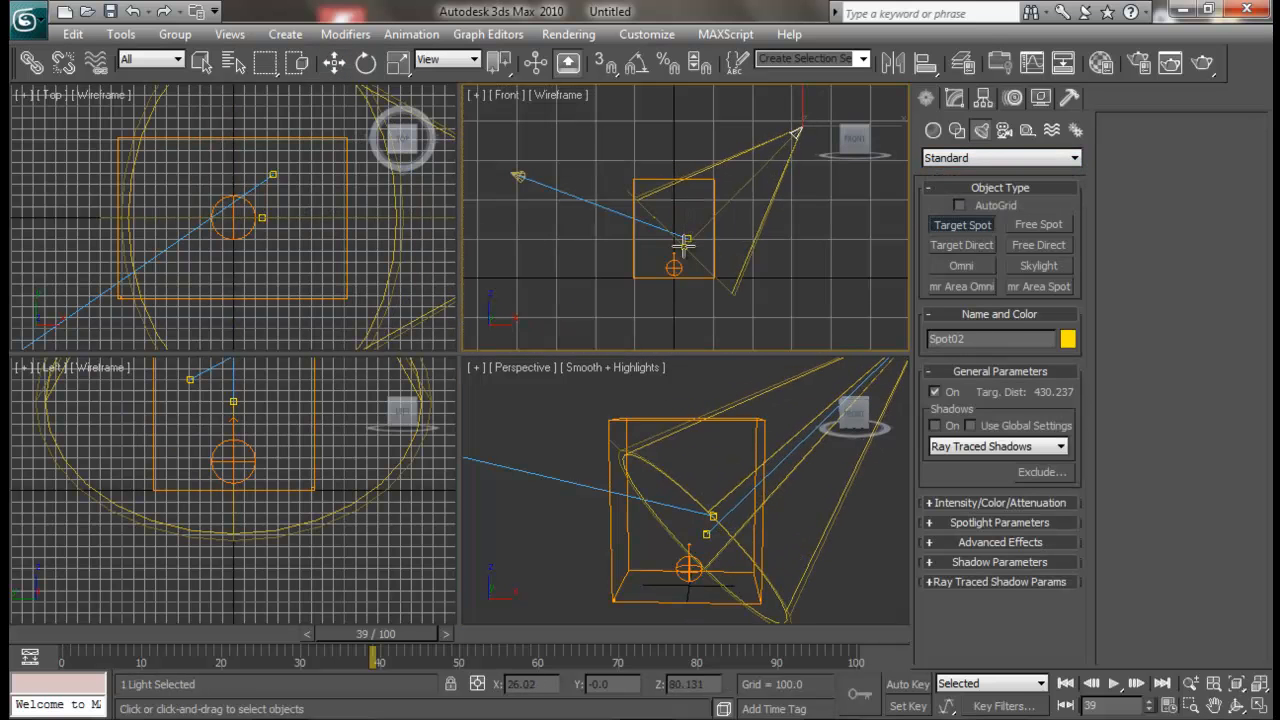
{"action": "right_click", "coordinate": [612, 158]}
- Look through Spot02, reposition it to frame the whole container at a target distance of about 542, and restore the Front view
{"action": "left_click", "coordinate": [505, 95]}
{"action": "mouse_move", "coordinate": [614, 140]}
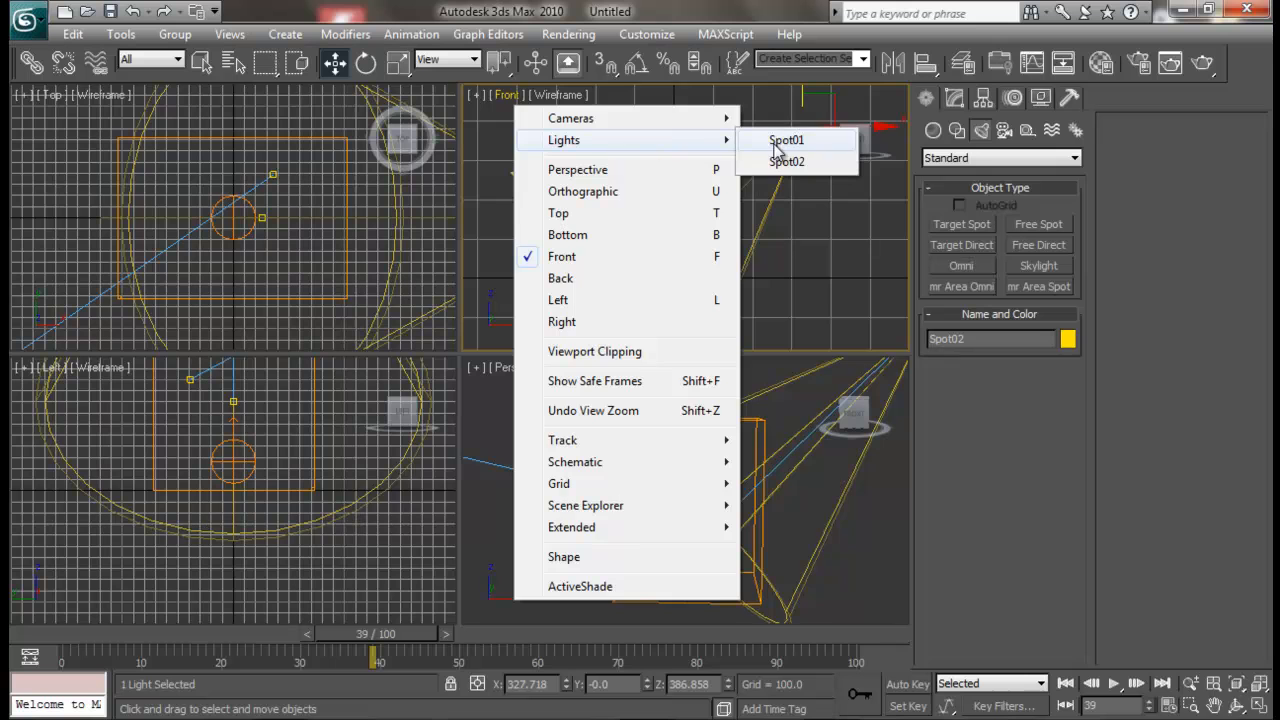
{"action": "left_click", "coordinate": [788, 163]}
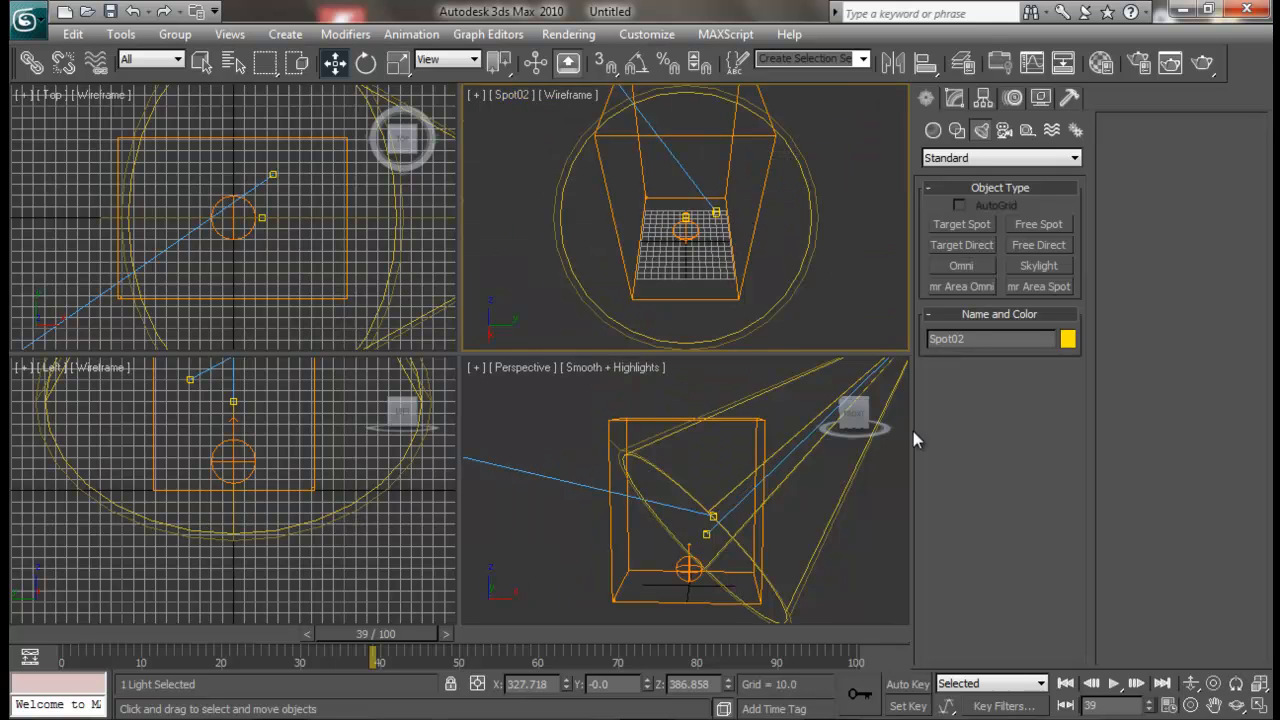
{"action": "left_click", "coordinate": [1191, 683]}
{"action": "left_click_drag", "start_coordinate": [739, 208], "coordinate": [735, 234]}
{"action": "left_click_drag", "start_coordinate": [717, 173], "coordinate": [700, 218]}
{"action": "left_click", "coordinate": [1236, 706]}
{"action": "key", "text": "w"}
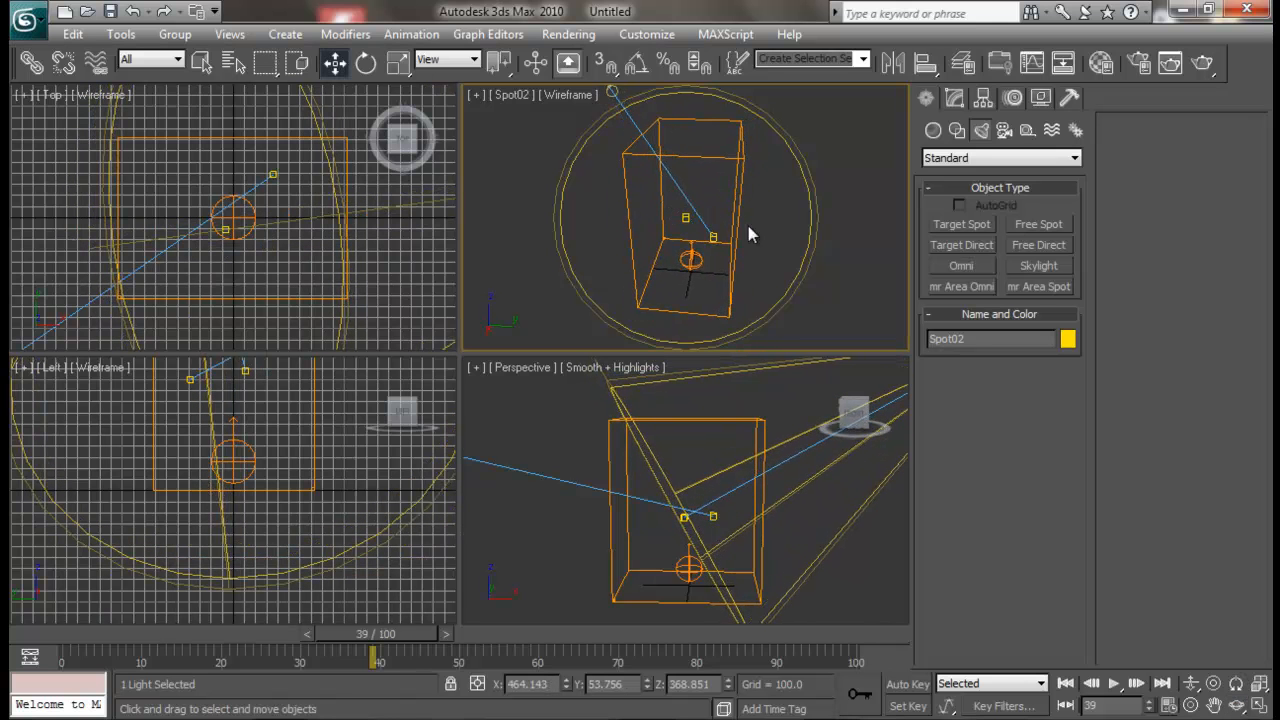
{"action": "left_click", "coordinate": [515, 98]}
{"action": "left_click", "coordinate": [563, 256]}
- Set Spot02's light colour to pale cyan (218, 255, 255) and its intensity multiplier to 0.5
{"action": "right_click", "coordinate": [575, 576]}
{"action": "middle_click_drag", "start_coordinate": [699, 560], "coordinate": [642, 557]}
{"action": "scroll", "coordinate": [697, 557], "scroll_direction": "down", "scroll_amount": 3}
{"action": "middle_click_drag", "start_coordinate": [788, 455], "coordinate": [700, 506]}
{"action": "left_click", "coordinate": [954, 97]}
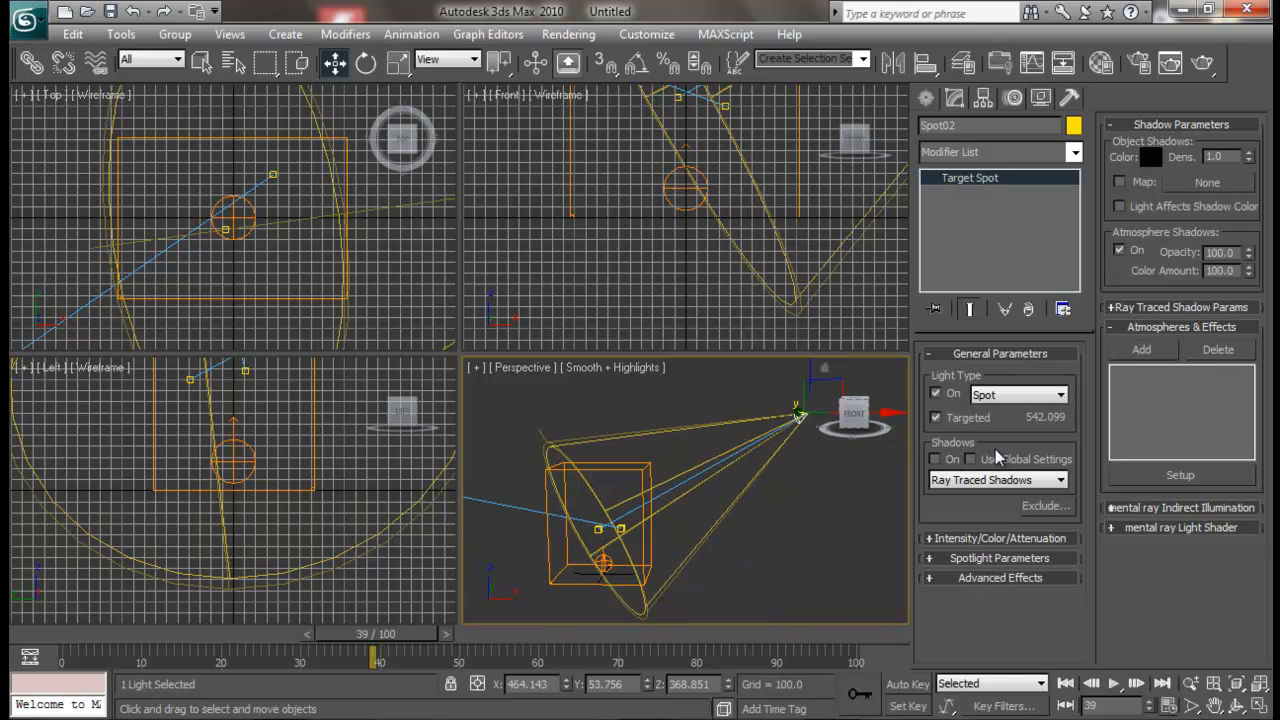
{"action": "left_click", "coordinate": [997, 538]}
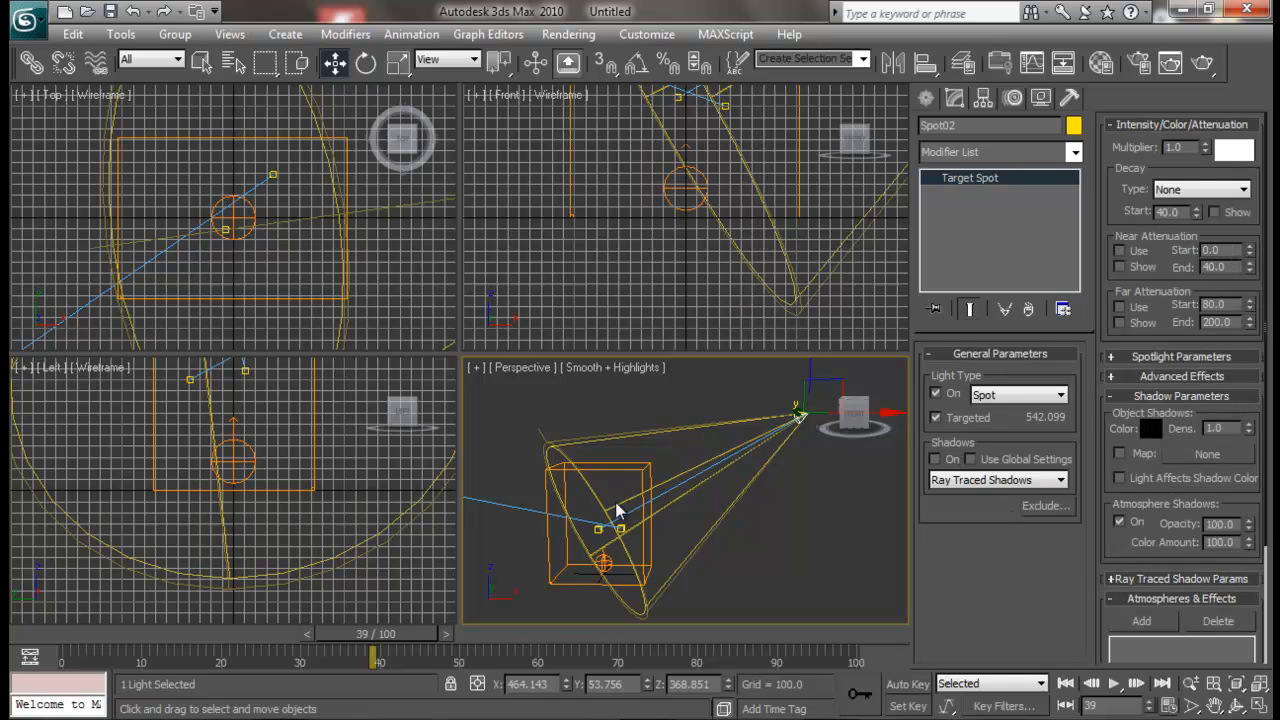
{"action": "left_click", "coordinate": [1234, 150]}
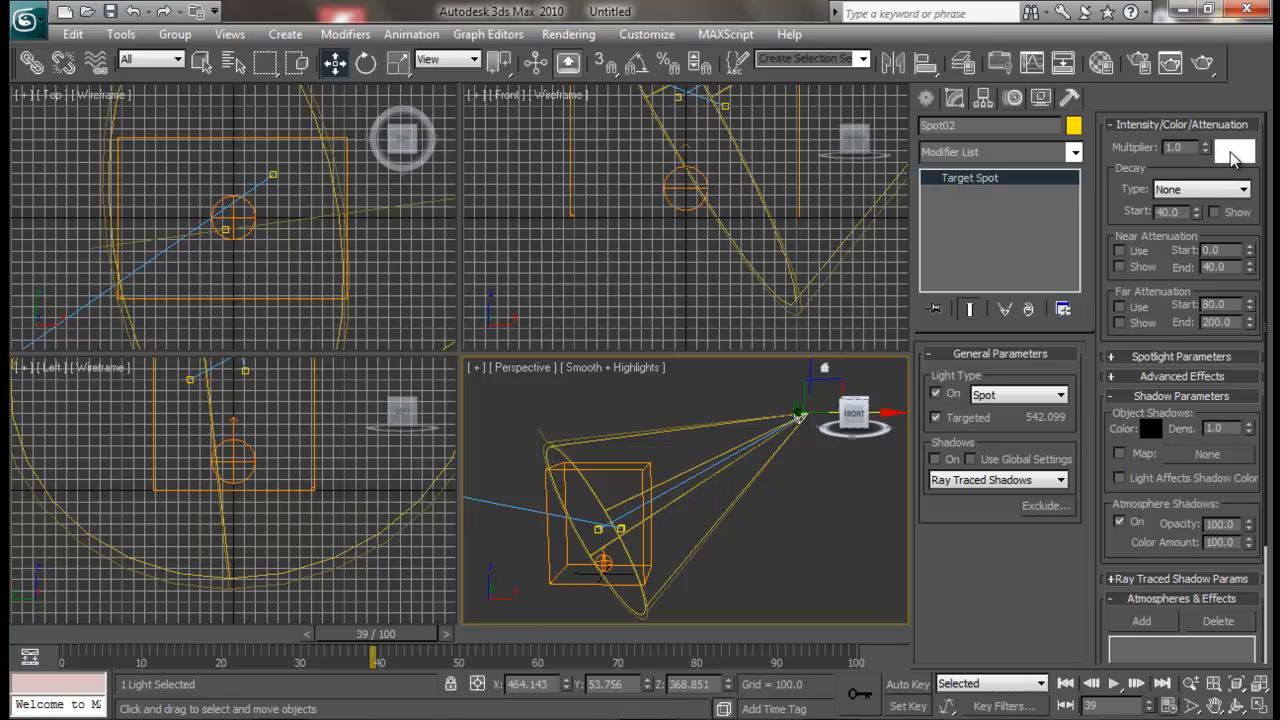
{"action": "left_click_drag", "start_coordinate": [572, 120], "coordinate": [590, 117]}
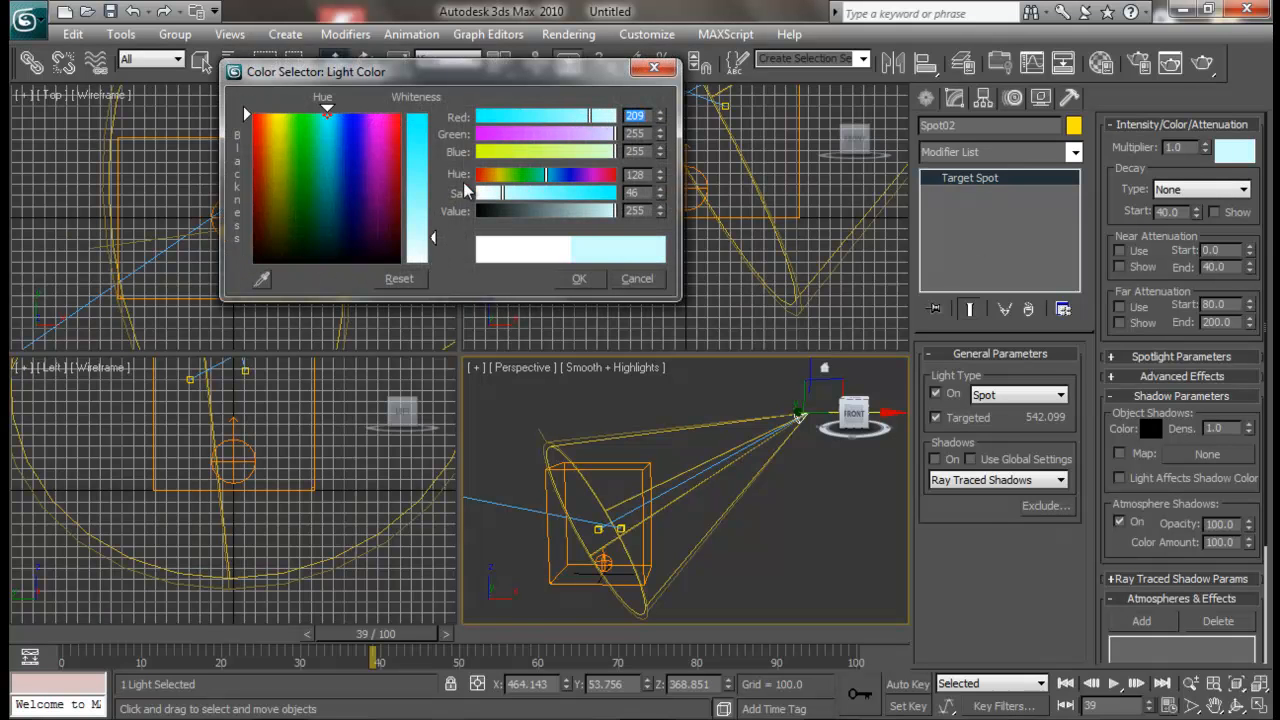
{"action": "left_click_drag", "start_coordinate": [418, 250], "coordinate": [428, 246]}
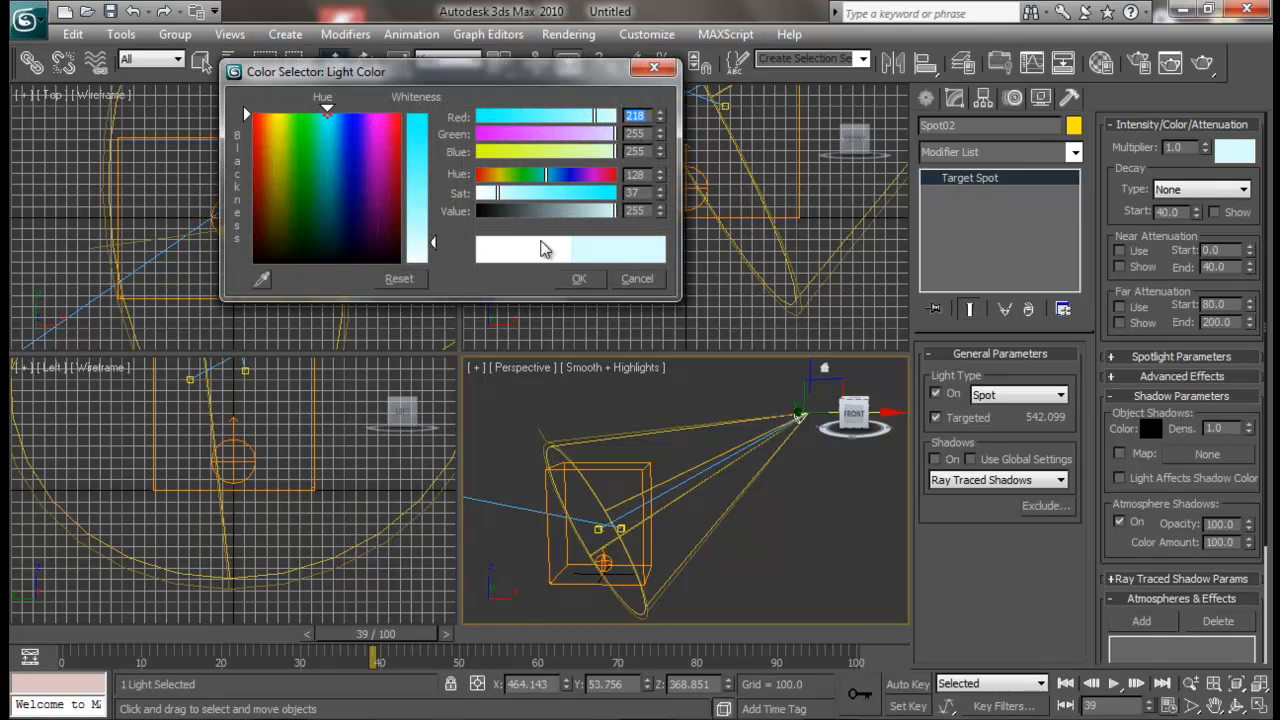
{"action": "left_click", "coordinate": [578, 278]}
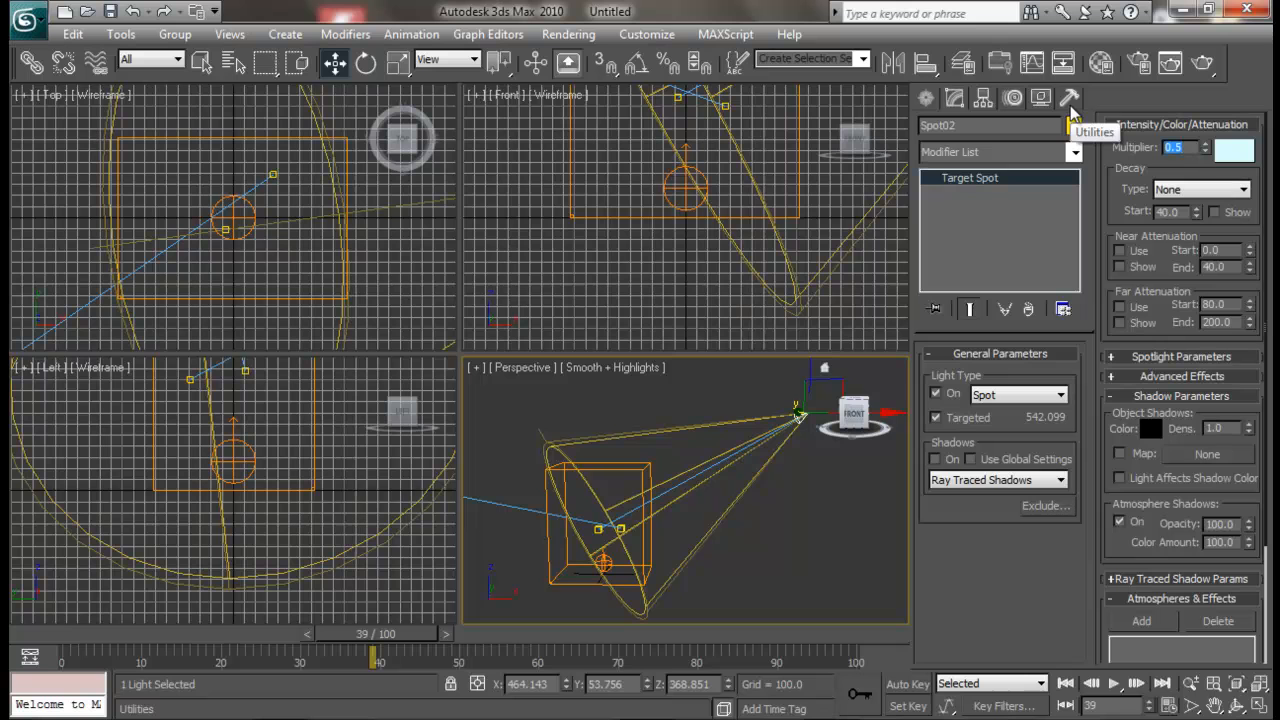
- Select the FumeFX container and add Spot02 to its illumination lights
{"action": "left_click", "coordinate": [789, 549]}
{"action": "middle_click_drag", "start_coordinate": [653, 528], "coordinate": [715, 511], "text": "alt"}
{"action": "scroll", "coordinate": [715, 507], "scroll_direction": "up", "scroll_amount": 3}
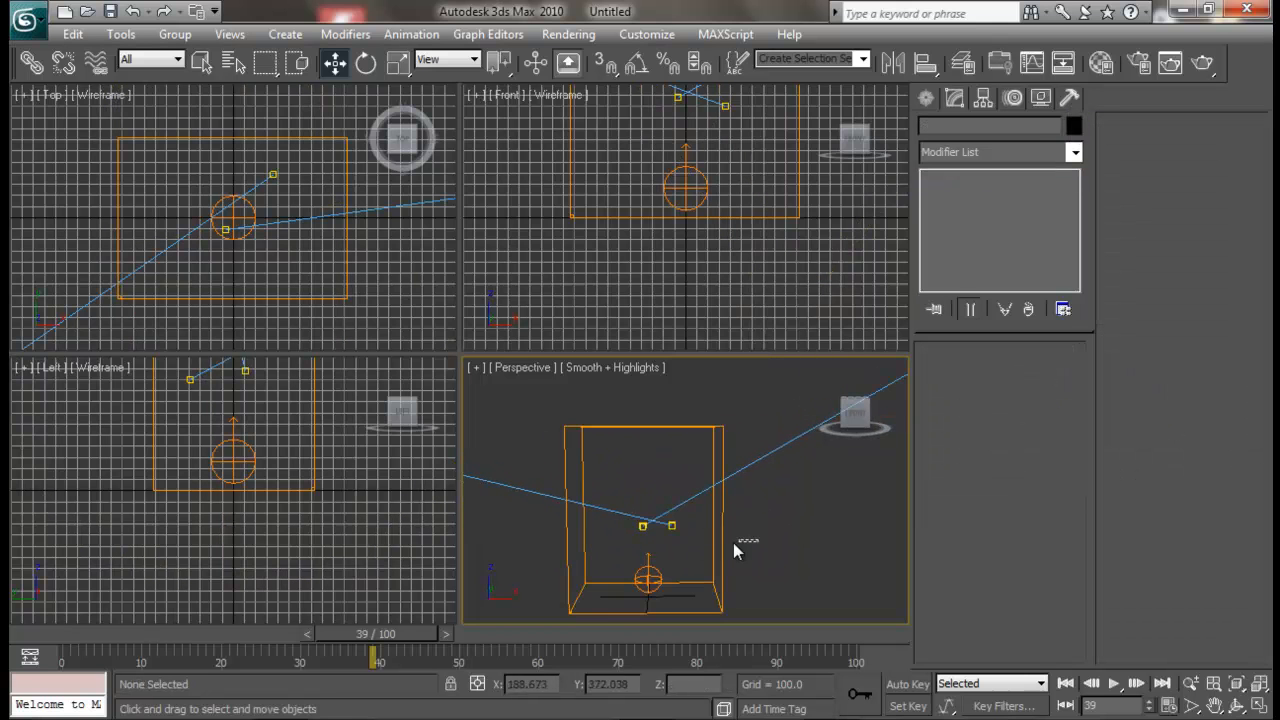
{"action": "left_click", "coordinate": [733, 540]}
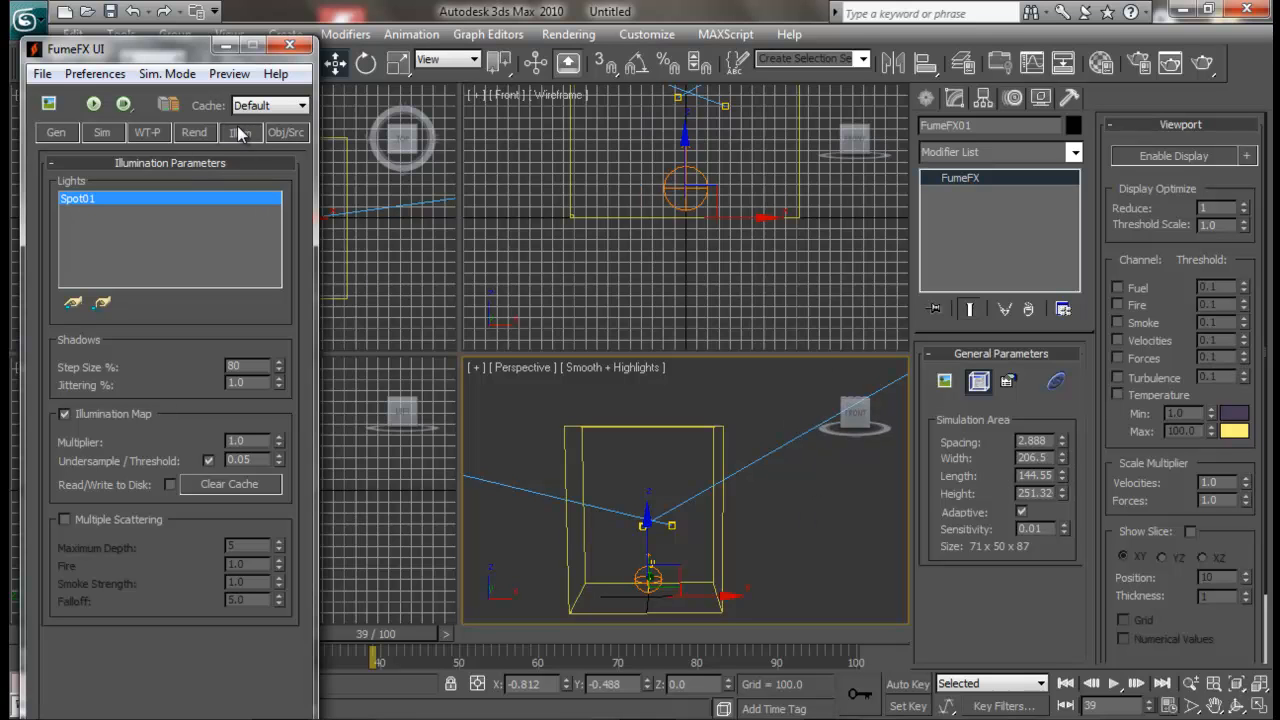
{"action": "left_click", "coordinate": [72, 302]}
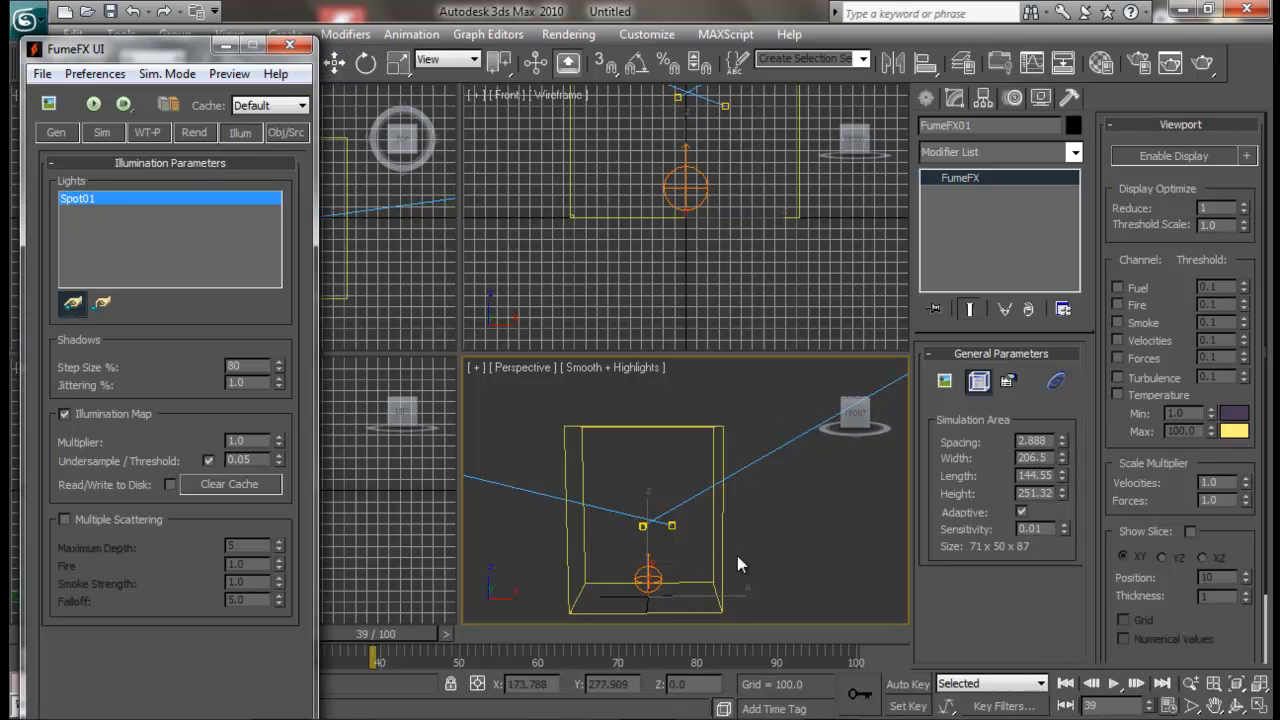
{"action": "left_click", "coordinate": [780, 448]}
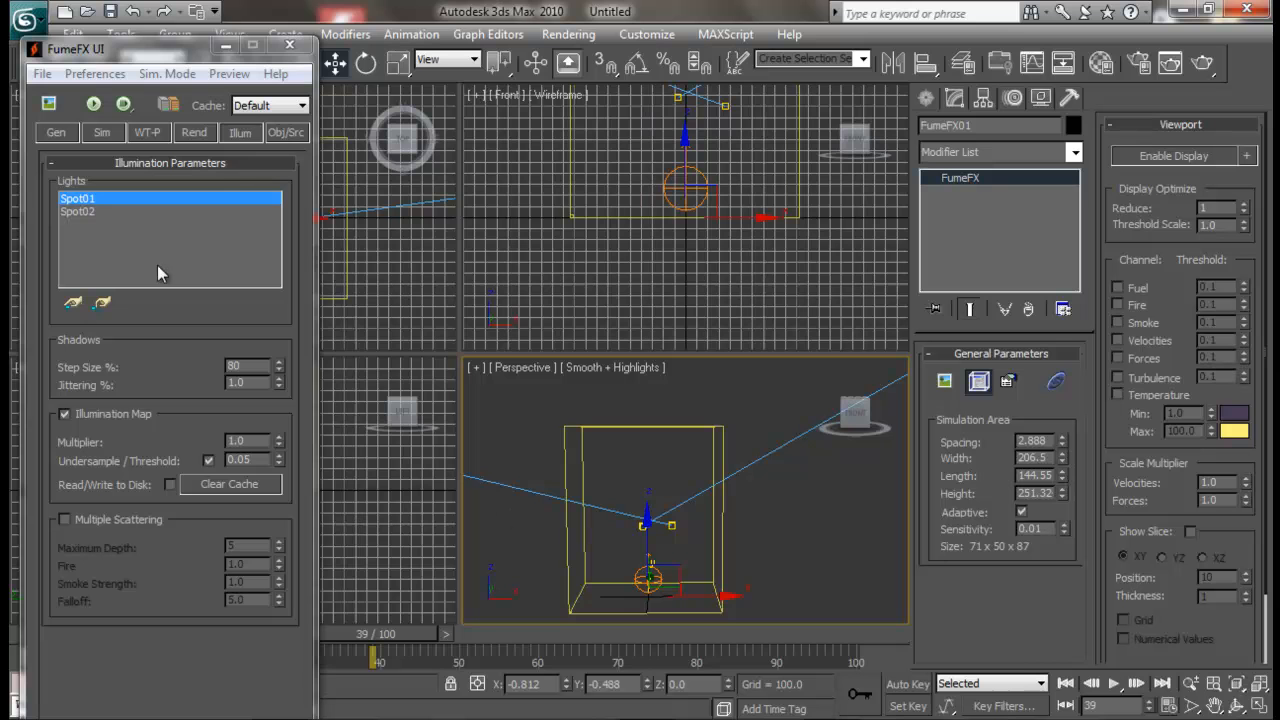
- Rerun the FumeFX simulation, stop it at frame 38, render the Perspective view, and close the render and preview windows
{"action": "left_click", "coordinate": [93, 106]}
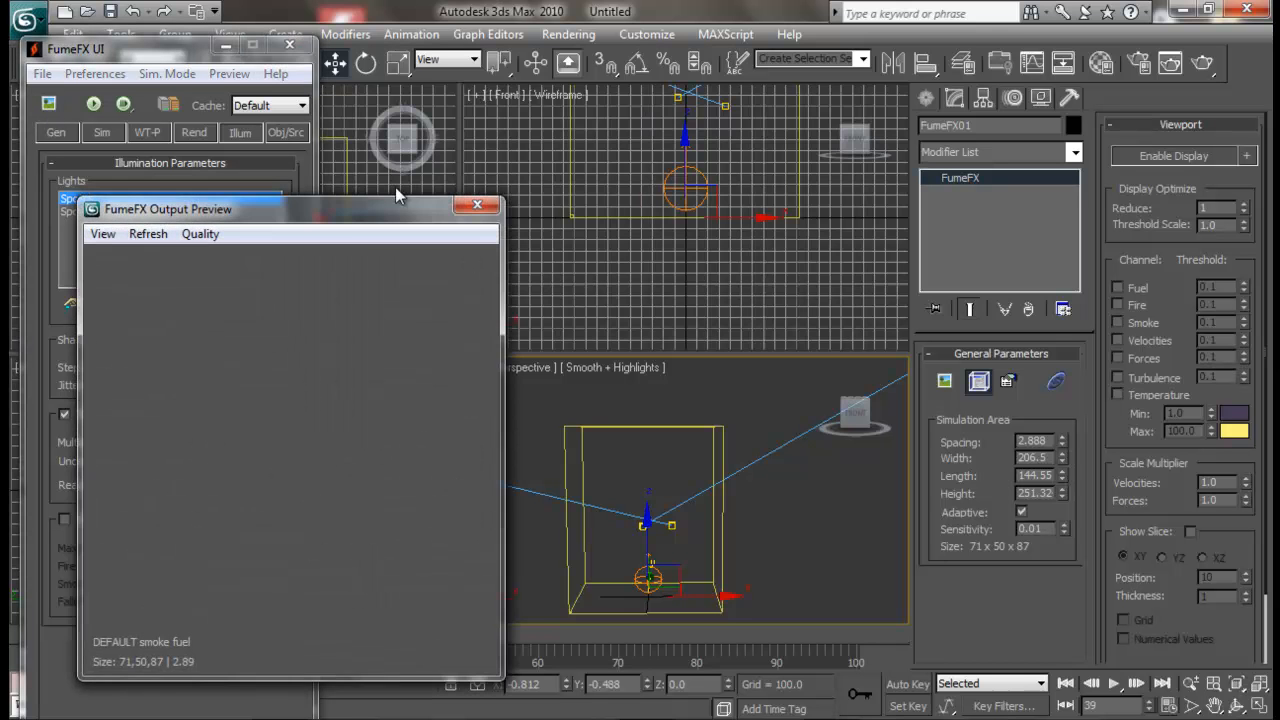
{"action": "left_click", "coordinate": [94, 105]}
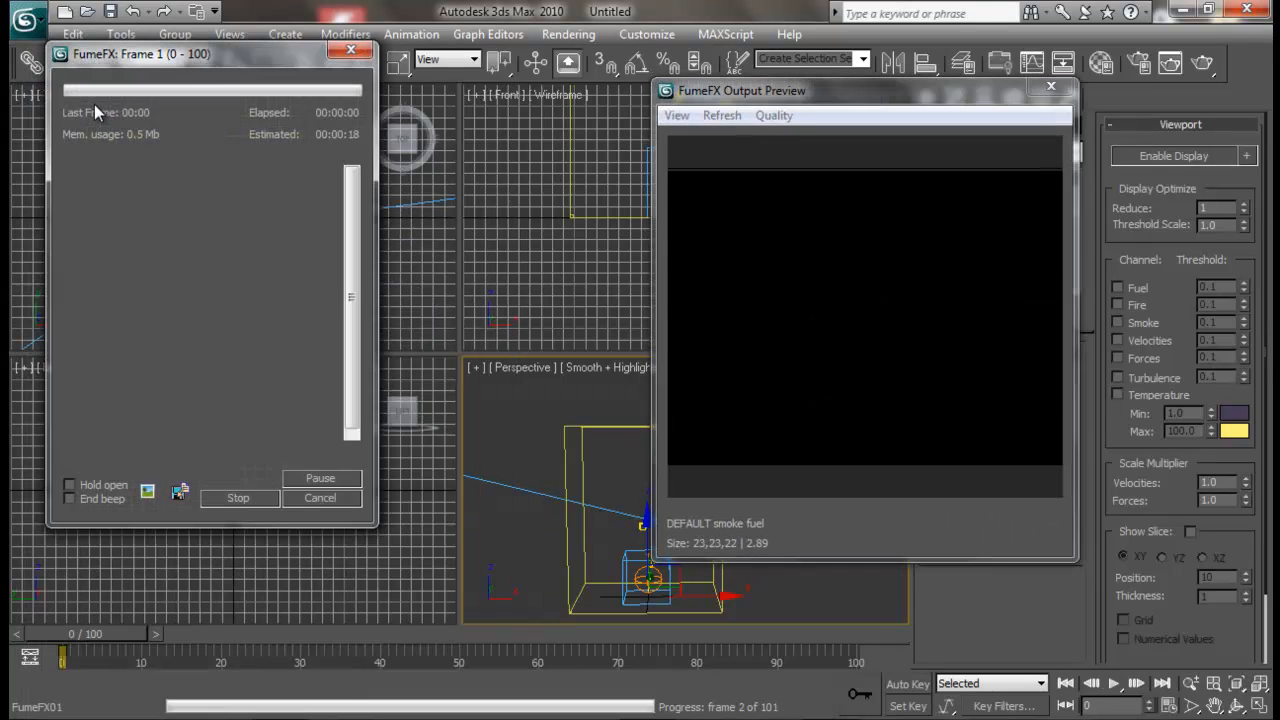
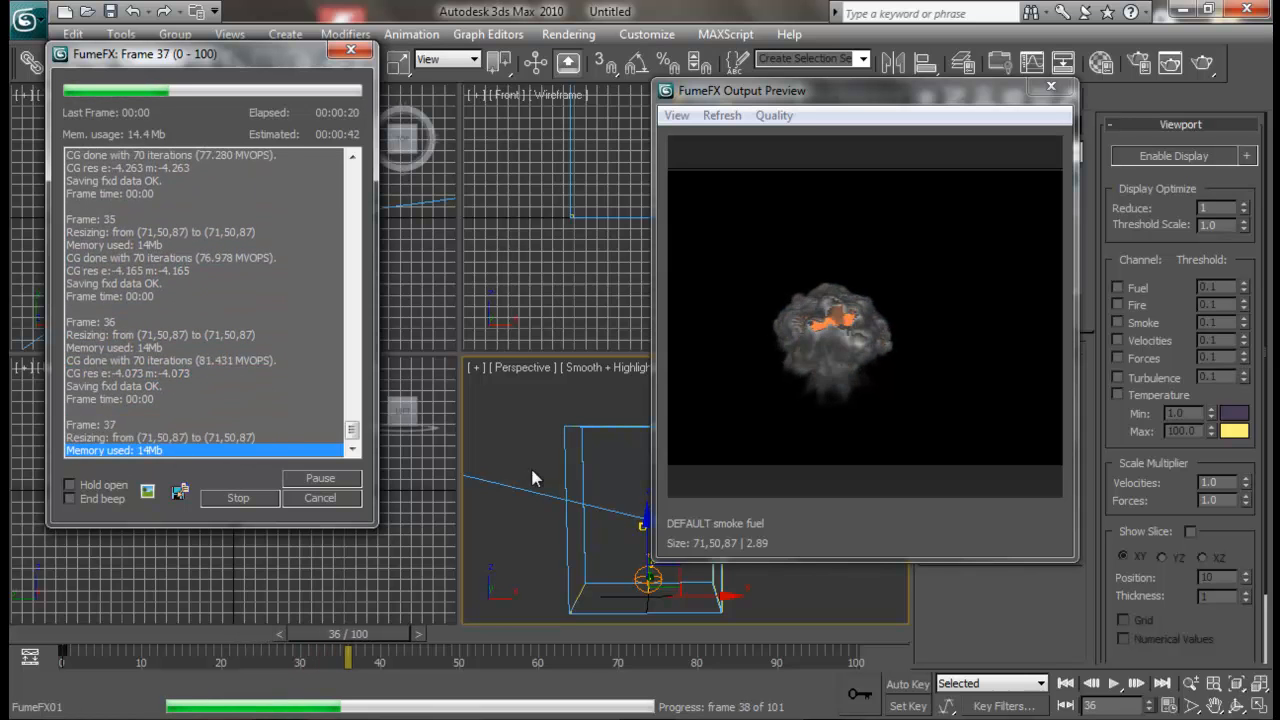
{"action": "left_click", "coordinate": [232, 497]}
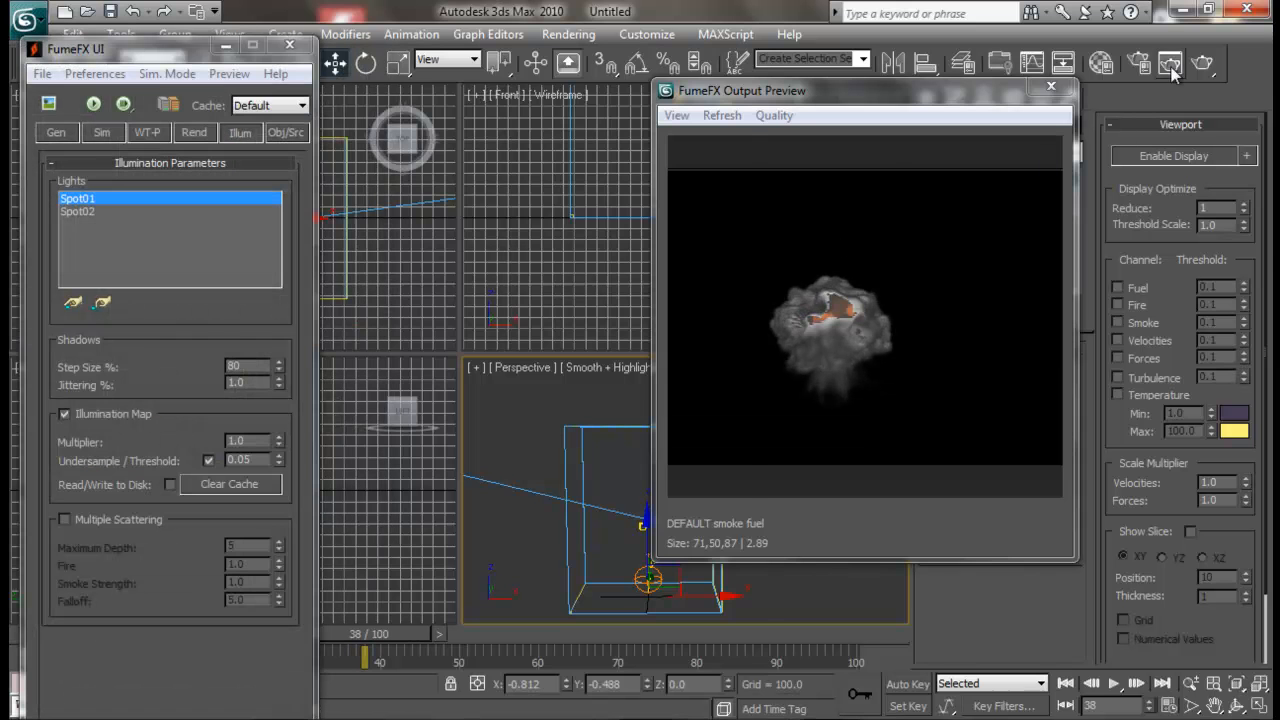
{"action": "left_click", "coordinate": [1170, 63]}
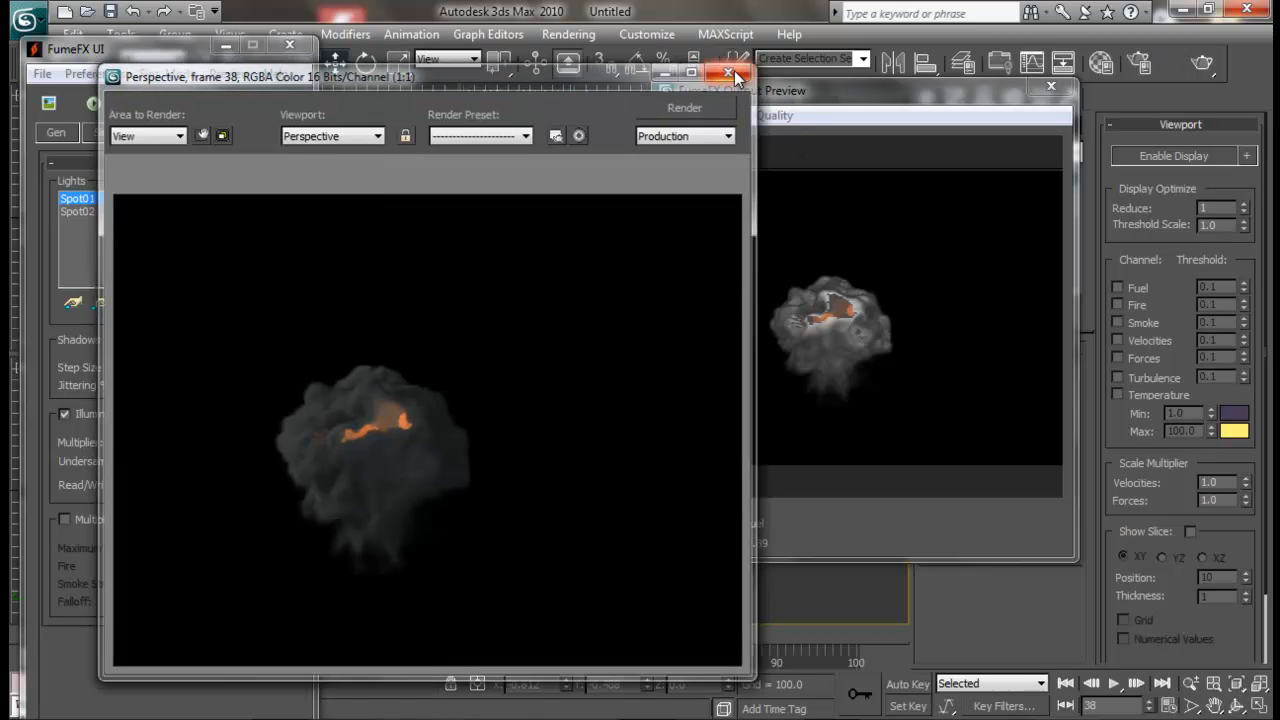
{"action": "left_click", "coordinate": [731, 69]}
{"action": "left_click", "coordinate": [1051, 86]}
- Select Spot02 in the Perspective view and move it to about X 464, Y 265, Z 369
{"action": "middle_click_drag", "start_coordinate": [749, 471], "coordinate": [640, 535], "text": "alt"}
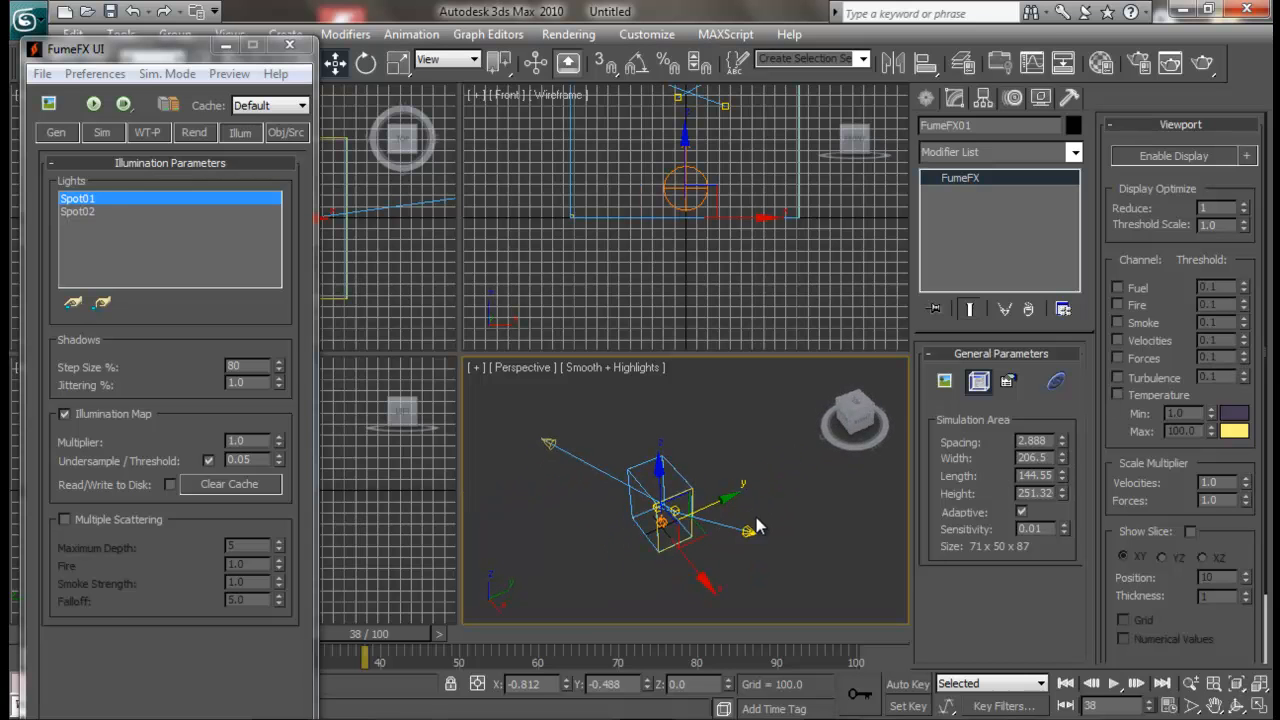
{"action": "left_click", "coordinate": [749, 530]}
{"action": "left_click", "coordinate": [759, 486]}
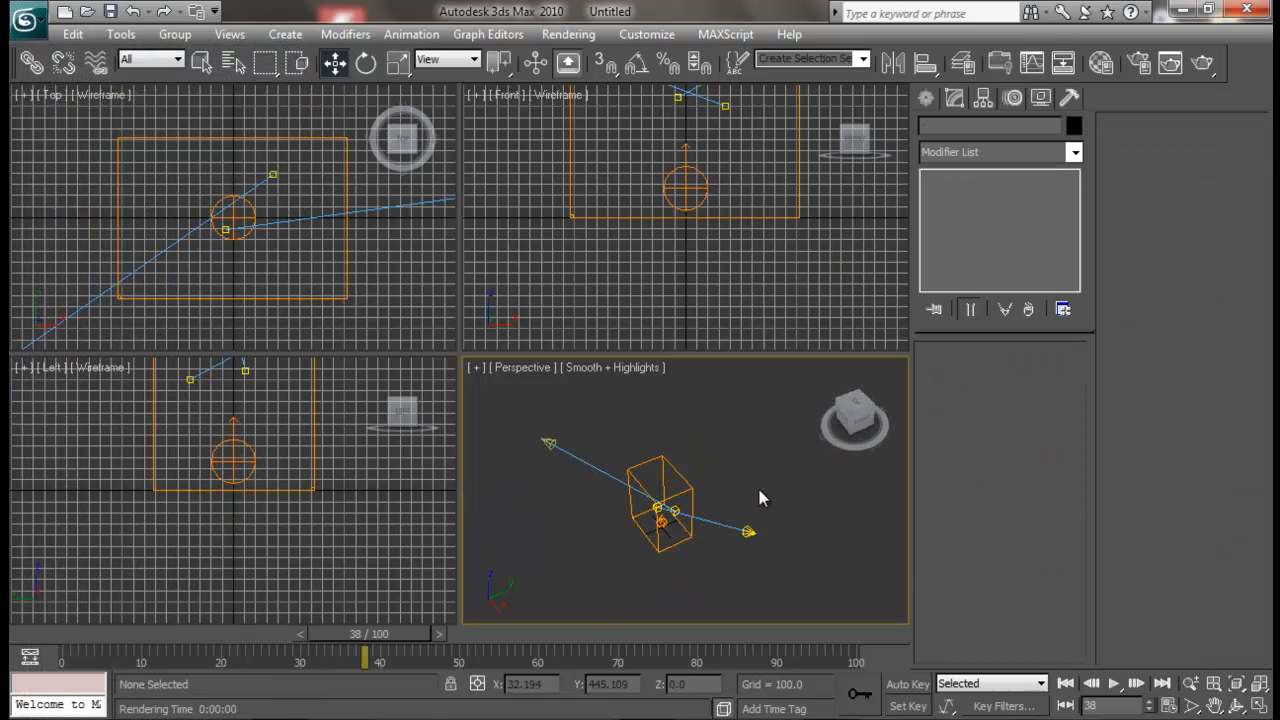
{"action": "left_click", "coordinate": [750, 531]}
{"action": "left_click_drag", "start_coordinate": [777, 508], "coordinate": [777, 545]}
{"action": "middle_click_drag", "start_coordinate": [774, 537], "coordinate": [775, 446], "text": "alt"}
{"action": "scroll", "coordinate": [809, 519], "scroll_direction": "up", "scroll_amount": 5}
- Move Spot02's target outside the side of the FumeFX container, to about X 111, Y 25, Z 108
{"action": "left_click", "coordinate": [639, 480]}
{"action": "left_click", "coordinate": [639, 480]}
{"action": "left_click_drag", "start_coordinate": [639, 480], "coordinate": [745, 484]}
{"action": "middle_click_drag", "start_coordinate": [721, 532], "coordinate": [810, 514], "text": "alt"}
{"action": "left_click_drag", "start_coordinate": [675, 472], "coordinate": [646, 441]}
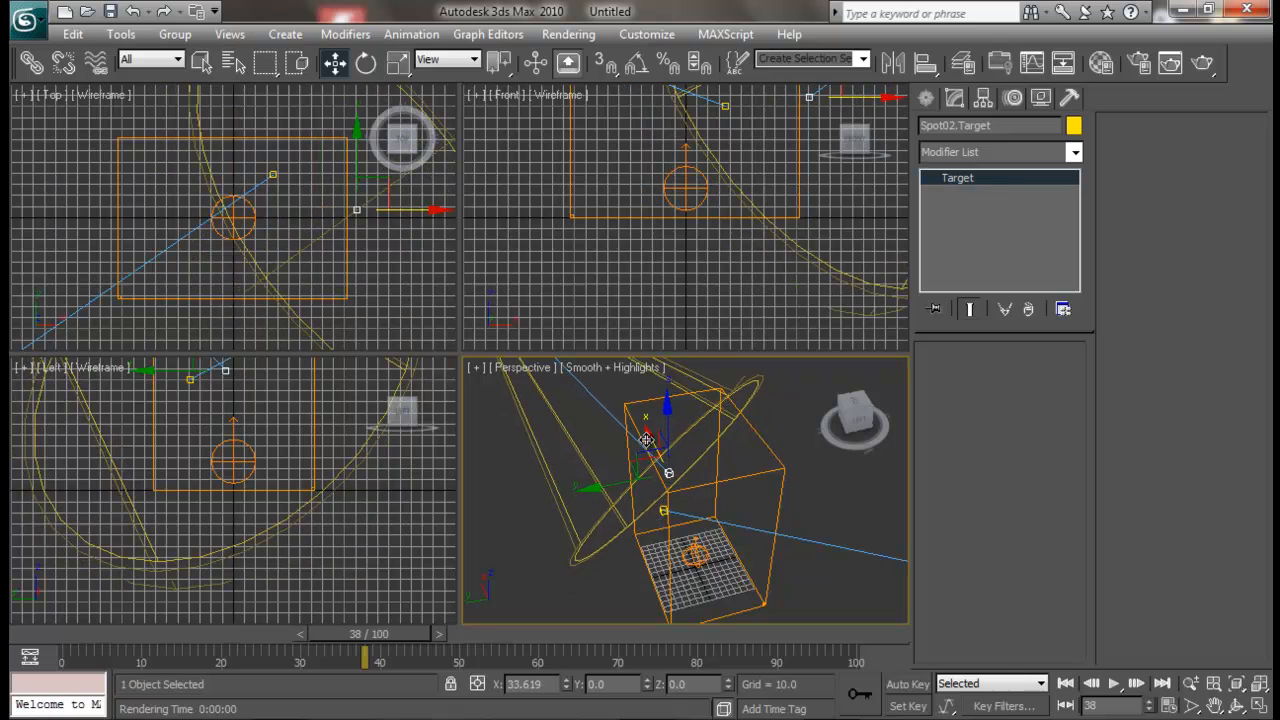
{"action": "middle_click_drag", "start_coordinate": [646, 441], "coordinate": [617, 491], "text": "alt"}
{"action": "left_click_drag", "start_coordinate": [639, 442], "coordinate": [625, 455]}
{"action": "middle_click_drag", "start_coordinate": [625, 455], "coordinate": [673, 518], "text": "alt"}
{"action": "scroll", "coordinate": [618, 466], "scroll_direction": "up", "scroll_amount": 3}
{"action": "middle_click_drag", "start_coordinate": [877, 471], "coordinate": [815, 463]}
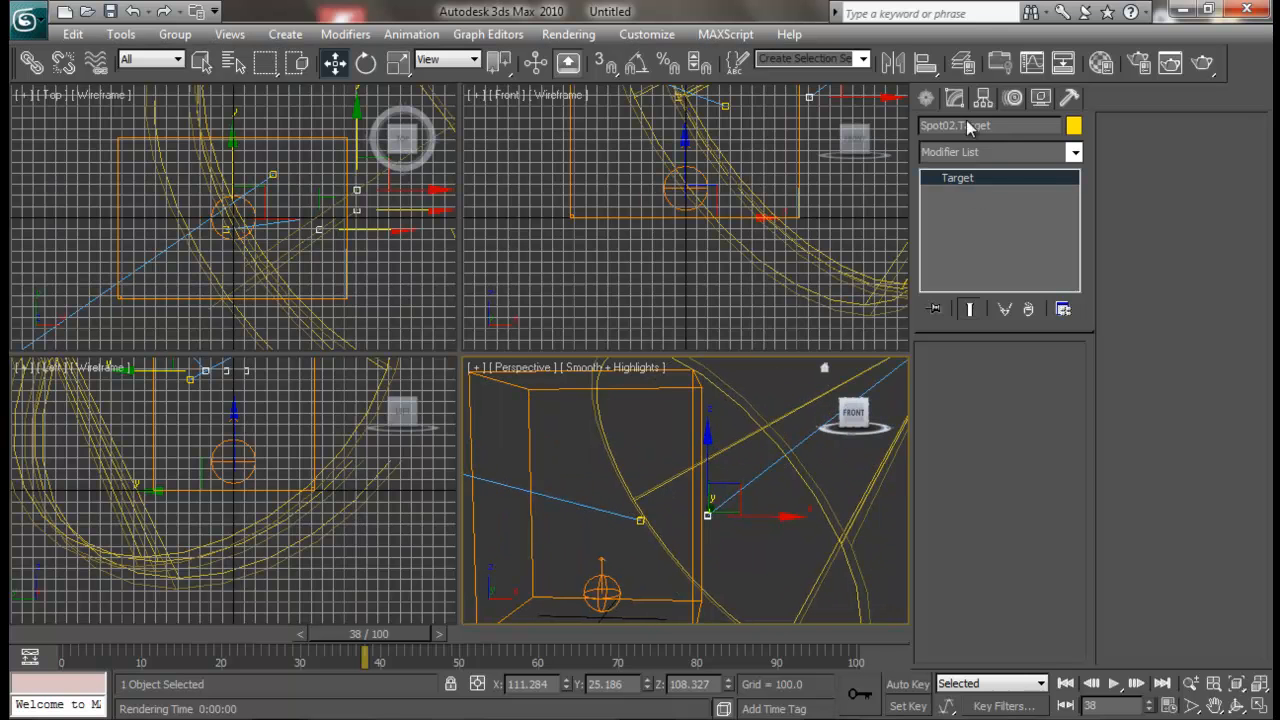
- Select Spot02 and set its intensity multiplier to 0.3
{"action": "scroll", "coordinate": [690, 561], "scroll_direction": "down", "scroll_amount": 5}
{"action": "left_click", "coordinate": [734, 458]}
{"action": "double_click", "coordinate": [1178, 147]}
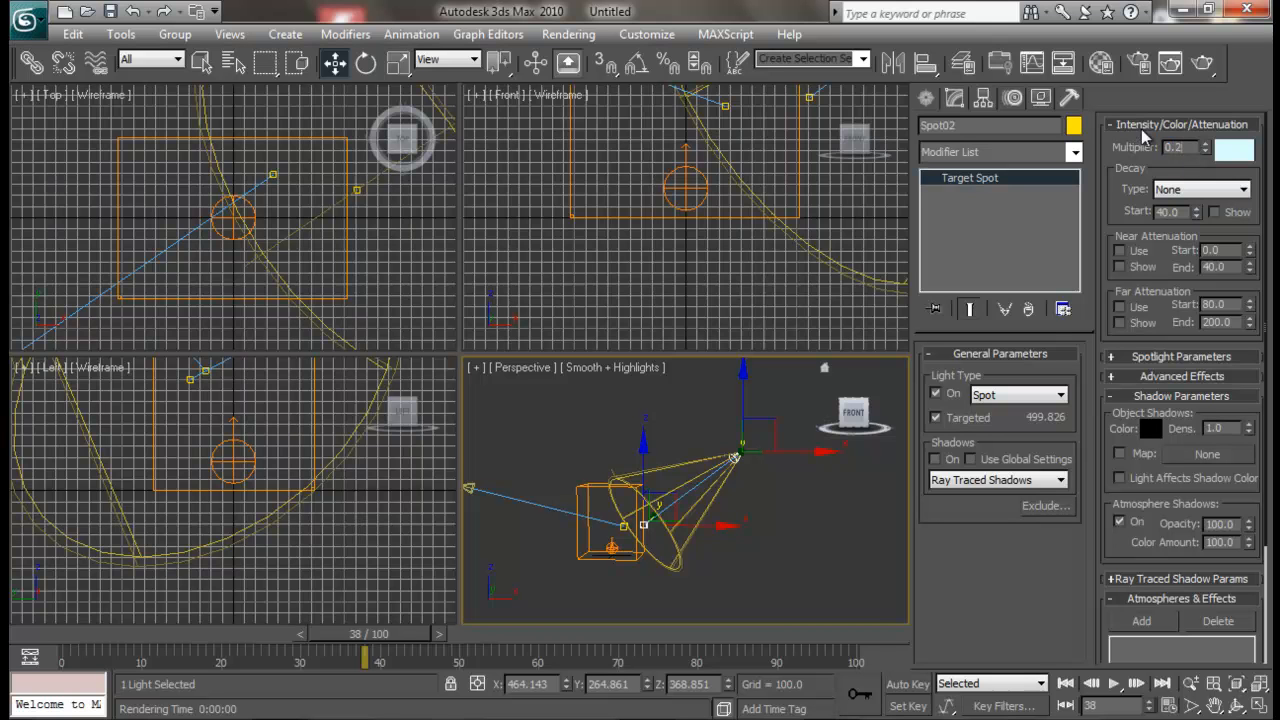
{"action": "key", "text": "Return"}
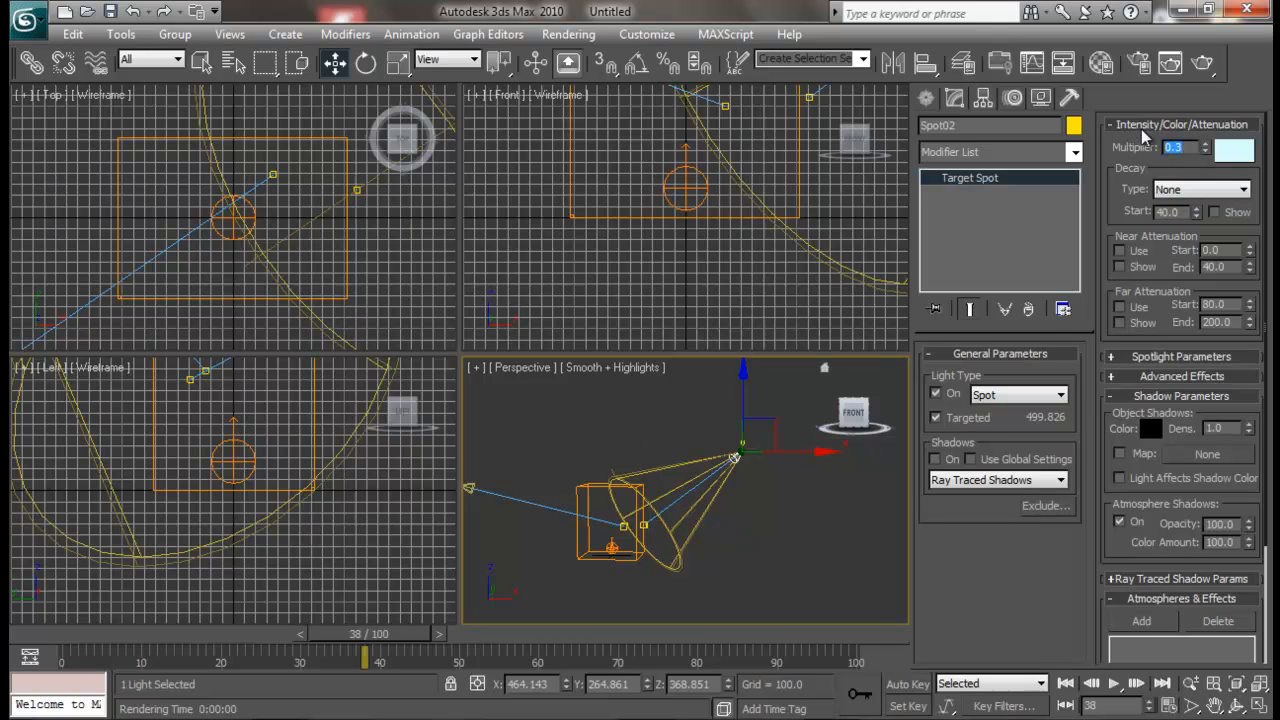
- Frame and select the FumeFX container, and enable Multiple Scattering in its illumination parameters
{"action": "left_click", "coordinate": [709, 543]}
{"action": "scroll", "coordinate": [686, 541], "scroll_direction": "up", "scroll_amount": 5}
{"action": "mouse_move", "coordinate": [676, 494]}
{"action": "middle_mouse_down", "text": "alt"}
{"action": "mouse_move", "coordinate": [694, 503]}
{"action": "mouse_move", "coordinate": [684, 500]}
{"action": "middle_mouse_up", "text": "alt"}
{"action": "left_click_drag", "start_coordinate": [820, 550], "coordinate": [780, 540]}
{"action": "left_click_drag", "start_coordinate": [166, 72], "coordinate": [166, 34]}
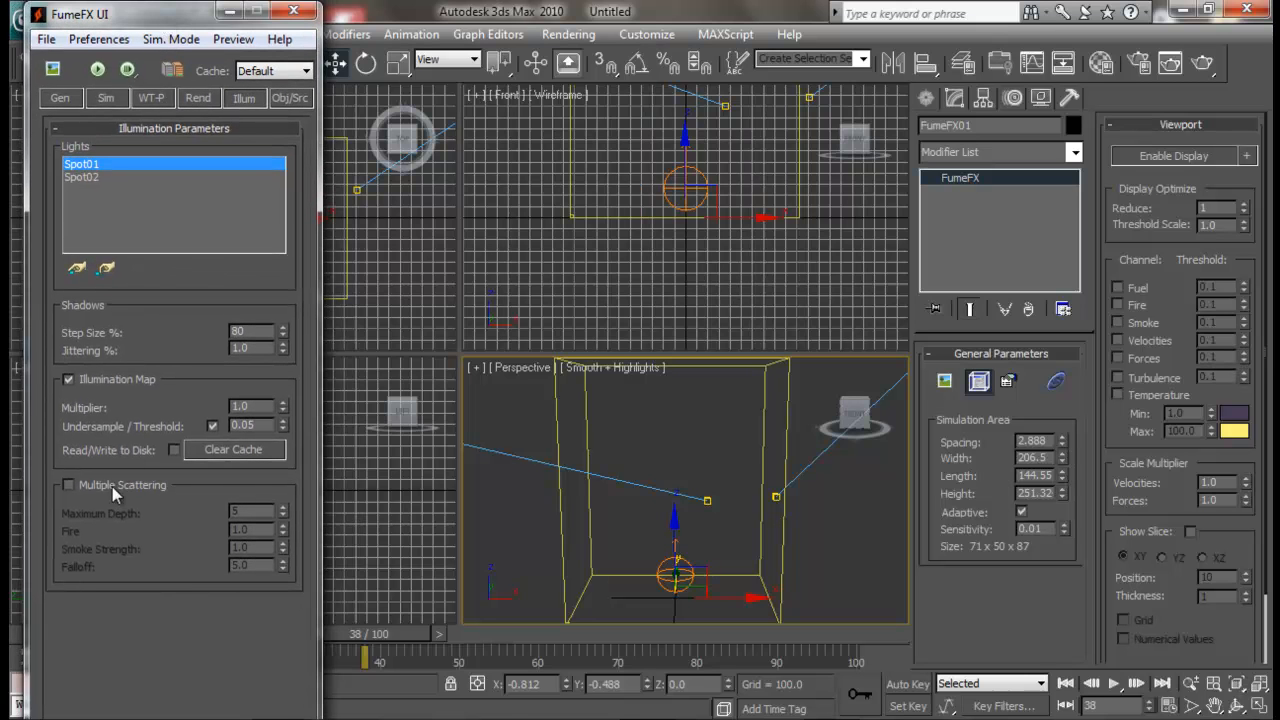
{"action": "left_click", "coordinate": [69, 484]}
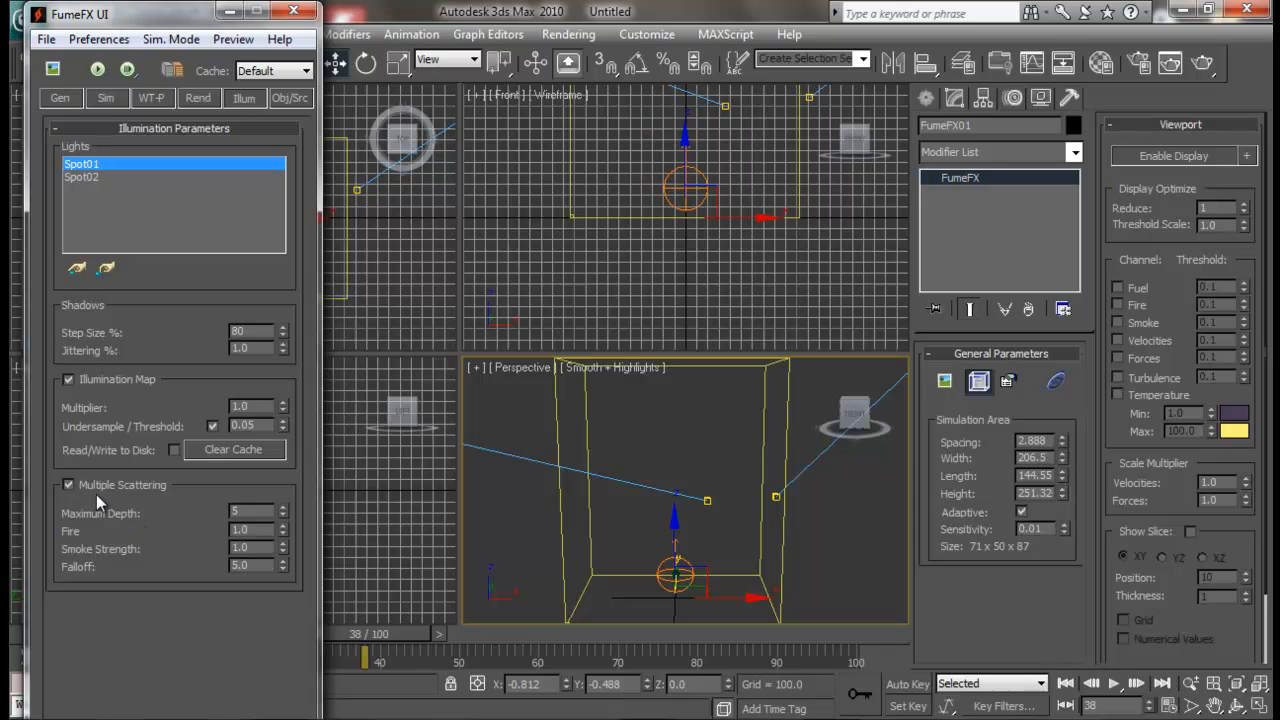
{"action": "left_click_drag", "start_coordinate": [173, 28], "coordinate": [179, 32]}
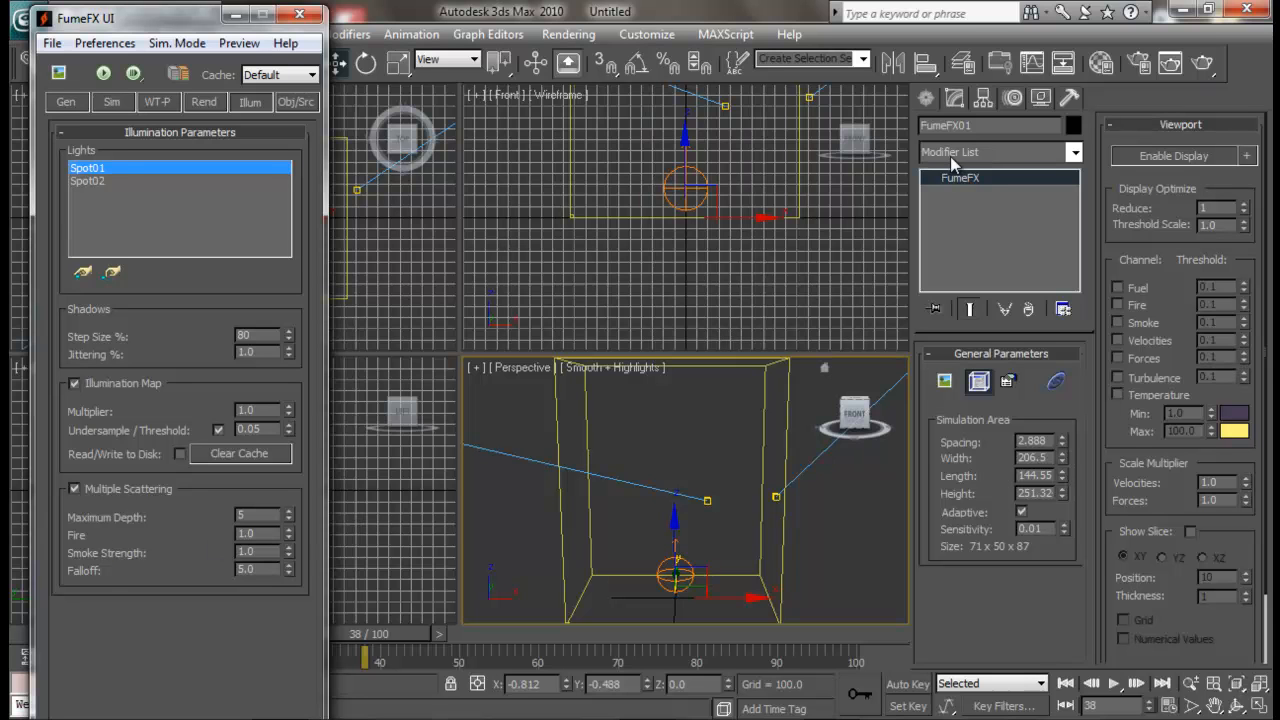
- Open the FumeFX output preview, go to frame 30, and render the Perspective view twice, closing the render window each time
{"action": "left_click", "coordinate": [58, 73]}
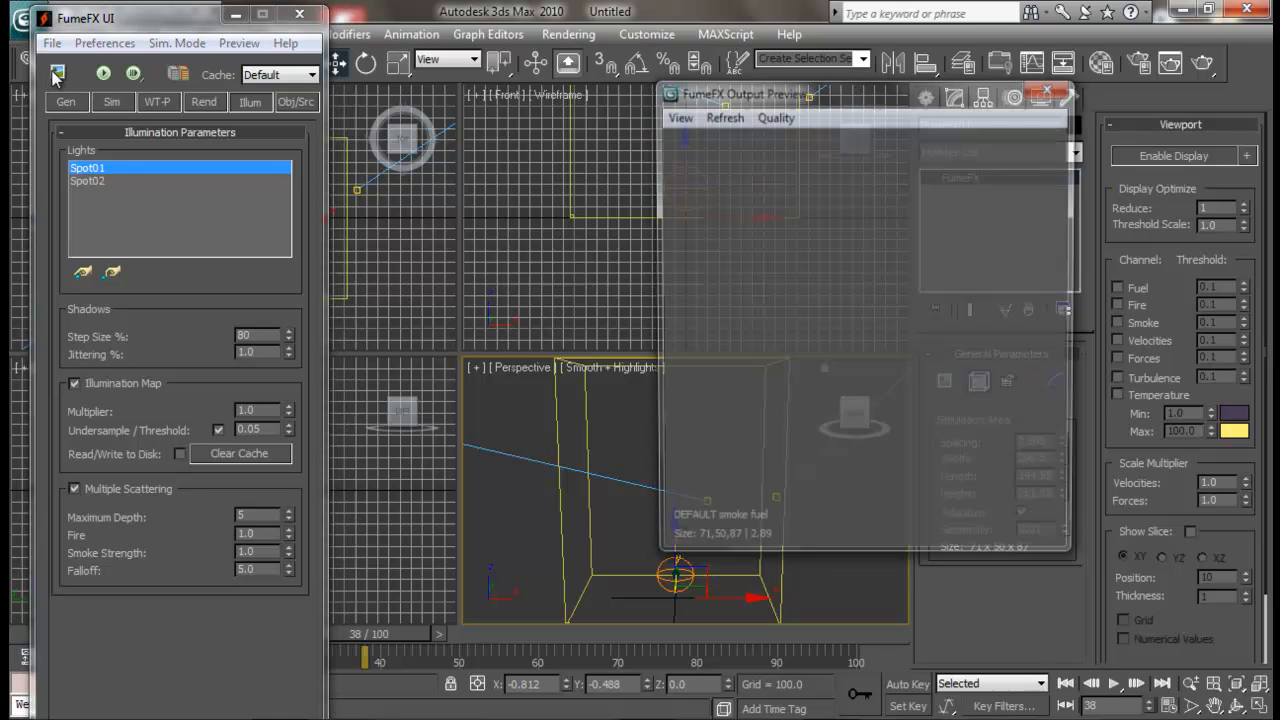
{"action": "left_click_drag", "start_coordinate": [389, 641], "coordinate": [330, 634]}
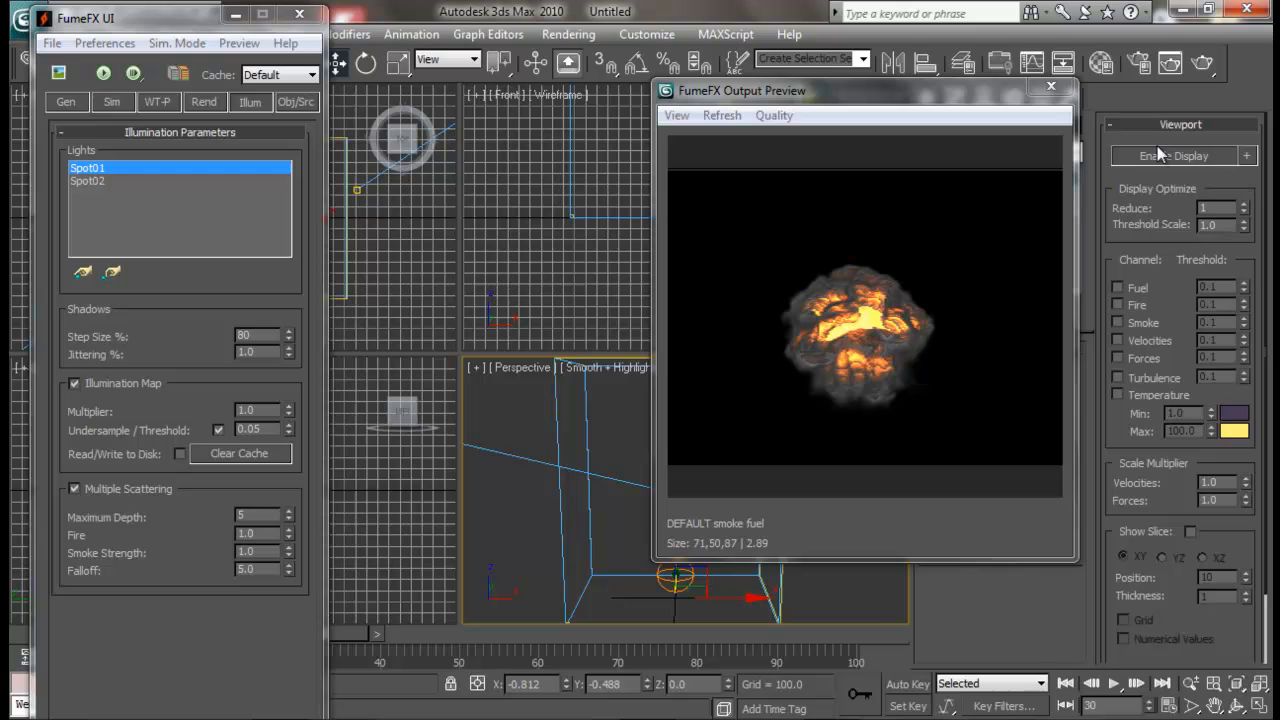
{"action": "left_click", "coordinate": [1203, 66]}
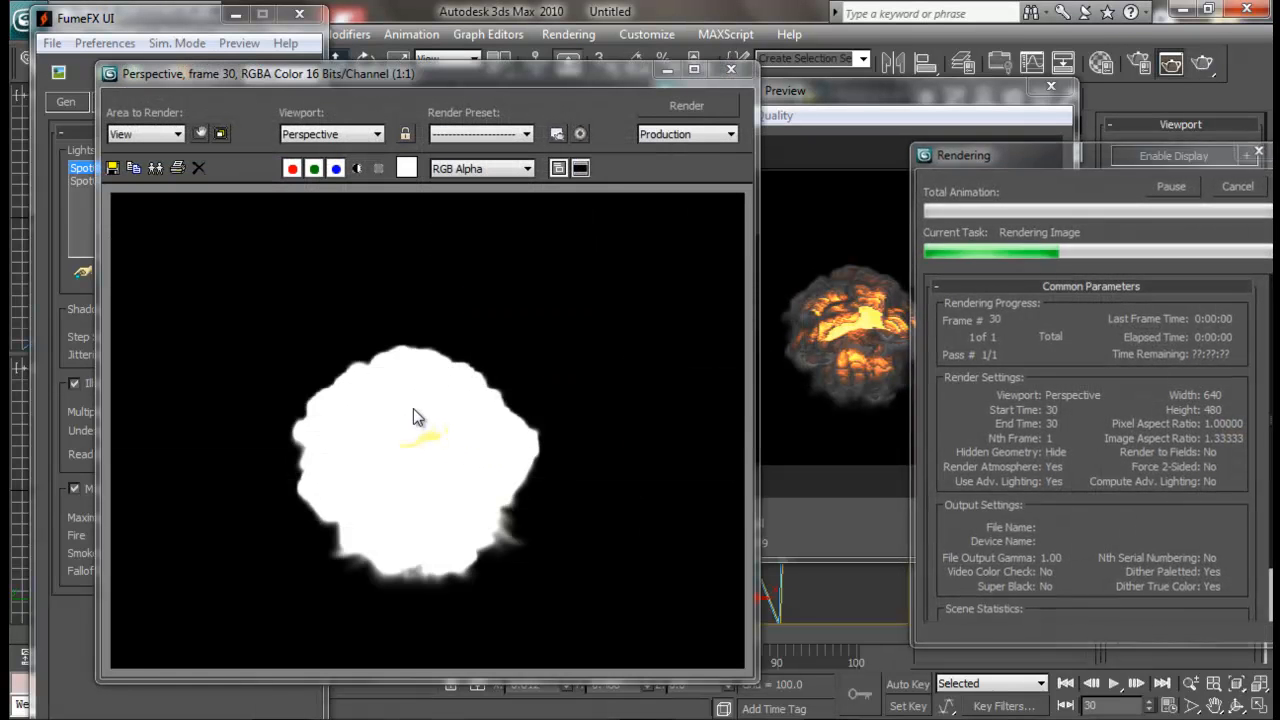
{"action": "left_click", "coordinate": [728, 73]}
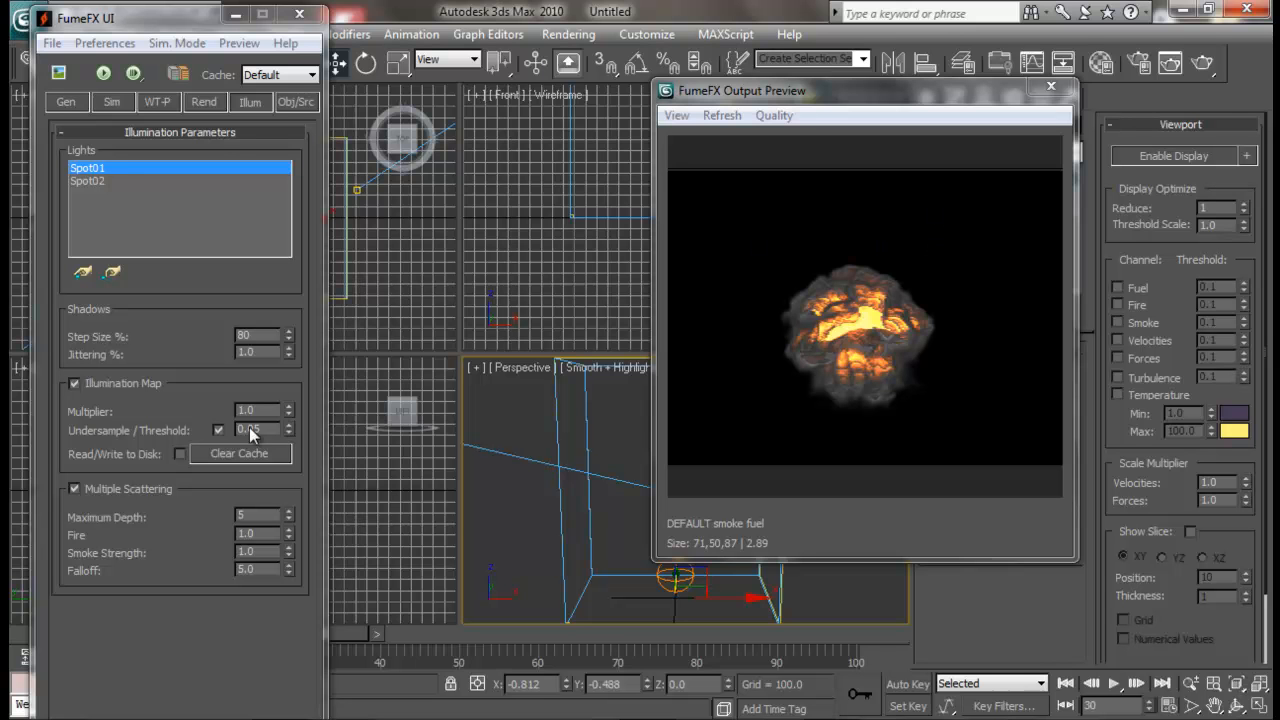
{"action": "left_click", "coordinate": [1207, 66]}
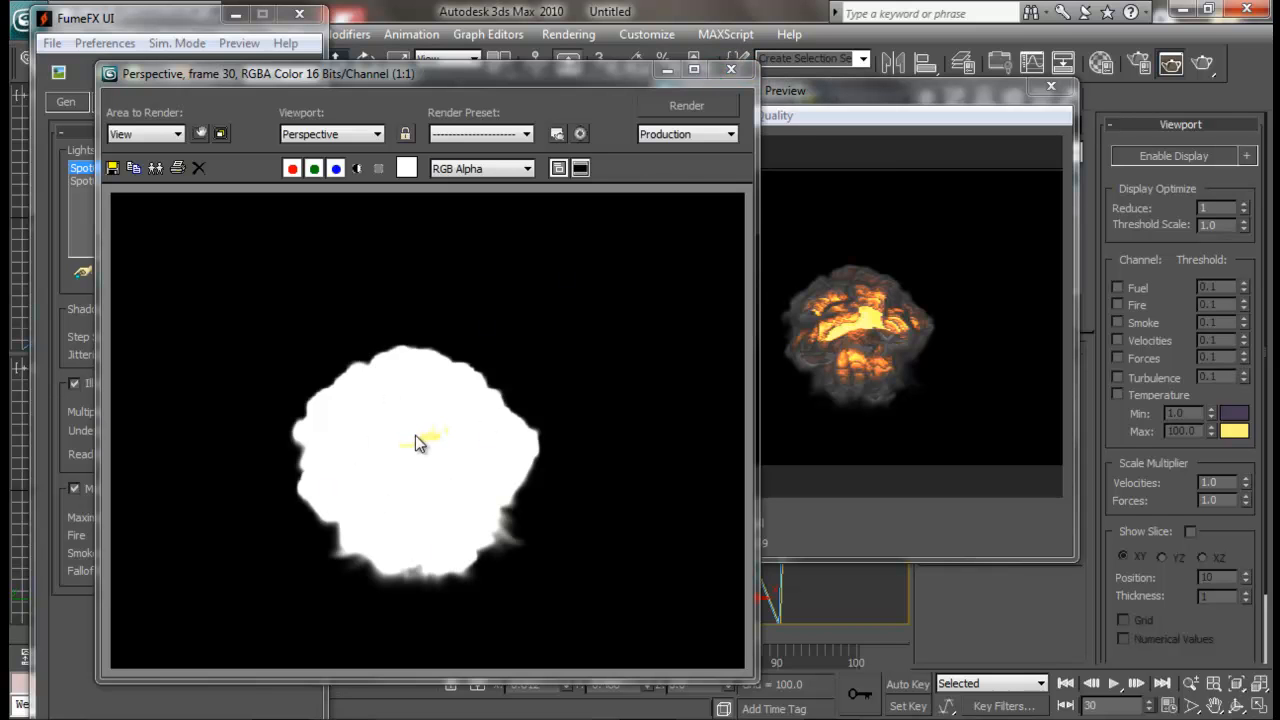
{"action": "left_click", "coordinate": [731, 69]}
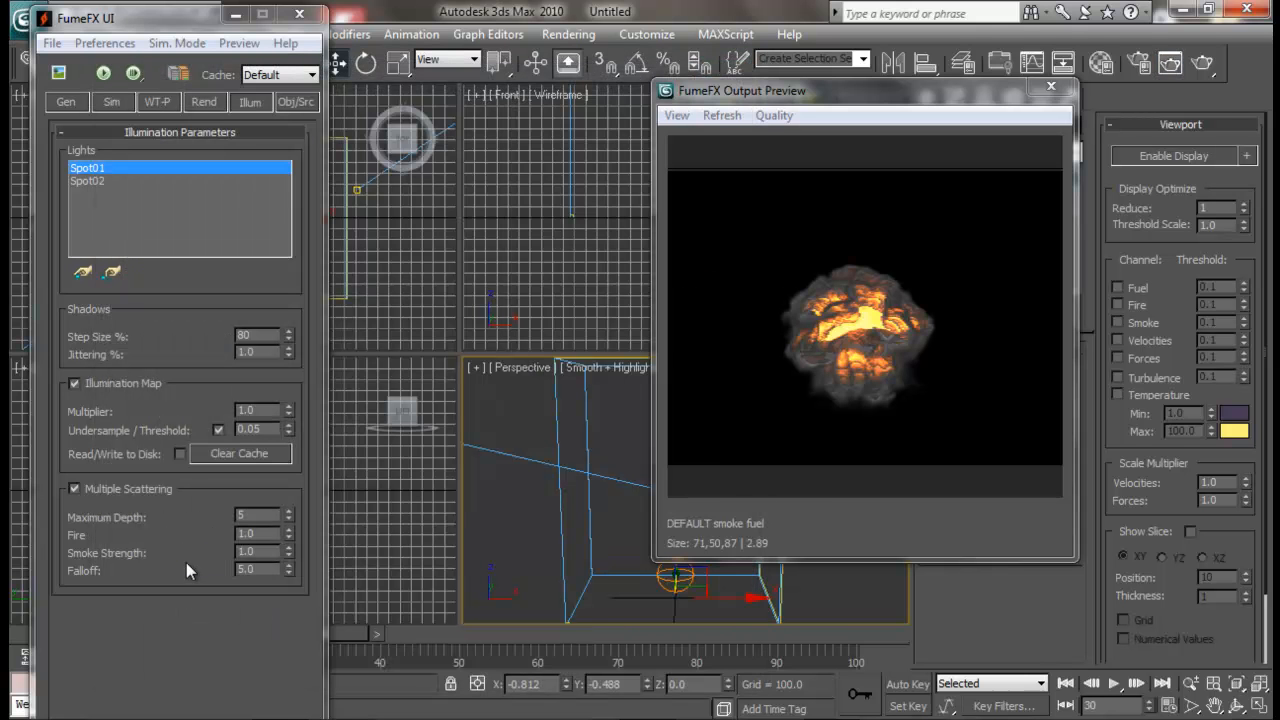
- Set the multiple scattering Smoke Strength to 0, render frame 30, and move the render window clear of the FumeFX settings
{"action": "double_click", "coordinate": [250, 550]}
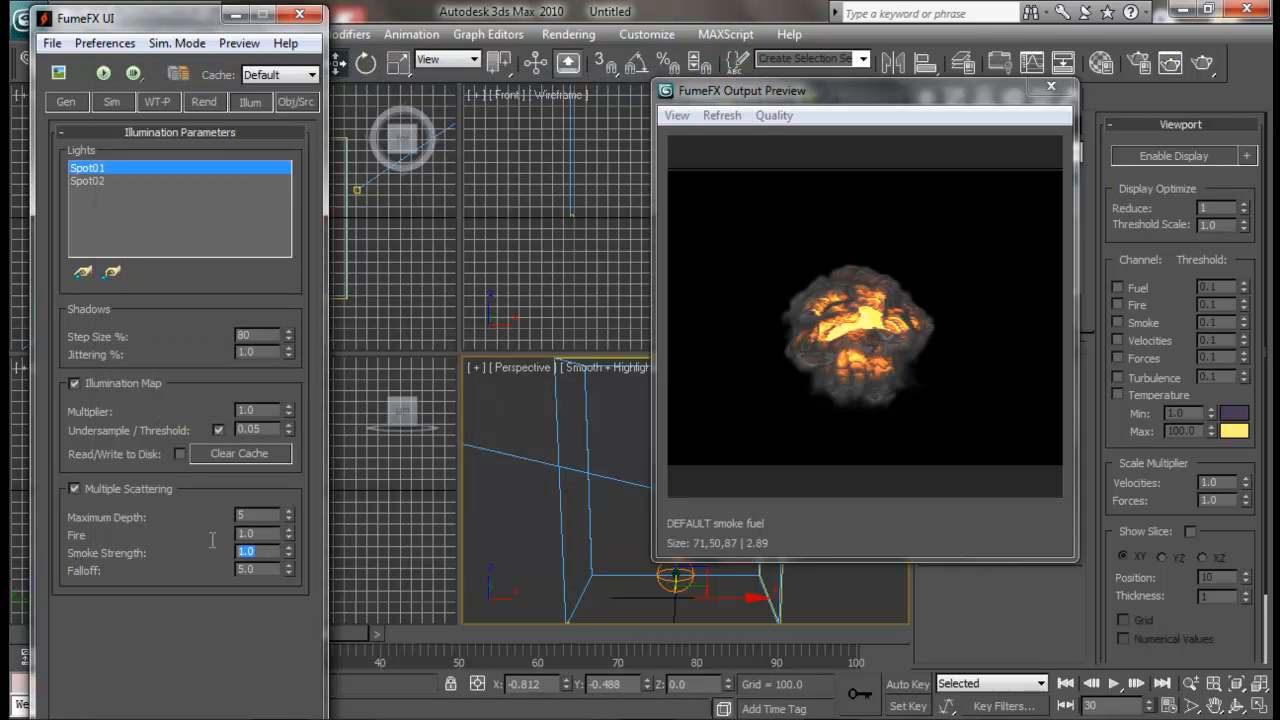
{"action": "type", "text": "0"}
{"action": "key", "text": "Return"}
{"action": "left_click", "coordinate": [1205, 65]}
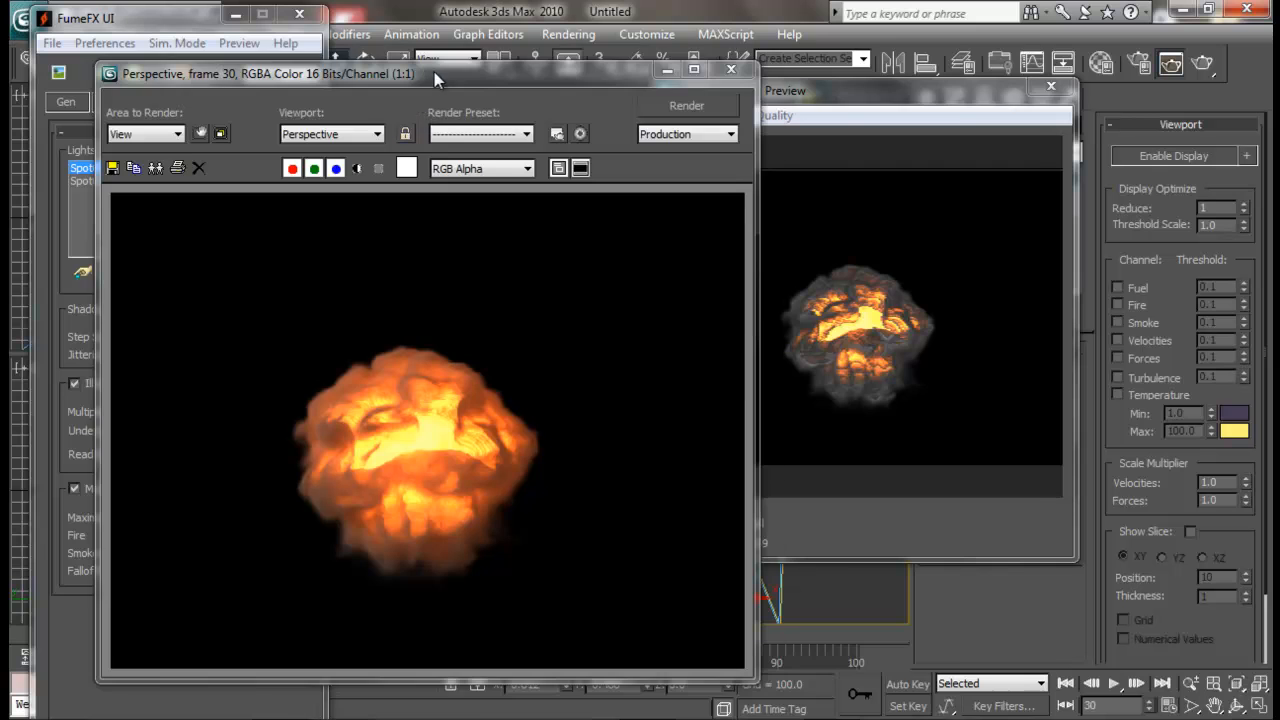
{"action": "left_click_drag", "start_coordinate": [434, 72], "coordinate": [712, 58]}
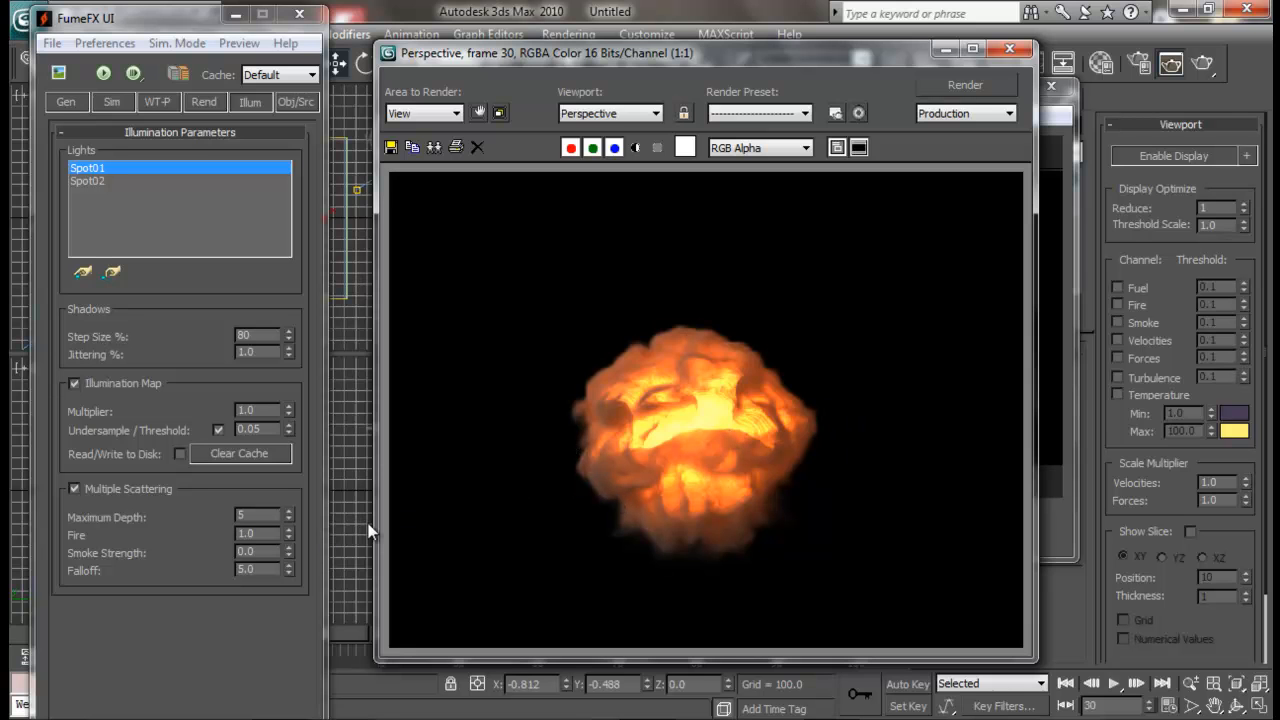
- Set the multiple scattering Fire value to 4 and render frame 30 again
{"action": "left_click", "coordinate": [264, 537]}
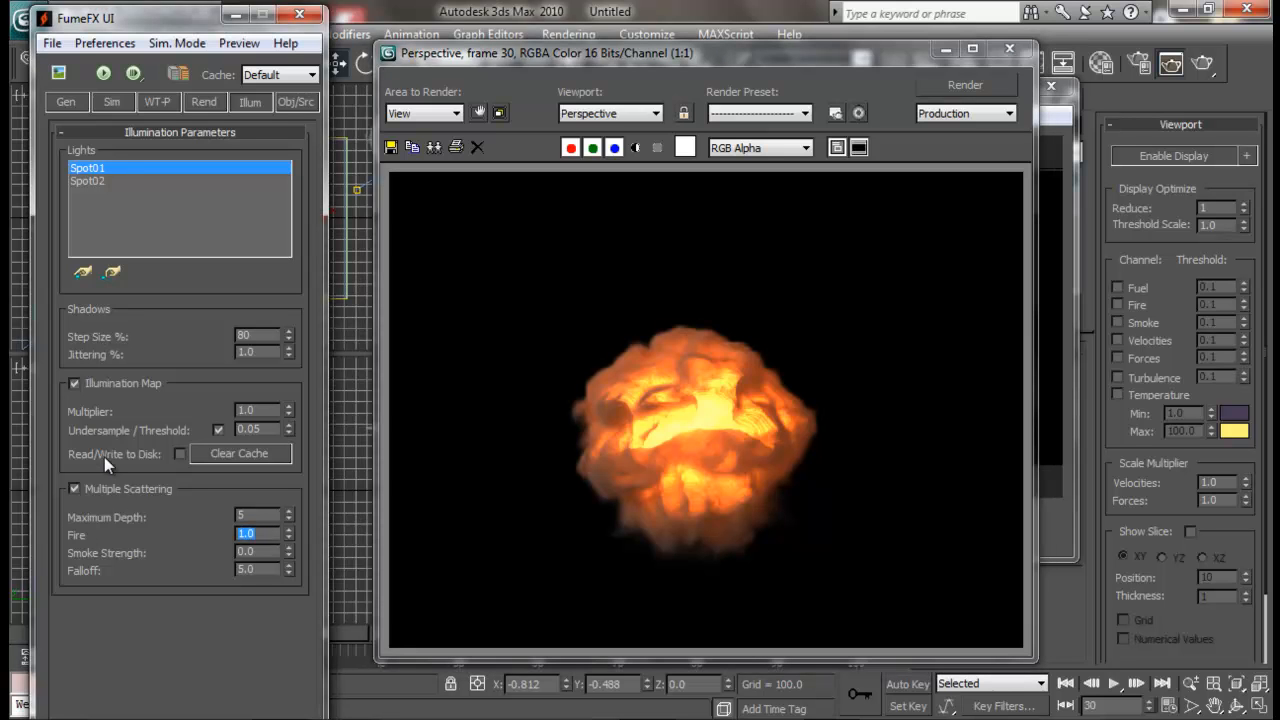
{"action": "type", "text": "5.24"}
{"action": "key", "text": "BackSpace"}
{"action": "key", "text": "BackSpace"}
{"action": "key", "text": "BackSpace"}
{"action": "key", "text": "BackSpace"}
{"action": "type", "text": "4"}
{"action": "key", "text": "Return"}
{"action": "left_click", "coordinate": [1010, 84]}
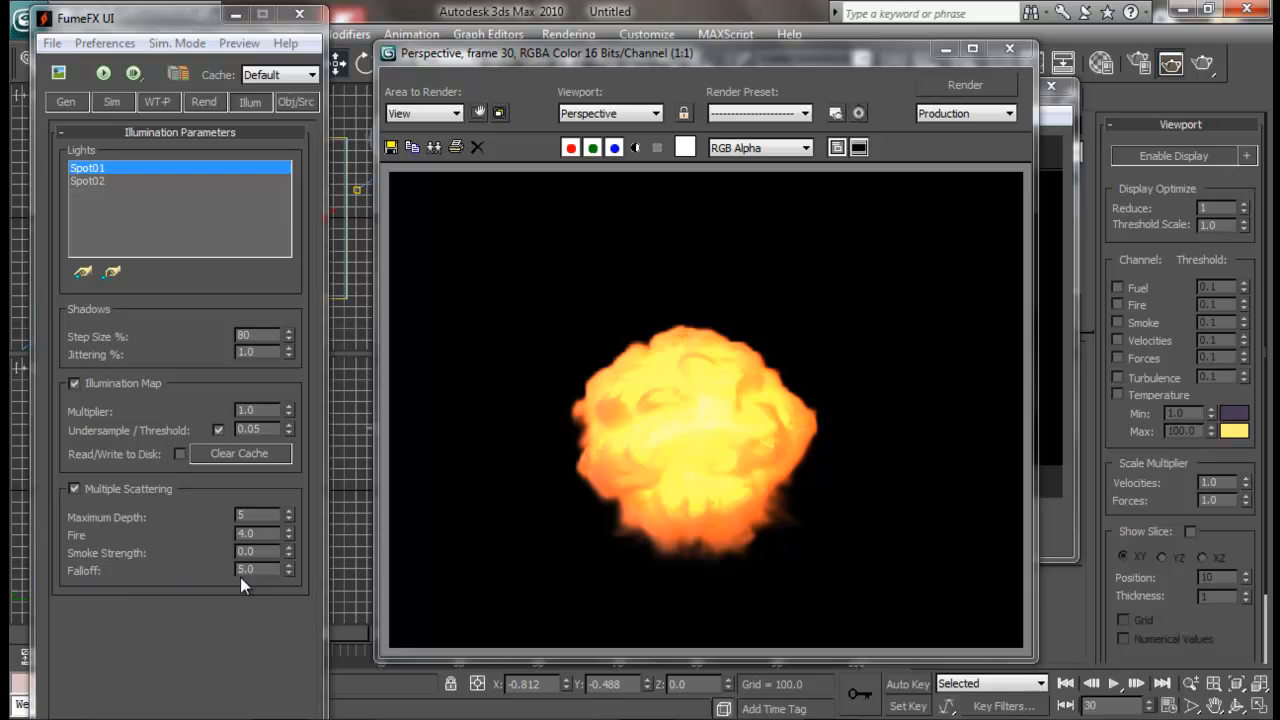
- Raise the multiple scattering Falloff to 10.5 and render frame 30 again
{"action": "left_click_drag", "start_coordinate": [250, 569], "coordinate": [180, 566]}
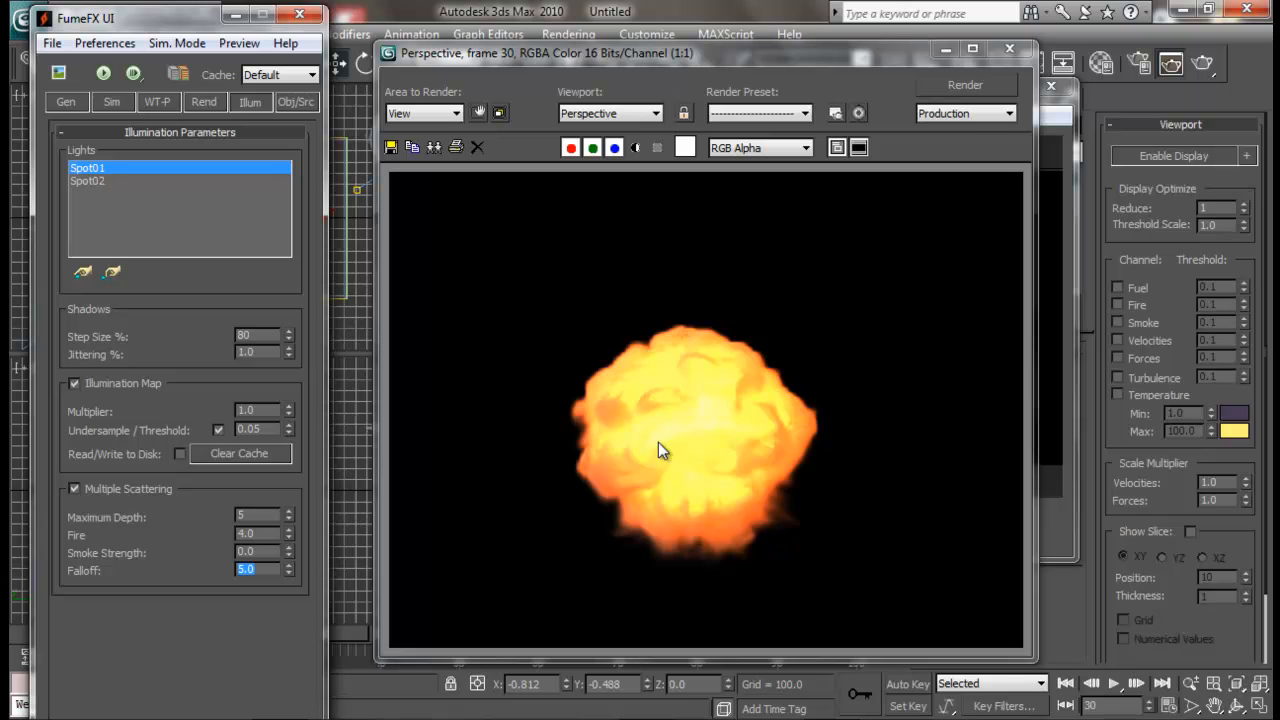
{"action": "left_click_drag", "start_coordinate": [288, 571], "coordinate": [287, 455]}
{"action": "left_click", "coordinate": [968, 85]}
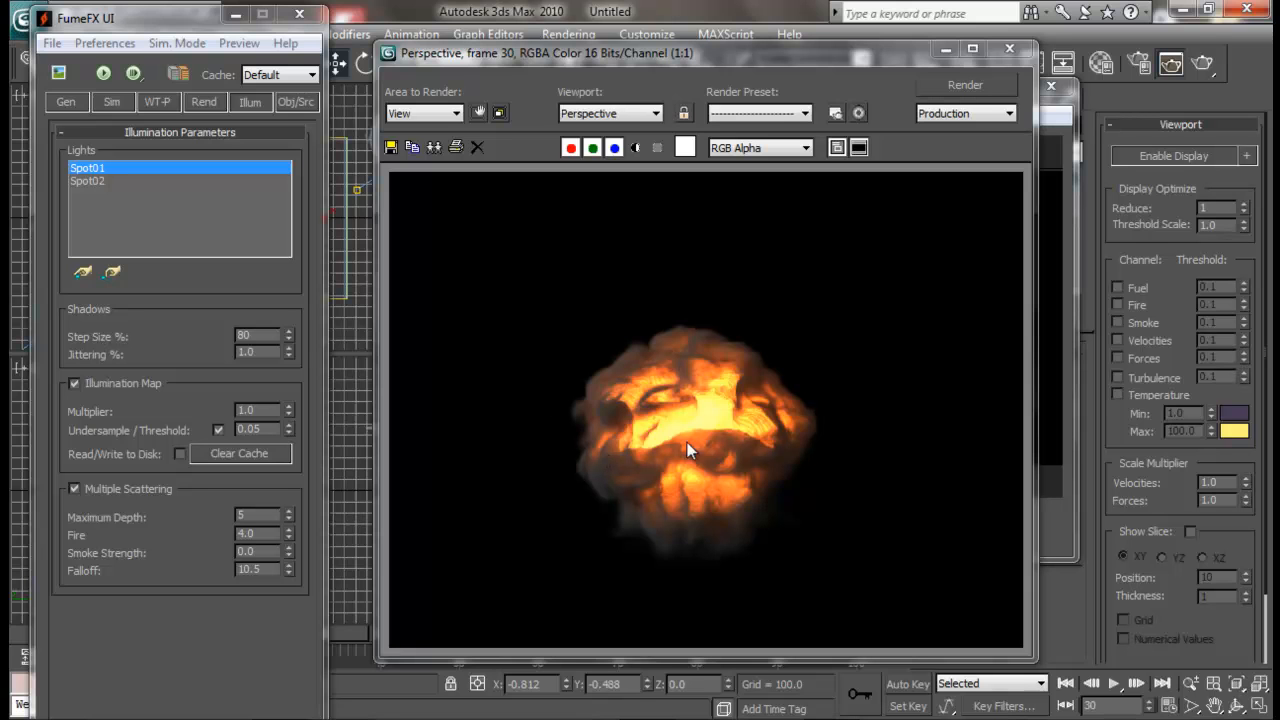
- Set the multiple scattering Falloff to 9 and Fire to 5, and render frame 30 again
{"action": "double_click", "coordinate": [253, 569]}
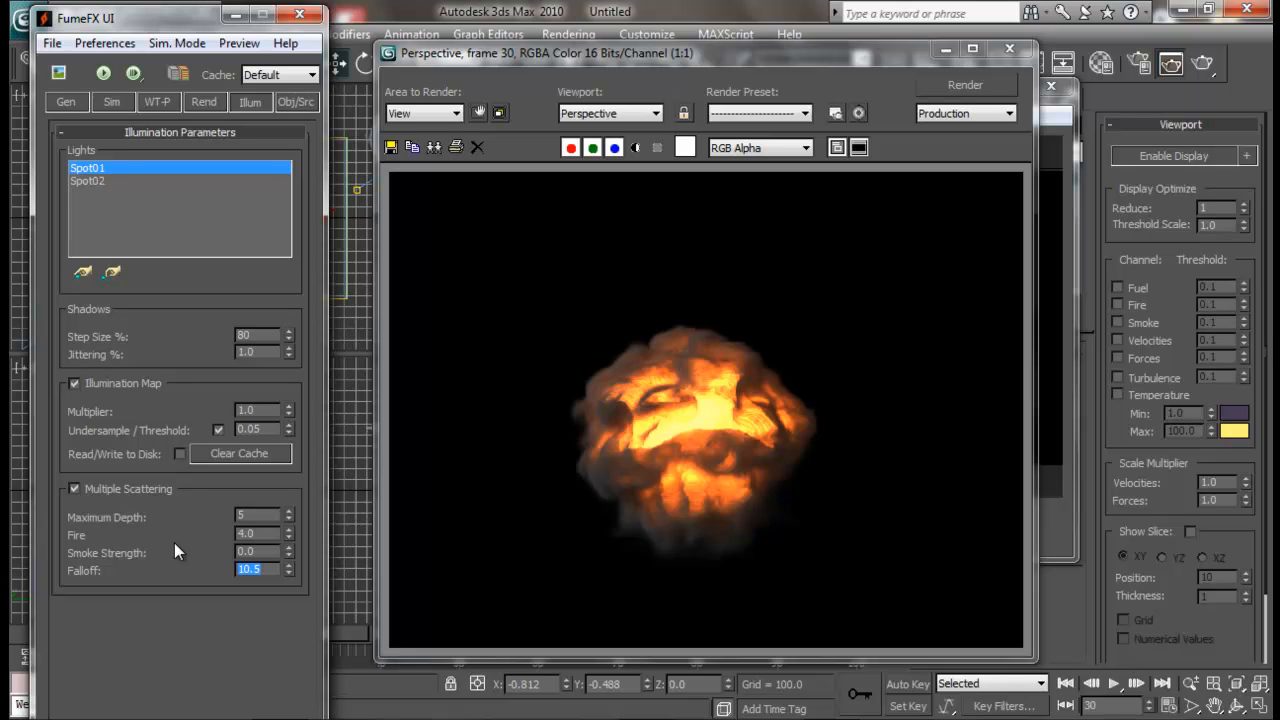
{"action": "type", "text": "9"}
{"action": "key", "text": "Return"}
{"action": "double_click", "coordinate": [266, 535]}
{"action": "left_click", "coordinate": [965, 84]}
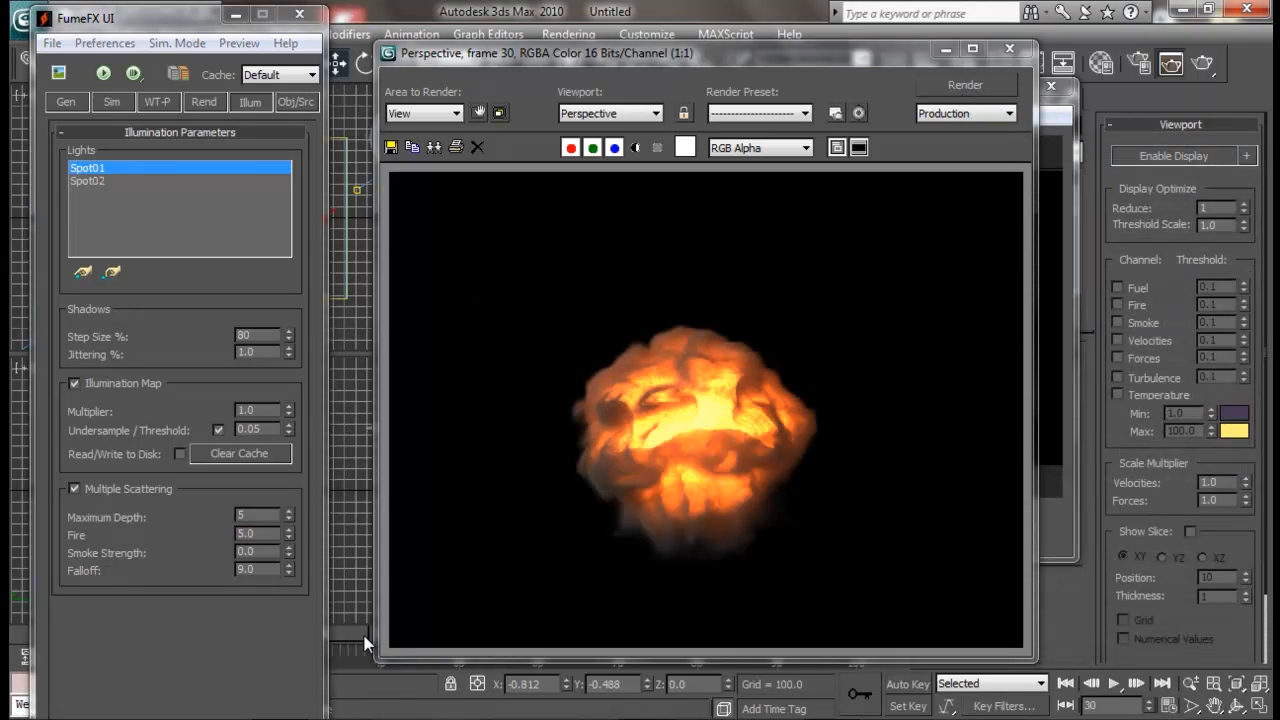
- Move the render window aside and scrub the timeline to frame 38 to examine the explosion in the output preview
{"action": "left_click_drag", "start_coordinate": [706, 59], "coordinate": [396, 2]}
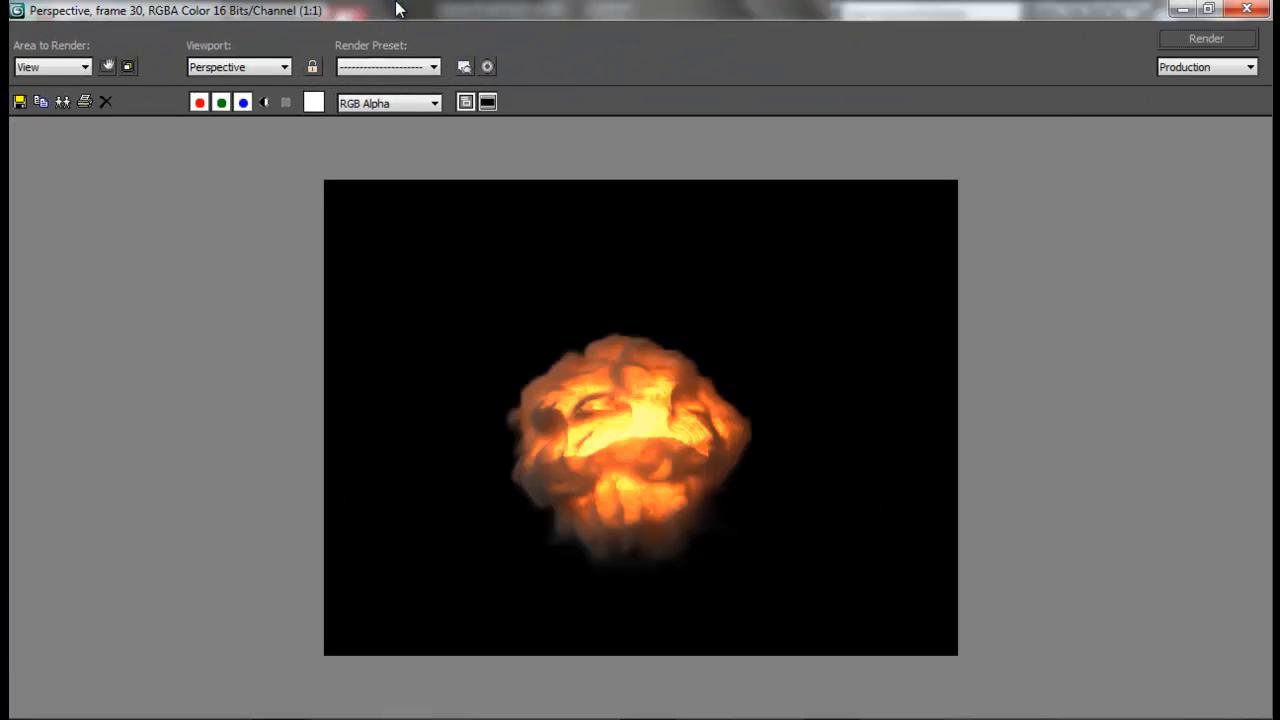
{"action": "left_click_drag", "start_coordinate": [1024, 6], "coordinate": [798, 37]}
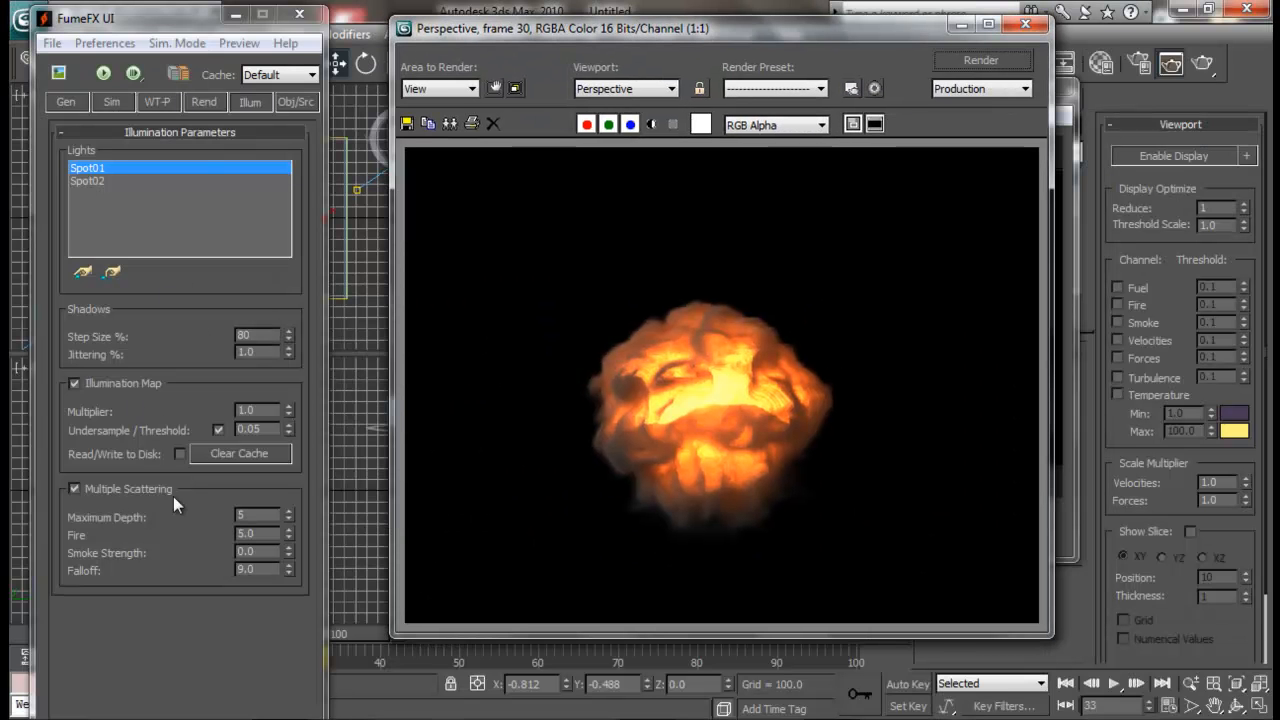
{"action": "left_click_drag", "start_coordinate": [911, 22], "coordinate": [339, 29]}
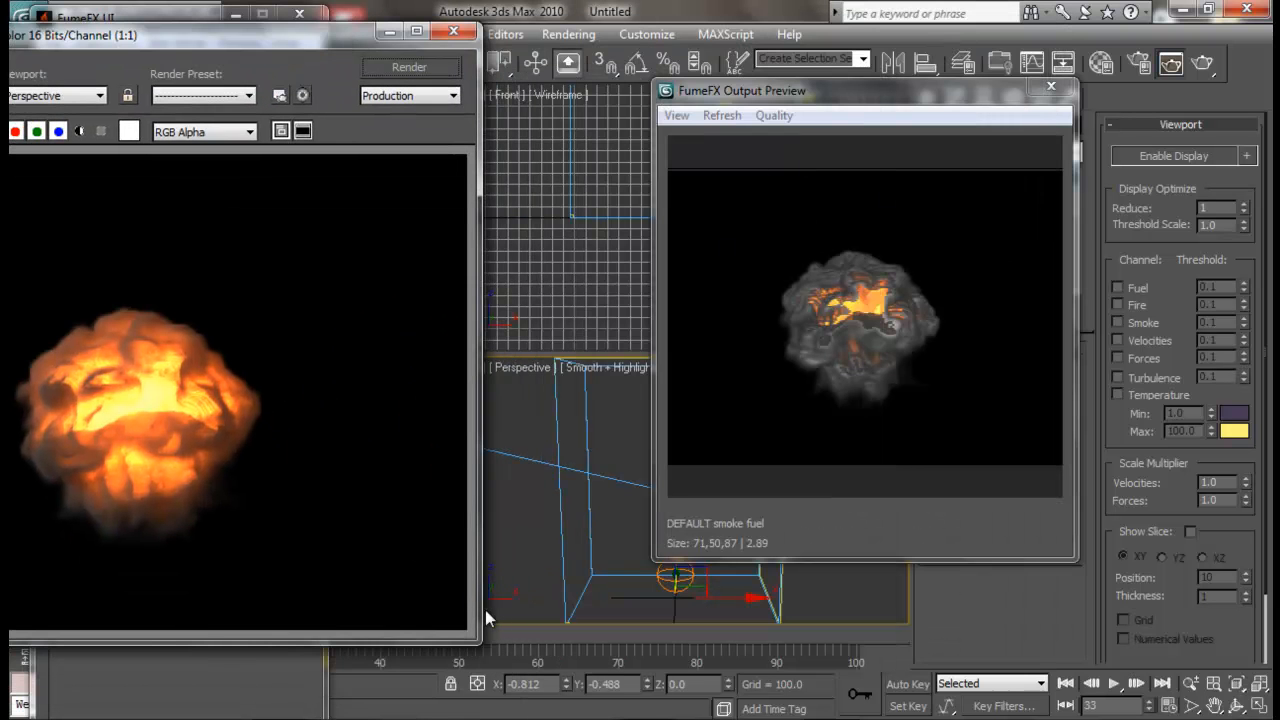
{"action": "left_click_drag", "start_coordinate": [350, 41], "coordinate": [352, 22]}
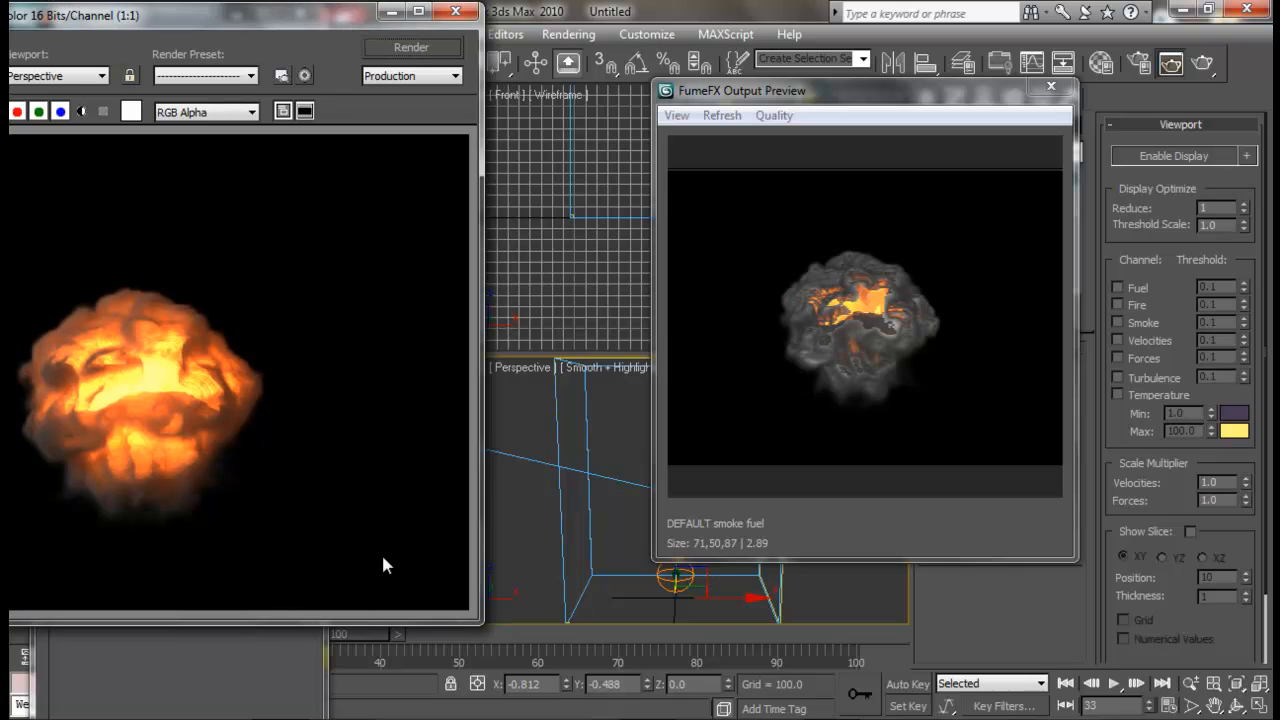
{"action": "left_click_drag", "start_coordinate": [373, 640], "coordinate": [412, 638]}
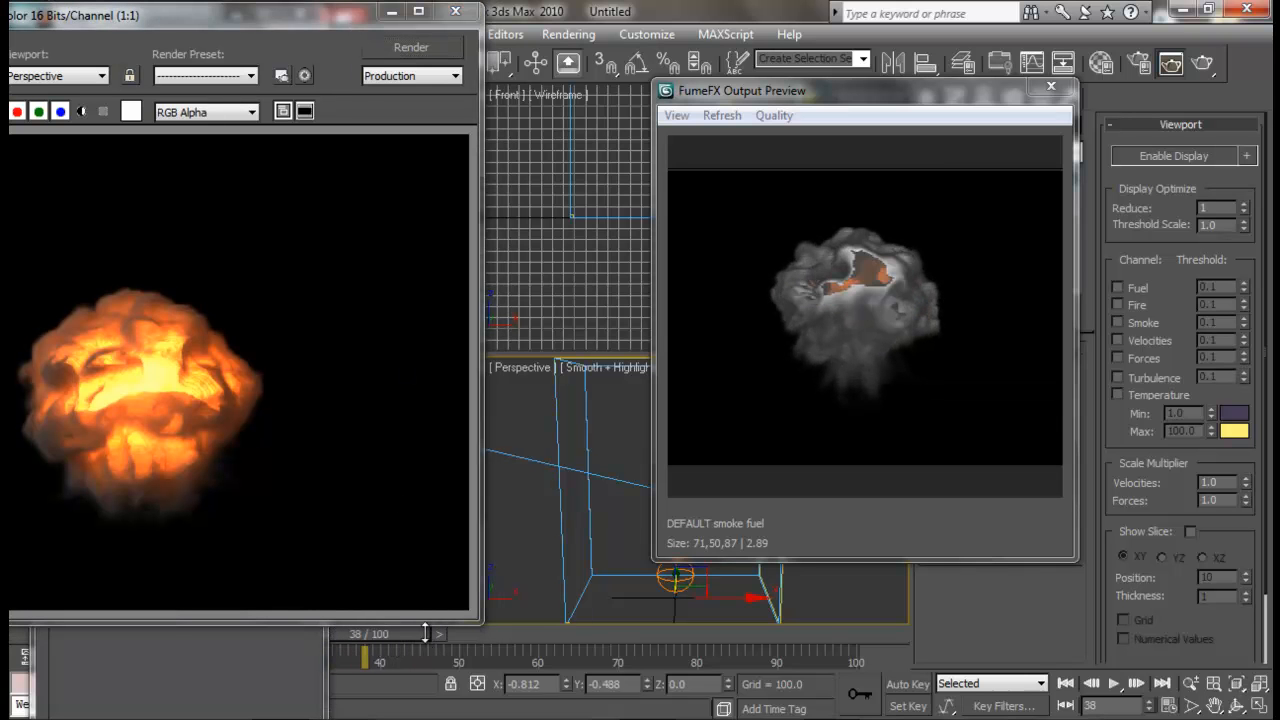
- Bring the whole render window into sight, go to frame 40, and render the Perspective view
{"action": "mouse_move", "coordinate": [313, 18]}
{"action": "left_mouse_down"}
{"action": "mouse_move", "coordinate": [134, 529]}
{"action": "mouse_move", "coordinate": [265, 40]}
{"action": "mouse_move", "coordinate": [290, 2]}
{"action": "mouse_move", "coordinate": [295, 20]}
{"action": "left_mouse_up"}
{"action": "double_click", "coordinate": [295, 16]}
{"action": "left_click_drag", "start_coordinate": [990, 8], "coordinate": [353, 33]}
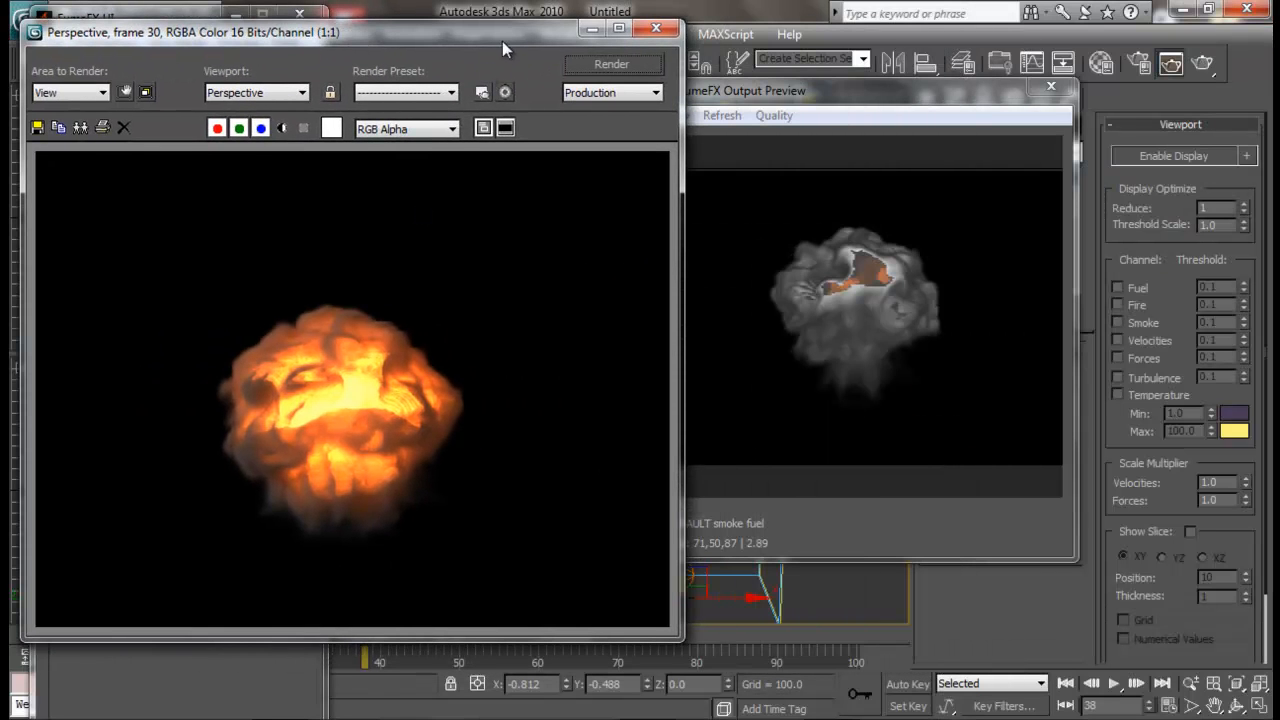
{"action": "left_click_drag", "start_coordinate": [514, 39], "coordinate": [494, 27]}
{"action": "left_click_drag", "start_coordinate": [394, 634], "coordinate": [416, 635]}
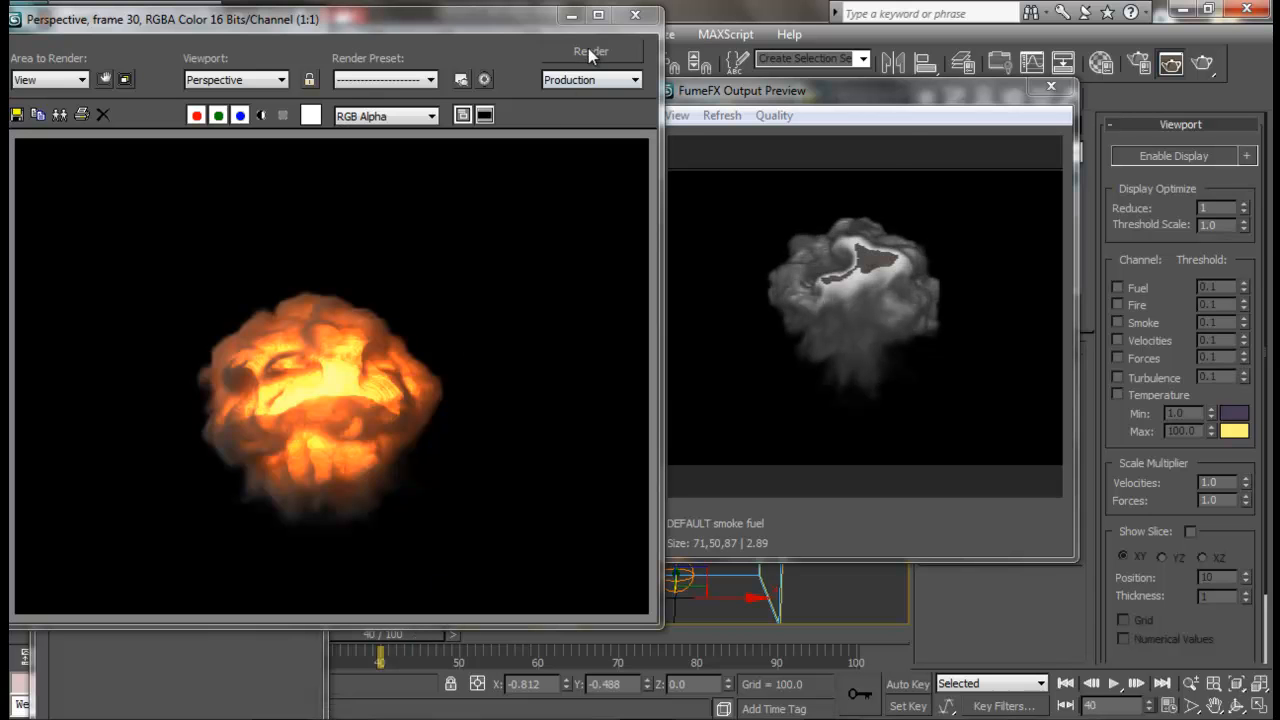
{"action": "left_click", "coordinate": [589, 51]}
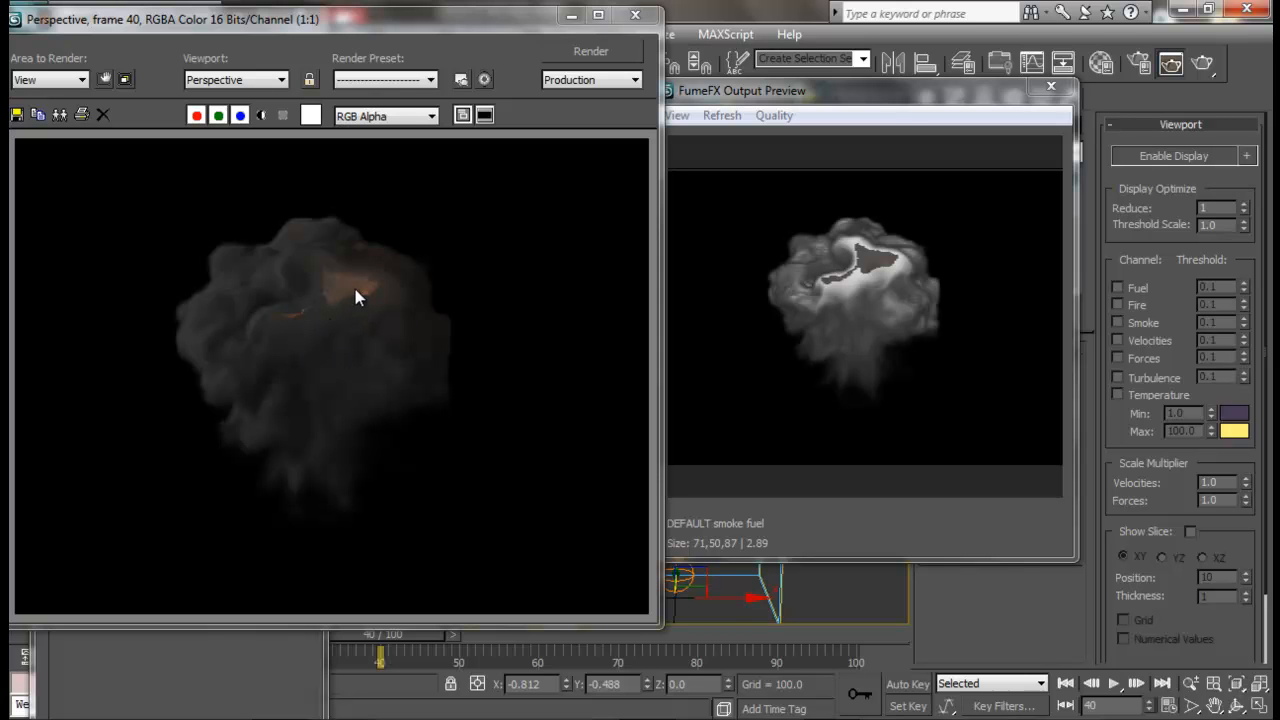
- Render the Perspective view at frame 44, close the render window, and scrub back to frame 15 in the preview
{"action": "left_click_drag", "start_coordinate": [418, 631], "coordinate": [458, 637]}
{"action": "left_click", "coordinate": [570, 52]}
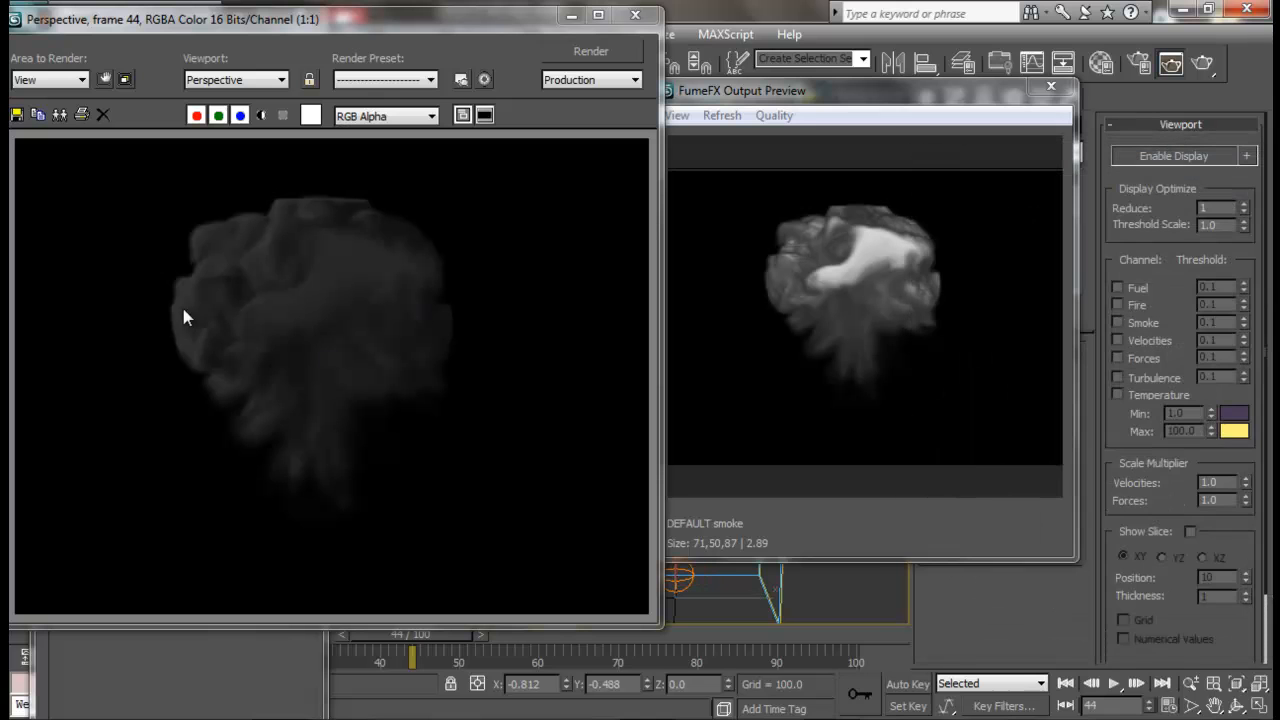
{"action": "left_click", "coordinate": [634, 14]}
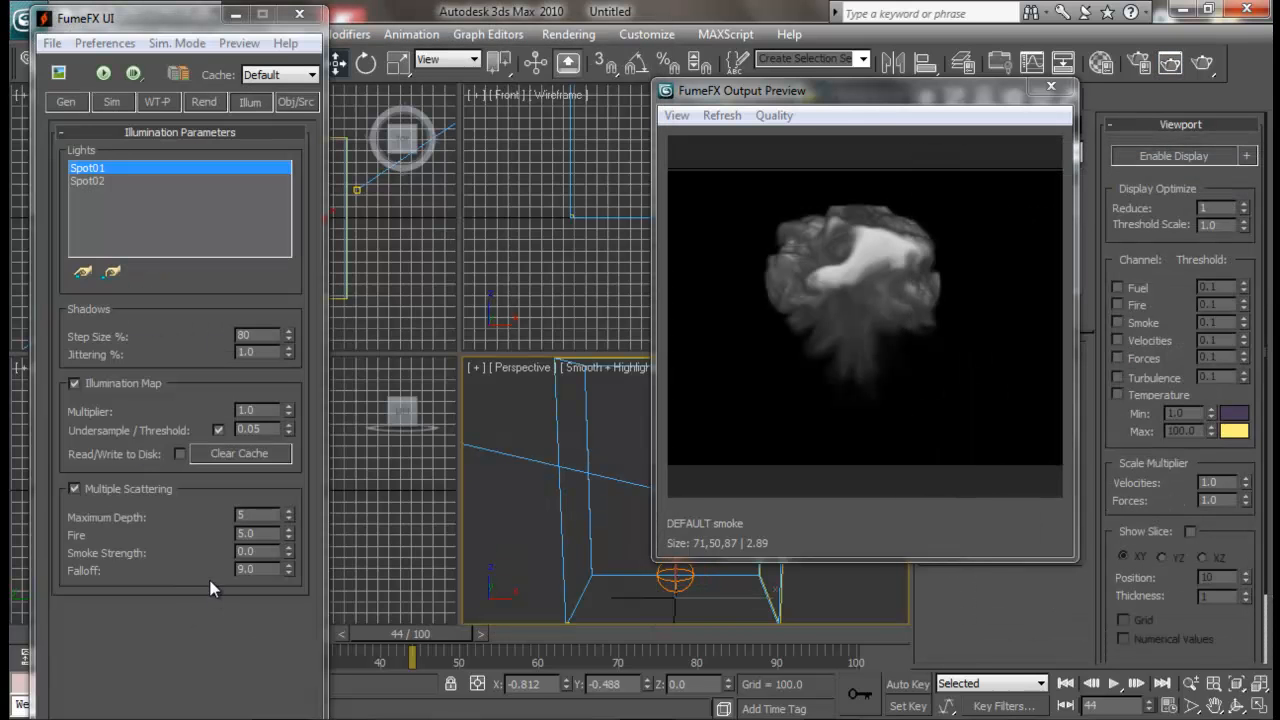
{"action": "left_click_drag", "start_coordinate": [458, 636], "coordinate": [249, 653]}
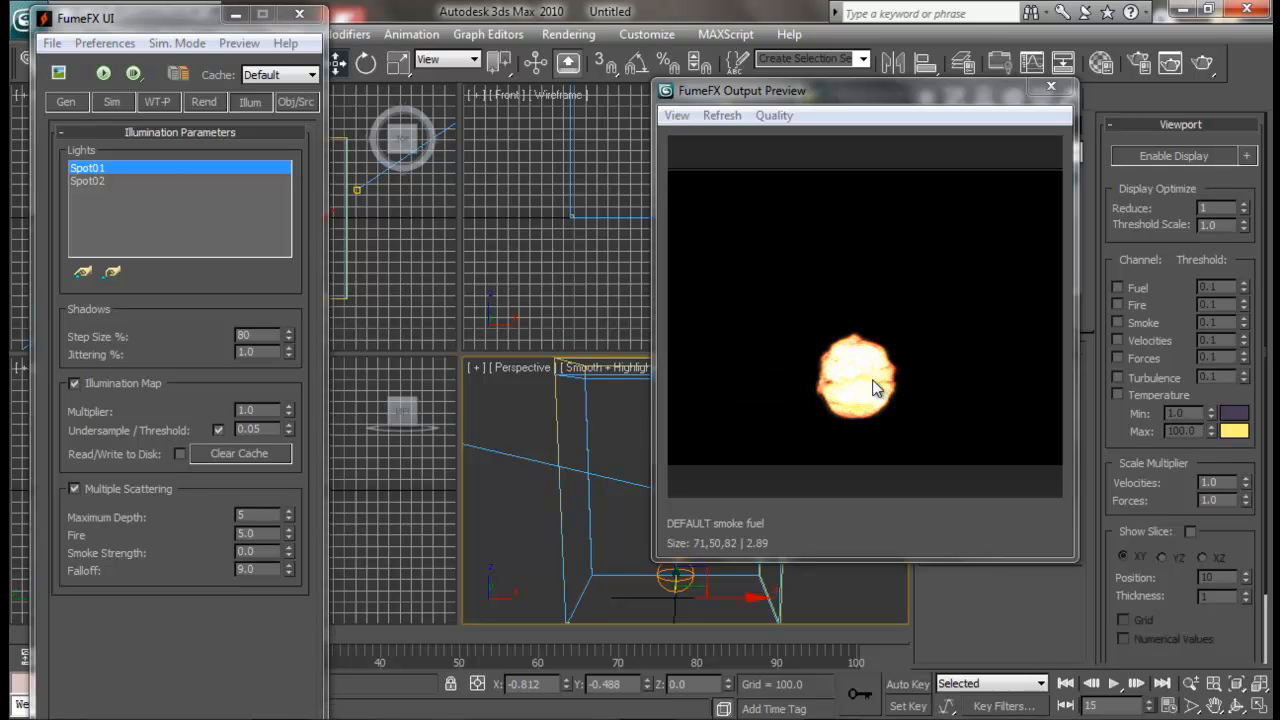
- Recolour the last key of the fire colour gradient to orange, RGB 255, 124, 0
{"action": "left_click", "coordinate": [210, 106]}
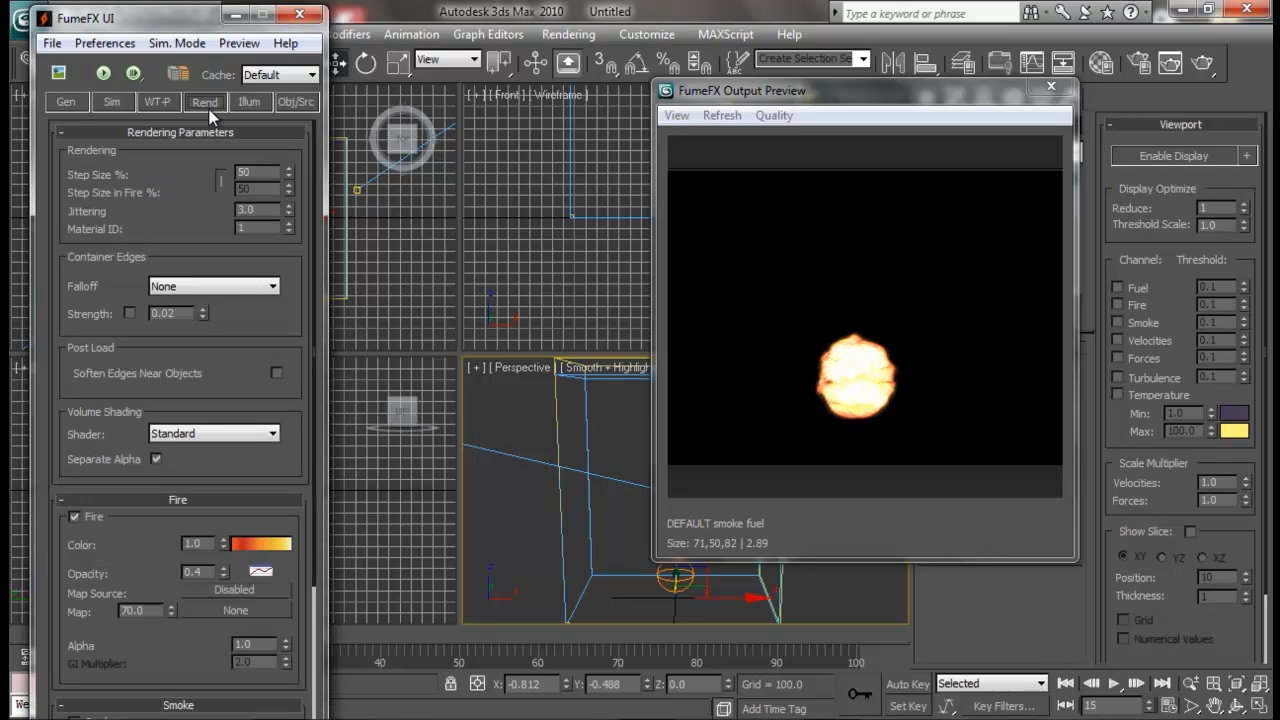
{"action": "left_click", "coordinate": [283, 546]}
{"action": "left_click", "coordinate": [712, 532]}
{"action": "double_click", "coordinate": [711, 530]}
{"action": "left_click_drag", "start_coordinate": [281, 131], "coordinate": [280, 151]}
{"action": "left_click_drag", "start_coordinate": [545, 149], "coordinate": [475, 148]}
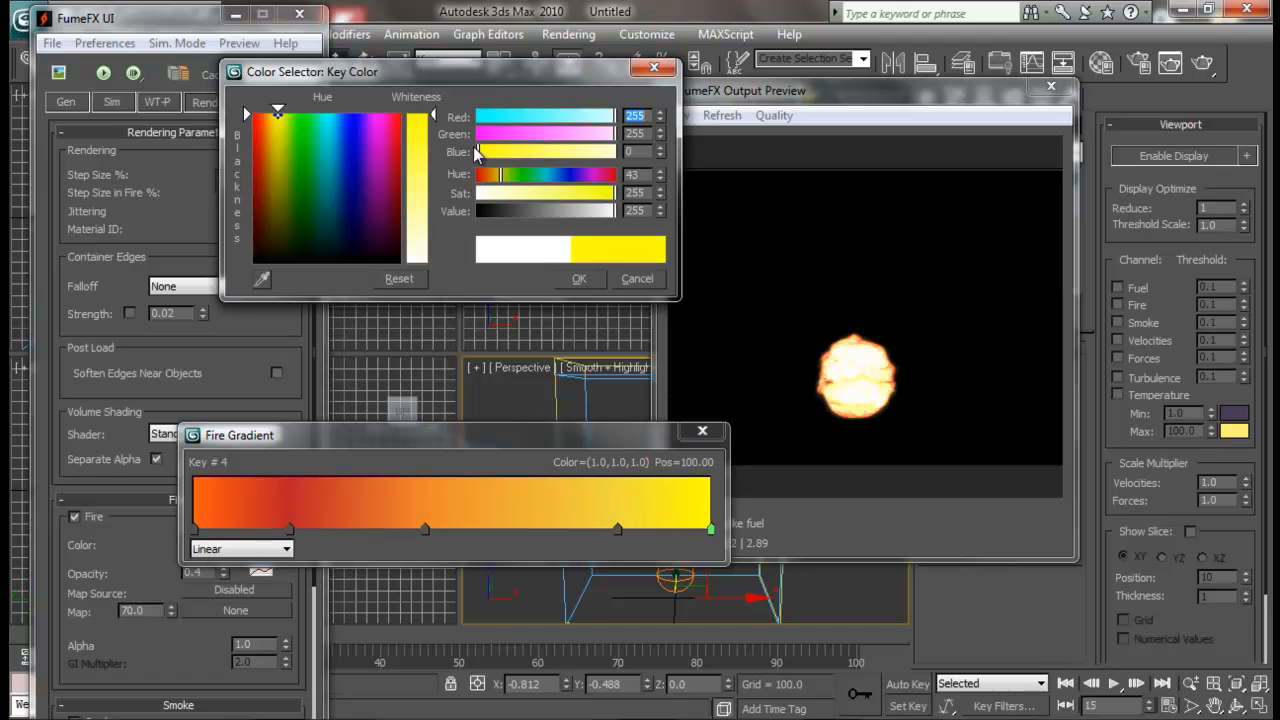
{"action": "left_click_drag", "start_coordinate": [614, 133], "coordinate": [546, 150]}
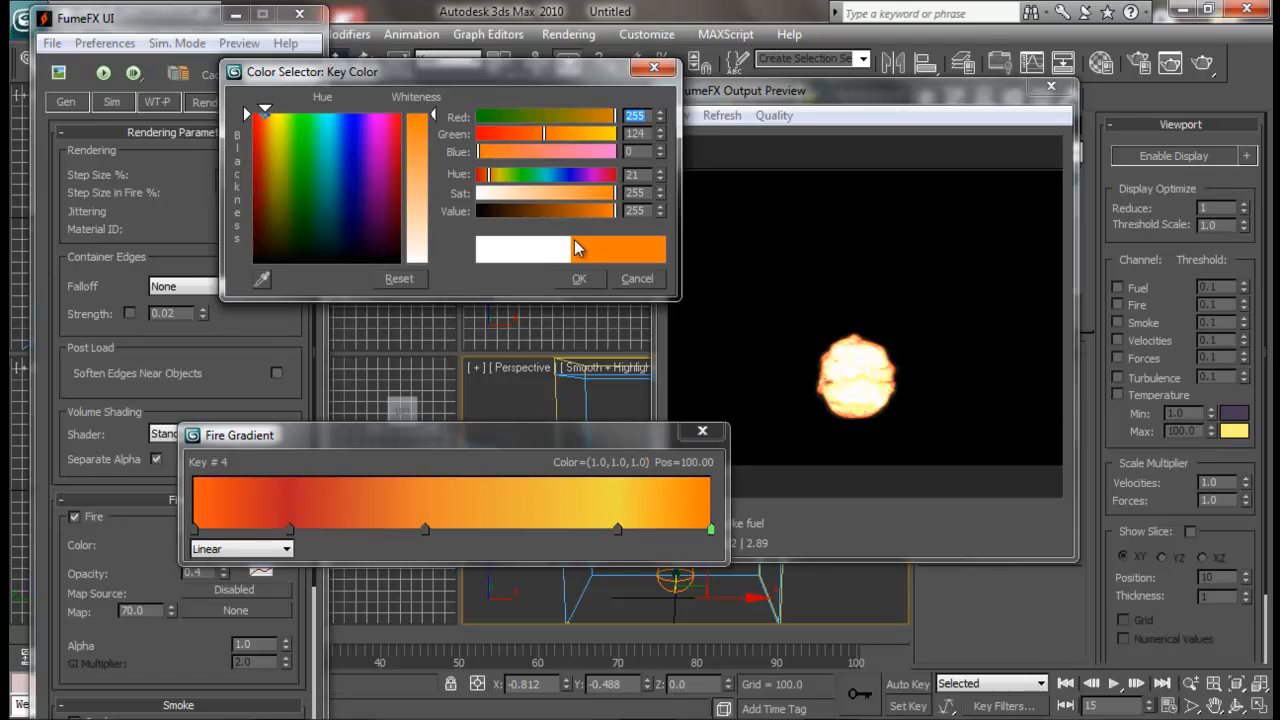
{"action": "left_click", "coordinate": [580, 278]}
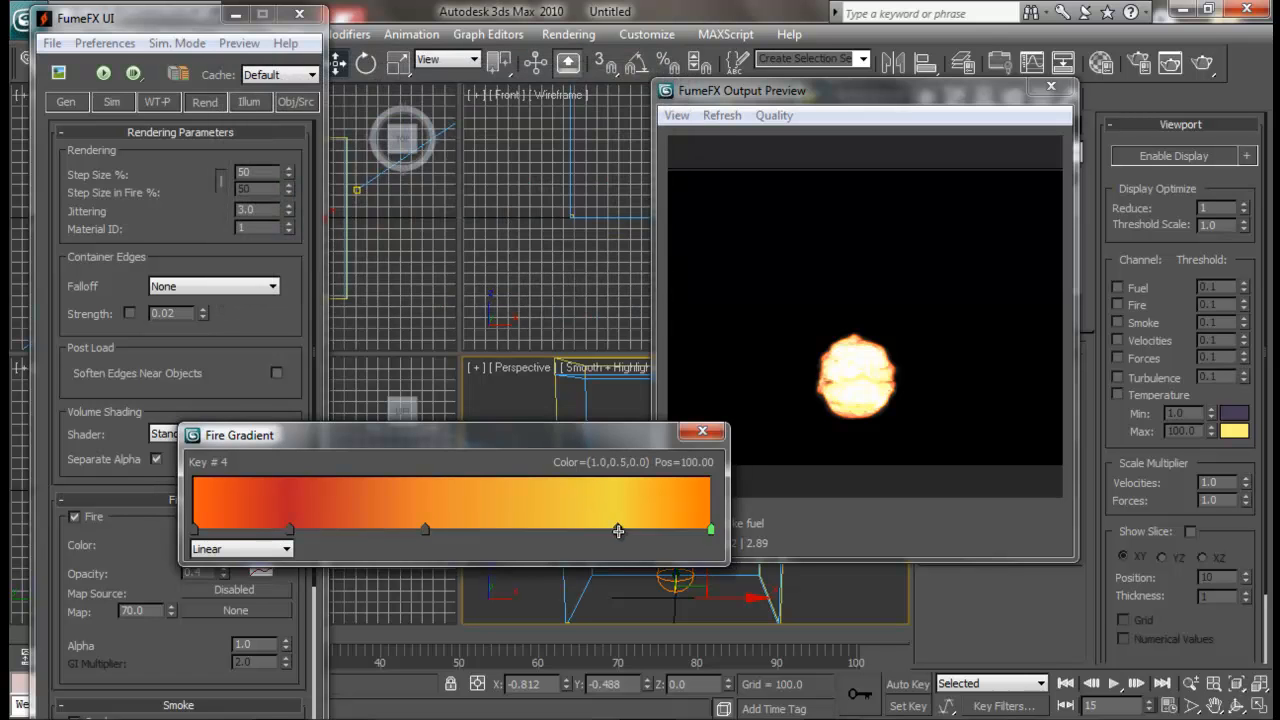
- Recolour the fire gradient key at position 81.90 to light orange, RGB 241, 121, 74
{"action": "double_click", "coordinate": [618, 531]}
{"action": "left_click_drag", "start_coordinate": [509, 130], "coordinate": [538, 132]}
{"action": "left_click", "coordinate": [416, 192]}
{"action": "left_click_drag", "start_coordinate": [422, 192], "coordinate": [419, 157]}
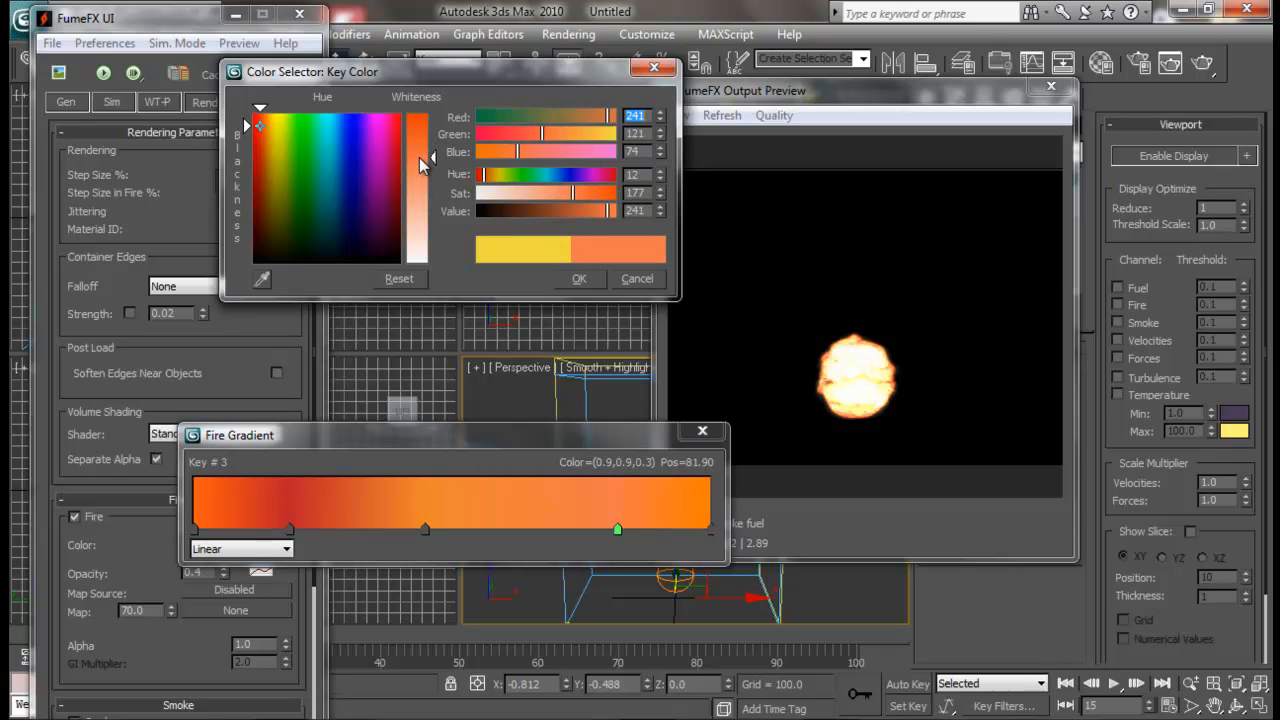
{"action": "left_click", "coordinate": [578, 279]}
- Shift the two middle fire gradient keys toward the bright end and add a key at position 7.62 coloured RGB 236, 90, 39
{"action": "left_click_drag", "start_coordinate": [425, 530], "coordinate": [468, 530]}
{"action": "left_click_drag", "start_coordinate": [289, 530], "coordinate": [328, 531]}
{"action": "left_click", "coordinate": [194, 530]}
{"action": "left_click", "coordinate": [232, 531]}
{"action": "double_click", "coordinate": [232, 530]}
{"action": "mouse_move", "coordinate": [431, 125]}
{"action": "left_mouse_down"}
{"action": "mouse_move", "coordinate": [432, 158]}
{"action": "mouse_move", "coordinate": [432, 135]}
{"action": "left_mouse_up"}
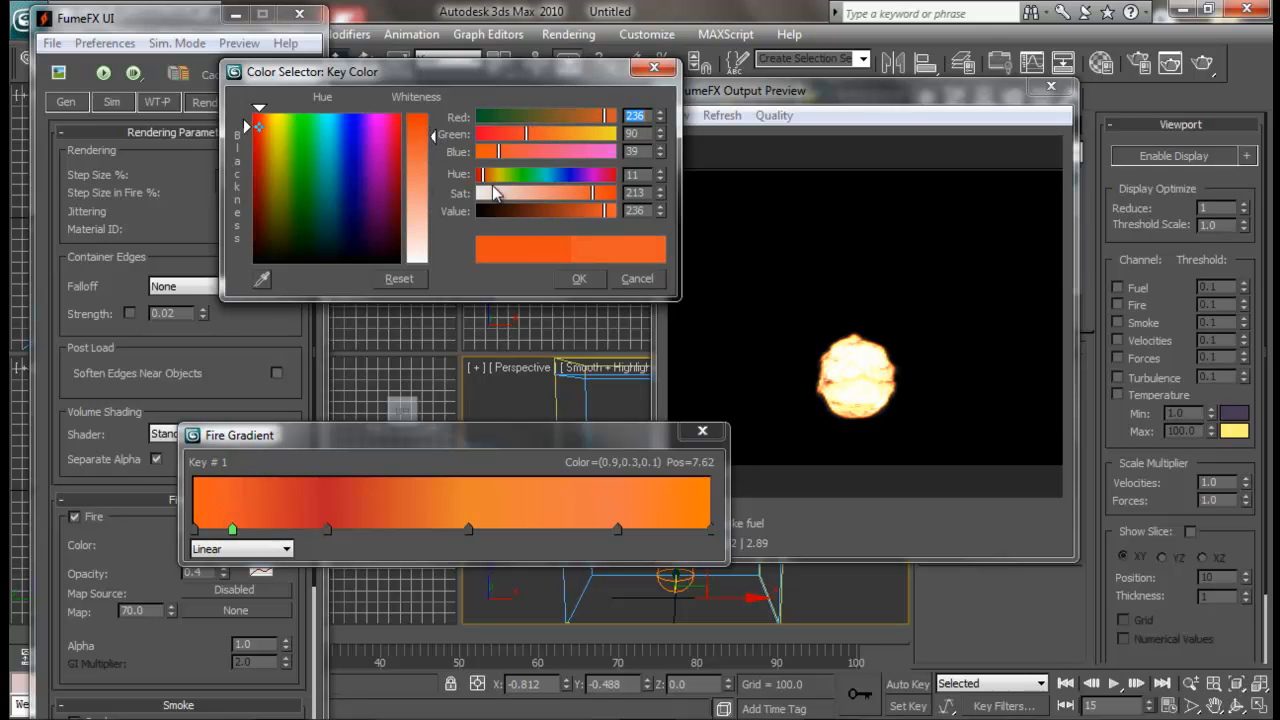
{"action": "left_click", "coordinate": [578, 280]}
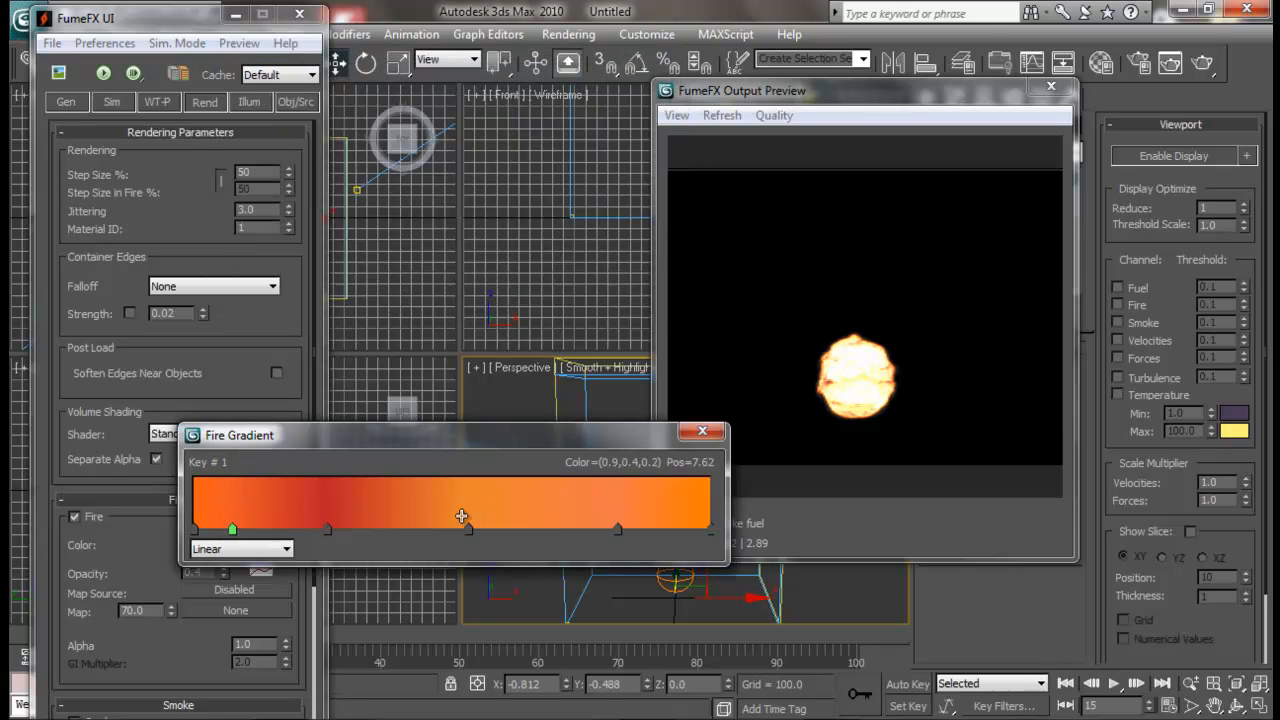
{"action": "left_click", "coordinate": [698, 436]}
- Set the fire Color multiplier to 0.8 and the fire Opacity to 0.35
{"action": "scroll", "coordinate": [262, 340], "scroll_direction": "down", "scroll_amount": 3}
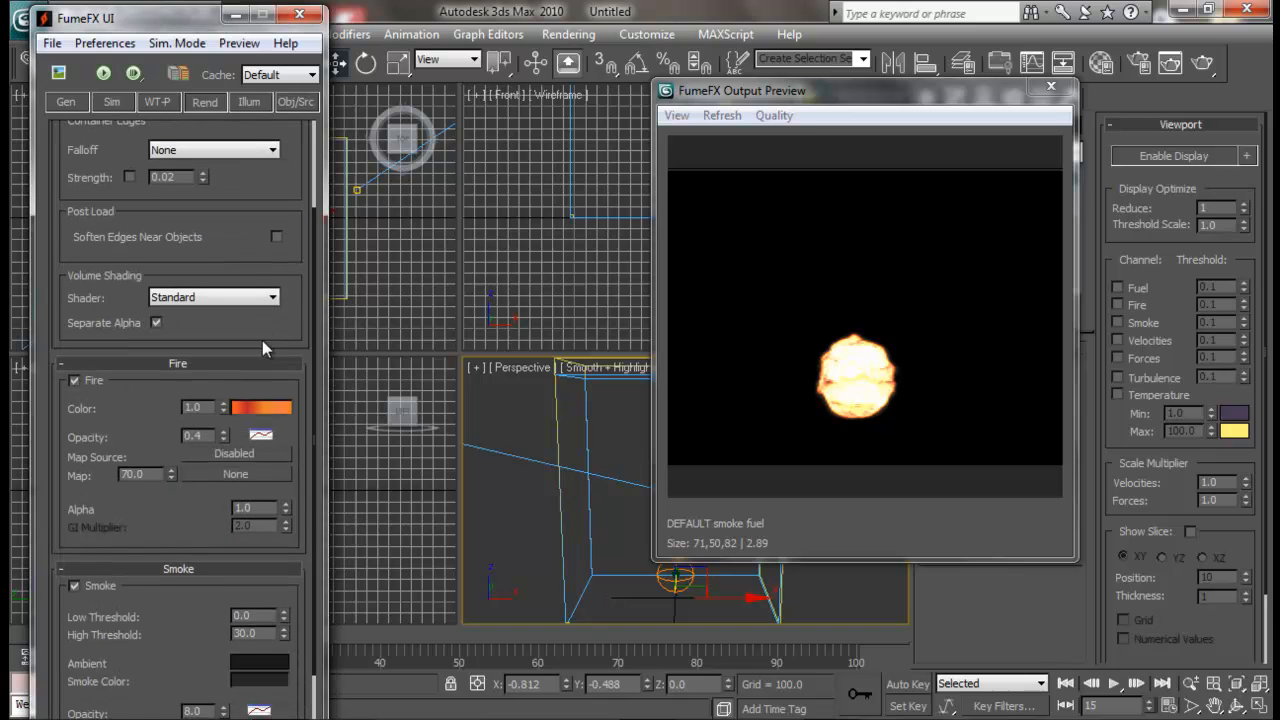
{"action": "double_click", "coordinate": [200, 407]}
{"action": "type", "text": "0.8"}
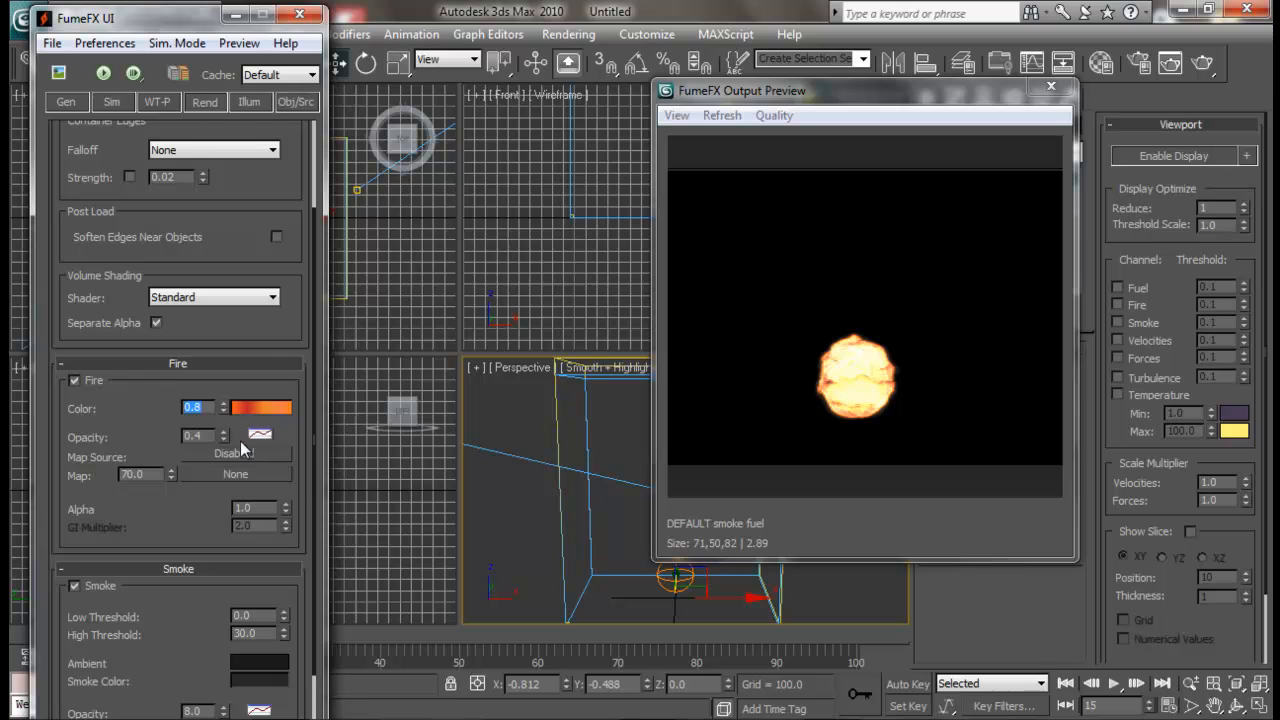
{"action": "left_click_drag", "start_coordinate": [223, 437], "coordinate": [180, 433]}
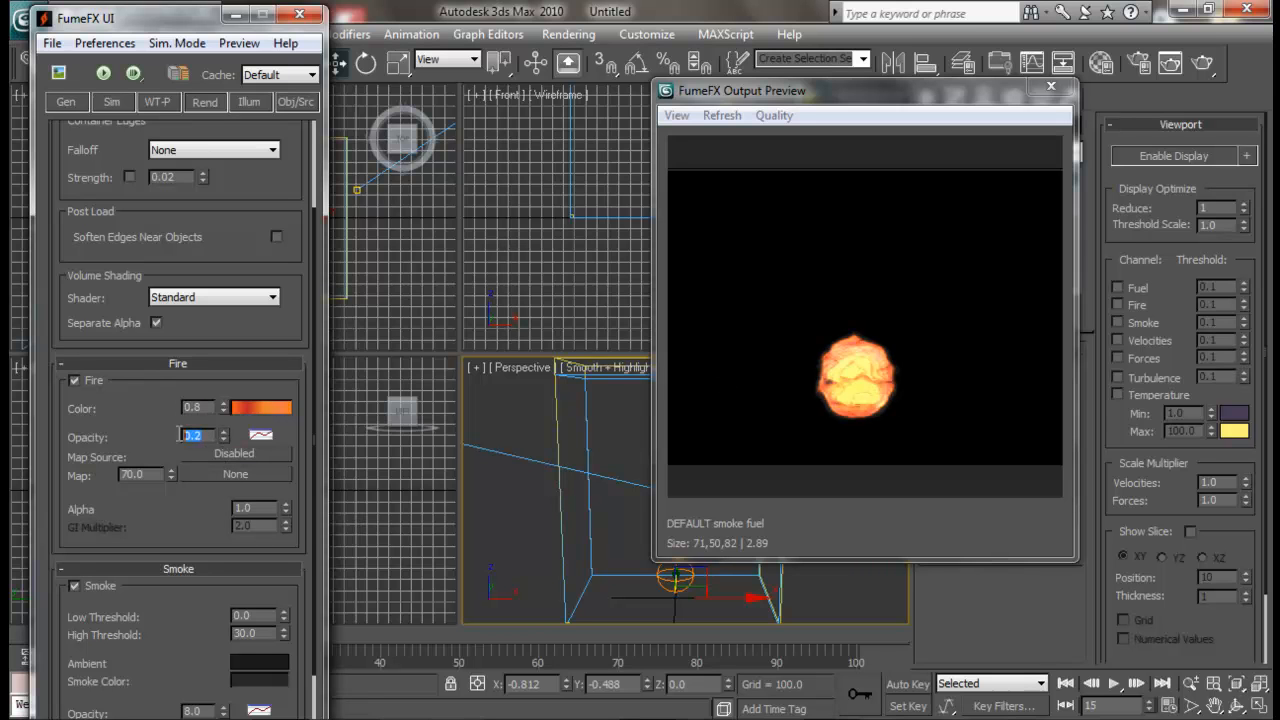
{"action": "type", "text": "0.35"}
{"action": "key", "text": "Return"}
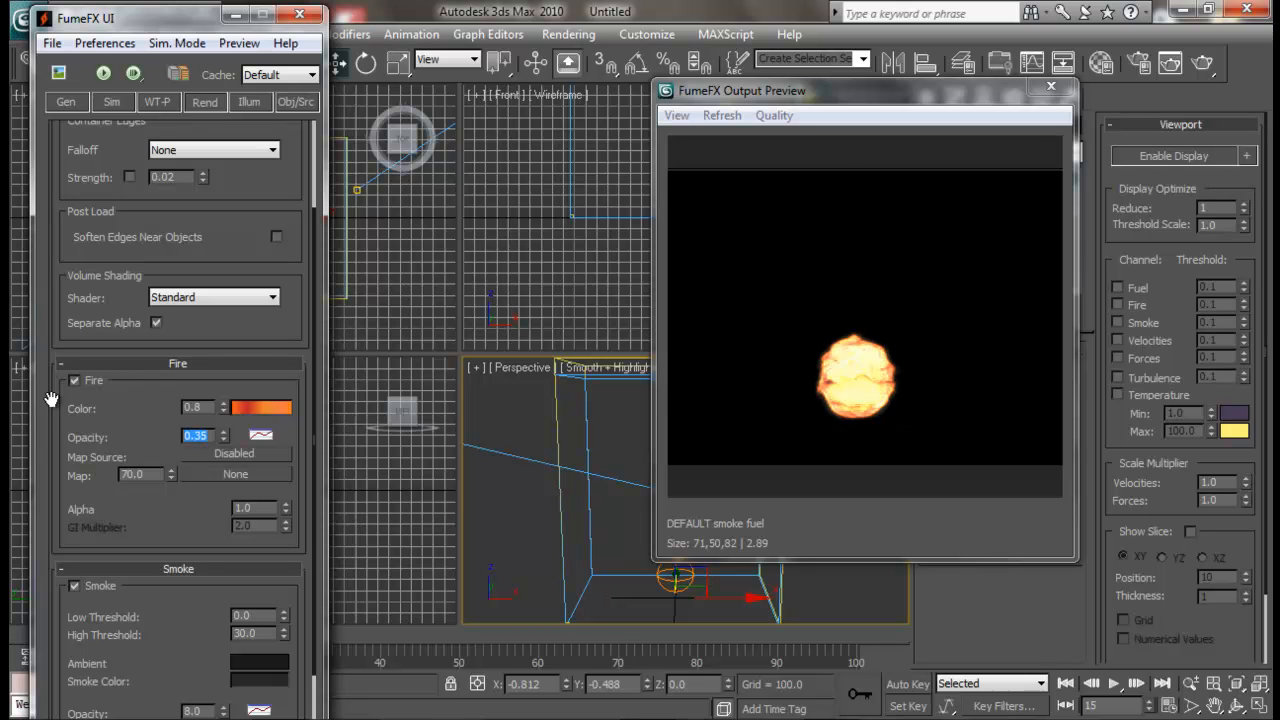
- Scrub the timeline to frame 25 to examine the recoloured explosion in the output preview, with the FumeFX settings temporarily minimised
{"action": "left_click", "coordinate": [237, 14]}
{"action": "left_click_drag", "start_coordinate": [183, 645], "coordinate": [262, 645]}
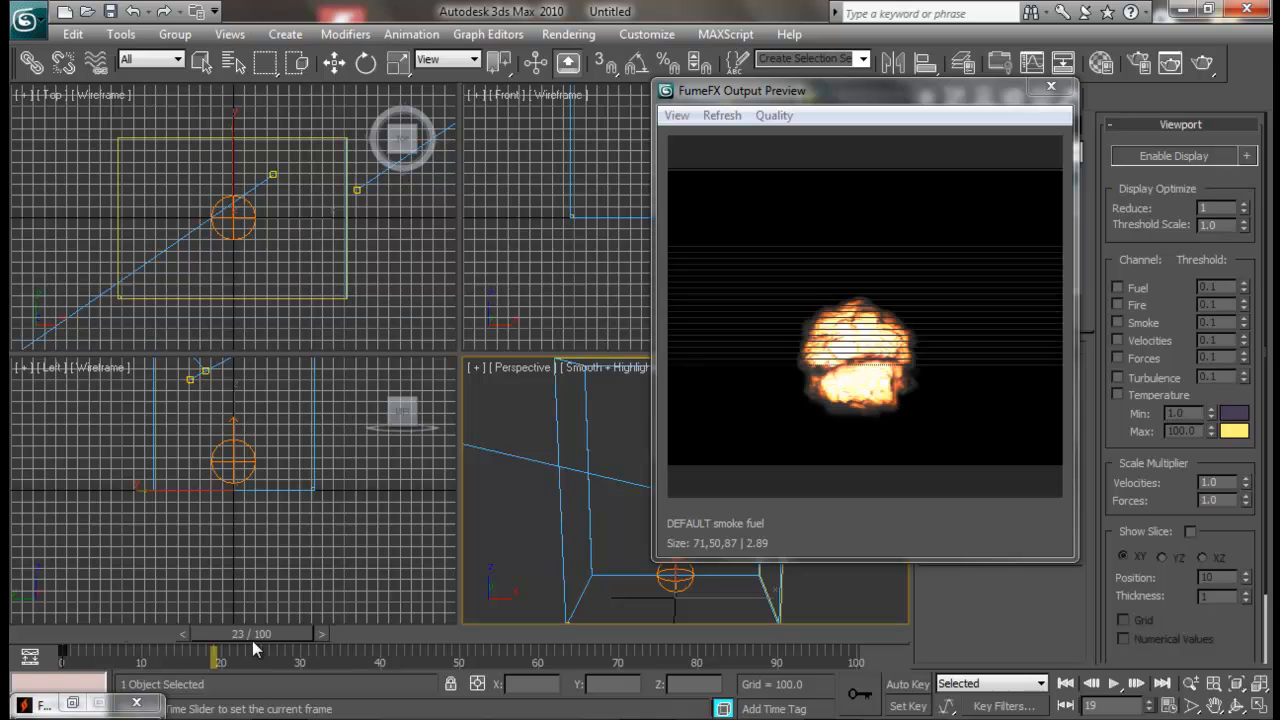
{"action": "key", "text": "w"}
{"action": "left_click", "coordinate": [68, 704]}
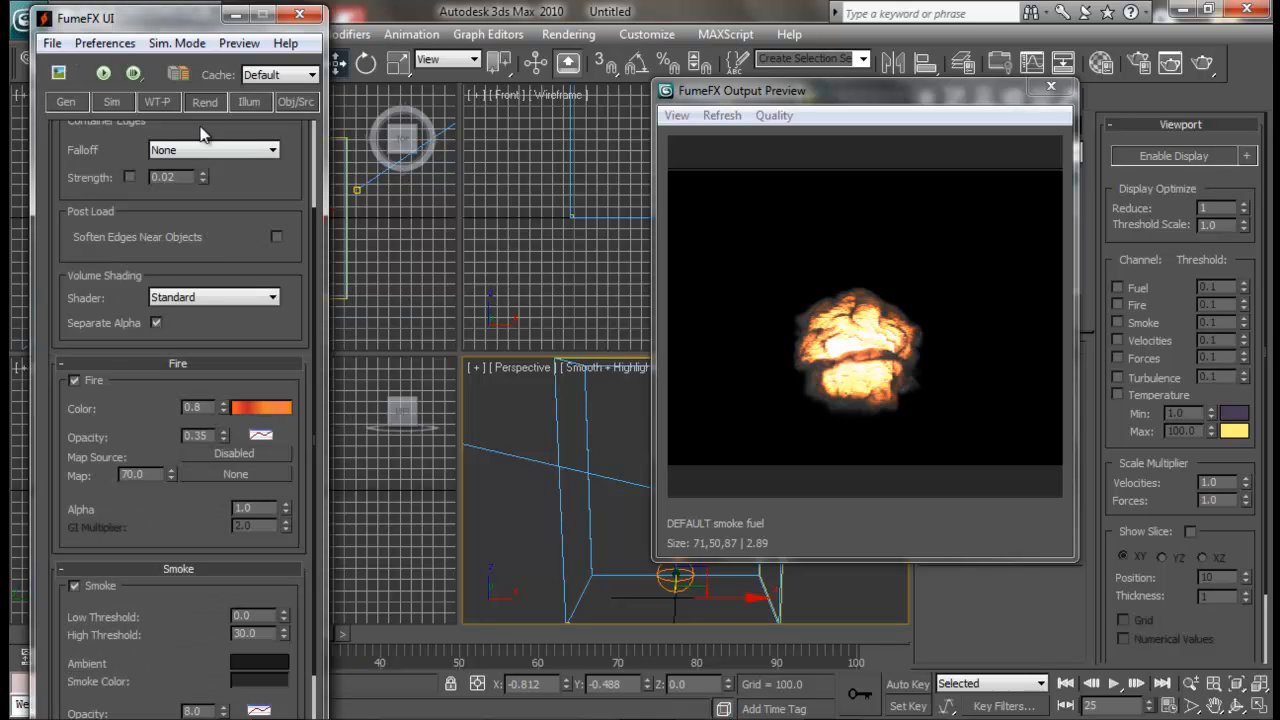
- Set the simulation Buoyancy to 0.74 and X Turbulence to 0.42
{"action": "left_click", "coordinate": [119, 105]}
{"action": "scroll", "coordinate": [195, 262], "scroll_direction": "down", "scroll_amount": 2}
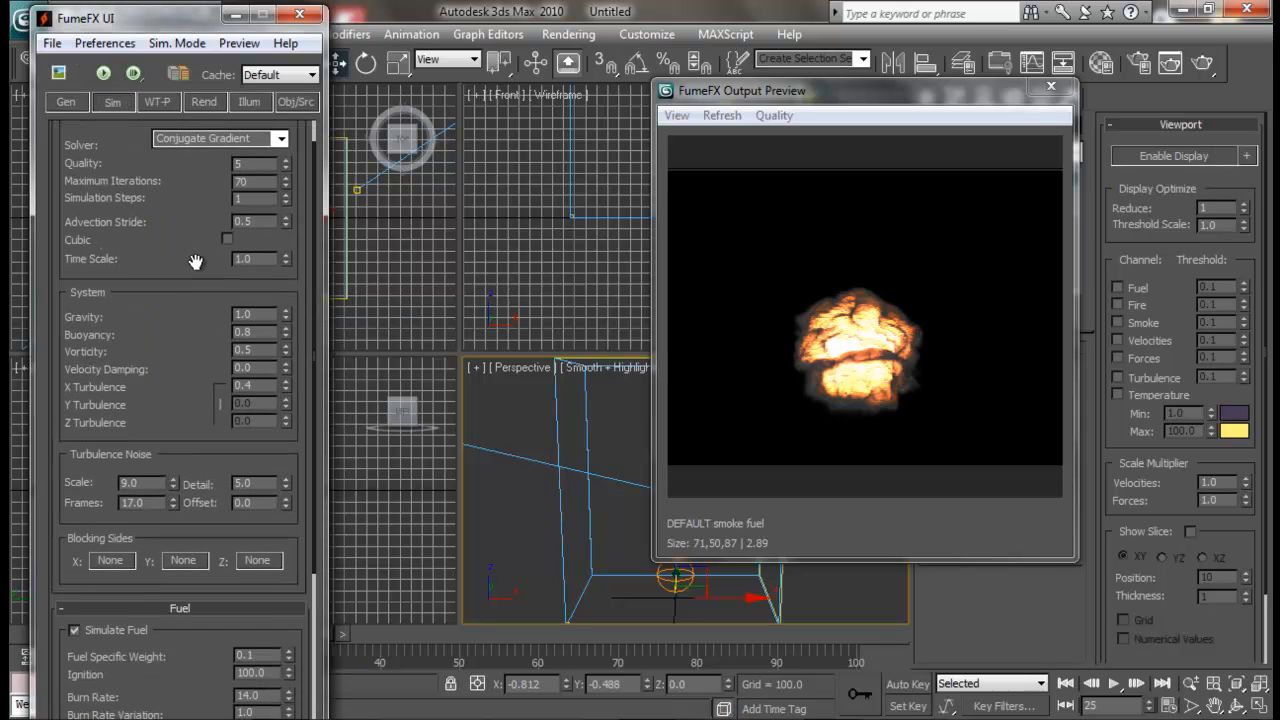
{"action": "left_click_drag", "start_coordinate": [195, 262], "coordinate": [198, 166]}
{"action": "double_click", "coordinate": [258, 229]}
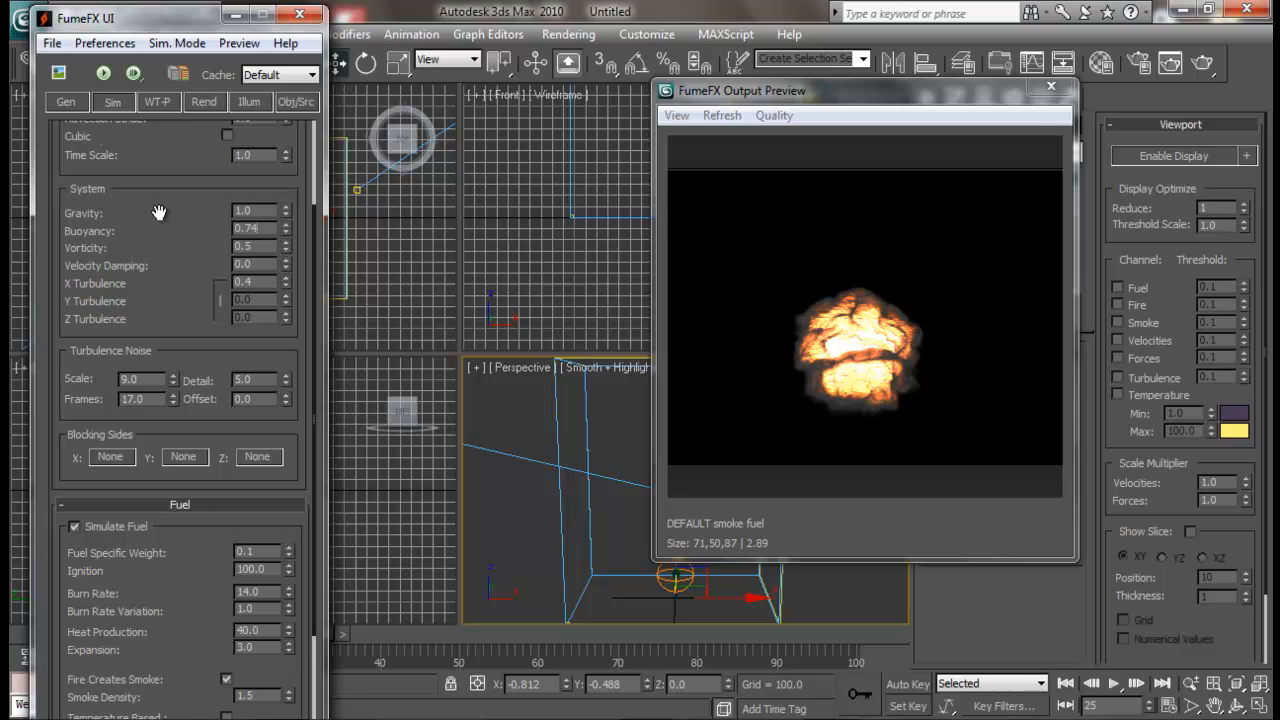
{"action": "scroll", "coordinate": [160, 212], "scroll_direction": "down", "scroll_amount": 2}
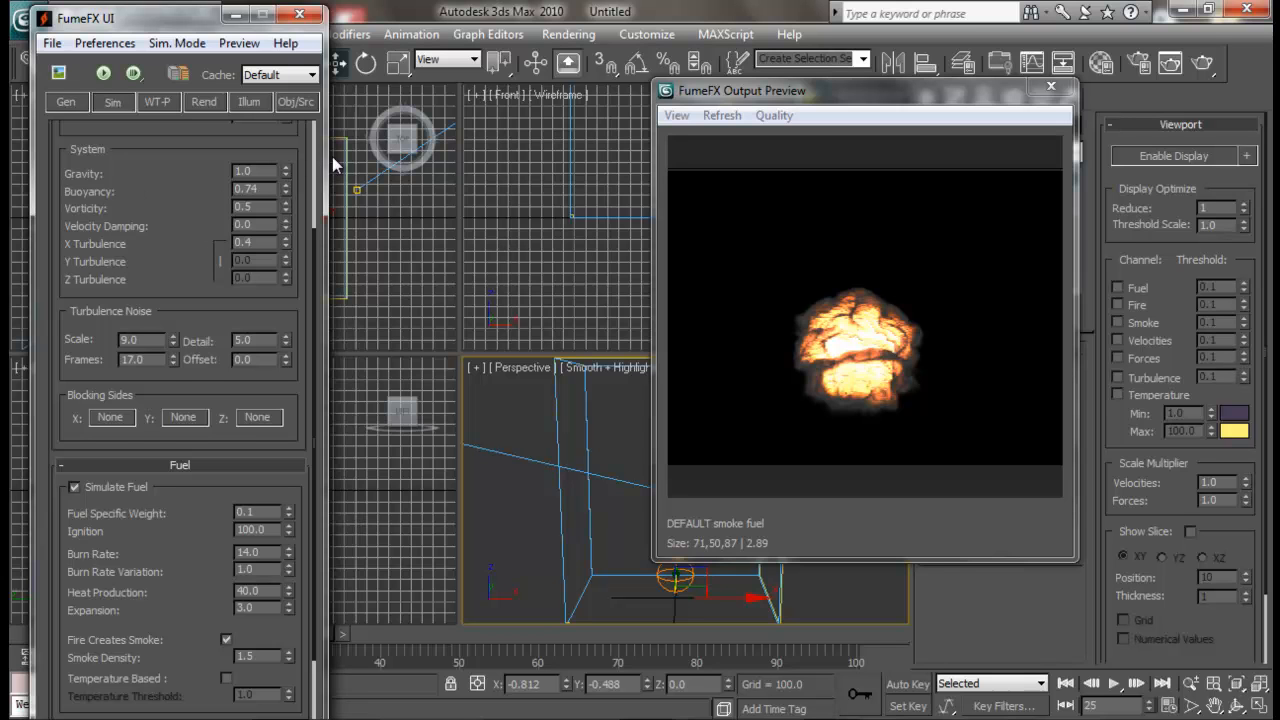
{"action": "scroll", "coordinate": [172, 280], "scroll_direction": "down", "scroll_amount": 2}
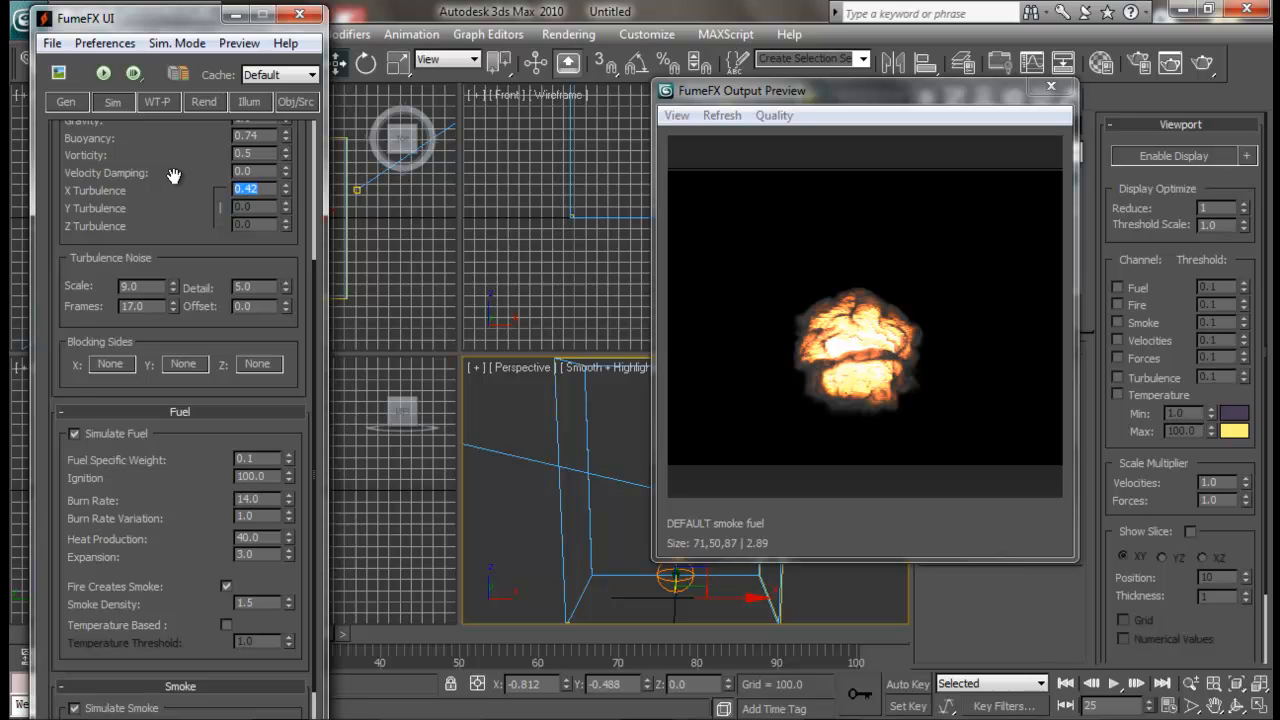
- Move the output preview slightly aside and review the simulation settings and the simple source's fuel, temperature and smoke amounts
{"action": "scroll", "coordinate": [172, 190], "scroll_direction": "down", "scroll_amount": 1}
{"action": "left_click_drag", "start_coordinate": [930, 92], "coordinate": [865, 84]}
{"action": "left_click_drag", "start_coordinate": [191, 185], "coordinate": [205, 480]}
{"action": "scroll", "coordinate": [196, 302], "scroll_direction": "down", "scroll_amount": 5}
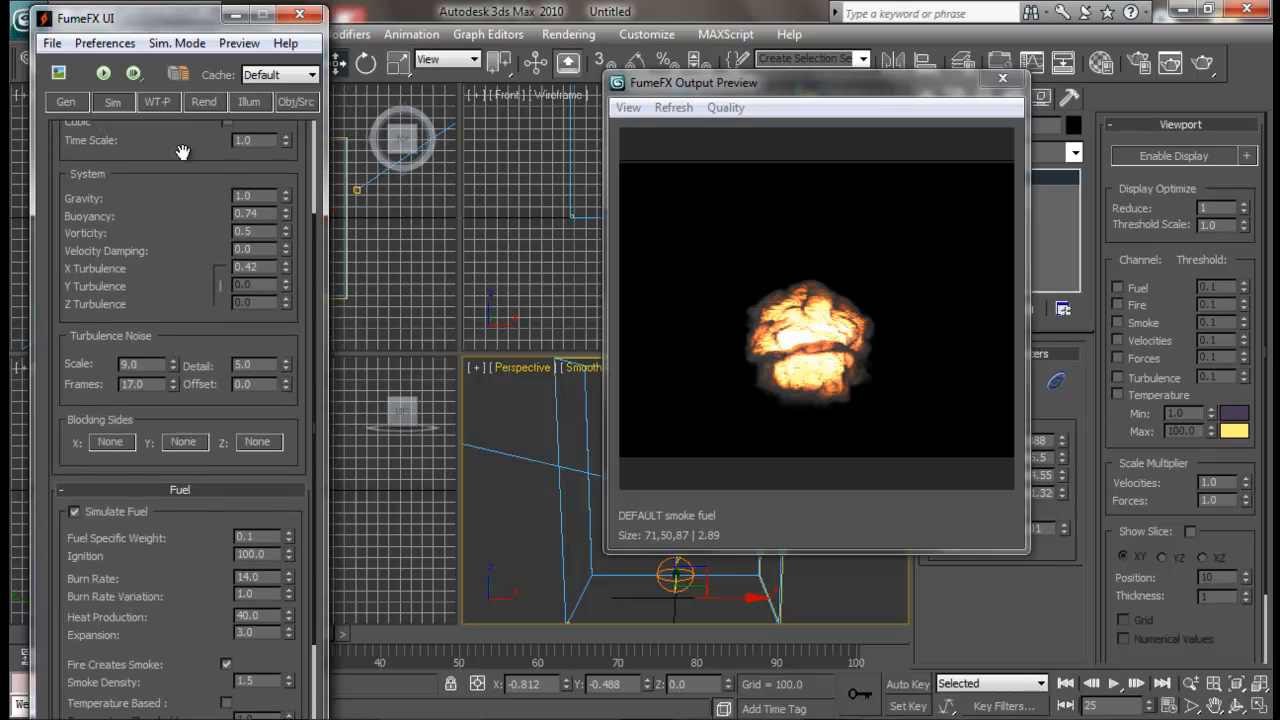
{"action": "left_click", "coordinate": [296, 102]}
{"action": "scroll", "coordinate": [163, 441], "scroll_direction": "down", "scroll_amount": 3}
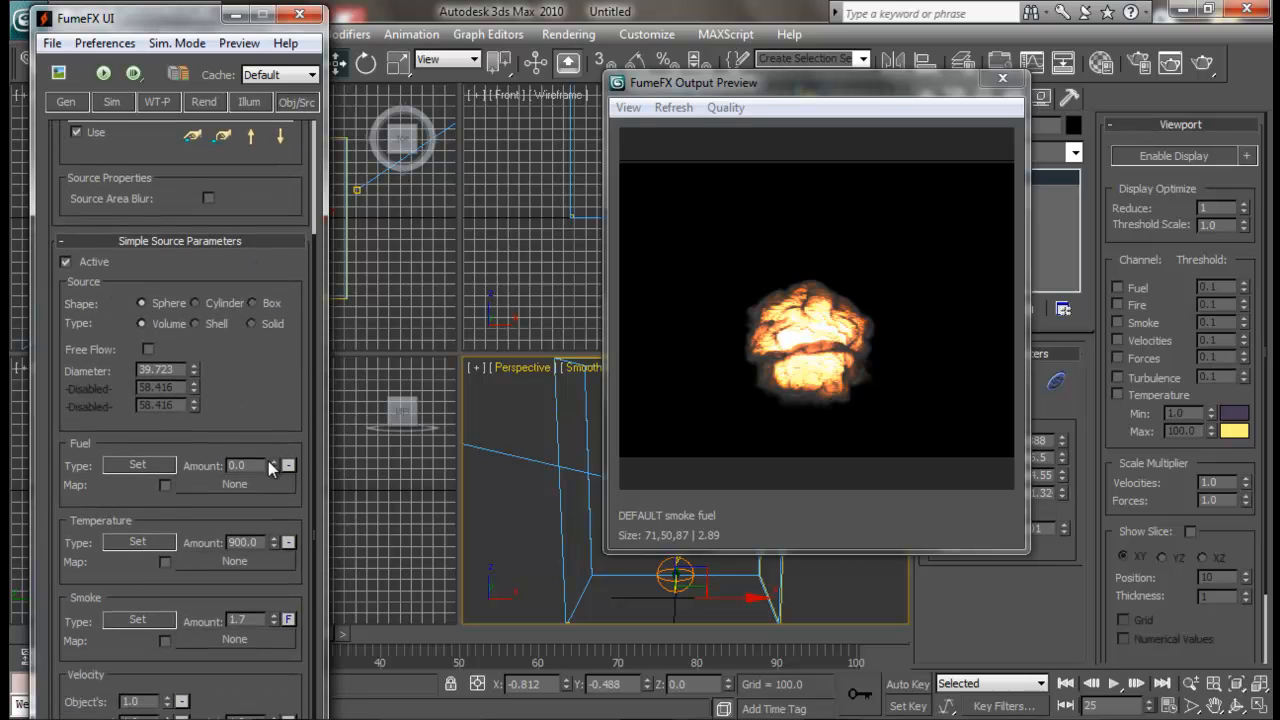
- Examine the simulation's time scale, system, turbulence noise and fuel values, plus the rendering, source and illumination parameters
{"action": "left_click", "coordinate": [112, 102]}
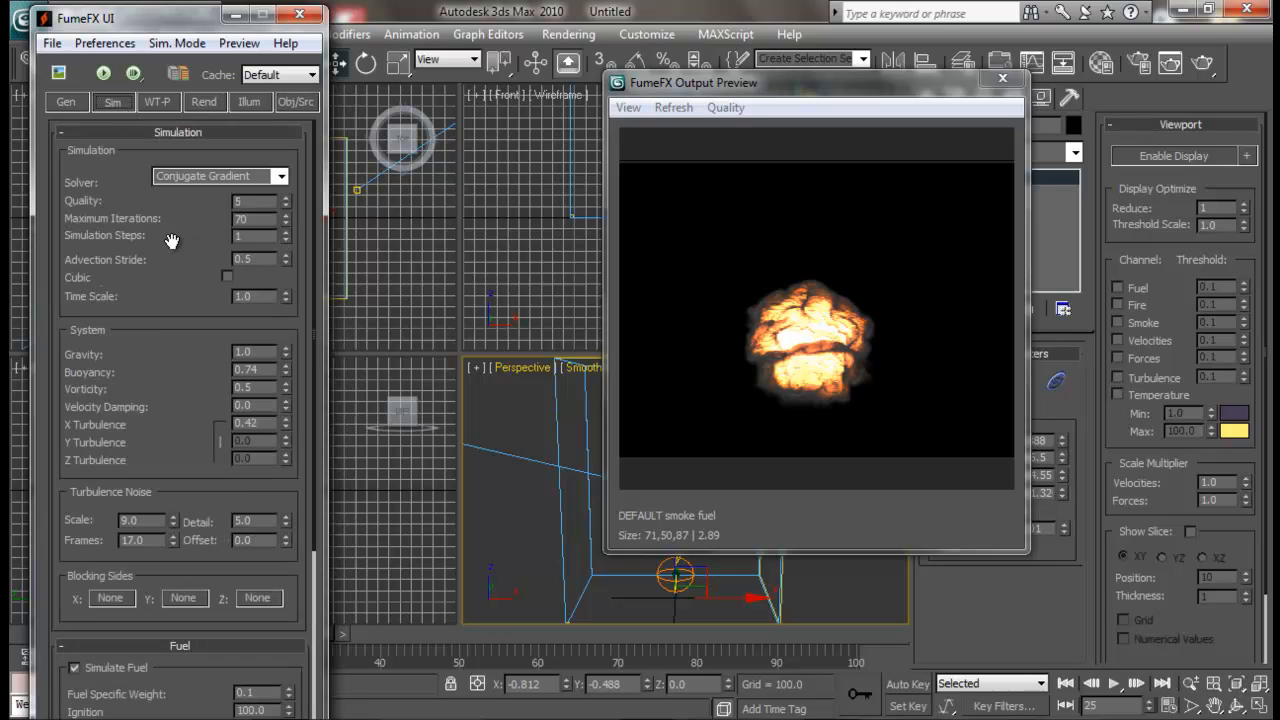
{"action": "left_click_drag", "start_coordinate": [176, 320], "coordinate": [184, 268]}
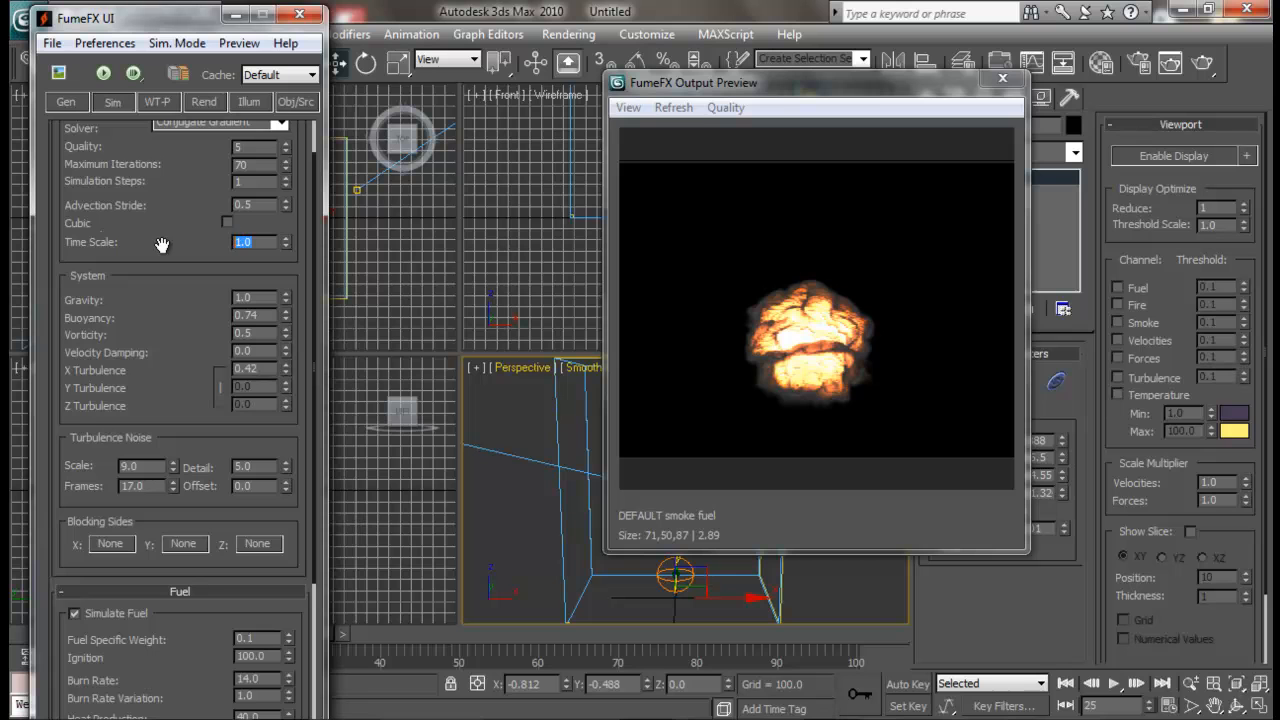
{"action": "left_click_drag", "start_coordinate": [177, 335], "coordinate": [175, 317]}
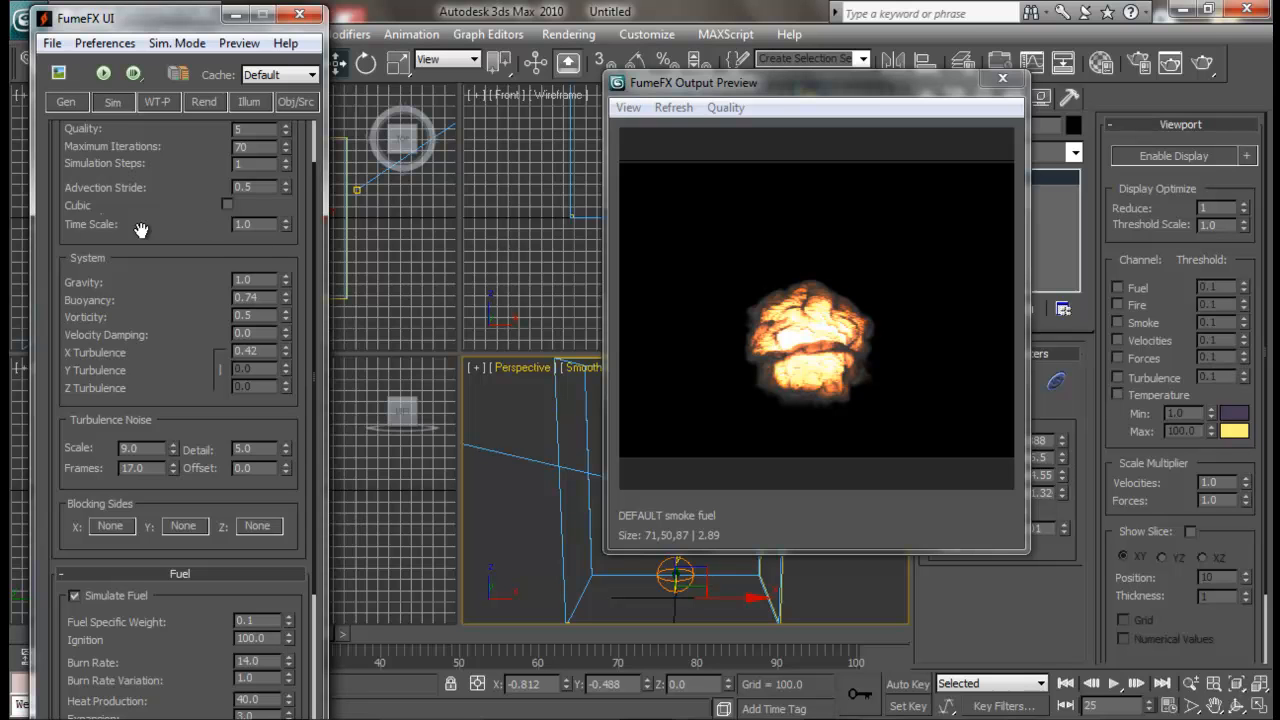
{"action": "left_click_drag", "start_coordinate": [187, 304], "coordinate": [180, 277]}
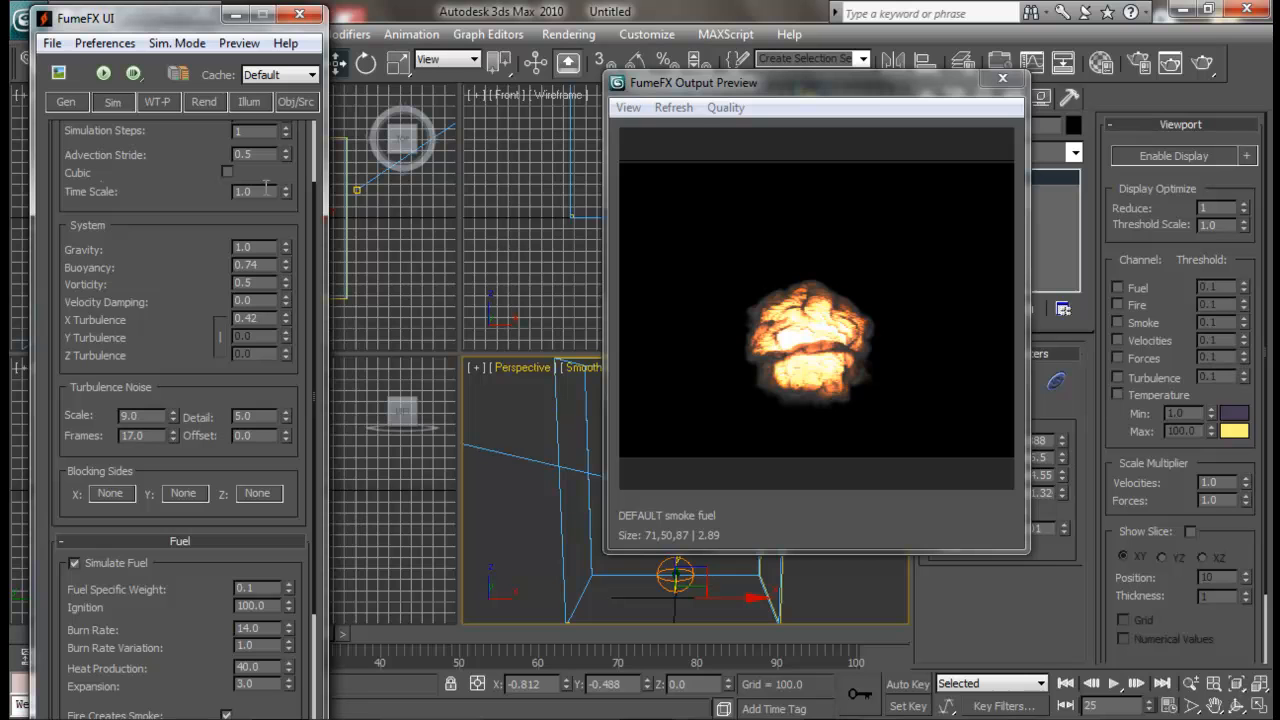
{"action": "left_click_drag", "start_coordinate": [165, 271], "coordinate": [171, 220]}
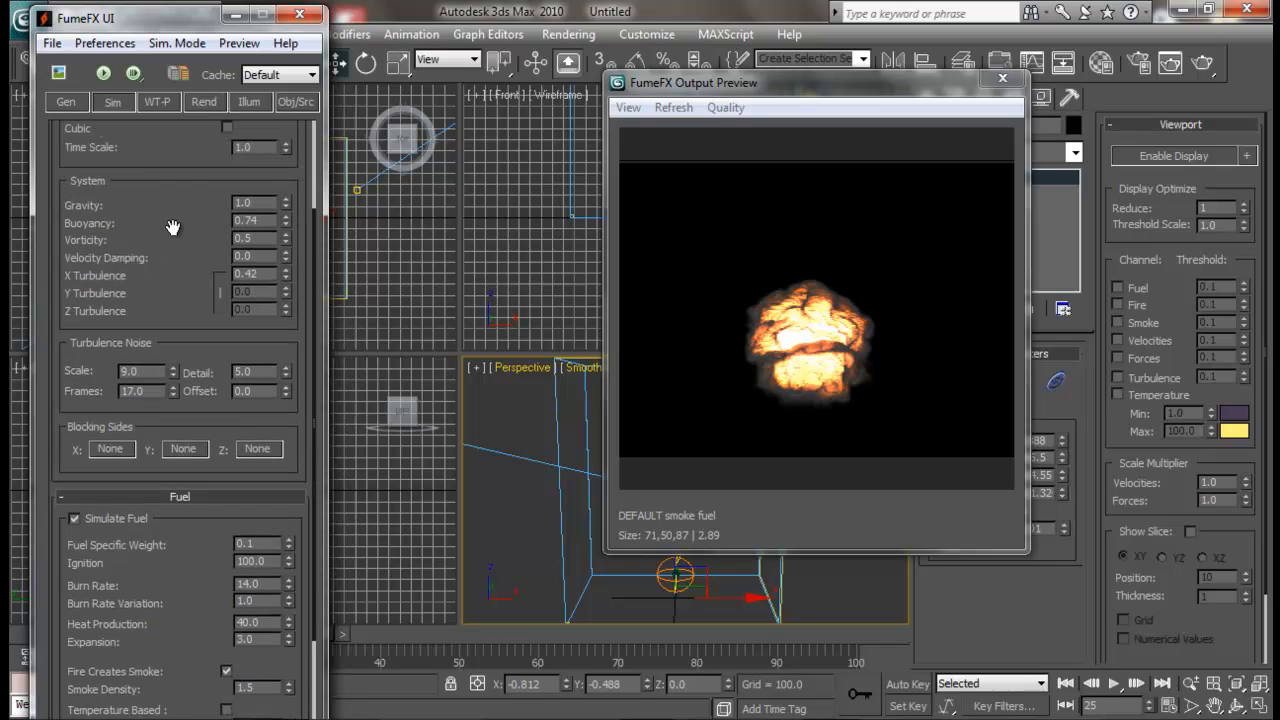
{"action": "left_click_drag", "start_coordinate": [191, 286], "coordinate": [184, 183]}
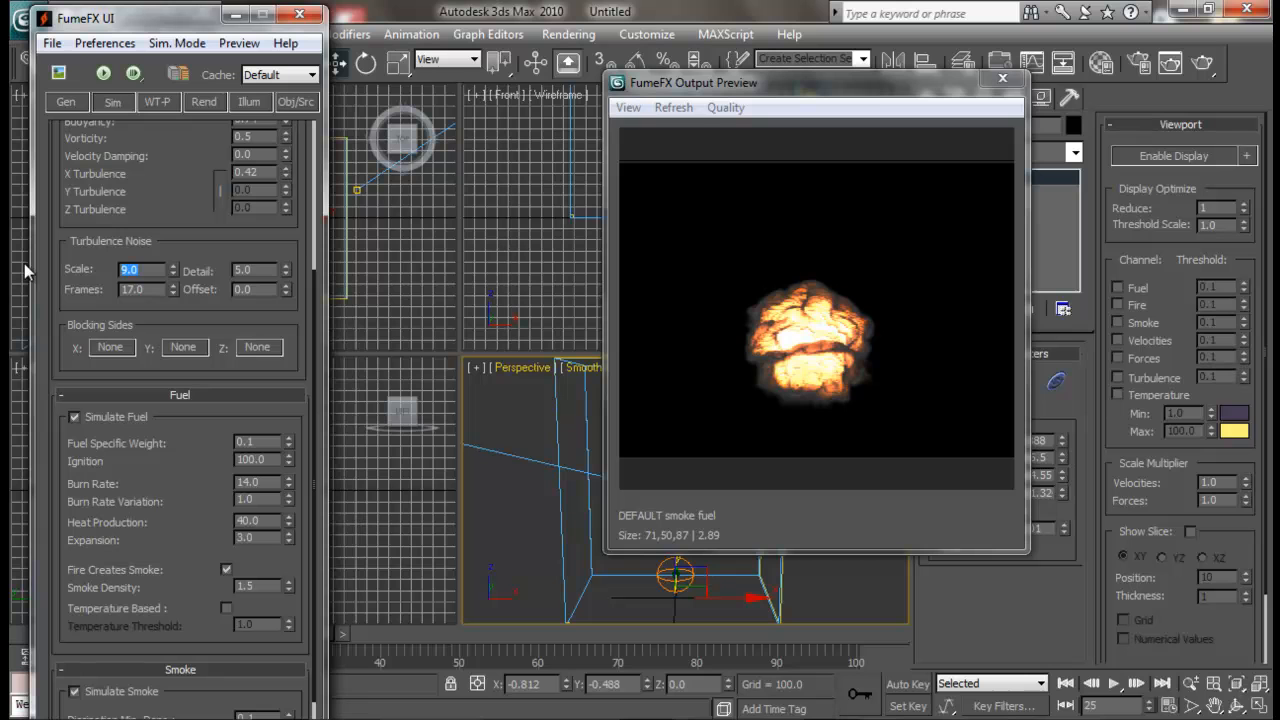
{"action": "left_click_drag", "start_coordinate": [170, 328], "coordinate": [167, 152]}
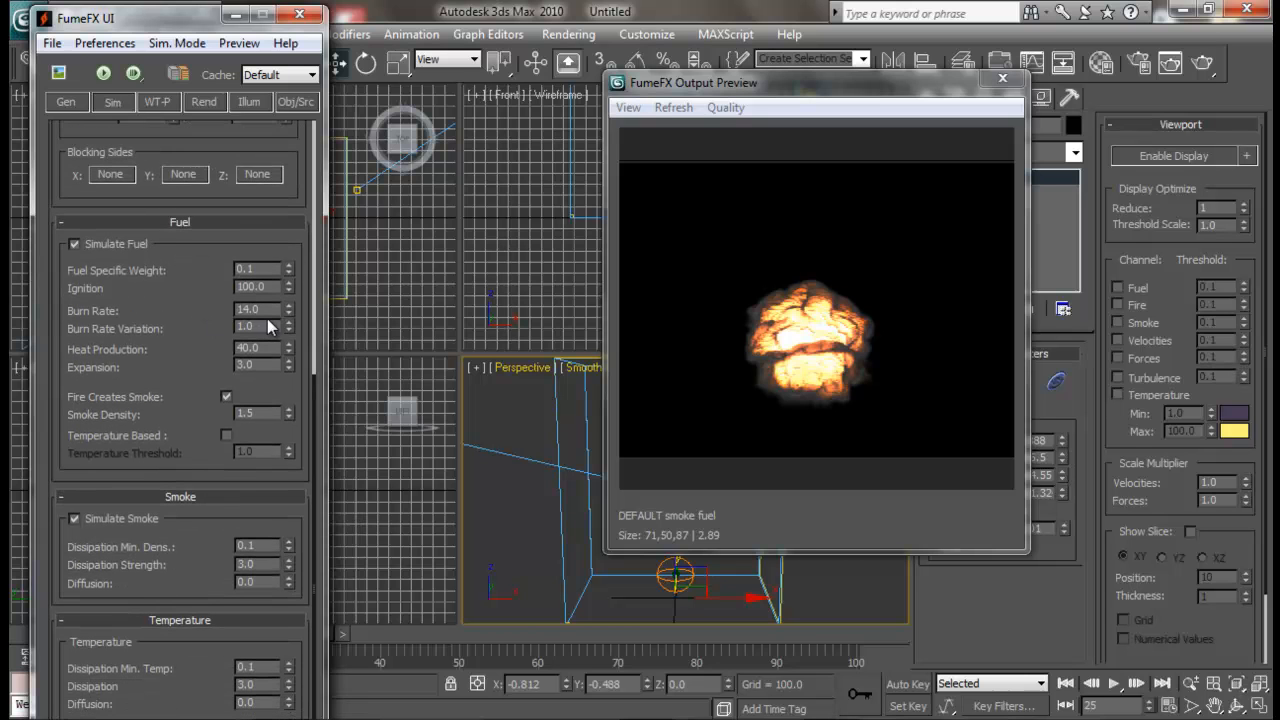
{"action": "left_click_drag", "start_coordinate": [201, 348], "coordinate": [215, 603]}
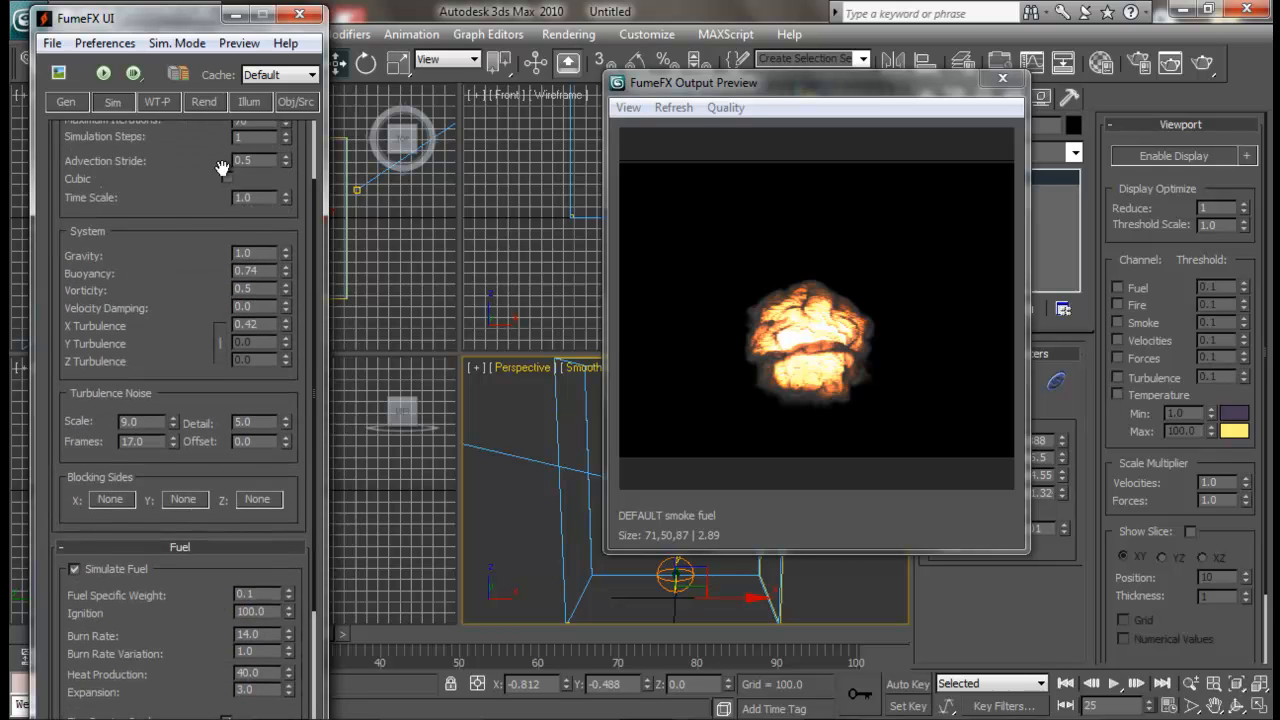
{"action": "left_click", "coordinate": [204, 102]}
{"action": "left_click_drag", "start_coordinate": [184, 246], "coordinate": [165, 190]}
{"action": "left_click", "coordinate": [294, 104]}
{"action": "left_click", "coordinate": [238, 102]}
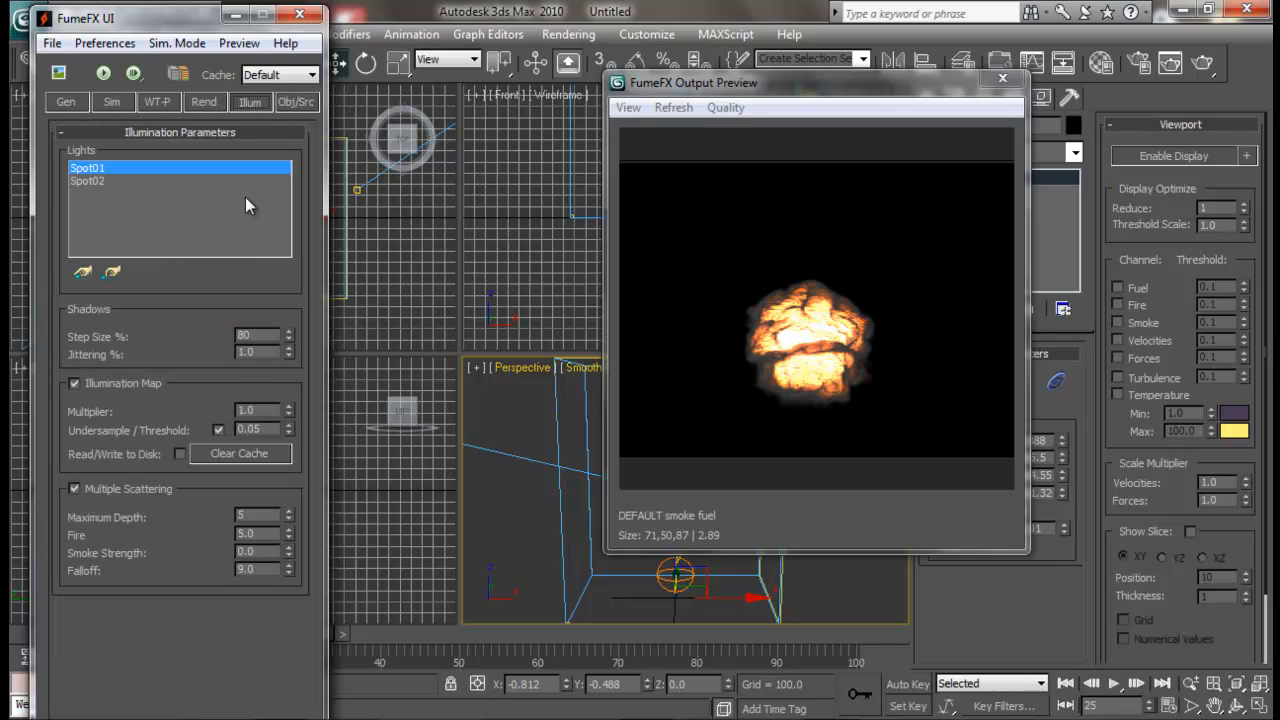
- Scrub the timeline to frame 16 to examine the early fireball in the output preview
{"action": "left_click", "coordinate": [237, 14]}
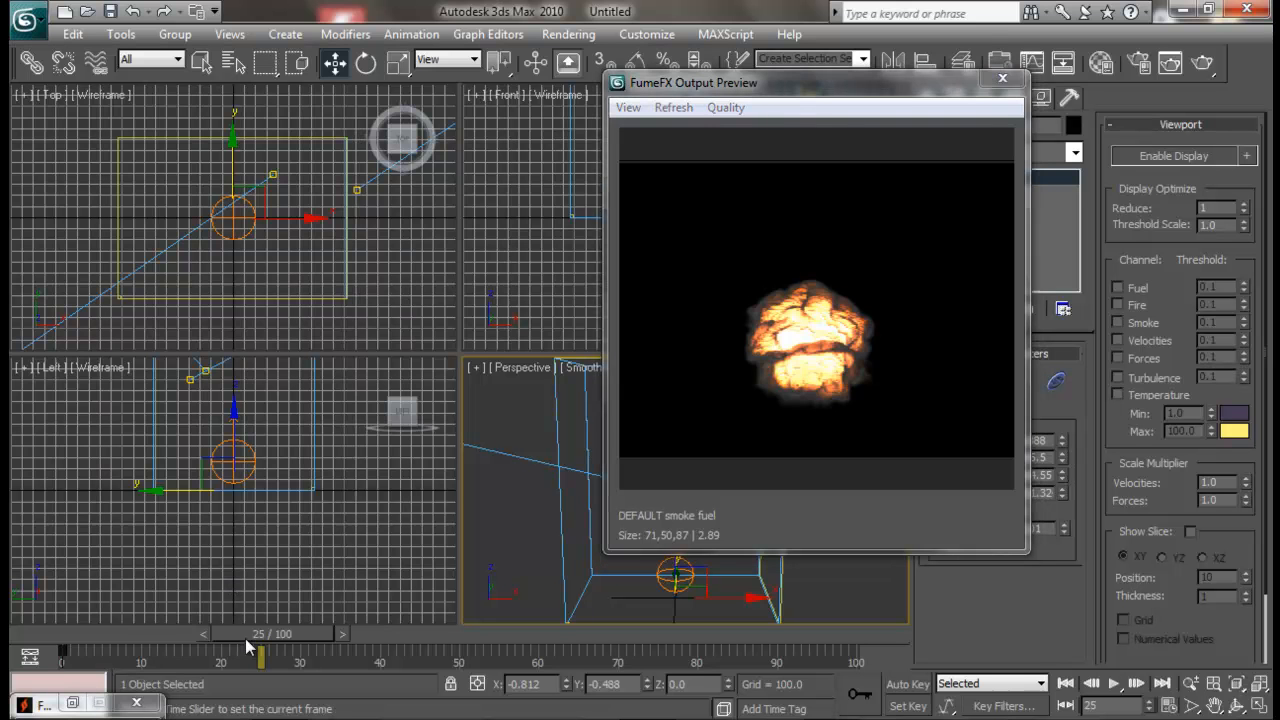
{"action": "left_click_drag", "start_coordinate": [272, 634], "coordinate": [204, 634]}
{"action": "left_click", "coordinate": [95, 705]}
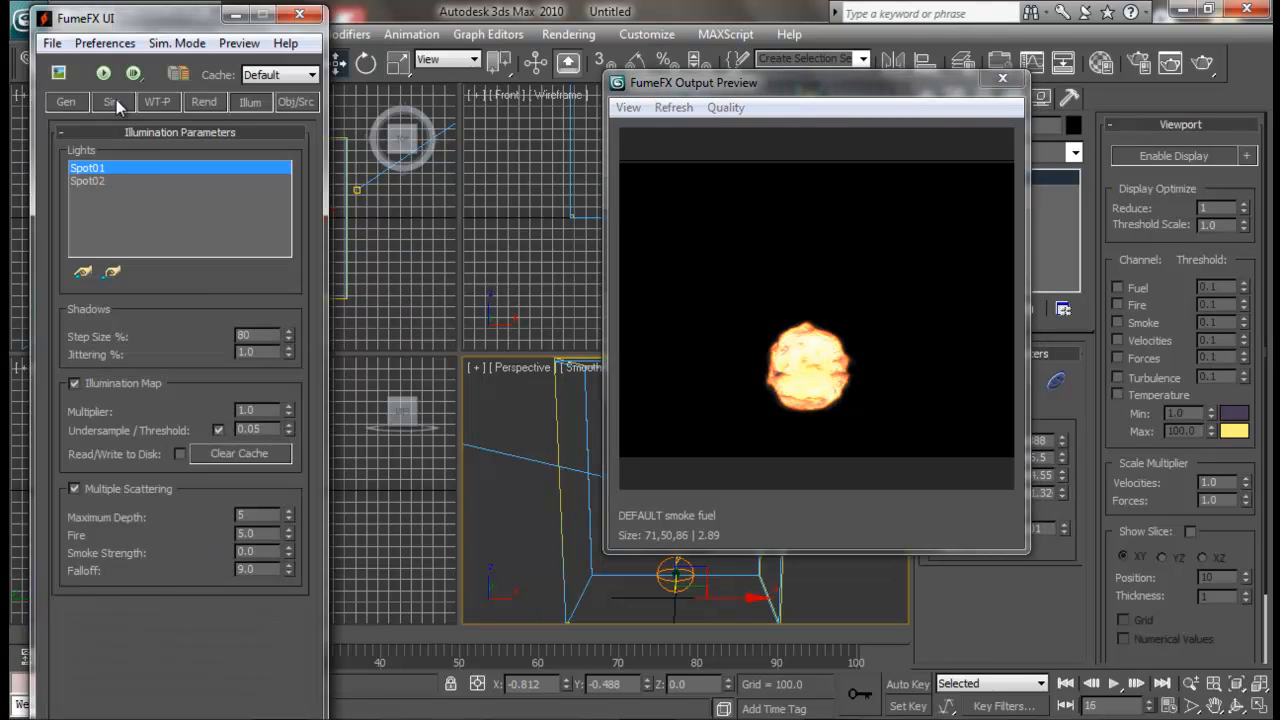
- Rerun the FumeFX simulation, stop it at frame 34, and scrub back to frame 16
{"action": "left_click", "coordinate": [116, 99]}
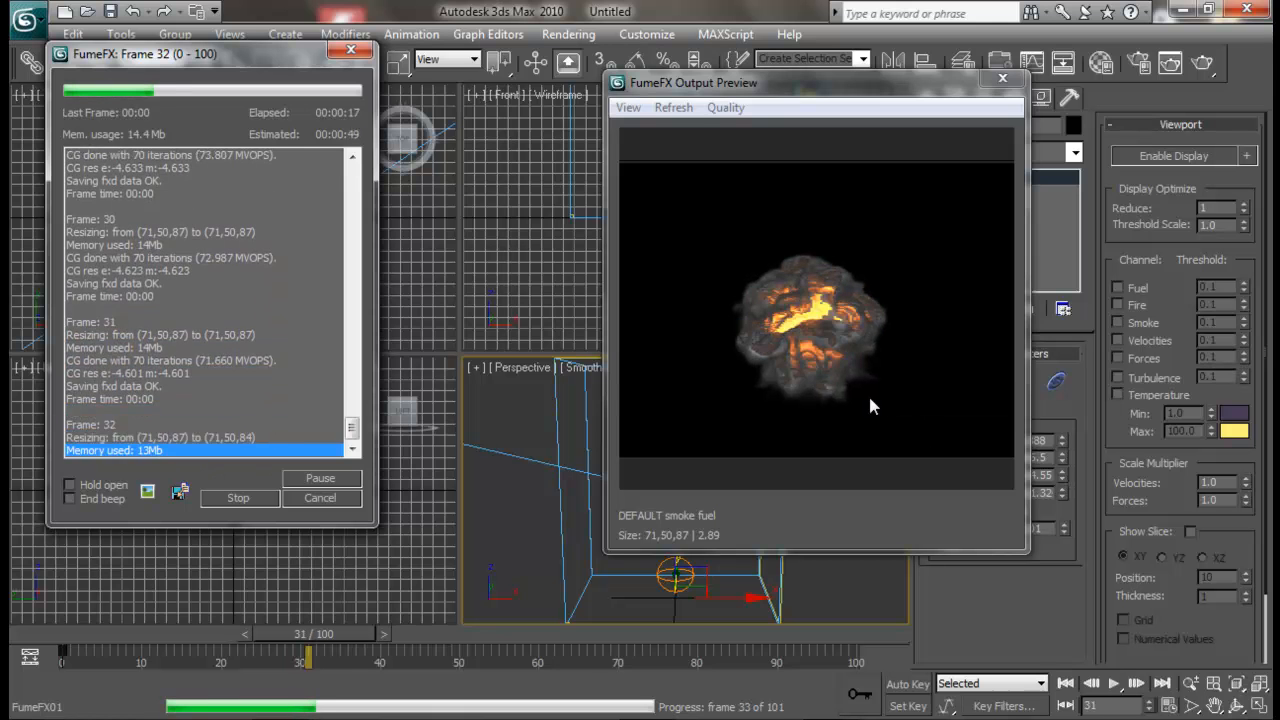
{"action": "left_click", "coordinate": [240, 497]}
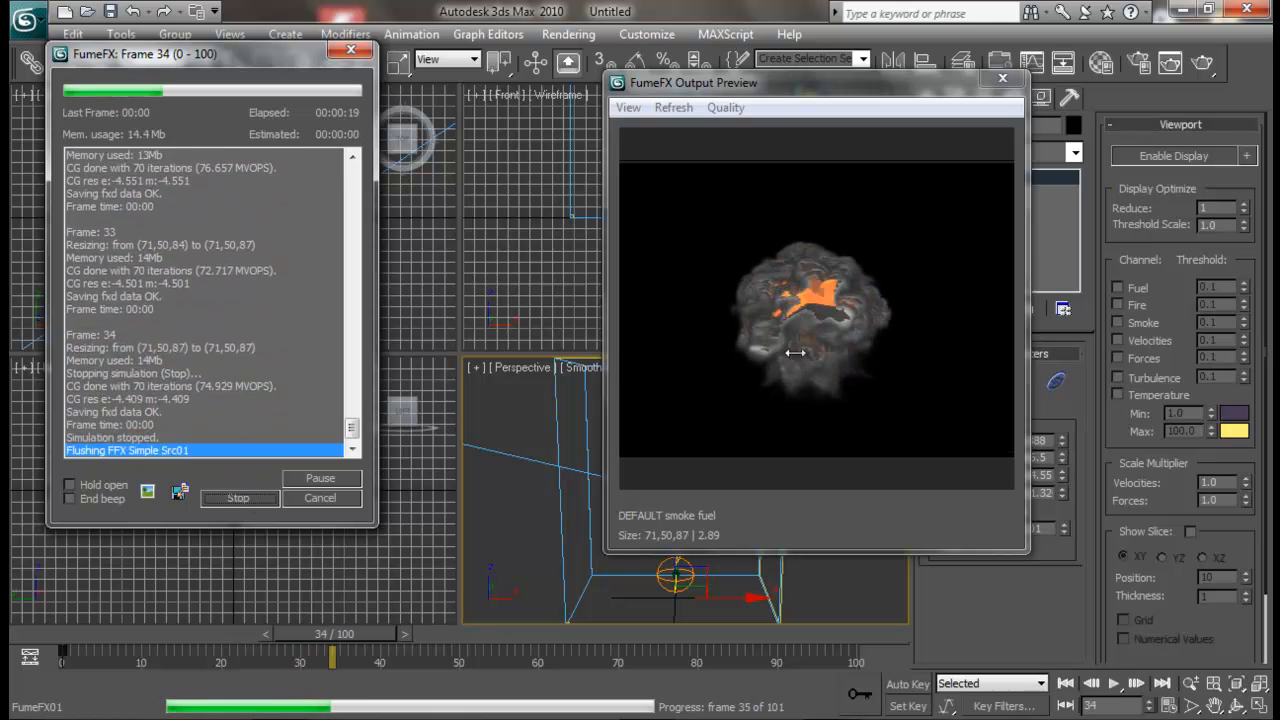
{"action": "left_click_drag", "start_coordinate": [374, 636], "coordinate": [248, 638]}
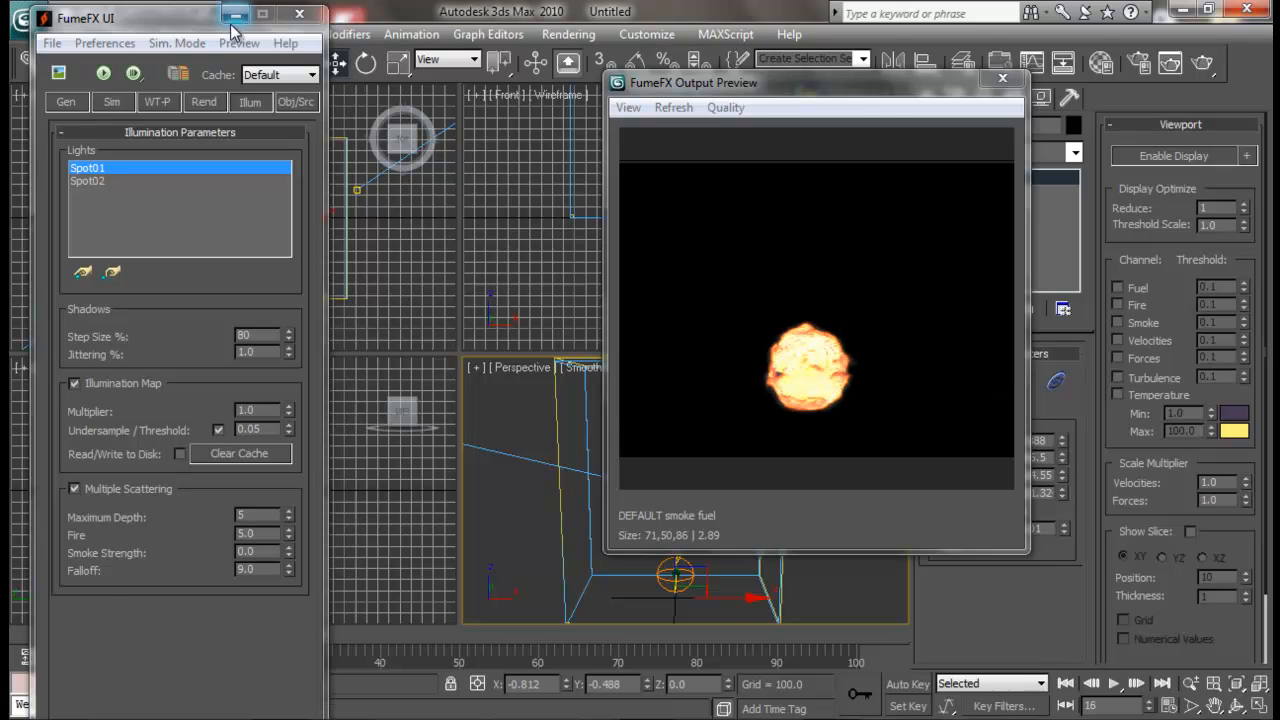
- Minimise the FumeFX settings, move the output preview clear of the command panel, and open the Curve Editor
{"action": "left_click", "coordinate": [237, 14]}
{"action": "left_click_drag", "start_coordinate": [785, 97], "coordinate": [387, 135]}
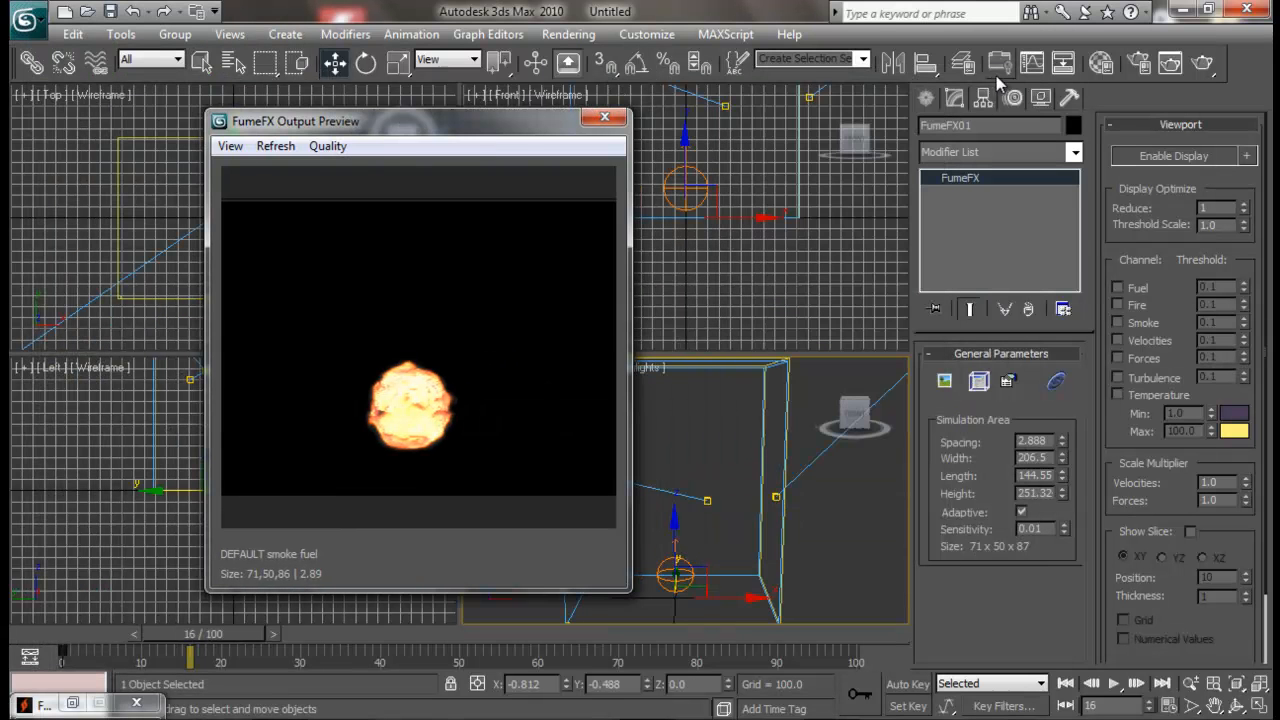
{"action": "left_click", "coordinate": [1032, 62]}
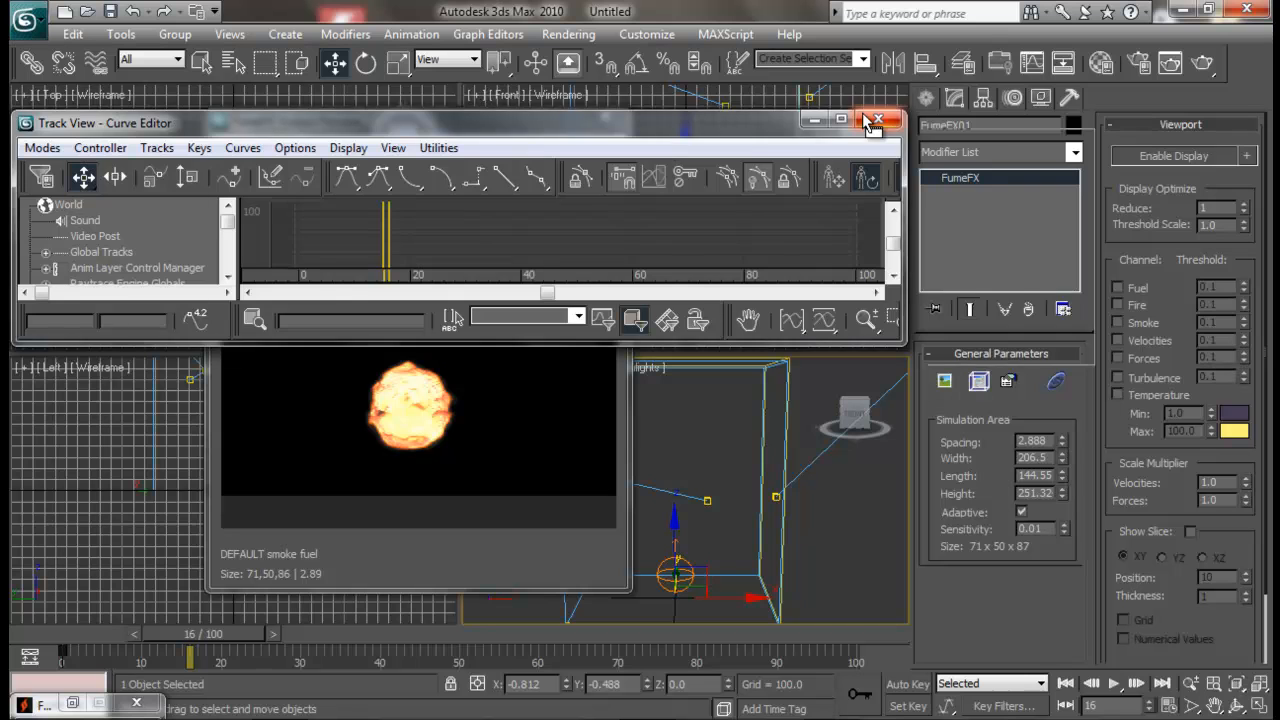
- Enlarge the Curve Editor, place it clear of the output preview, and filter it to show animated tracks only
{"action": "left_click_drag", "start_coordinate": [536, 126], "coordinate": [862, 115]}
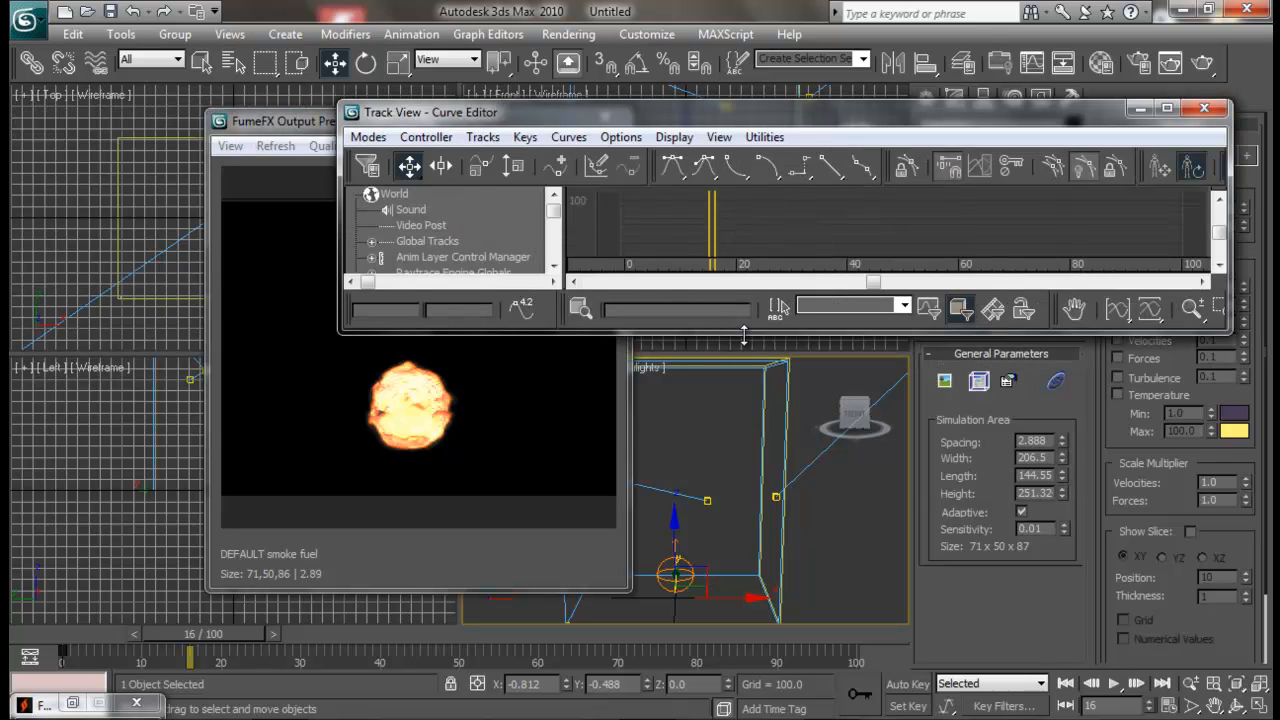
{"action": "left_click_drag", "start_coordinate": [744, 338], "coordinate": [740, 478]}
{"action": "left_click_drag", "start_coordinate": [554, 218], "coordinate": [562, 262]}
{"action": "left_click_drag", "start_coordinate": [600, 116], "coordinate": [760, 74]}
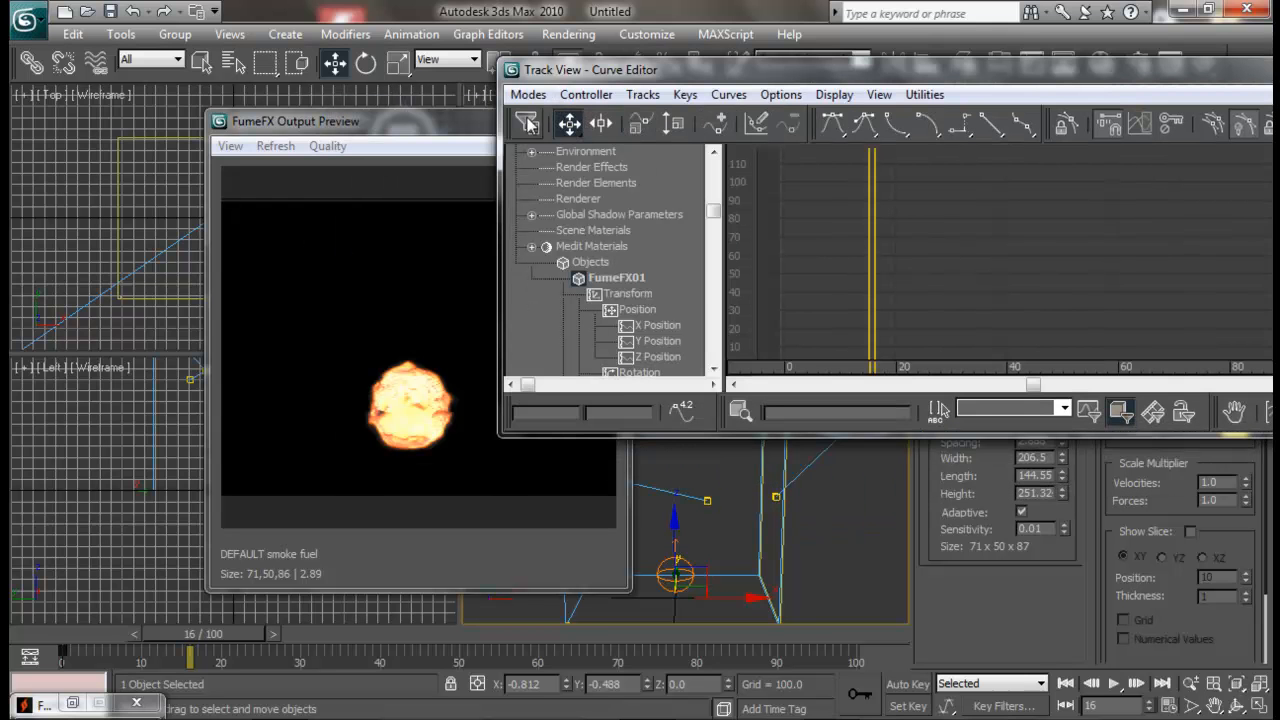
{"action": "right_click", "coordinate": [528, 122]}
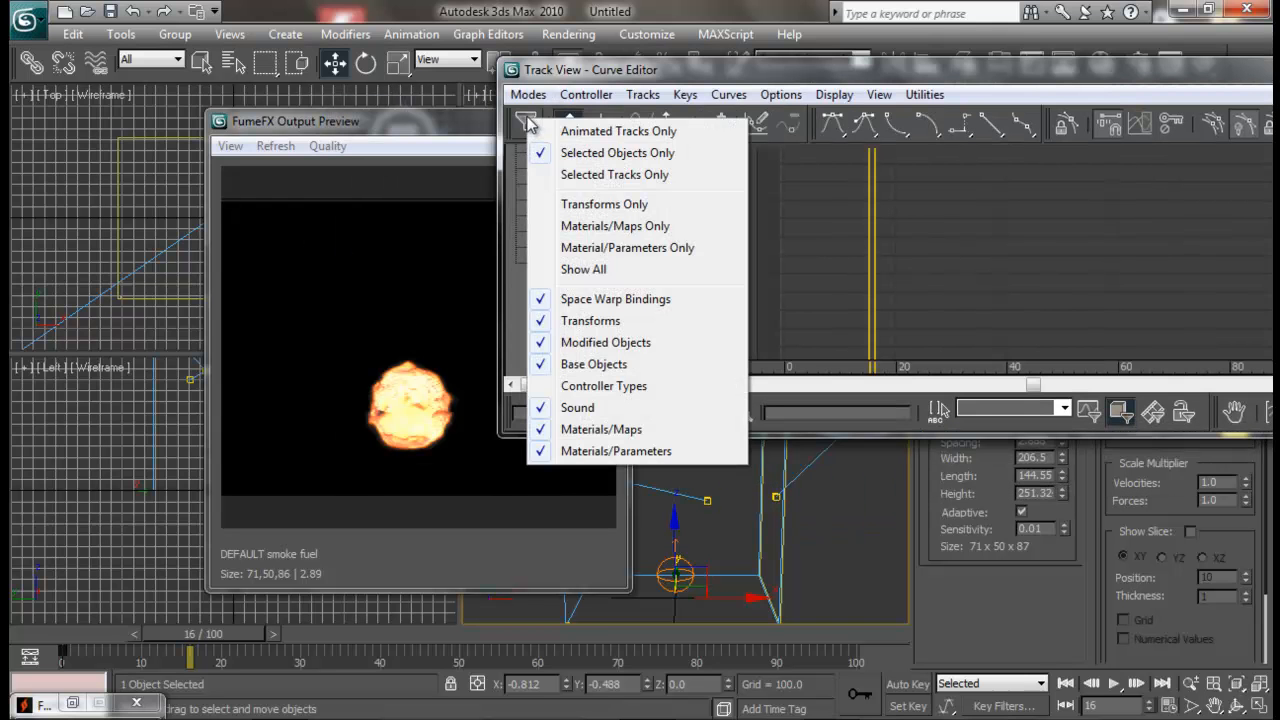
{"action": "left_click", "coordinate": [618, 131]}
{"action": "left_click_drag", "start_coordinate": [687, 70], "coordinate": [459, 40]}
{"action": "left_click", "coordinate": [362, 153]}
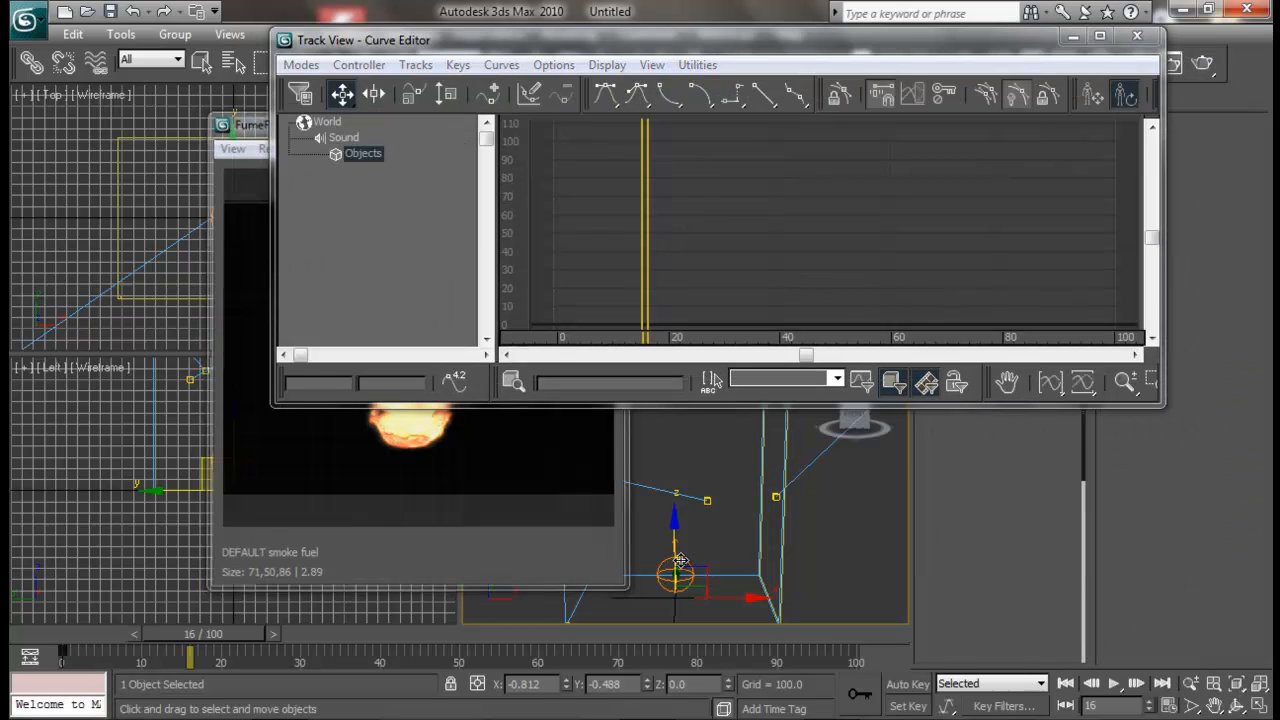
- On the simple source's Fuel curve, move the peak key to frame 8 and the end key to frame 39 at about 1
{"action": "left_click", "coordinate": [680, 562]}
{"action": "left_click", "coordinate": [351, 187]}
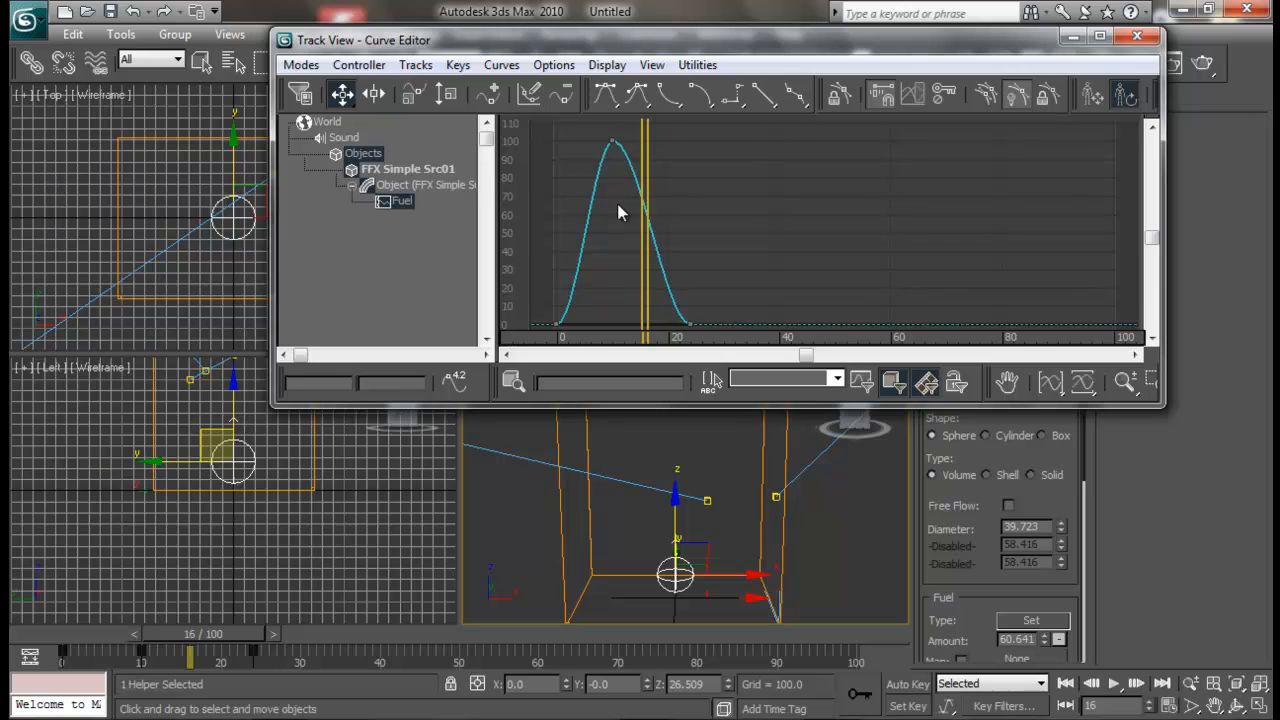
{"action": "left_click", "coordinate": [611, 141]}
{"action": "mouse_move", "coordinate": [611, 141]}
{"action": "left_mouse_down"}
{"action": "mouse_move", "coordinate": [590, 150]}
{"action": "mouse_move", "coordinate": [601, 142]}
{"action": "left_mouse_up"}
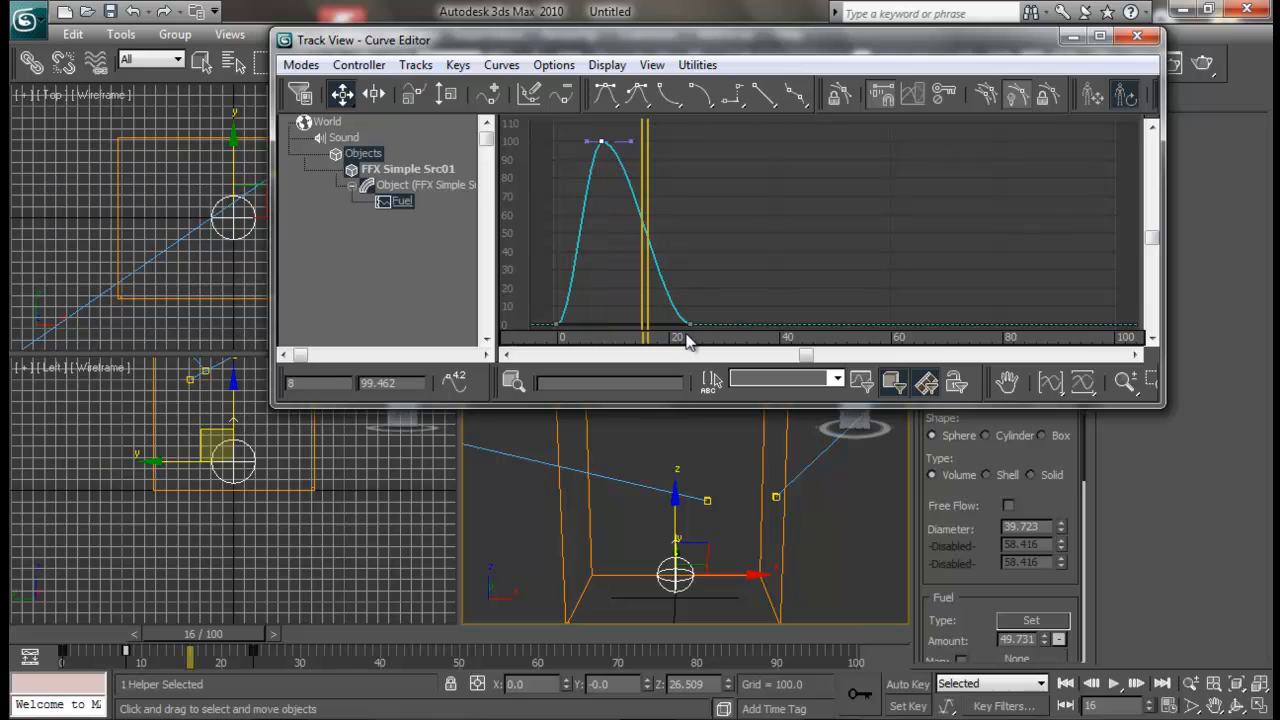
{"action": "left_click_drag", "start_coordinate": [689, 323], "coordinate": [773, 322]}
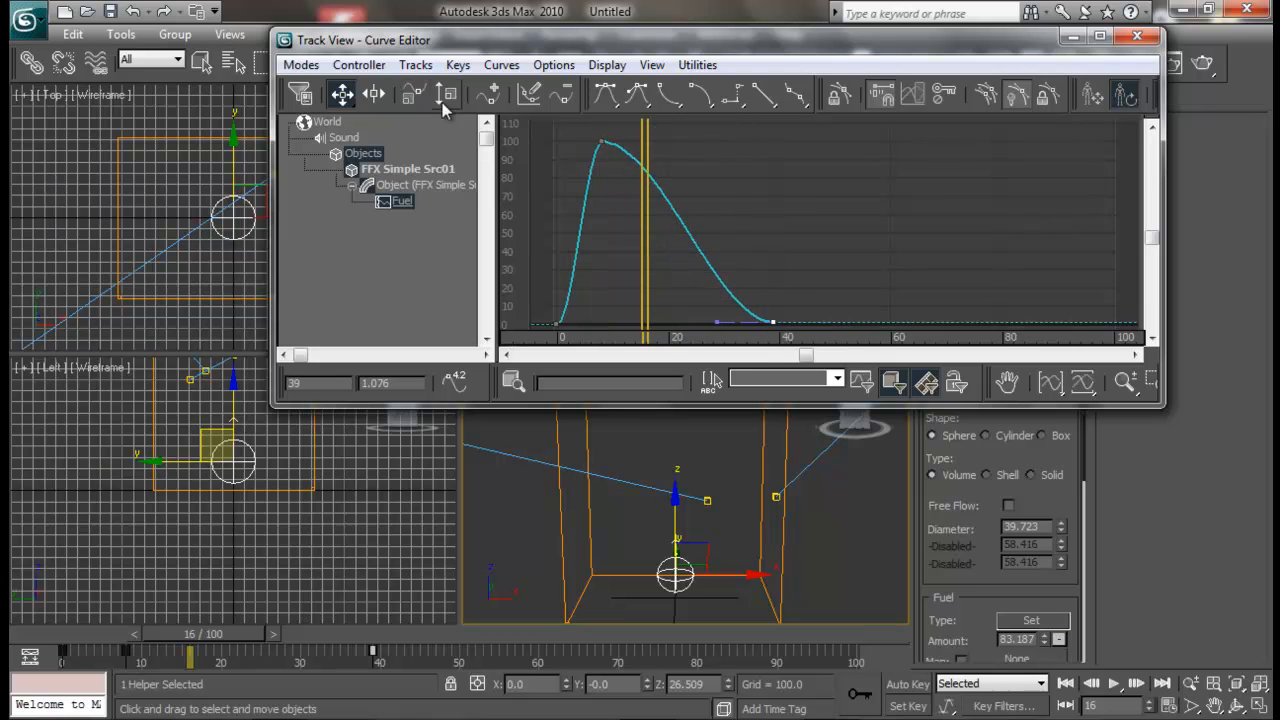
- Add keys at frames 49 and 65 along the Fuel curve's flat tail, and raise the frame 39 key slightly
{"action": "left_click", "coordinate": [488, 93]}
{"action": "left_click", "coordinate": [829, 322]}
{"action": "left_click", "coordinate": [890, 322]}
{"action": "left_click", "coordinate": [917, 321]}
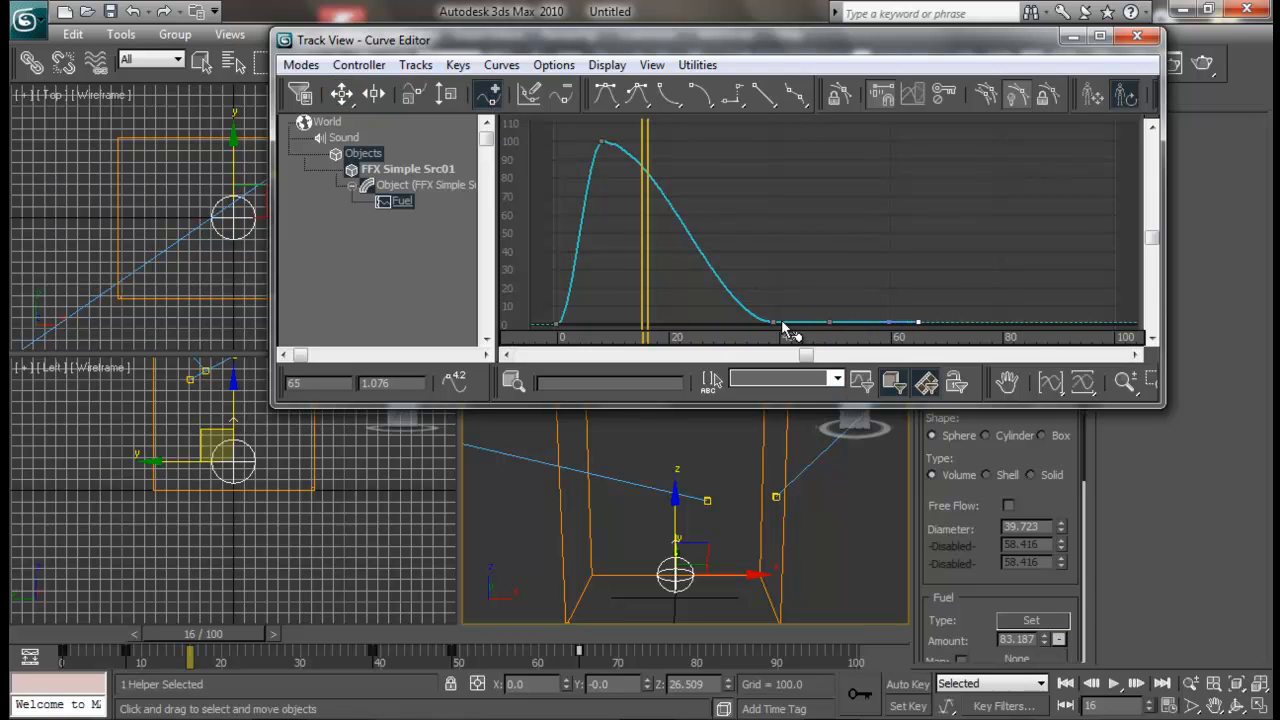
{"action": "right_click", "coordinate": [589, 195]}
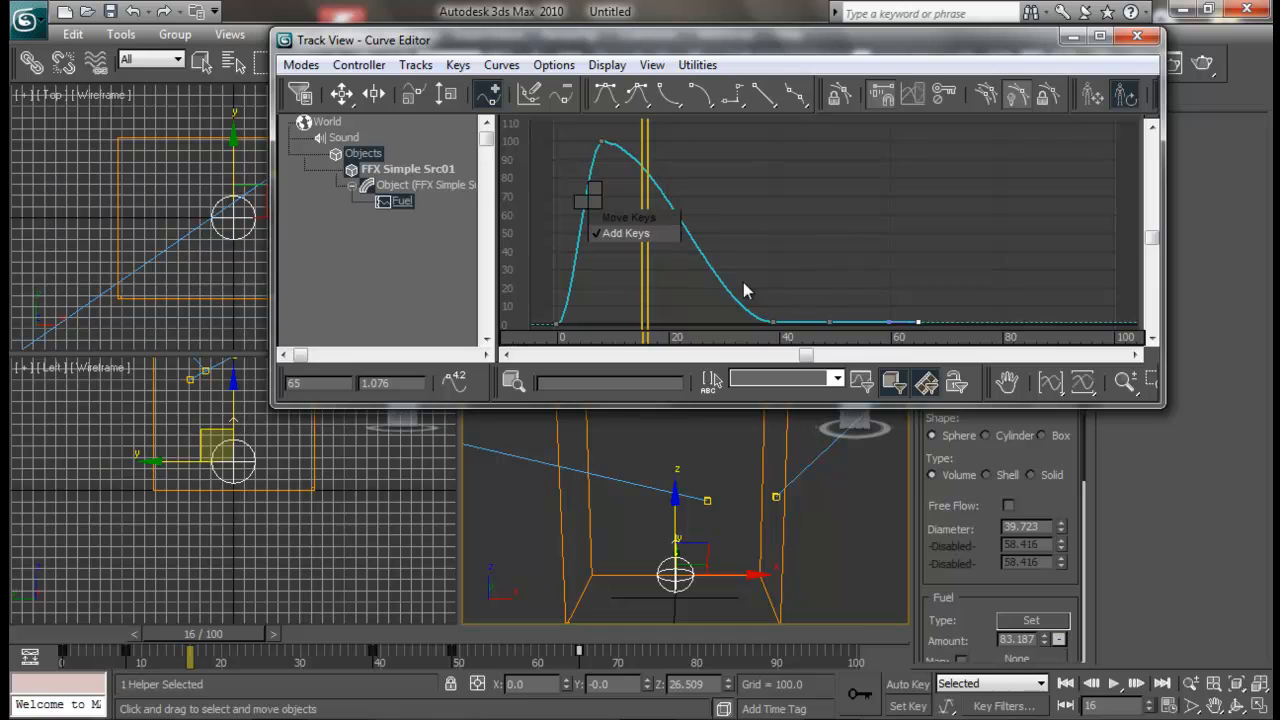
{"action": "left_click", "coordinate": [773, 320]}
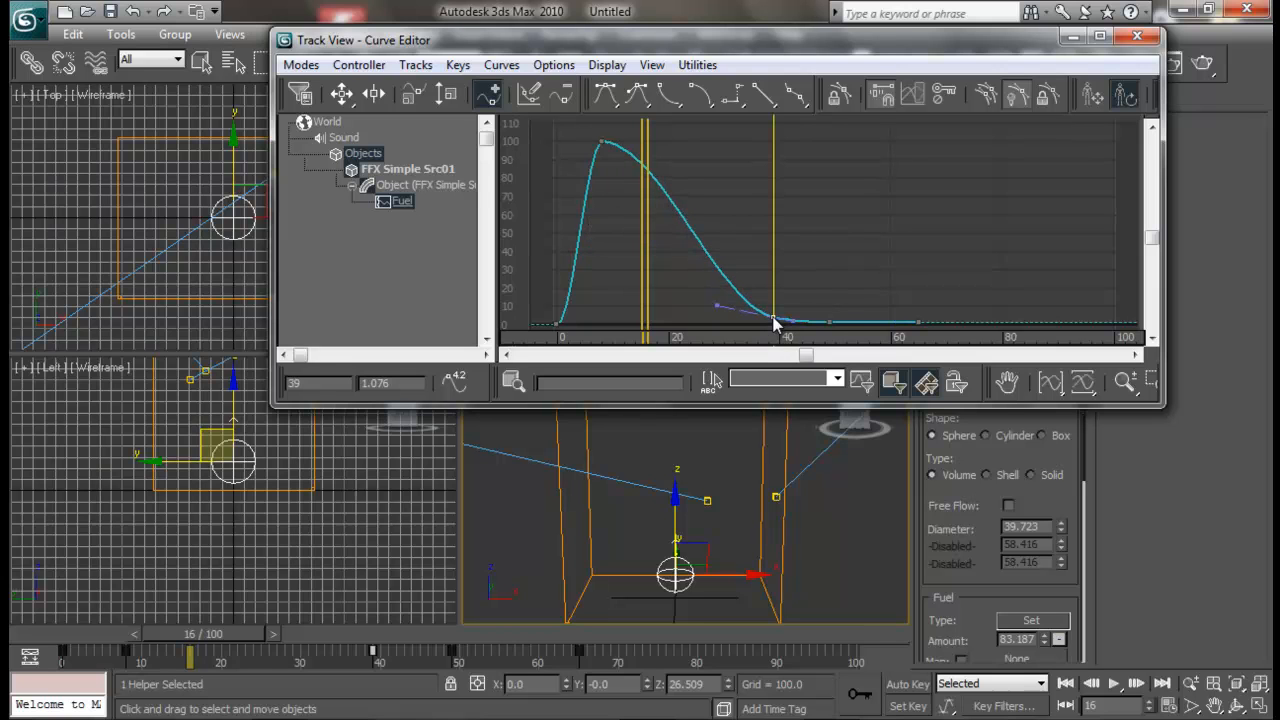
- Add two keys on the Fuel curve's falling slope, with one at frame 23, and move the low key to frame 32 at about 10.8
{"action": "left_click", "coordinate": [660, 187]}
{"action": "left_click_drag", "start_coordinate": [655, 183], "coordinate": [670, 222]}
{"action": "left_click", "coordinate": [705, 258]}
{"action": "left_click_drag", "start_coordinate": [678, 233], "coordinate": [689, 250]}
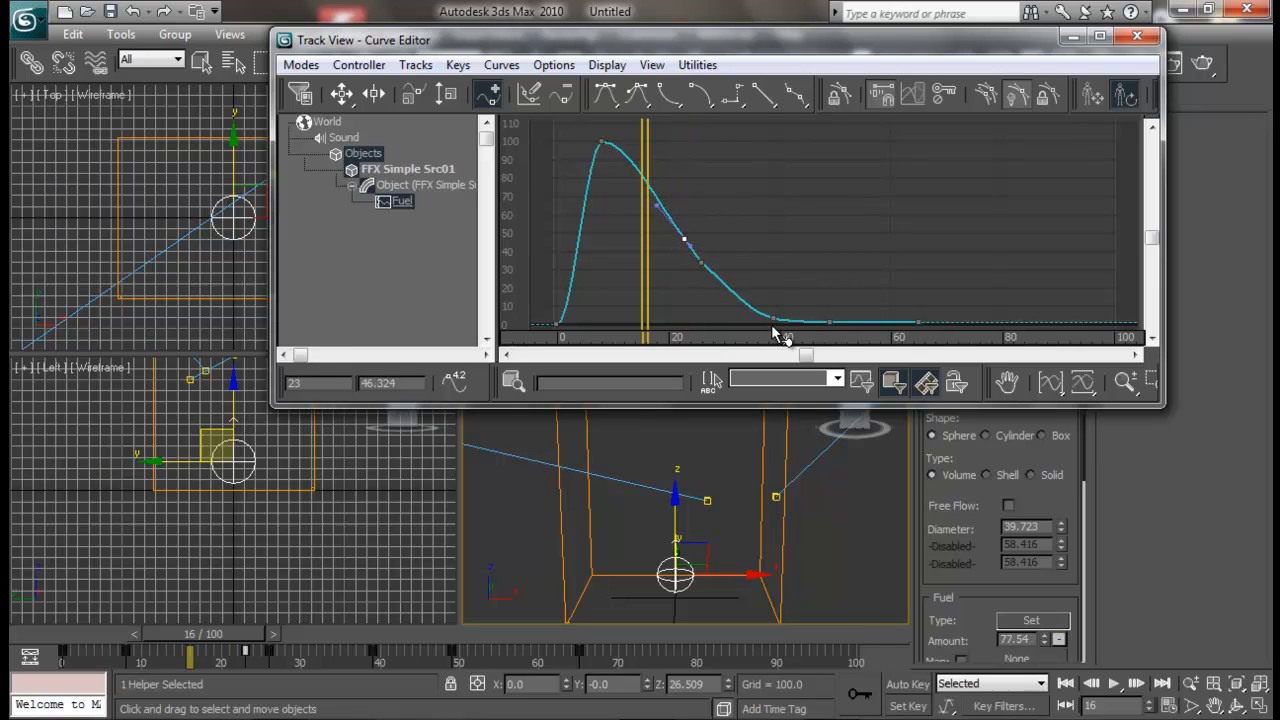
{"action": "left_click_drag", "start_coordinate": [773, 318], "coordinate": [736, 311]}
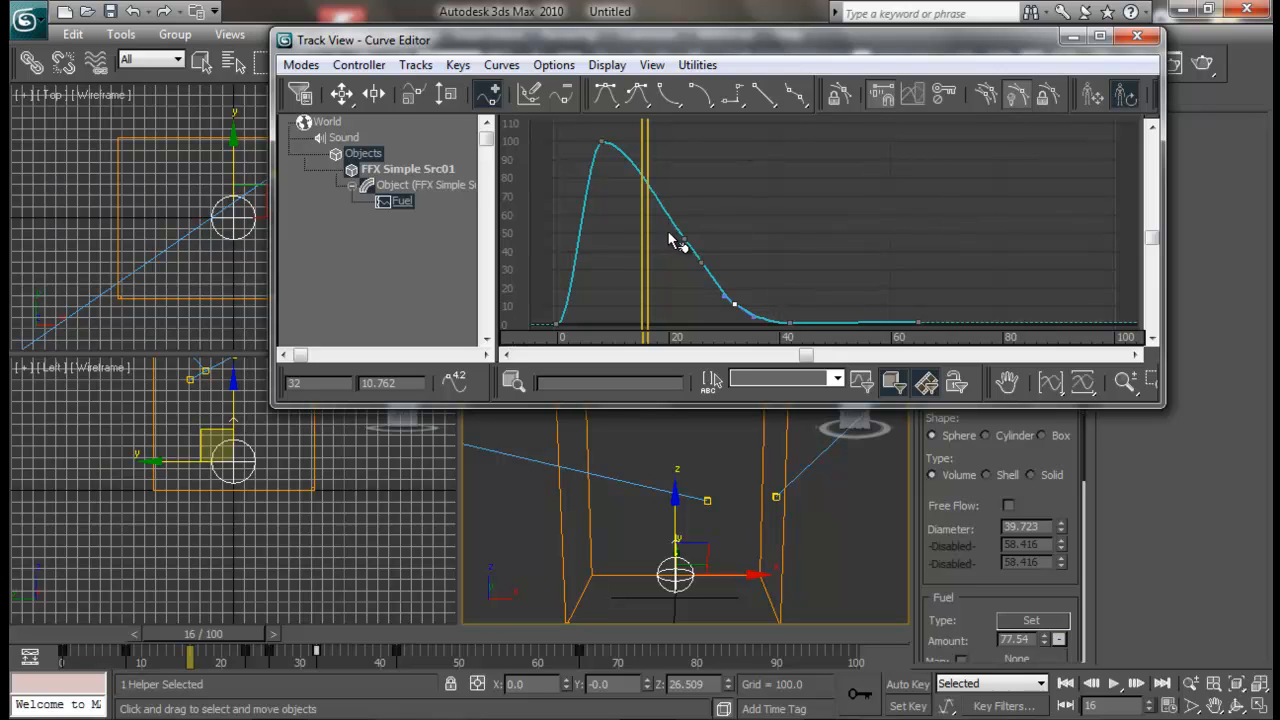
- Steepen the Fuel falloff by shifting the slope keys earlier, to frame 16 at about 54.4 and frame 30 at about 9.7
{"action": "left_click_drag", "start_coordinate": [681, 236], "coordinate": [645, 224]}
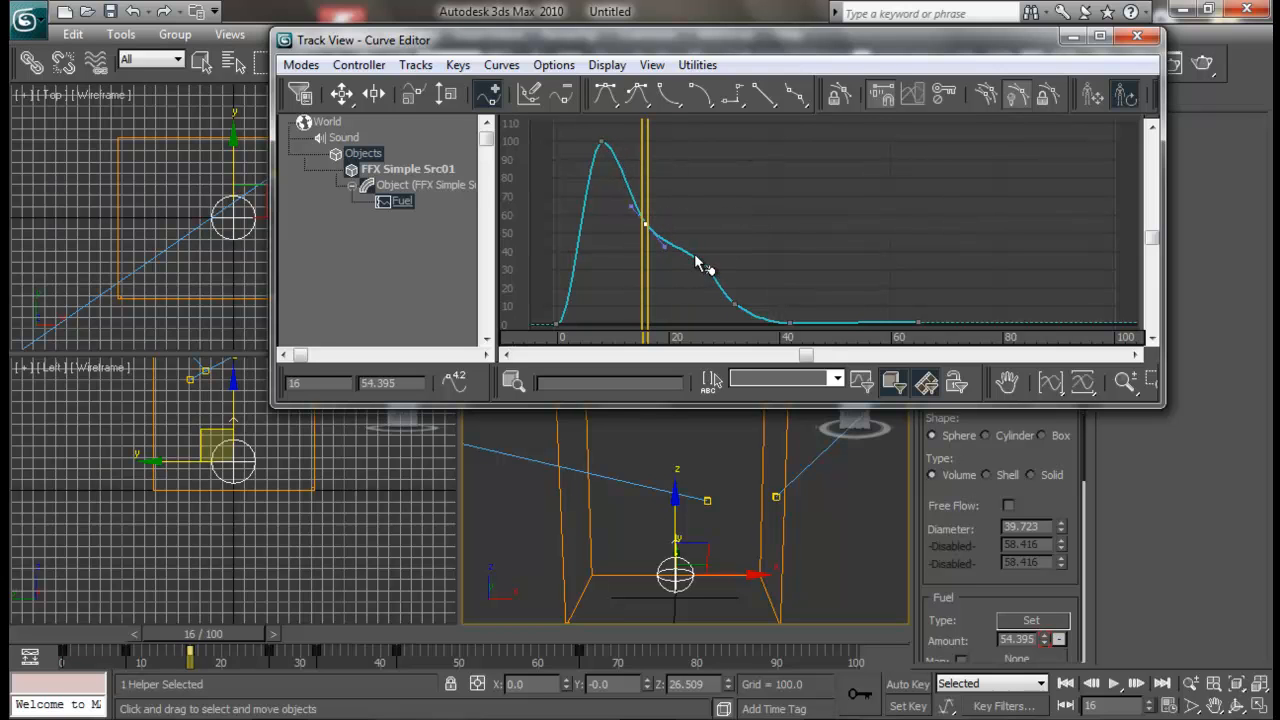
{"action": "left_click_drag", "start_coordinate": [697, 263], "coordinate": [678, 271]}
{"action": "key", "text": "ctrl+z"}
{"action": "left_click", "coordinate": [343, 96]}
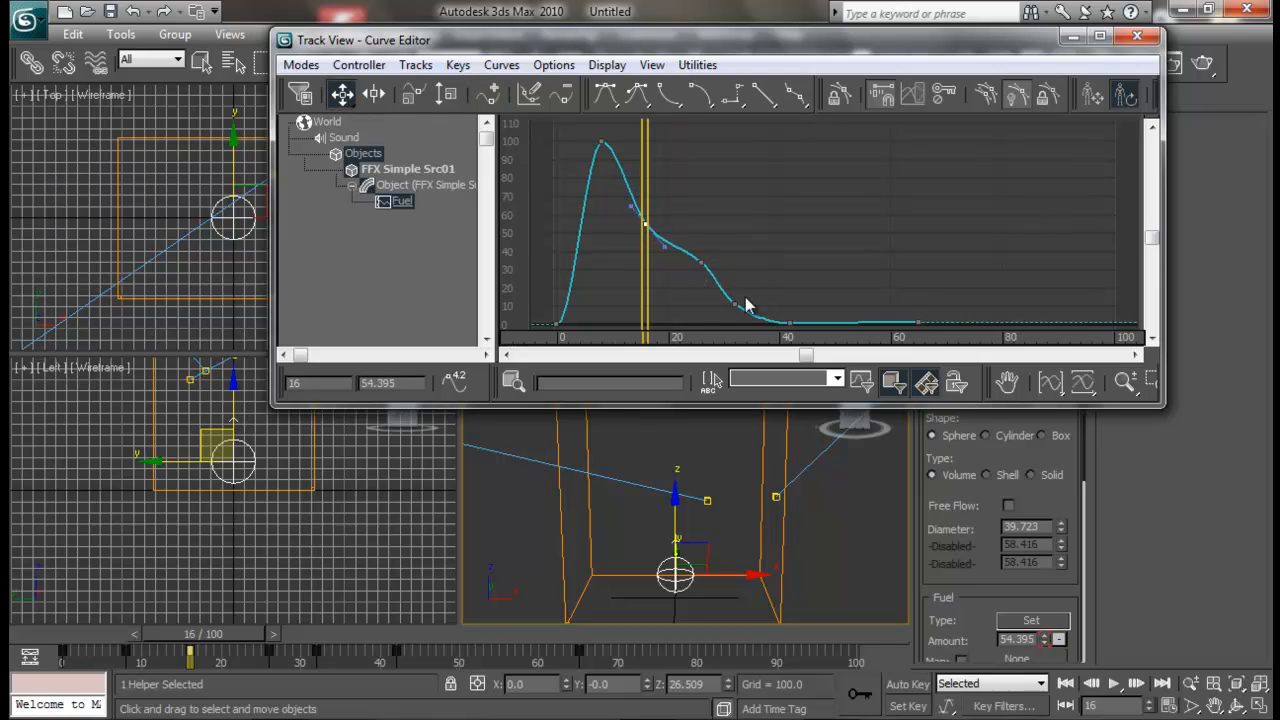
{"action": "left_click_drag", "start_coordinate": [698, 262], "coordinate": [724, 306]}
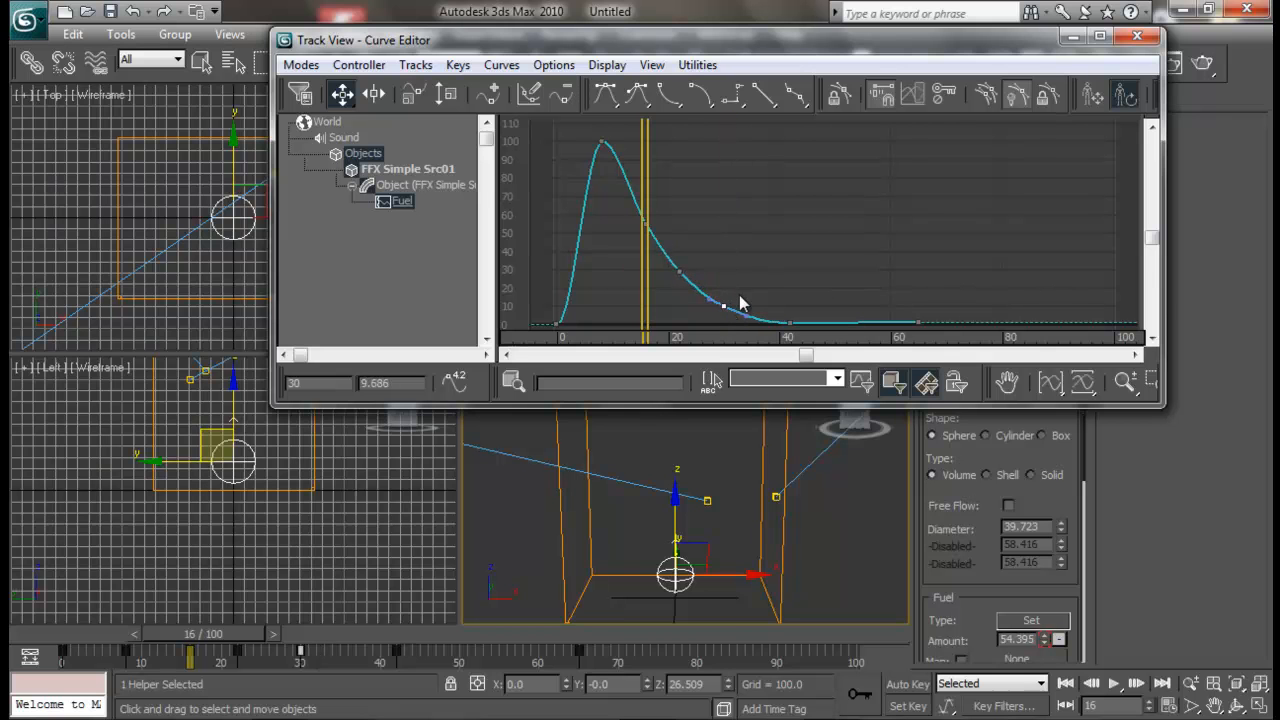
- Close the Curve Editor, reselect the FumeFX container and restore its settings window beside the output preview
{"action": "left_click", "coordinate": [1072, 37]}
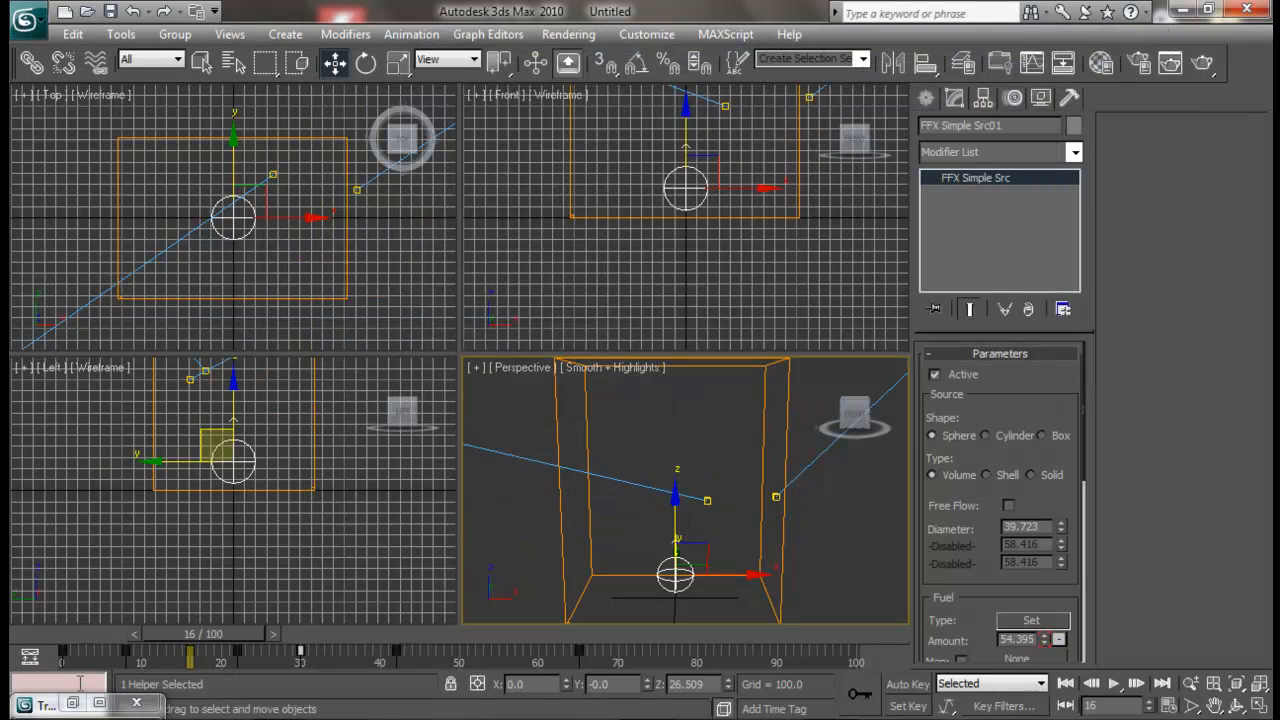
{"action": "left_click", "coordinate": [72, 703]}
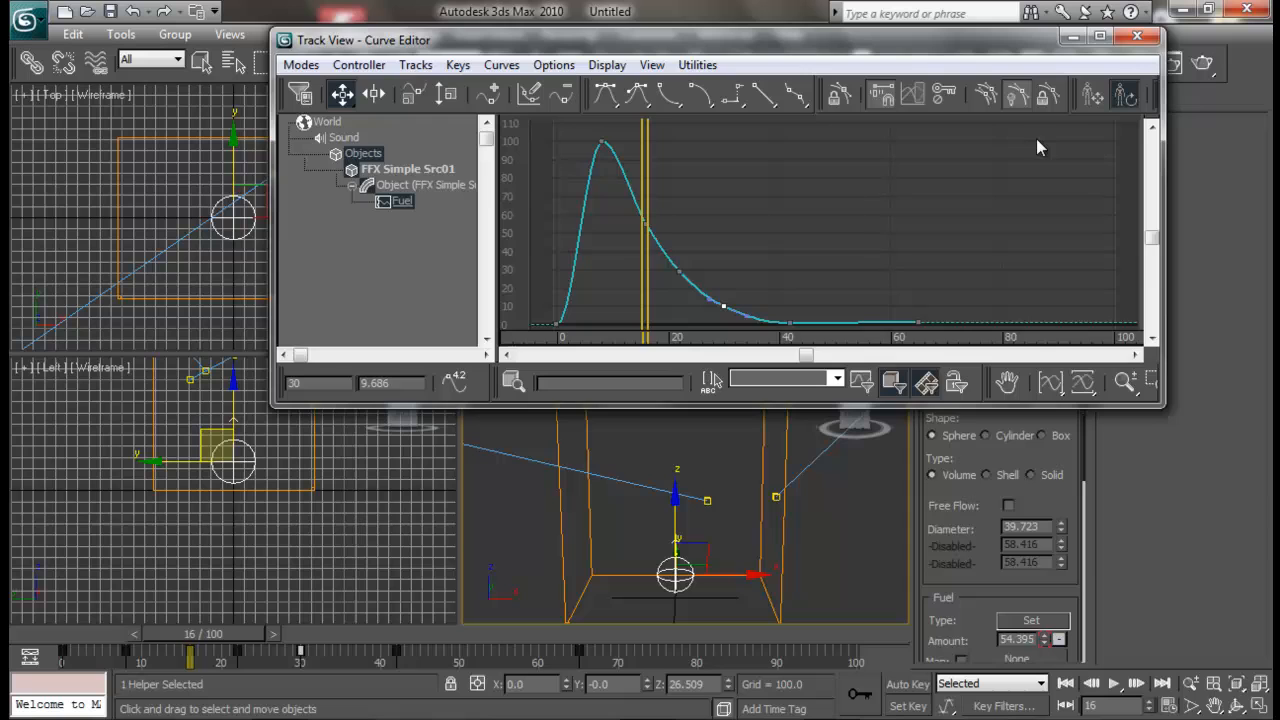
{"action": "left_click", "coordinate": [1137, 36]}
{"action": "left_click", "coordinate": [797, 536]}
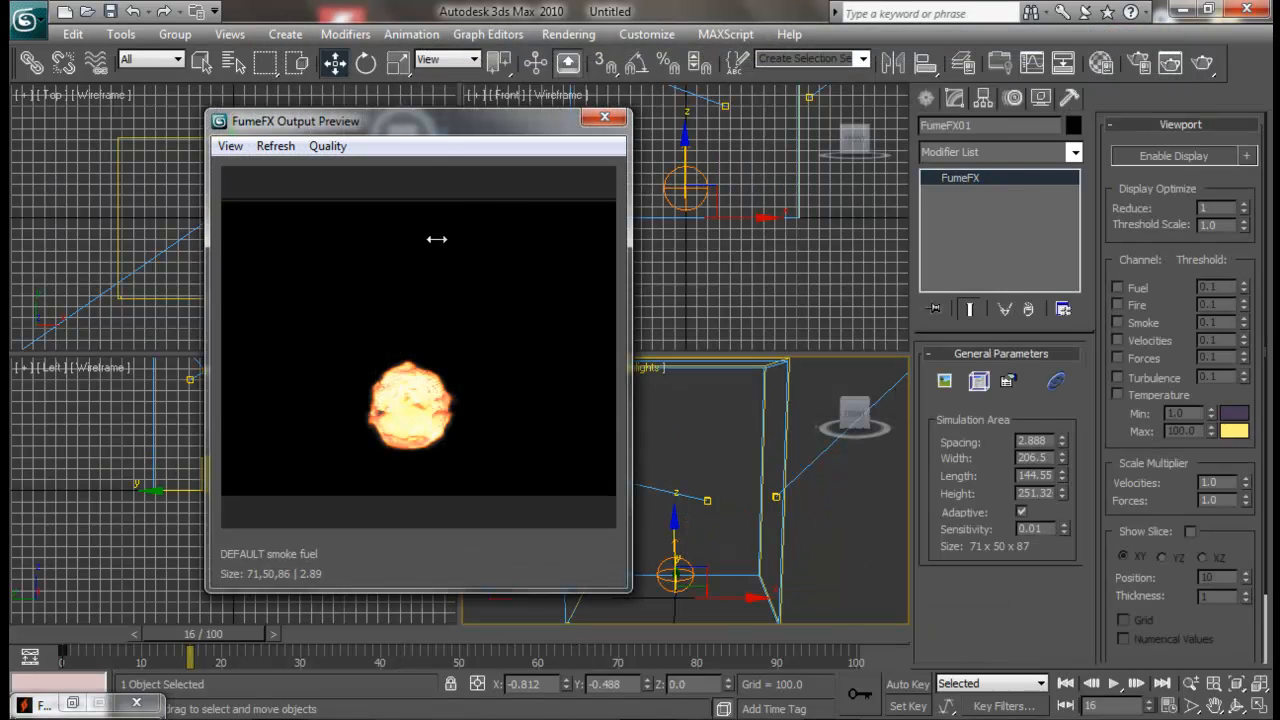
{"action": "left_click_drag", "start_coordinate": [440, 140], "coordinate": [911, 181]}
{"action": "left_click", "coordinate": [40, 705]}
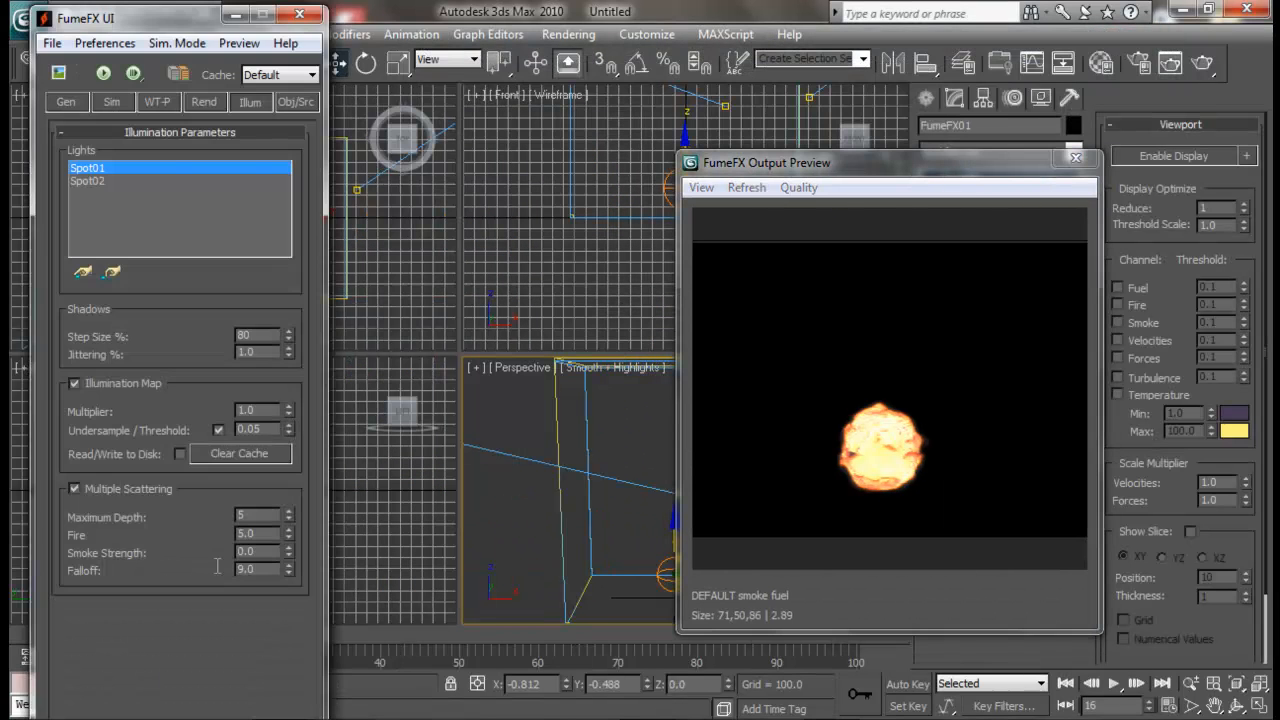
- Set the FumeFX simulation spacing to 1.428 and run the simulation
{"action": "left_click", "coordinate": [68, 104]}
{"action": "left_click_drag", "start_coordinate": [290, 173], "coordinate": [296, 310]}
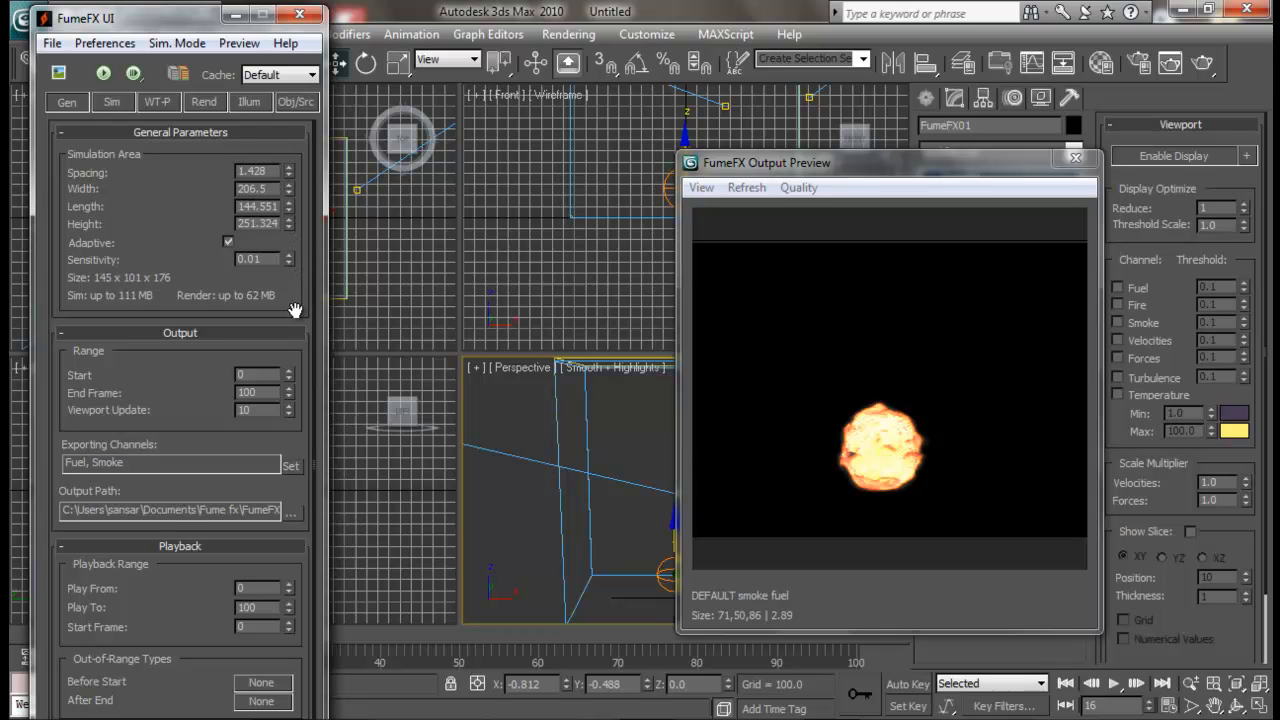
{"action": "left_click_drag", "start_coordinate": [786, 168], "coordinate": [786, 83]}
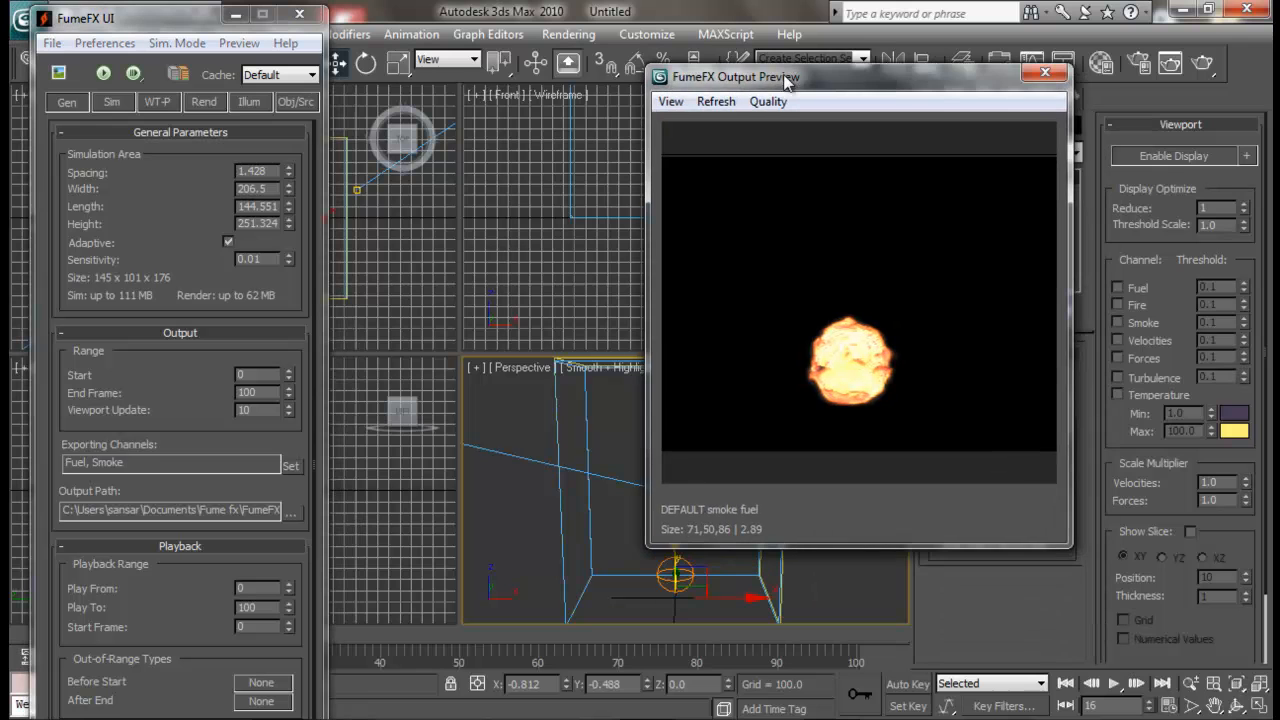
{"action": "left_click", "coordinate": [101, 75]}
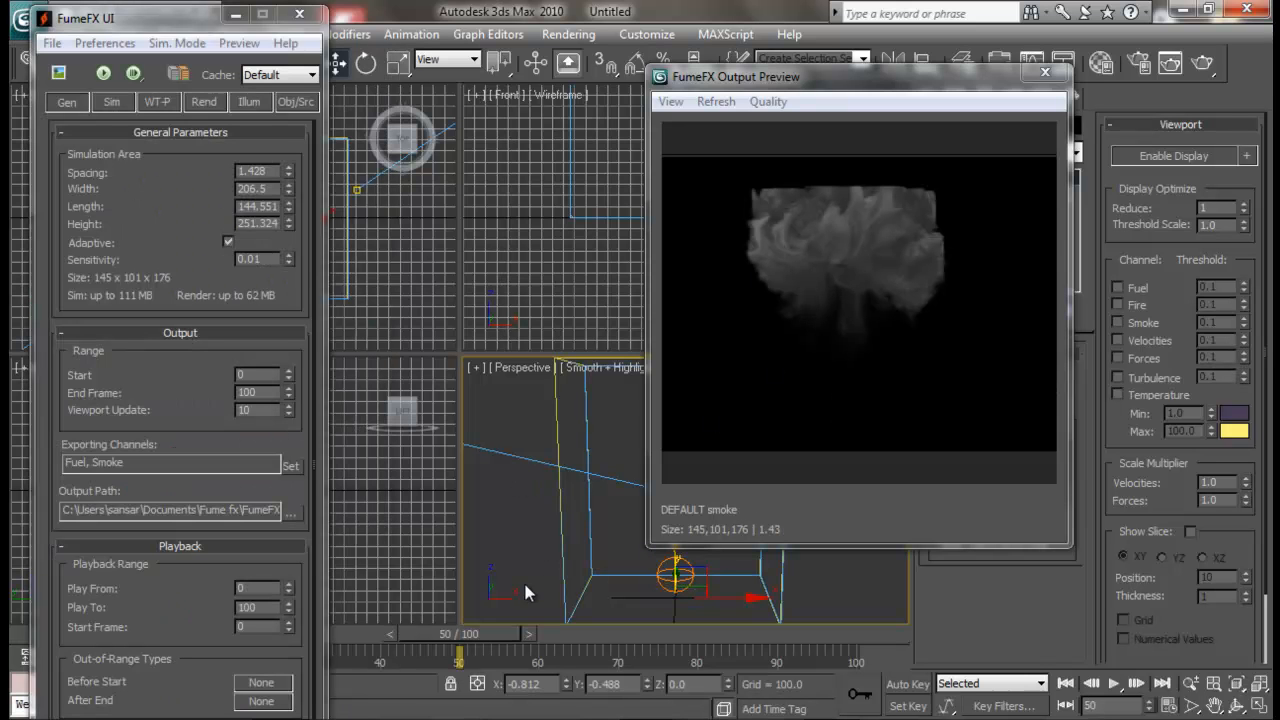
- Scrub the simulated smoke to frame 45, render the Perspective view, and close the render
{"action": "left_click", "coordinate": [235, 14]}
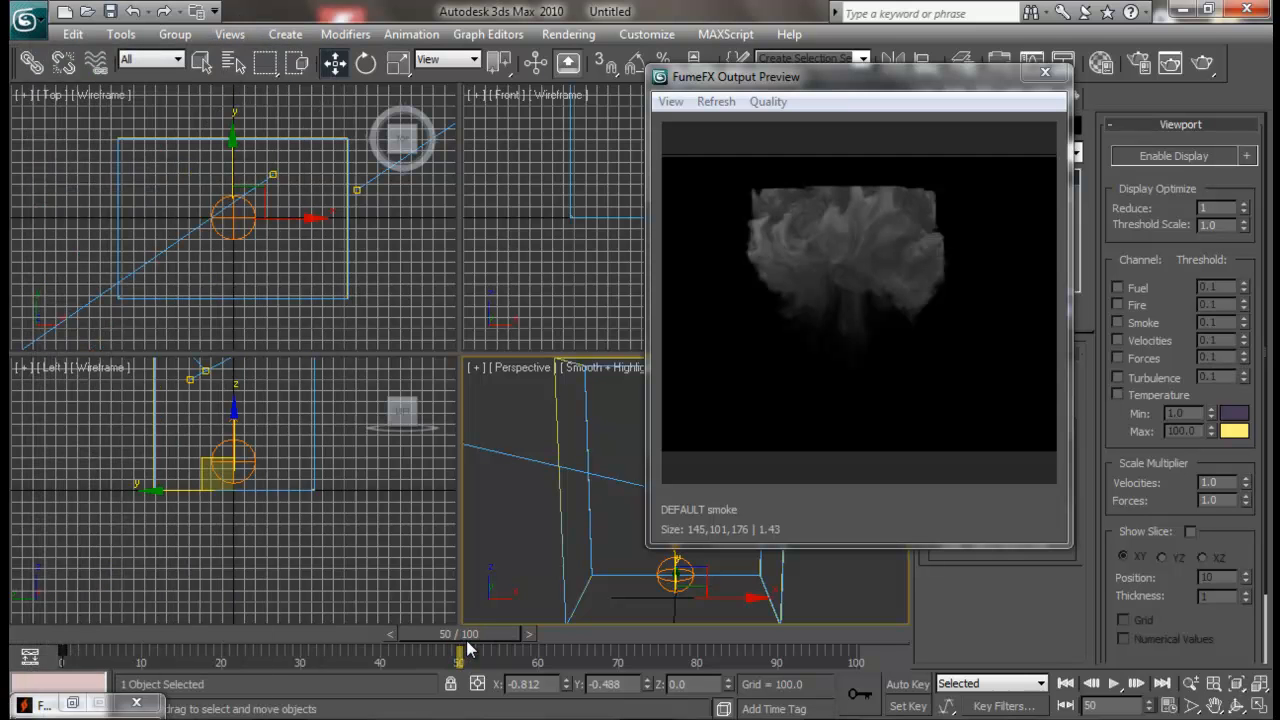
{"action": "left_click_drag", "start_coordinate": [466, 640], "coordinate": [386, 643]}
{"action": "left_click_drag", "start_coordinate": [402, 636], "coordinate": [432, 636]}
{"action": "key", "text": "w"}
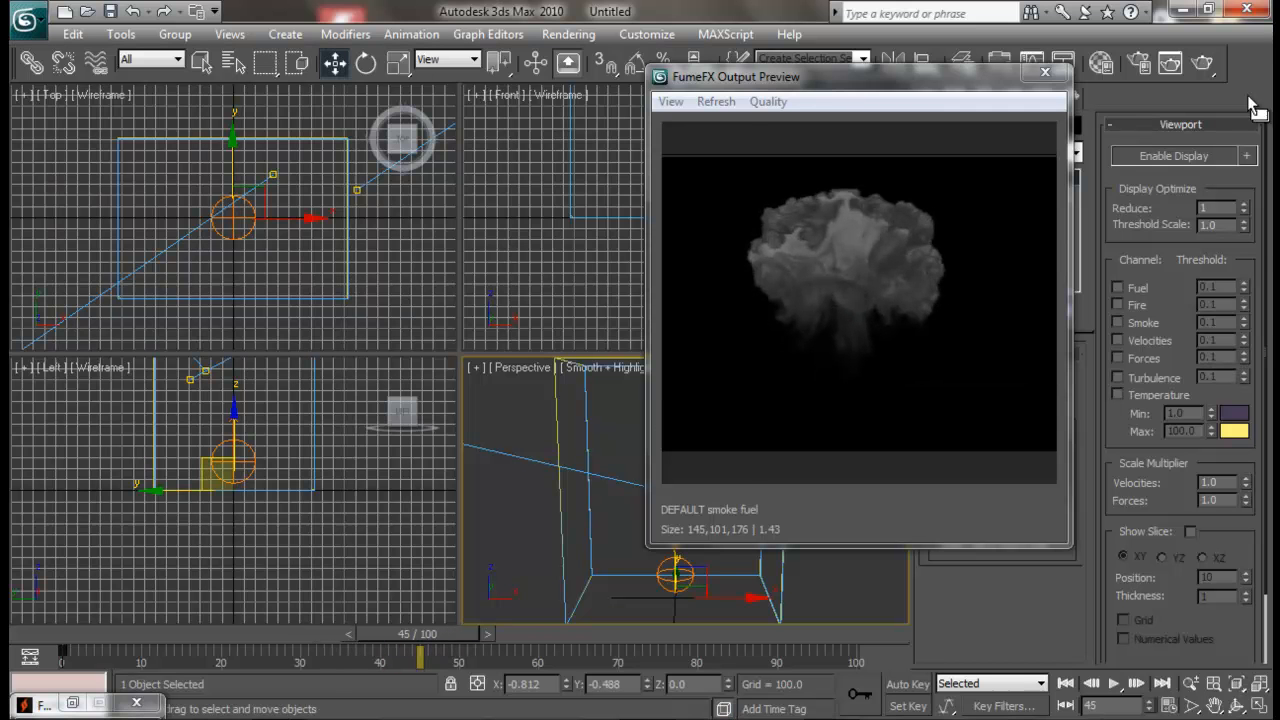
{"action": "left_click", "coordinate": [1170, 63]}
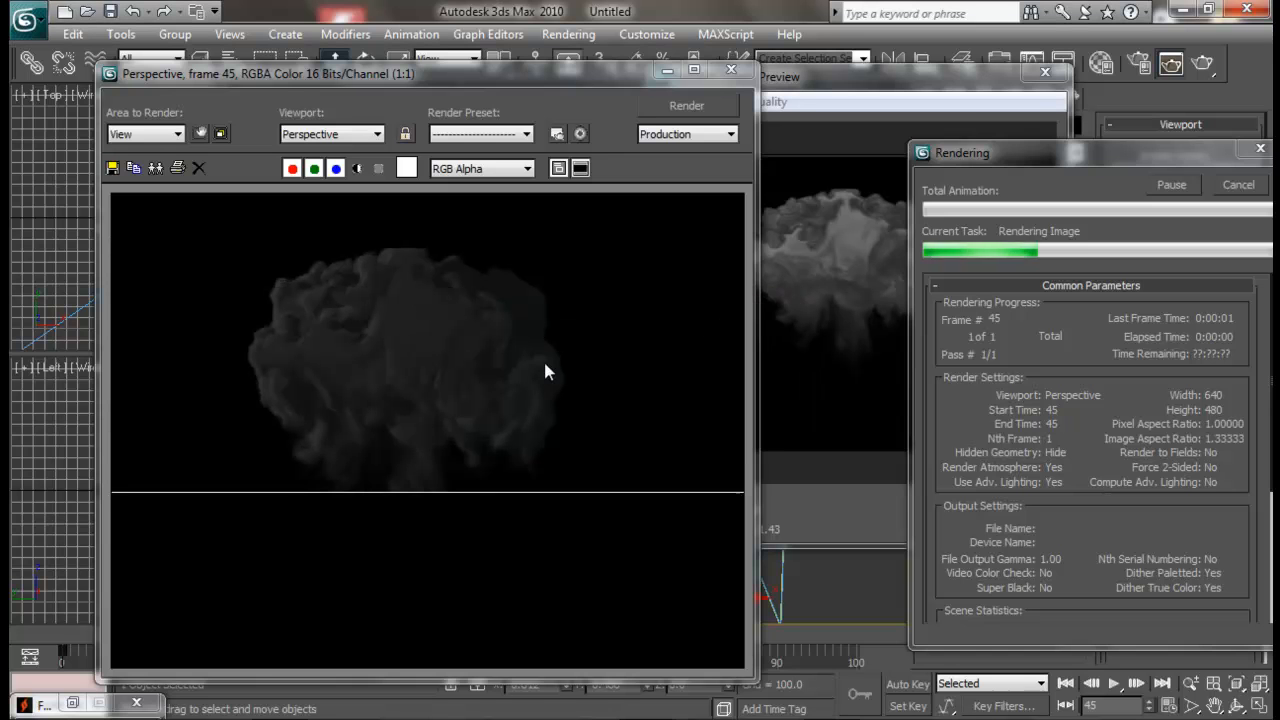
{"action": "left_click_drag", "start_coordinate": [645, 81], "coordinate": [745, 81]}
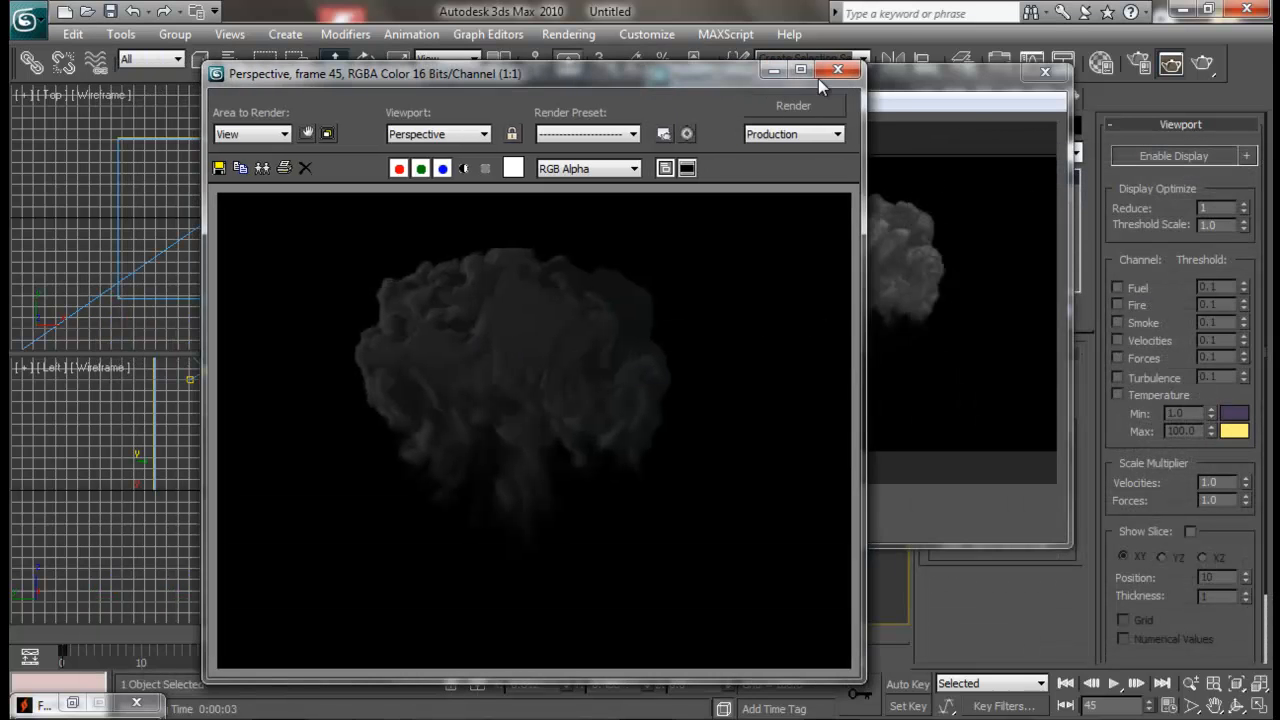
{"action": "left_click", "coordinate": [826, 70]}
- Render the Perspective view at frame 35 and set the FumeFX spacing to 1.418
{"action": "left_click_drag", "start_coordinate": [381, 633], "coordinate": [313, 633]}
{"action": "left_click", "coordinate": [1203, 64]}
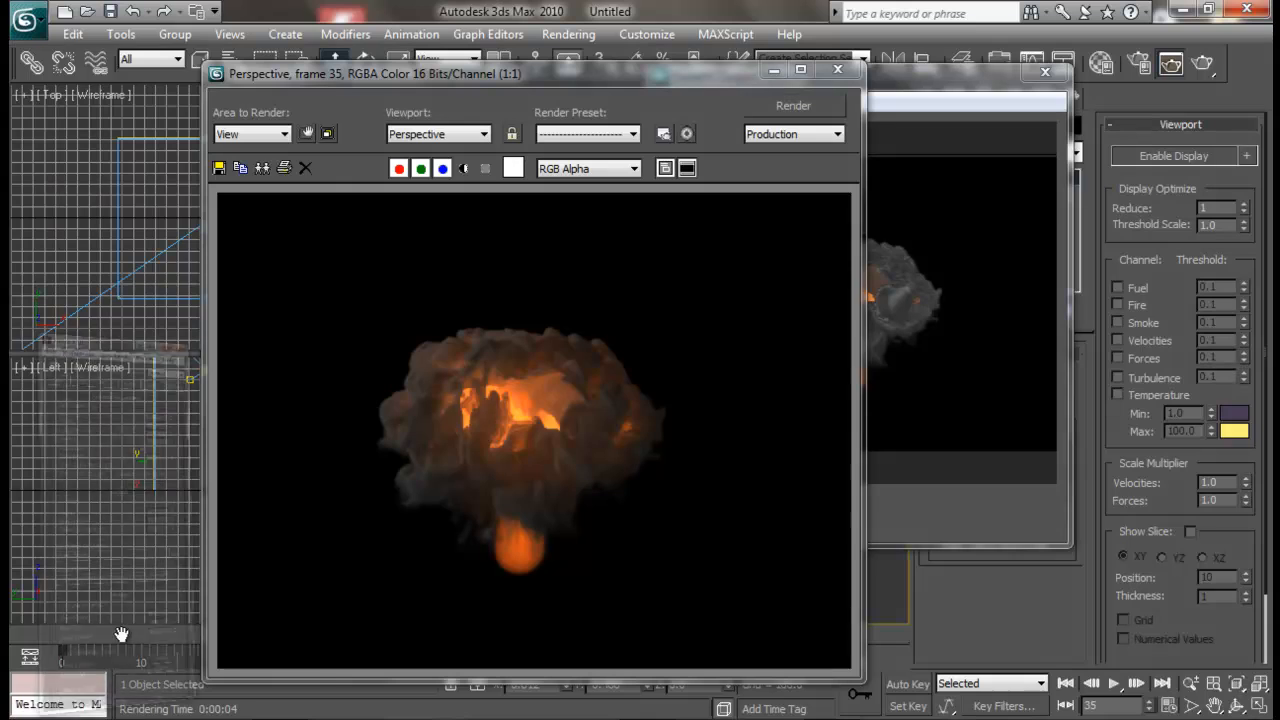
{"action": "left_click", "coordinate": [38, 704]}
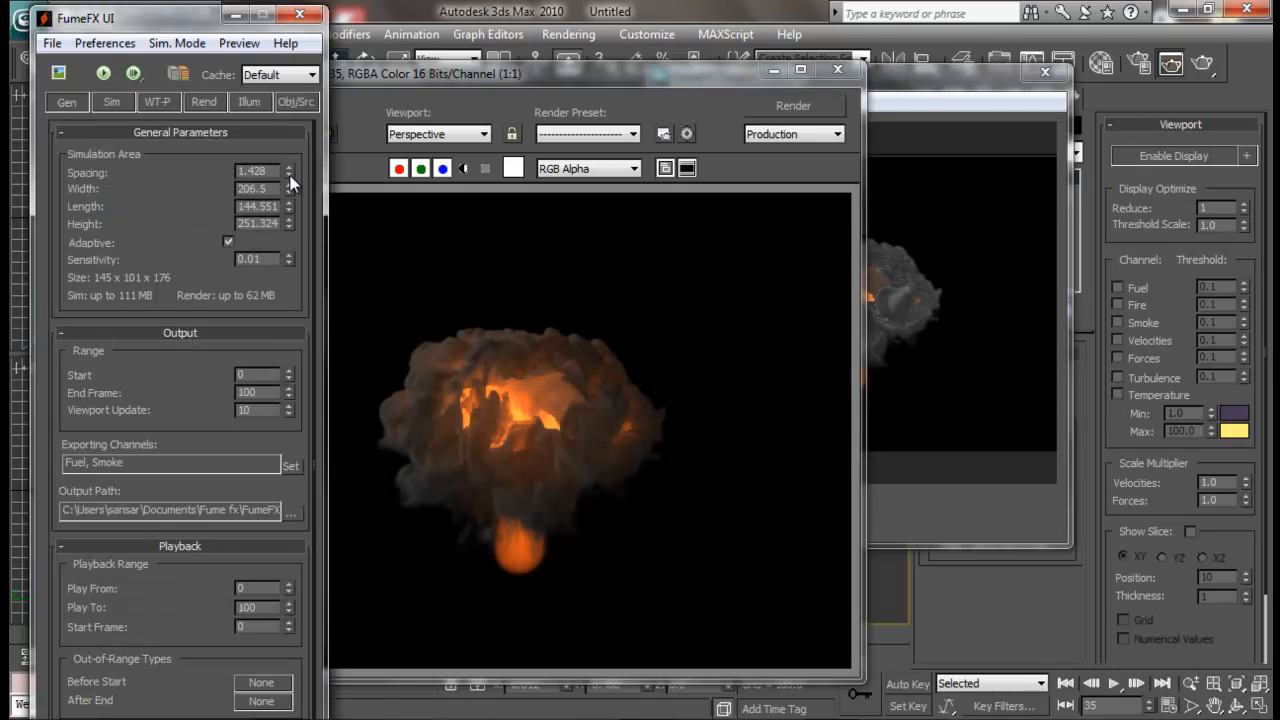
{"action": "mouse_move", "coordinate": [290, 178]}
{"action": "left_mouse_down"}
{"action": "mouse_move", "coordinate": [289, 225]}
{"action": "mouse_move", "coordinate": [288, 178]}
{"action": "left_mouse_up"}
- Examine the fire and smoke detail in the frame 35 render up close, and close the render
{"action": "left_click_drag", "start_coordinate": [638, 80], "coordinate": [778, 50]}
{"action": "scroll", "coordinate": [665, 354], "scroll_direction": "up", "scroll_amount": 3}
{"action": "scroll", "coordinate": [664, 355], "scroll_direction": "down", "scroll_amount": 3}
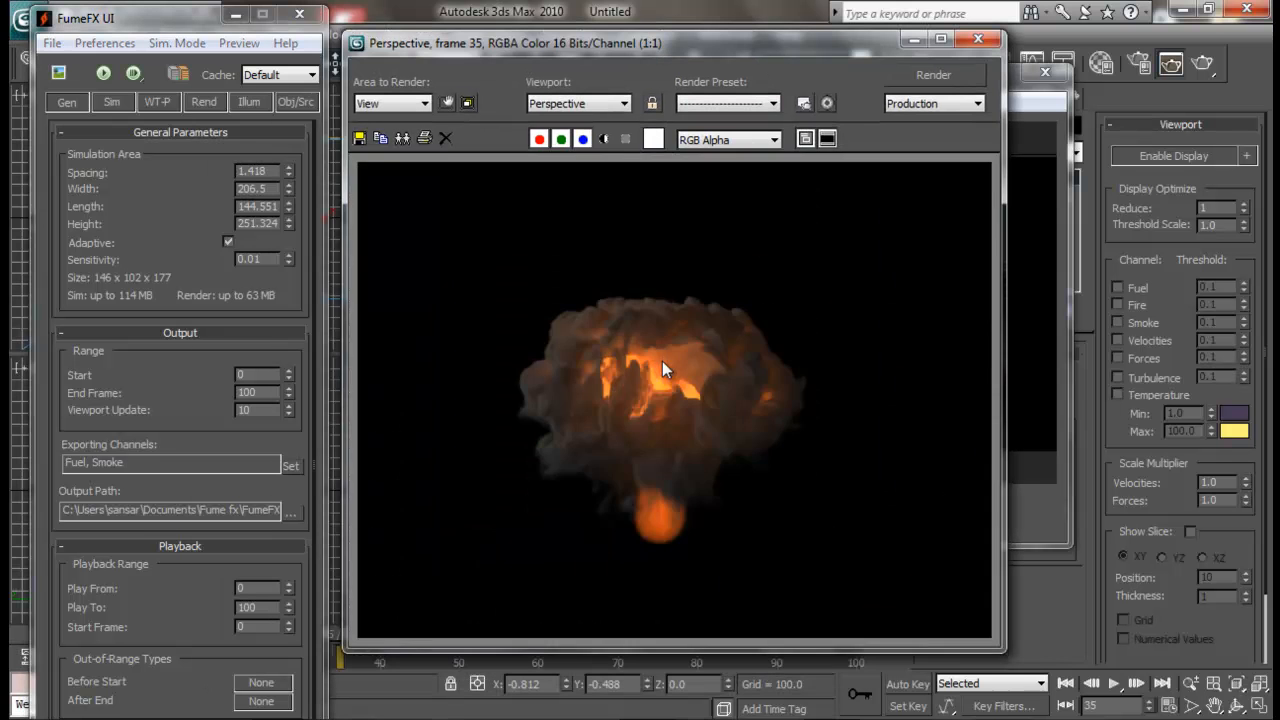
{"action": "scroll", "coordinate": [662, 361], "scroll_direction": "up", "scroll_amount": 2}
{"action": "middle_click_drag", "start_coordinate": [490, 262], "coordinate": [717, 363]}
{"action": "middle_click_drag", "start_coordinate": [594, 505], "coordinate": [594, 302]}
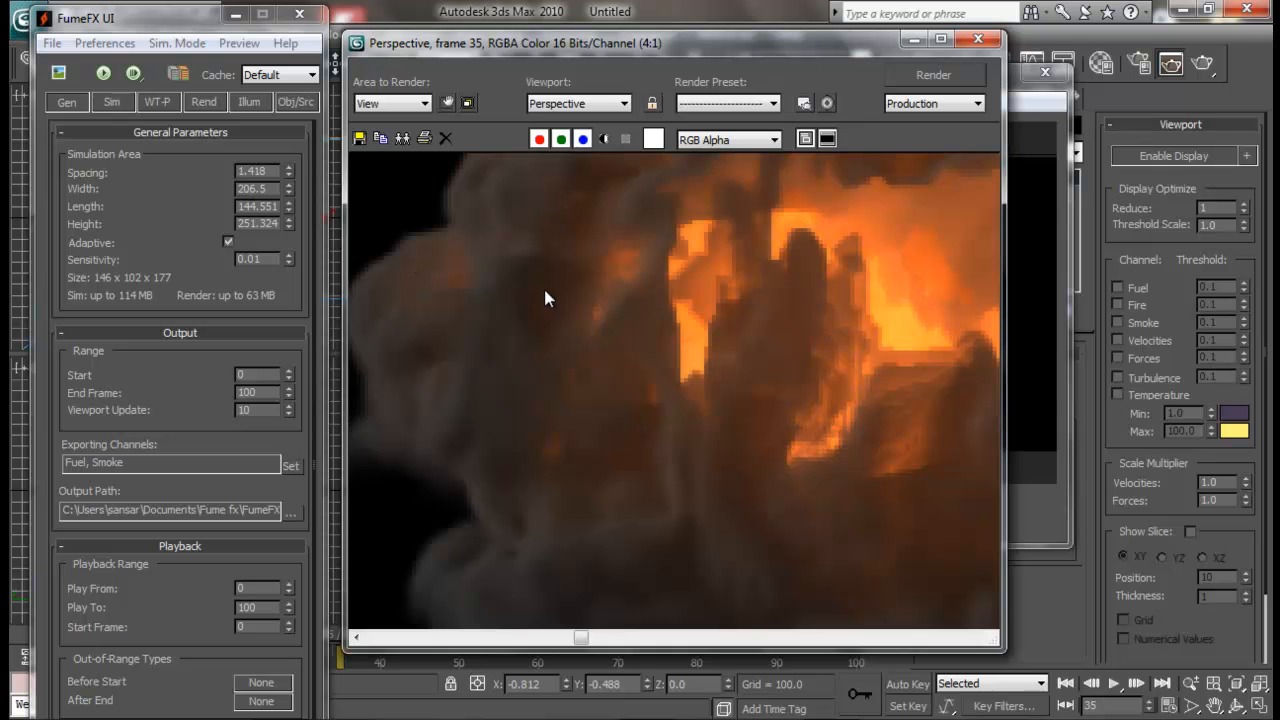
{"action": "scroll", "coordinate": [724, 371], "scroll_direction": "down", "scroll_amount": 2}
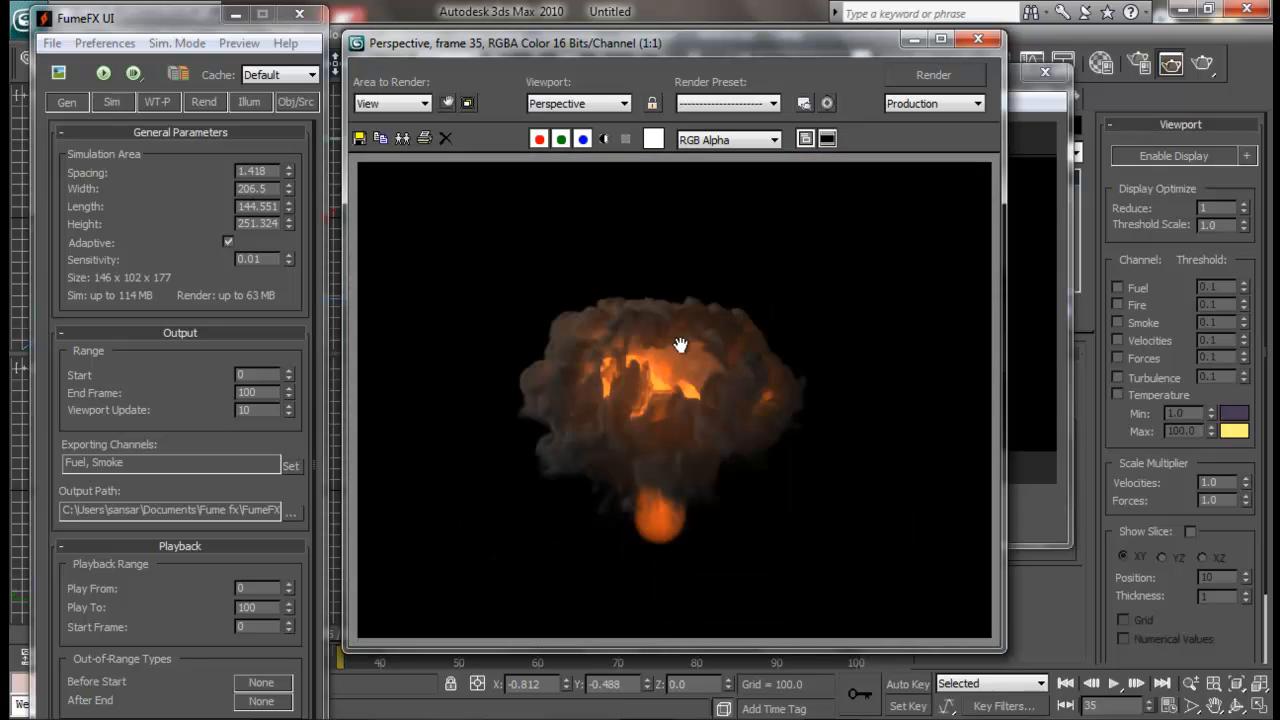
{"action": "scroll", "coordinate": [675, 338], "scroll_direction": "up", "scroll_amount": 1}
{"action": "middle_click_drag", "start_coordinate": [674, 338], "coordinate": [657, 294]}
{"action": "scroll", "coordinate": [634, 323], "scroll_direction": "down", "scroll_amount": 1}
{"action": "left_click", "coordinate": [972, 39]}
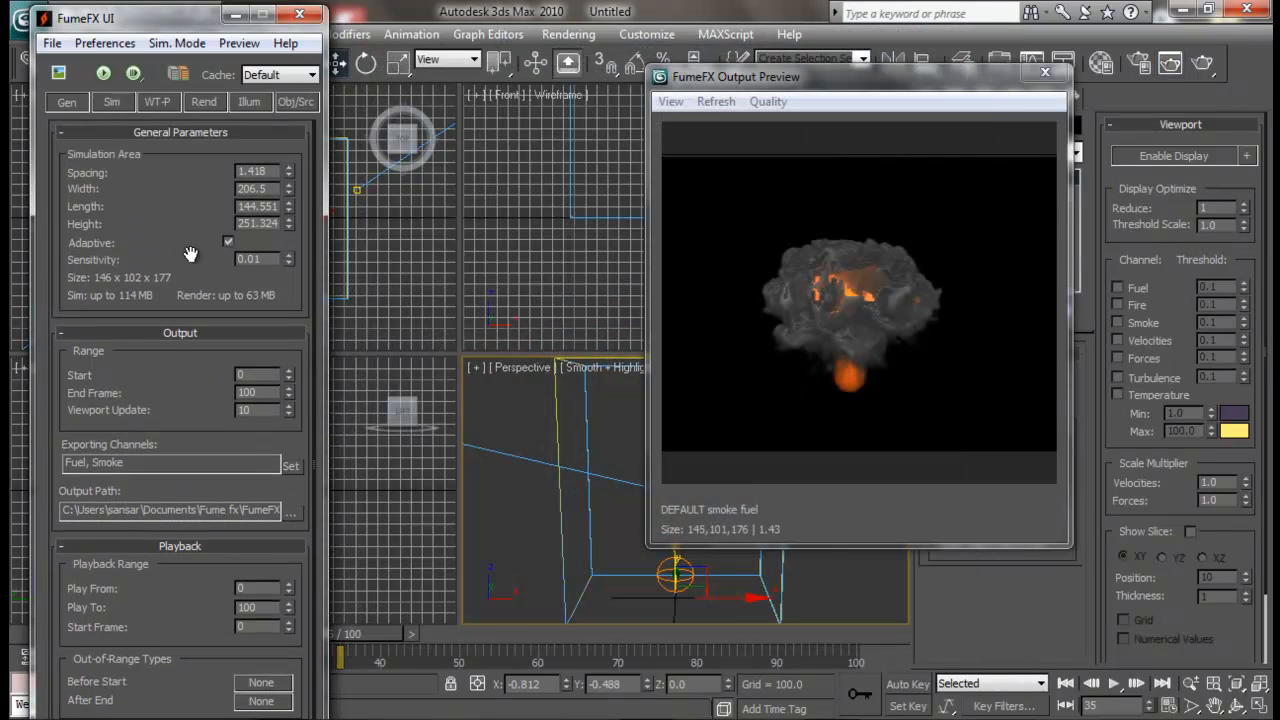
- Move and enlarge the output preview, and scrub the timeline to frame 26 with the FumeFX settings minimised
{"action": "left_click_drag", "start_coordinate": [199, 290], "coordinate": [204, 187]}
{"action": "left_click_drag", "start_coordinate": [185, 348], "coordinate": [207, 457]}
{"action": "left_click_drag", "start_coordinate": [897, 103], "coordinate": [753, 88]}
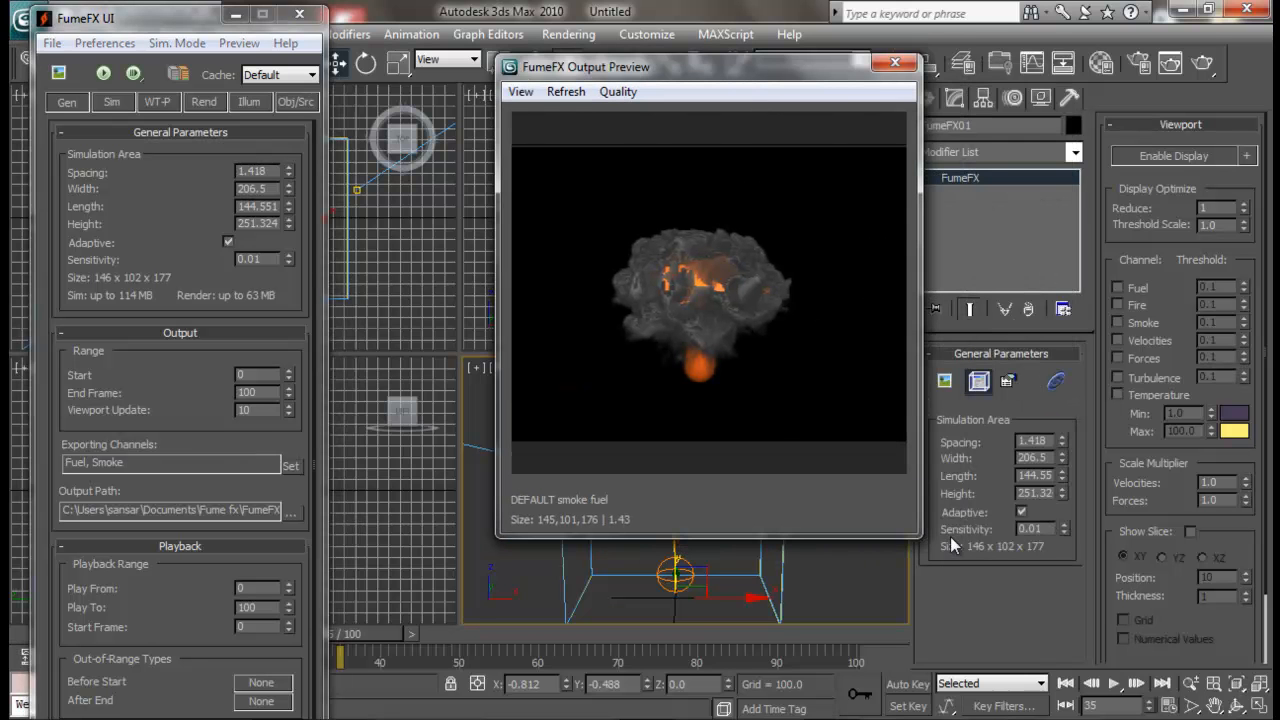
{"action": "left_click_drag", "start_coordinate": [913, 540], "coordinate": [950, 567]}
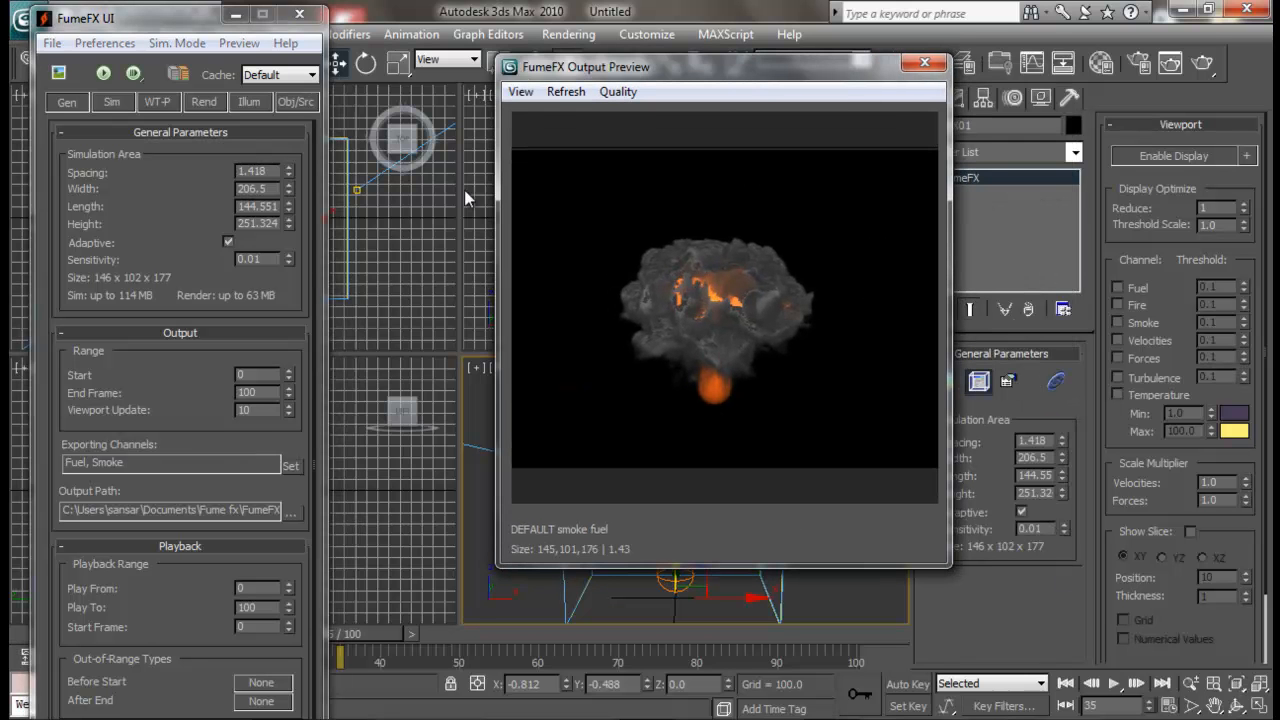
{"action": "left_click", "coordinate": [236, 15]}
{"action": "left_click_drag", "start_coordinate": [372, 636], "coordinate": [297, 642]}
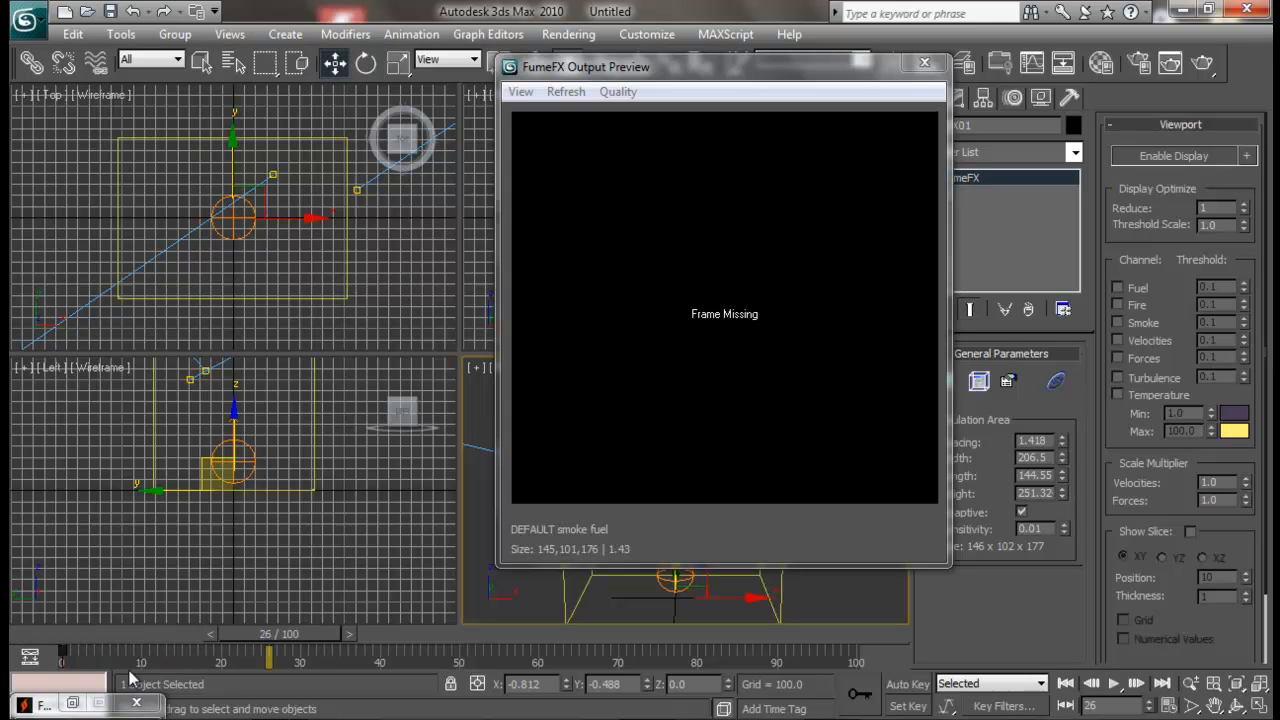
- Restore the FumeFX settings, shift the output preview aside, and review the rendering, illumination and source parameters
{"action": "left_click", "coordinate": [74, 704]}
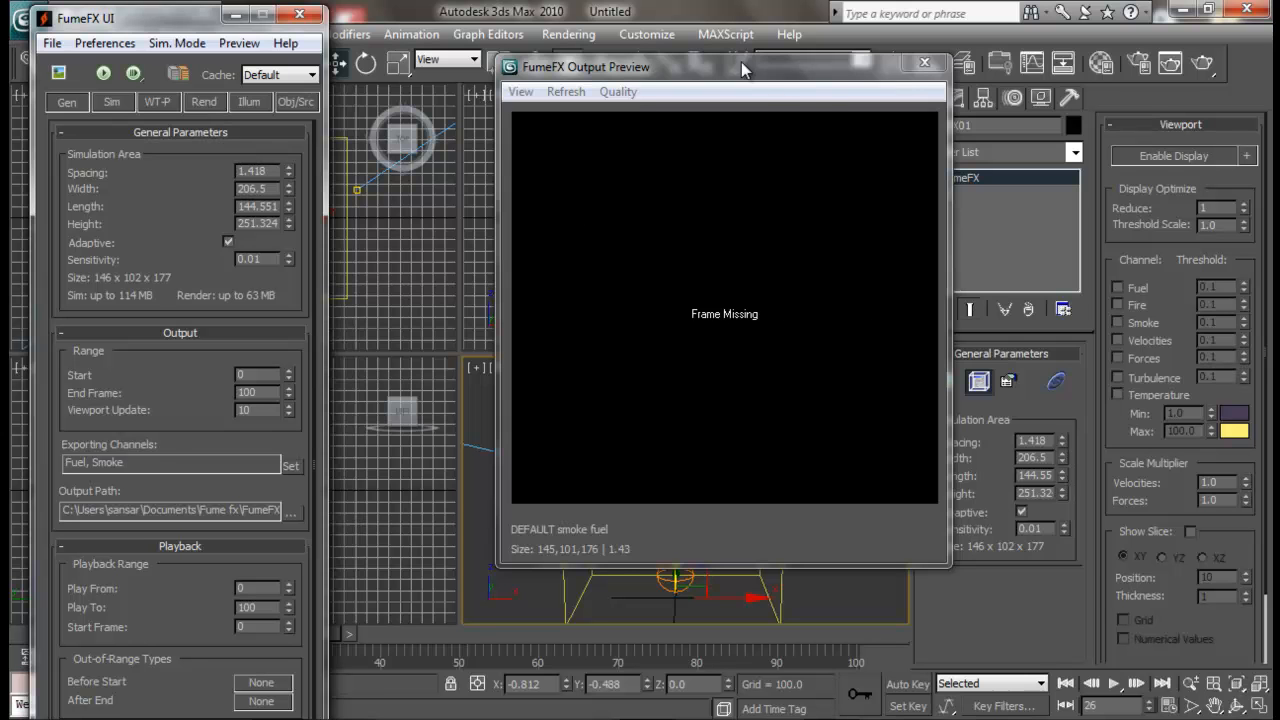
{"action": "left_click_drag", "start_coordinate": [741, 67], "coordinate": [919, 67]}
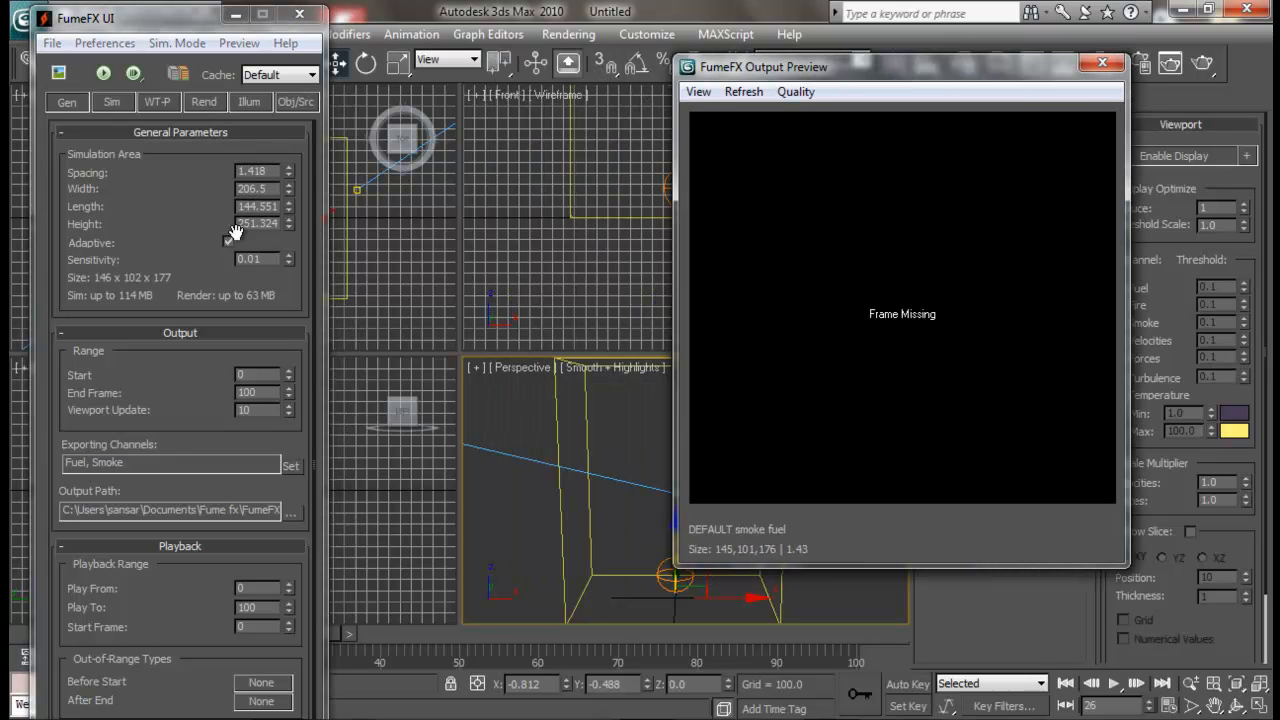
{"action": "left_click", "coordinate": [203, 102]}
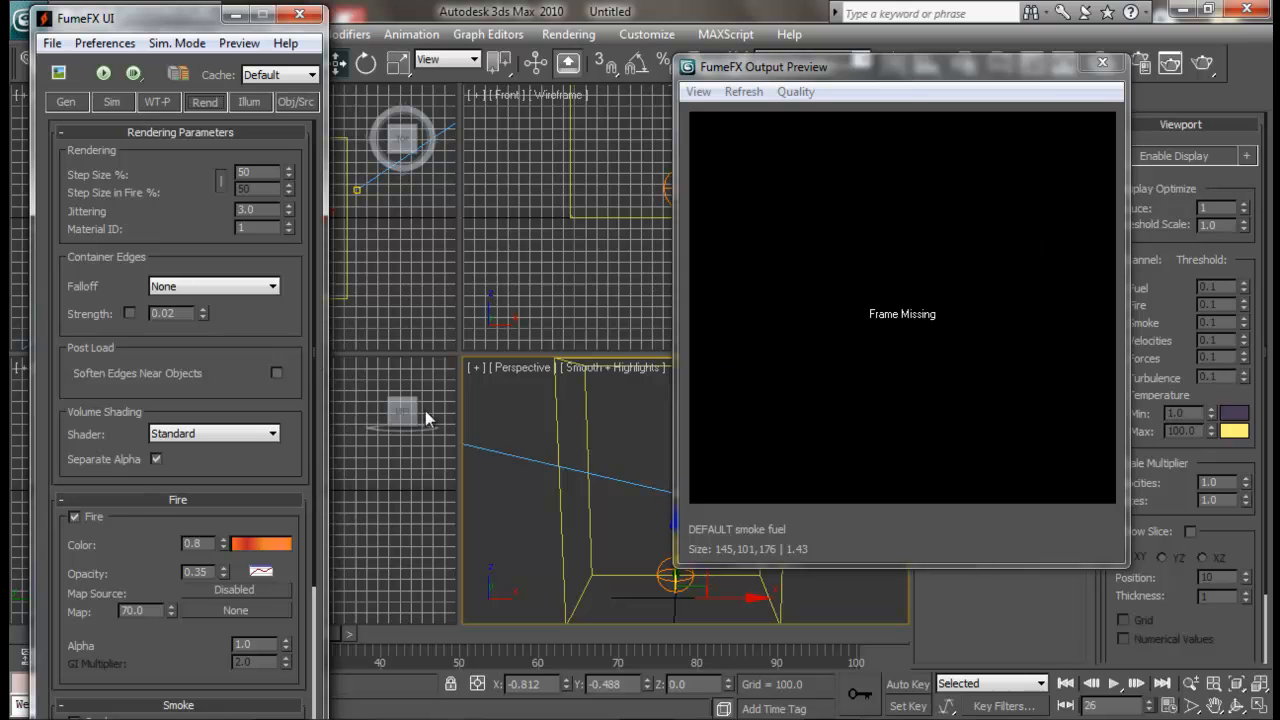
{"action": "left_click_drag", "start_coordinate": [258, 438], "coordinate": [250, 284]}
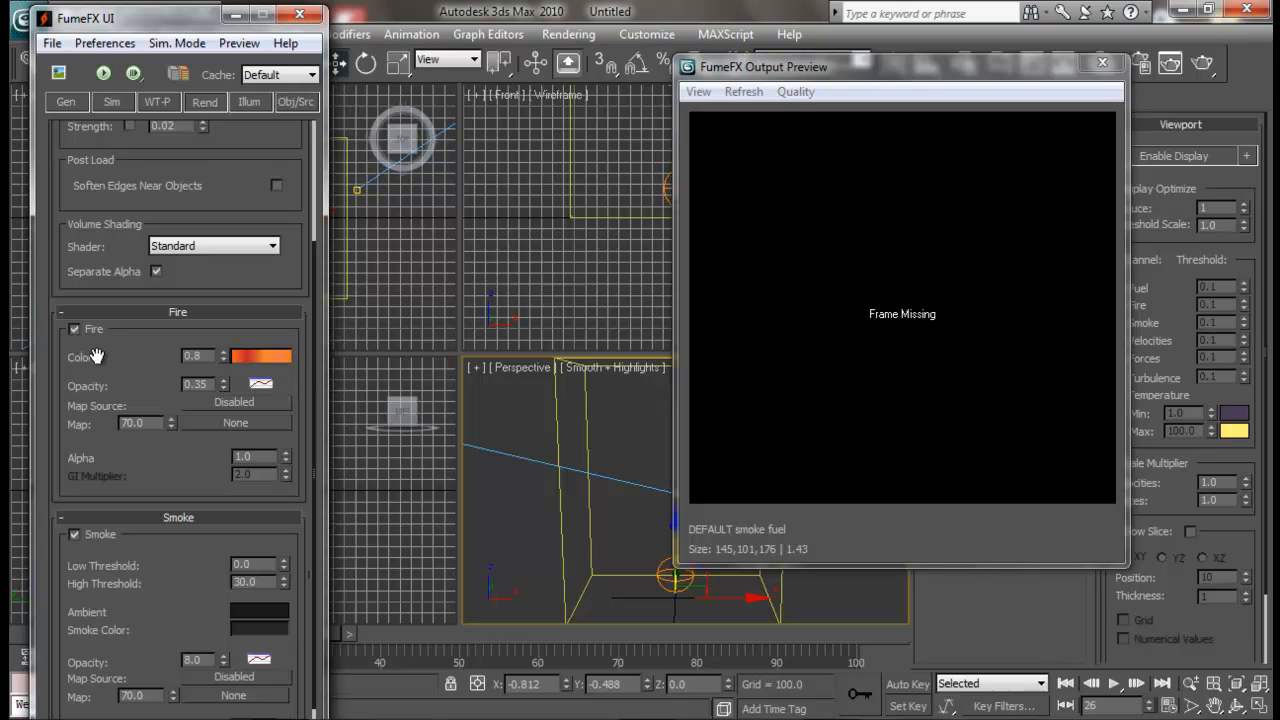
{"action": "left_click_drag", "start_coordinate": [188, 469], "coordinate": [165, 377]}
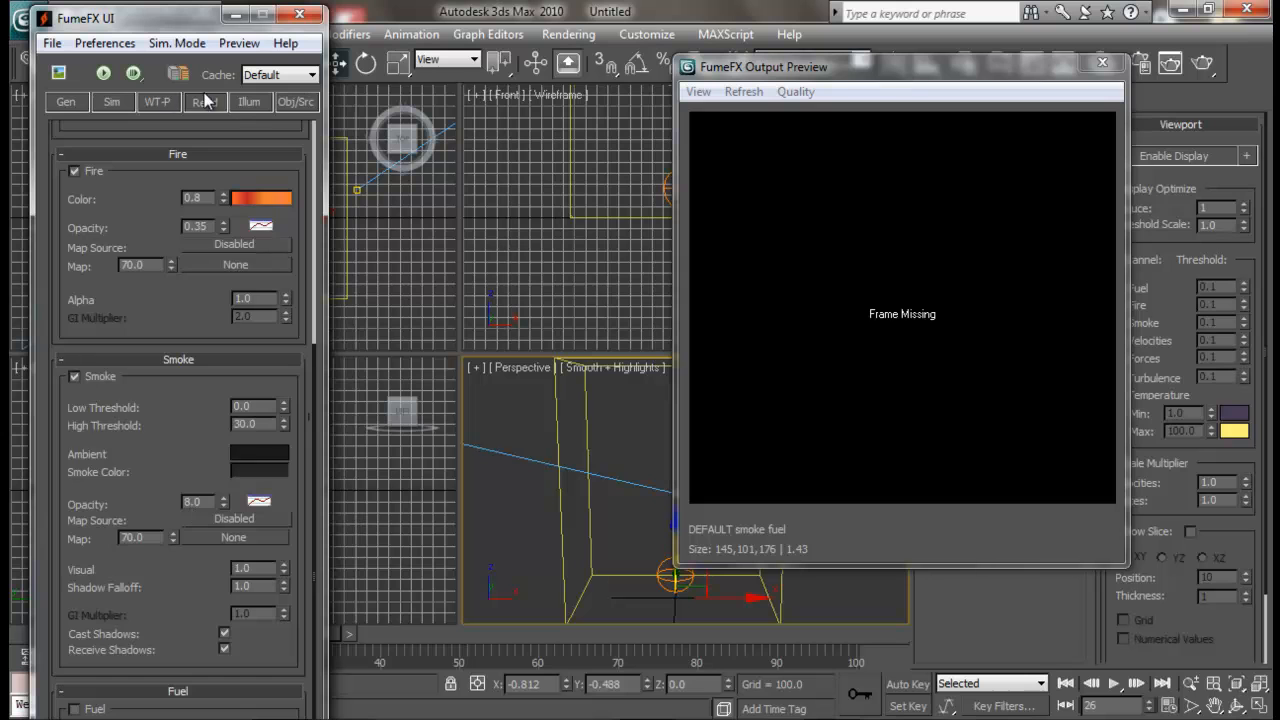
{"action": "left_click", "coordinate": [249, 101]}
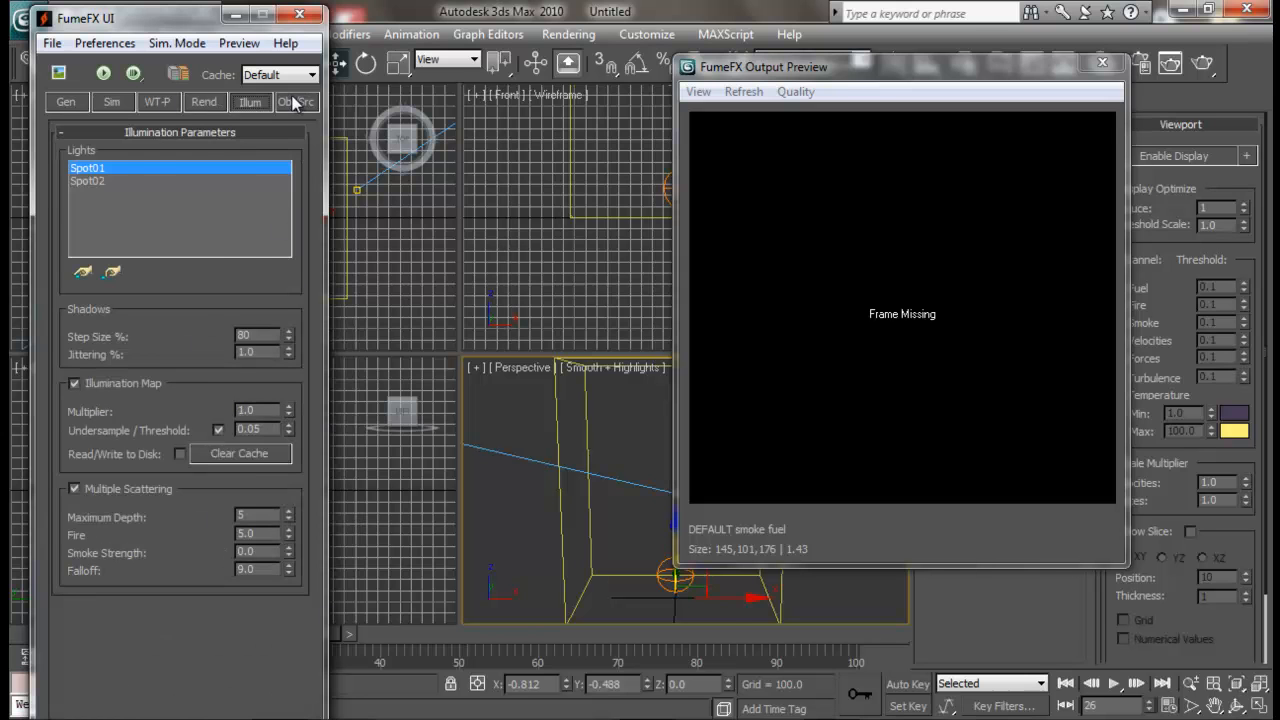
{"action": "left_click", "coordinate": [295, 103]}
{"action": "scroll", "coordinate": [160, 555], "scroll_direction": "down", "scroll_amount": 3}
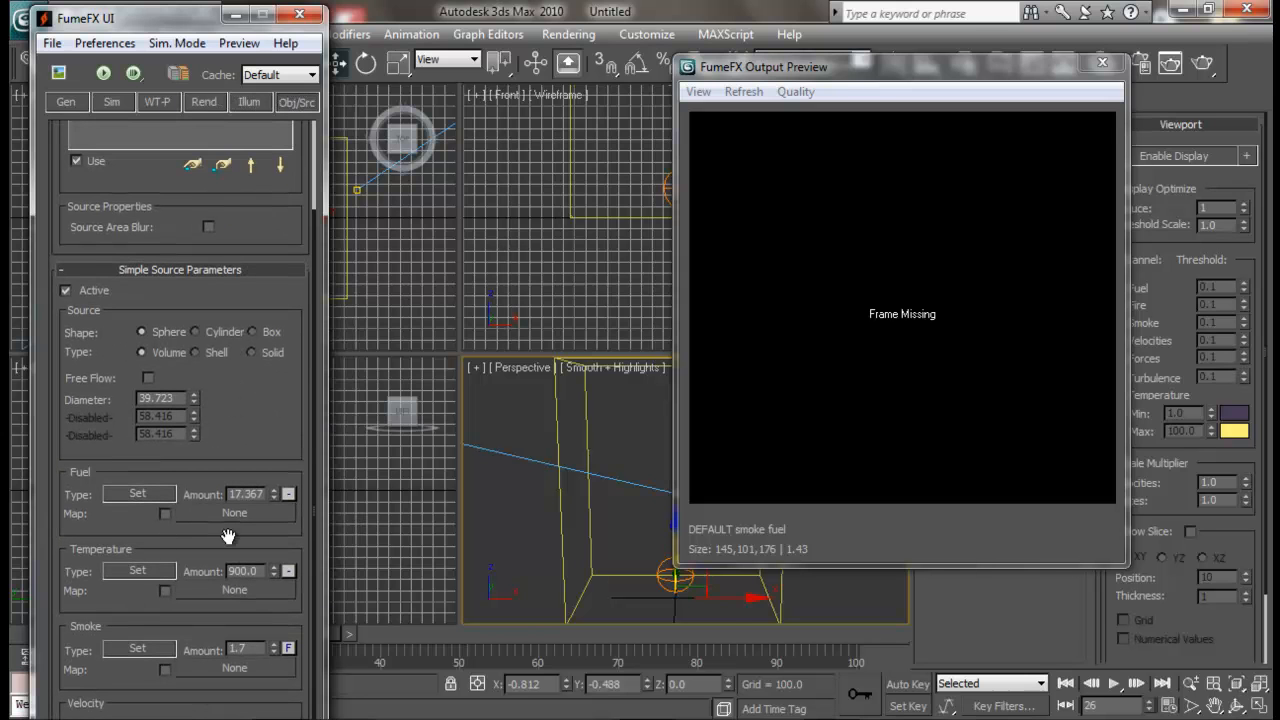
- Review the FumeFX simulation parameters for system, fuel, smoke and temperature, moving the output preview aside
{"action": "left_click", "coordinate": [112, 102]}
{"action": "left_click_drag", "start_coordinate": [174, 363], "coordinate": [177, 163]}
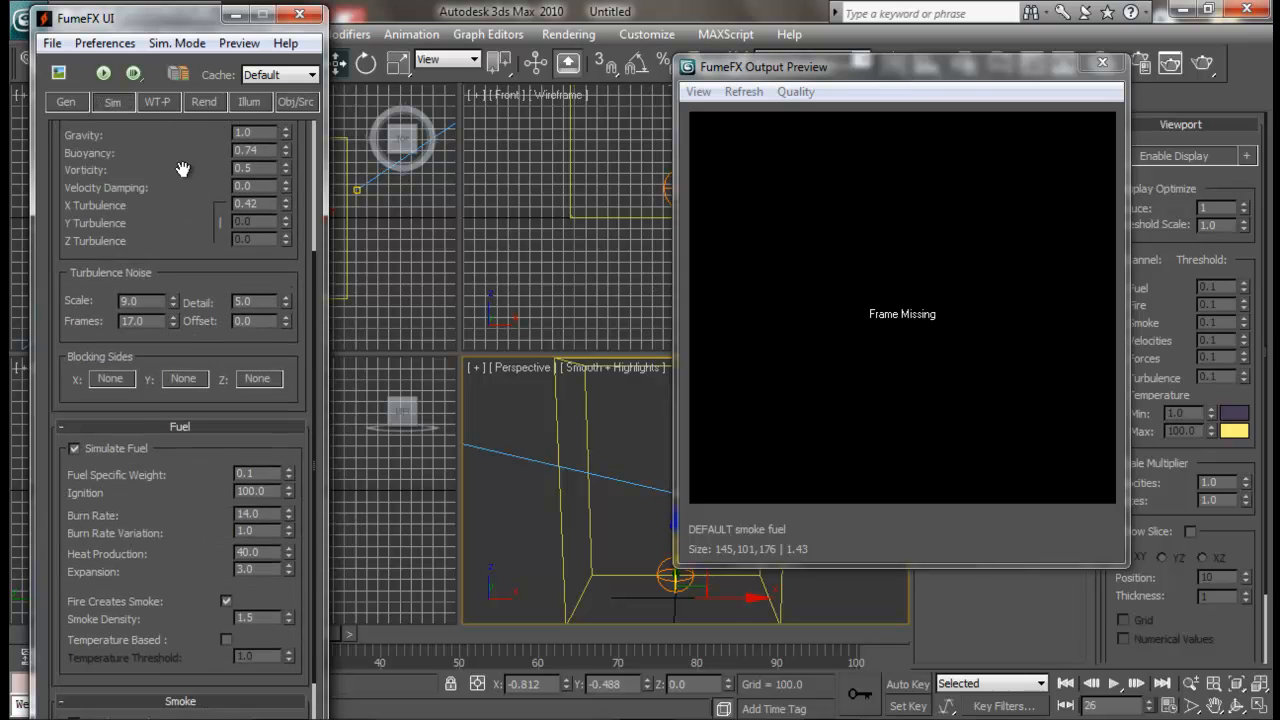
{"action": "left_click_drag", "start_coordinate": [184, 440], "coordinate": [181, 608]}
{"action": "left_click_drag", "start_coordinate": [168, 346], "coordinate": [183, 489]}
{"action": "mouse_move", "coordinate": [173, 266]}
{"action": "left_mouse_down"}
{"action": "mouse_move", "coordinate": [182, 147]}
{"action": "mouse_move", "coordinate": [178, 209]}
{"action": "left_mouse_up"}
{"action": "mouse_move", "coordinate": [191, 489]}
{"action": "left_mouse_down"}
{"action": "mouse_move", "coordinate": [203, 191]}
{"action": "mouse_move", "coordinate": [191, 333]}
{"action": "mouse_move", "coordinate": [190, 209]}
{"action": "mouse_move", "coordinate": [180, 329]}
{"action": "mouse_move", "coordinate": [197, 469]}
{"action": "left_mouse_up"}
{"action": "left_click_drag", "start_coordinate": [889, 67], "coordinate": [795, 104]}
{"action": "scroll", "coordinate": [201, 221], "scroll_direction": "down", "scroll_amount": 5}
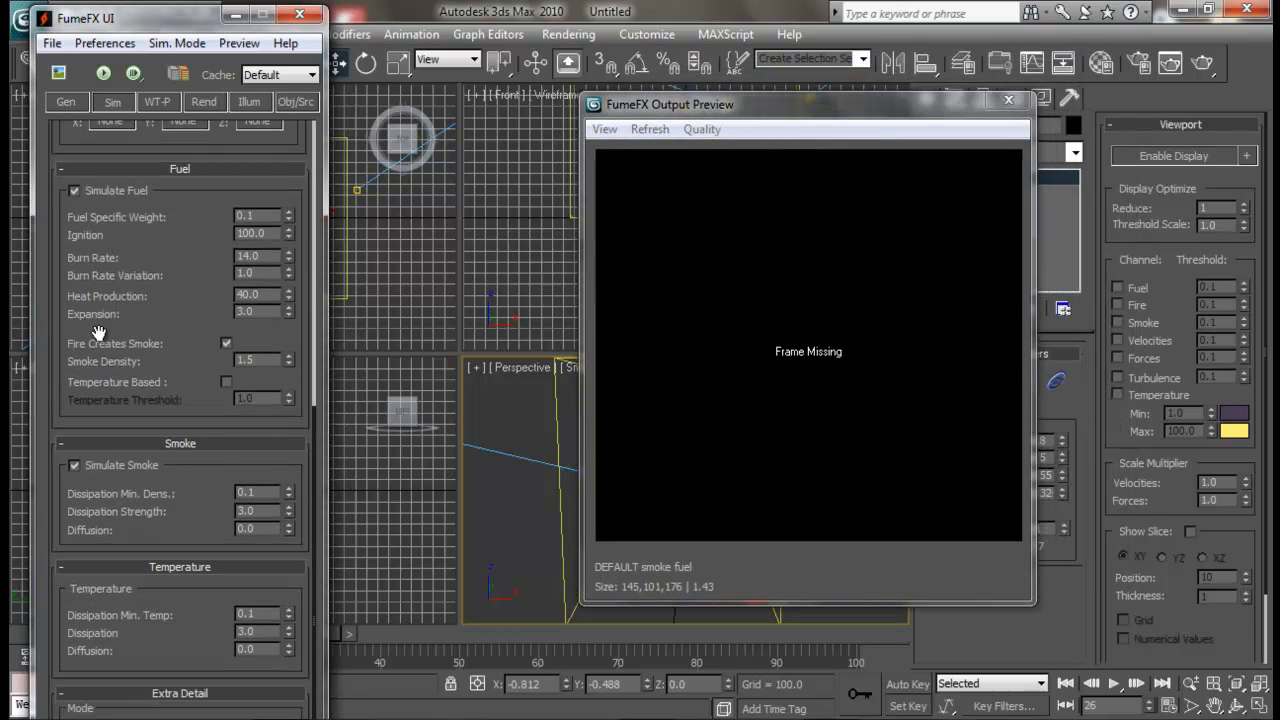
- Check the simple source's fuel, temperature and smoke amounts and close the output preview
{"action": "left_click", "coordinate": [297, 102]}
{"action": "left_click_drag", "start_coordinate": [264, 522], "coordinate": [258, 285]}
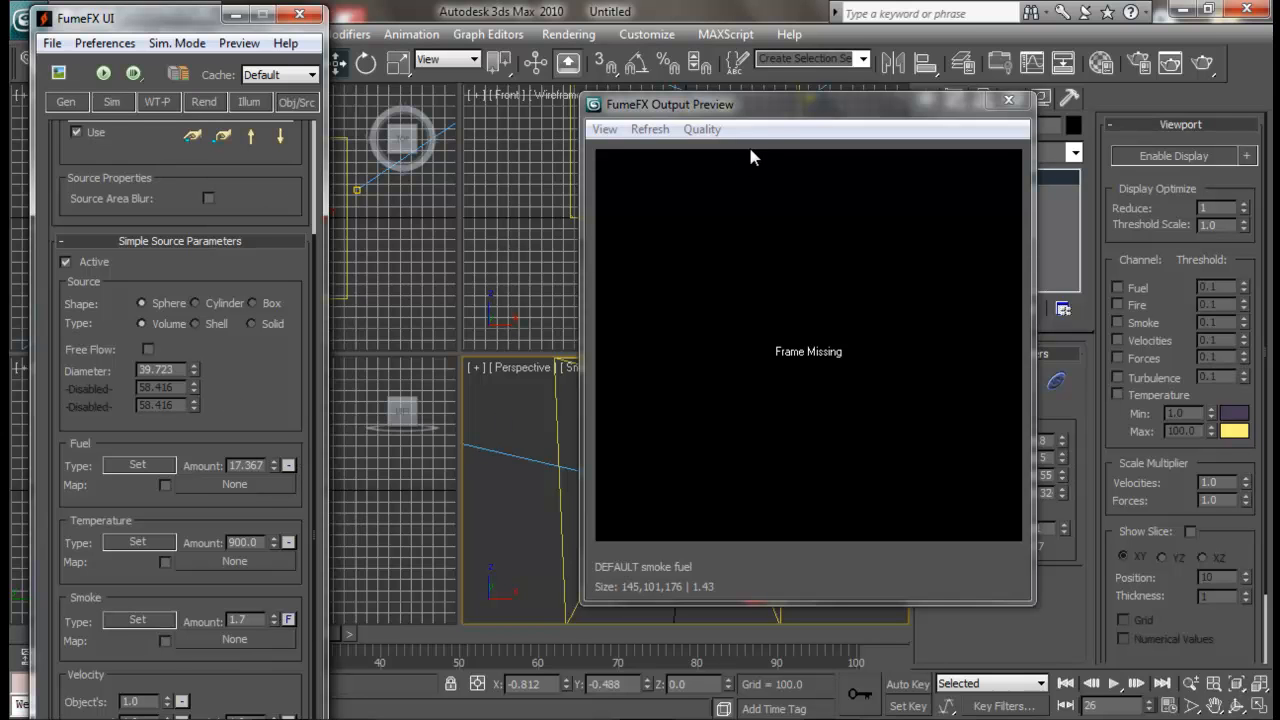
{"action": "left_click", "coordinate": [793, 115]}
{"action": "left_click_drag", "start_coordinate": [793, 115], "coordinate": [697, 115]}
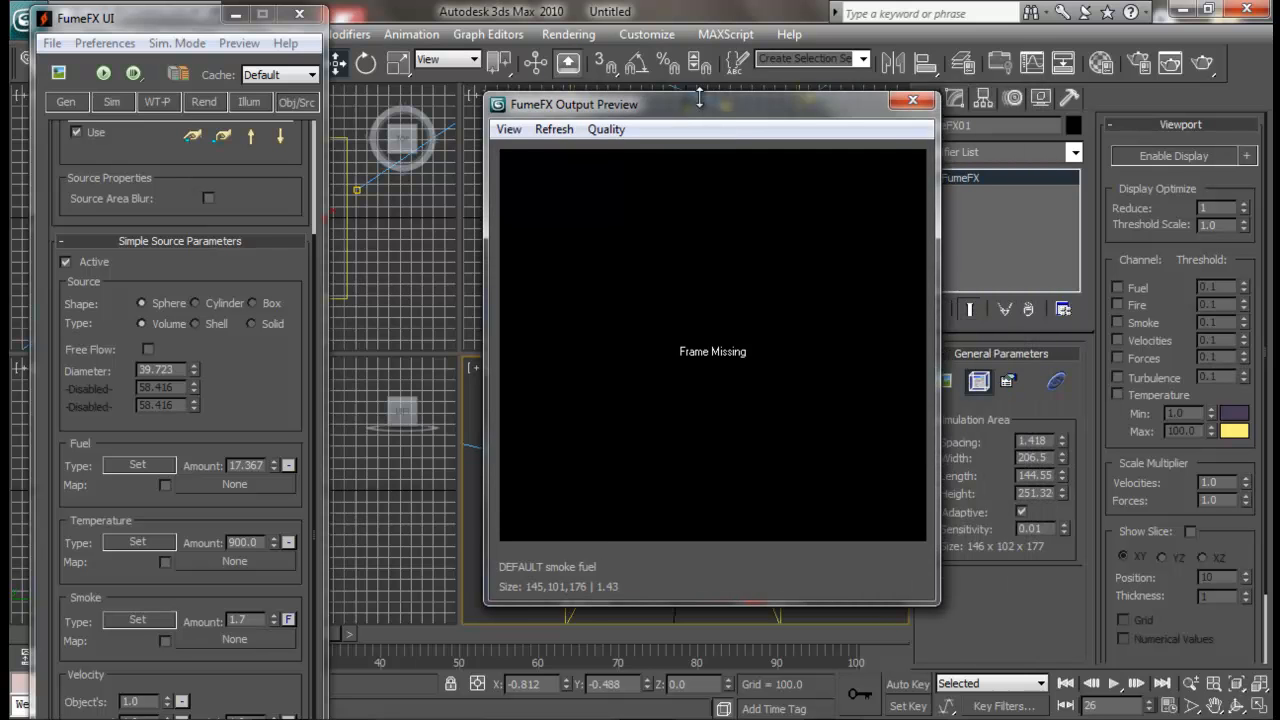
{"action": "left_click", "coordinate": [910, 102]}
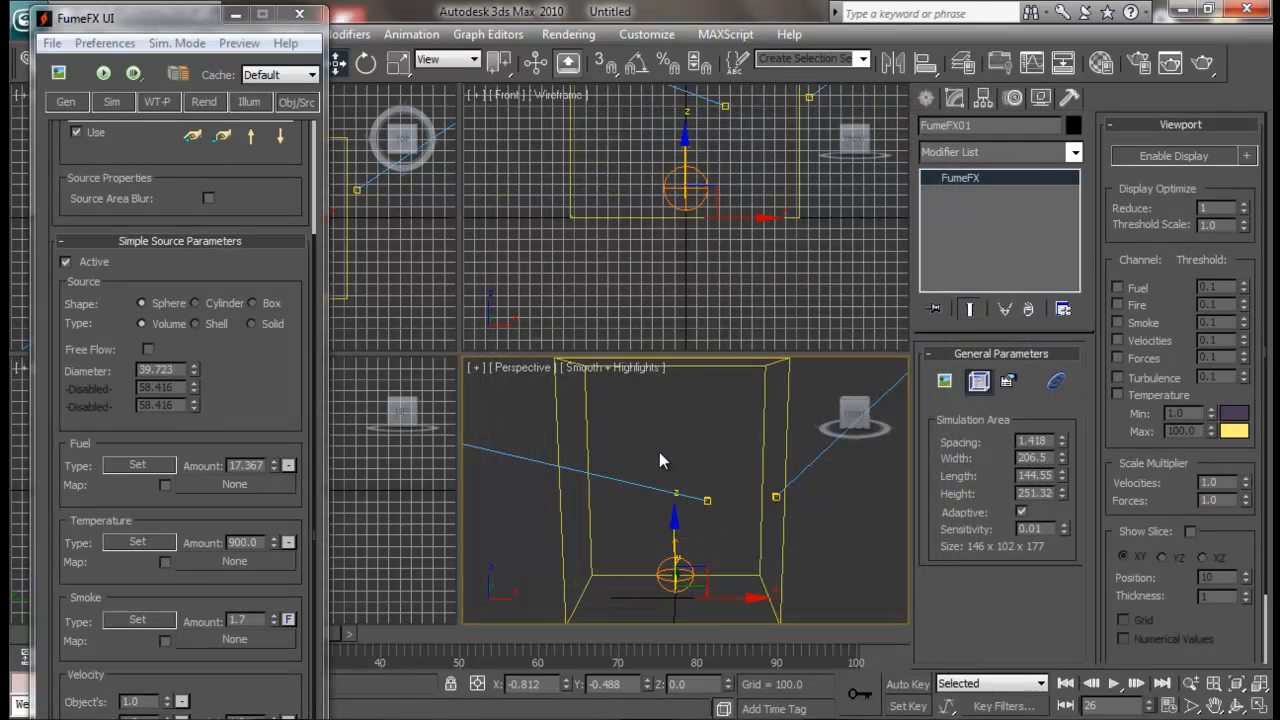
- Clone the FumeFX simple source along X so that one independent copy sits on each side of the original
{"action": "mouse_move", "coordinate": [661, 474]}
{"action": "middle_mouse_down", "text": "alt"}
{"action": "mouse_move", "coordinate": [688, 460]}
{"action": "mouse_move", "coordinate": [663, 530]}
{"action": "mouse_move", "coordinate": [737, 527]}
{"action": "mouse_move", "coordinate": [769, 495]}
{"action": "mouse_move", "coordinate": [722, 540]}
{"action": "mouse_move", "coordinate": [678, 528]}
{"action": "mouse_move", "coordinate": [711, 508]}
{"action": "mouse_move", "coordinate": [715, 474]}
{"action": "middle_mouse_up", "text": "alt"}
{"action": "left_click", "coordinate": [663, 524]}
{"action": "mouse_move", "coordinate": [713, 525]}
{"action": "left_mouse_down", "text": "shift"}
{"action": "mouse_move", "coordinate": [657, 525]}
{"action": "mouse_move", "coordinate": [768, 522]}
{"action": "left_mouse_up", "text": "shift"}
{"action": "left_click", "coordinate": [655, 453]}
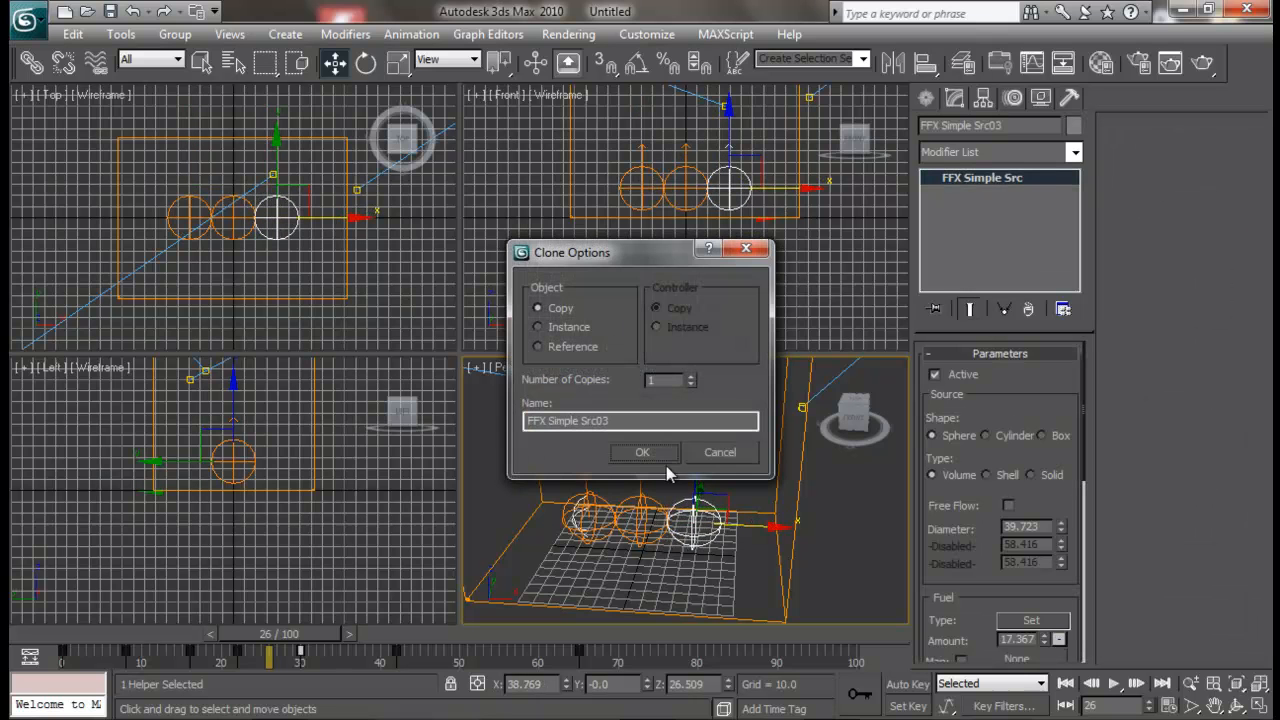
{"action": "left_click", "coordinate": [658, 452]}
{"action": "middle_click_drag", "start_coordinate": [675, 481], "coordinate": [656, 477], "text": "alt"}
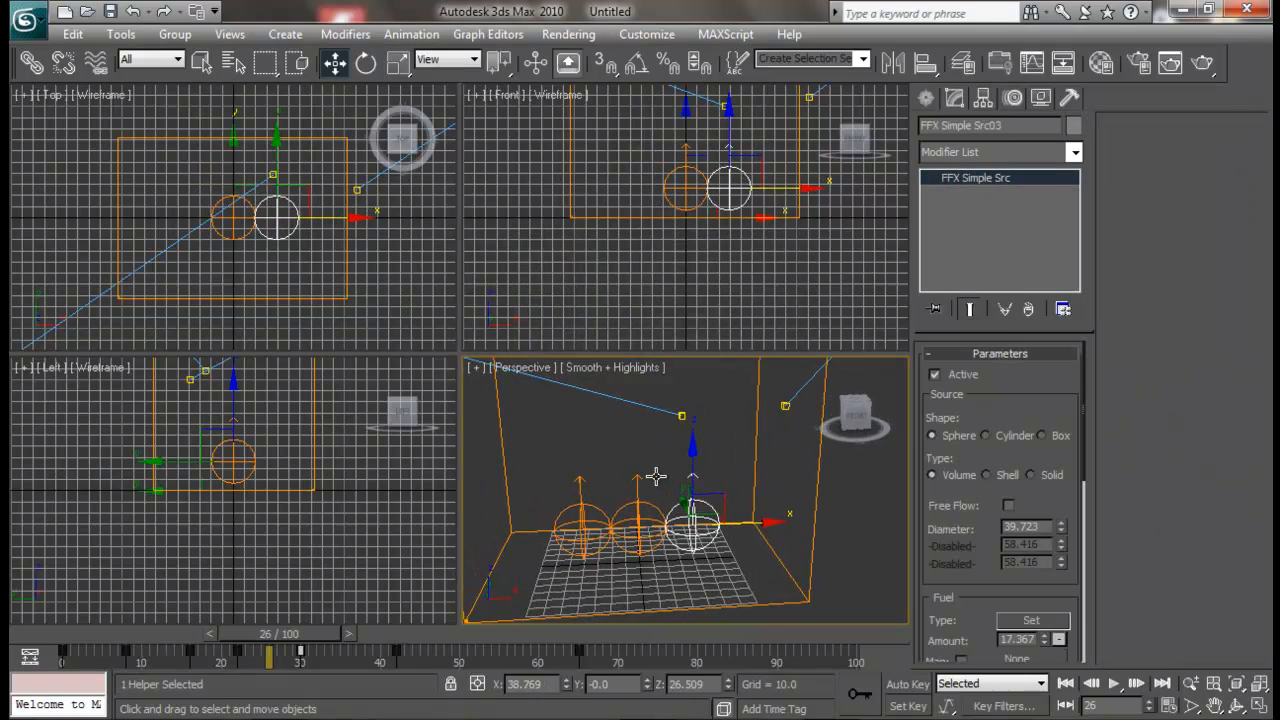
- Tilt the two source copies inward about Y, by about -18 degrees for FFX Simple Src03 and 9 degrees for FFX Simple Src02
{"action": "key", "text": "e"}
{"action": "left_click_drag", "start_coordinate": [734, 463], "coordinate": [649, 472]}
{"action": "left_click", "coordinate": [588, 502]}
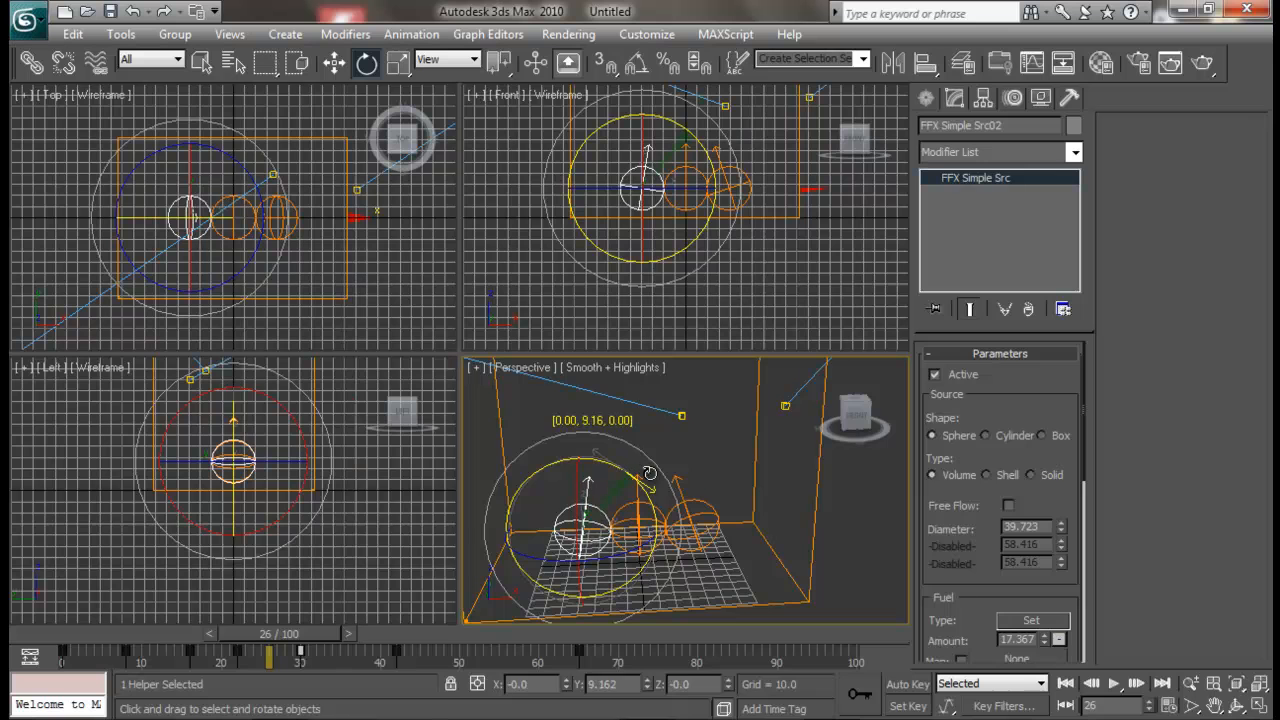
{"action": "left_click", "coordinate": [757, 558]}
{"action": "middle_click_drag", "start_coordinate": [757, 558], "coordinate": [714, 522], "text": "alt"}
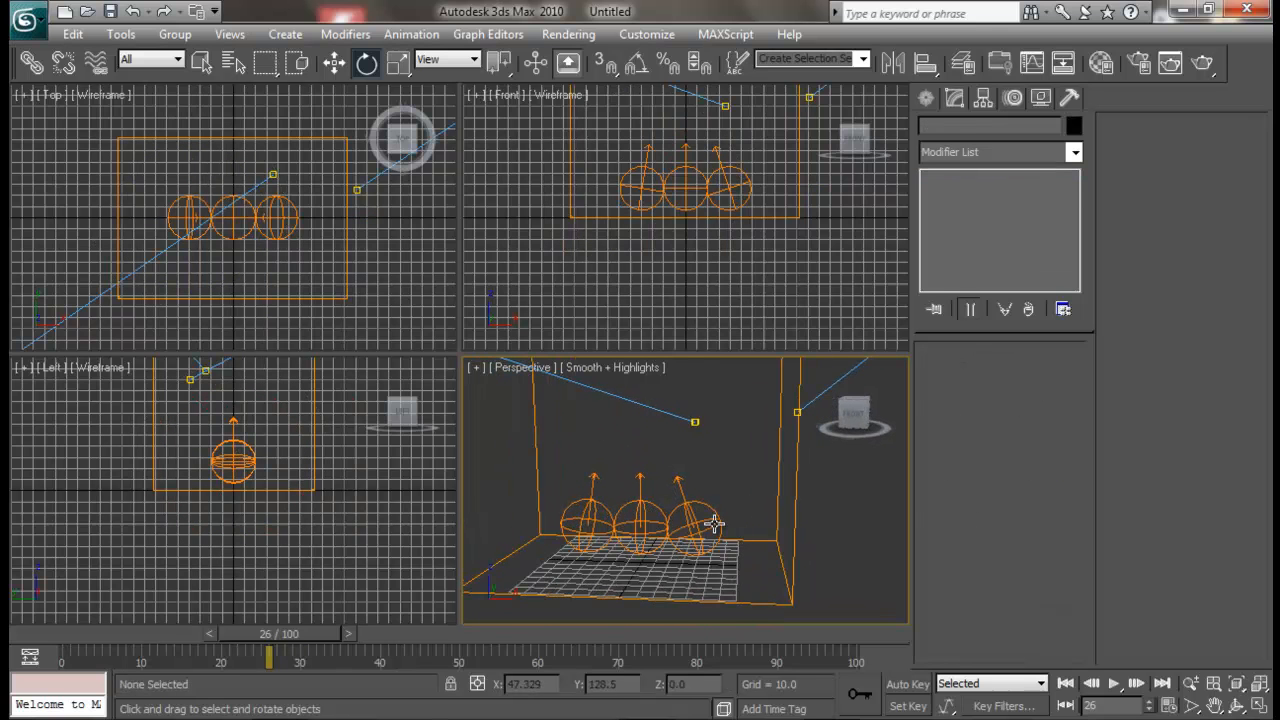
- Change both tilted source copies to cylinders and shorten them, with FFX Simple Src02 about 38 high
{"action": "left_click", "coordinate": [714, 522]}
{"action": "left_click", "coordinate": [986, 436]}
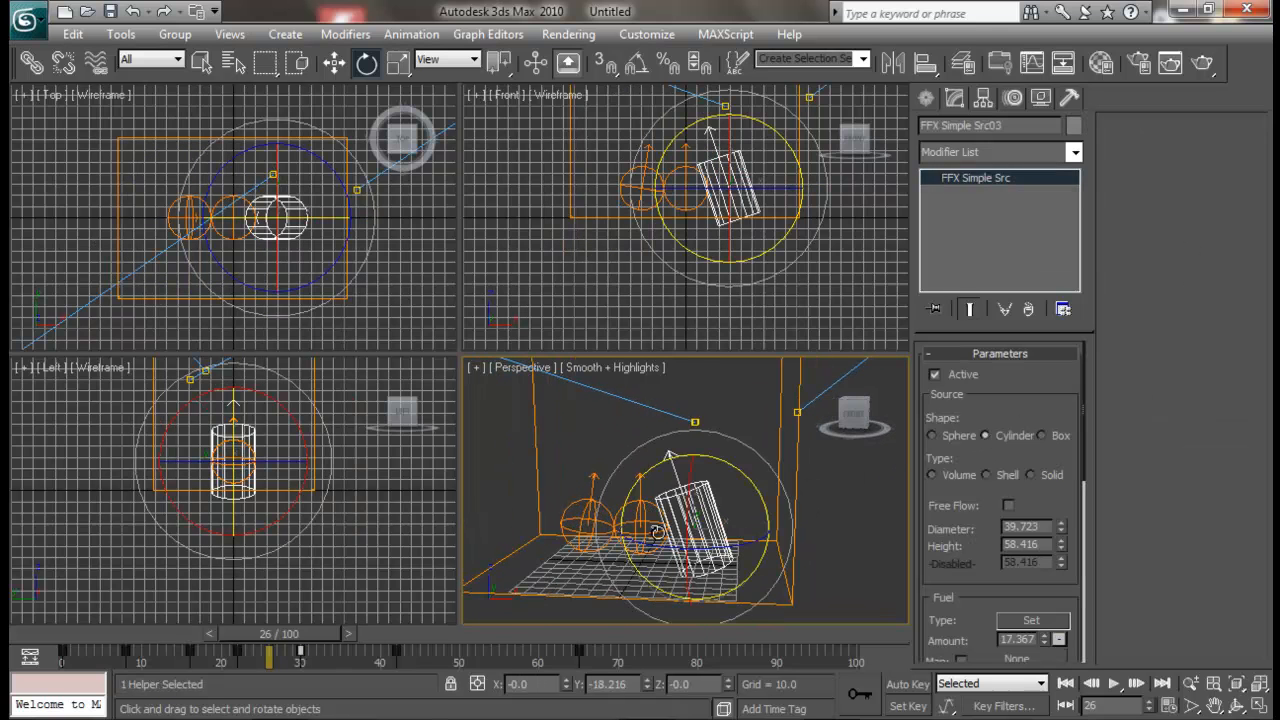
{"action": "left_click", "coordinate": [572, 530]}
{"action": "left_click", "coordinate": [986, 436]}
{"action": "middle_click_drag", "start_coordinate": [725, 553], "coordinate": [795, 550], "text": "alt"}
{"action": "left_click_drag", "start_coordinate": [1062, 549], "coordinate": [1063, 590]}
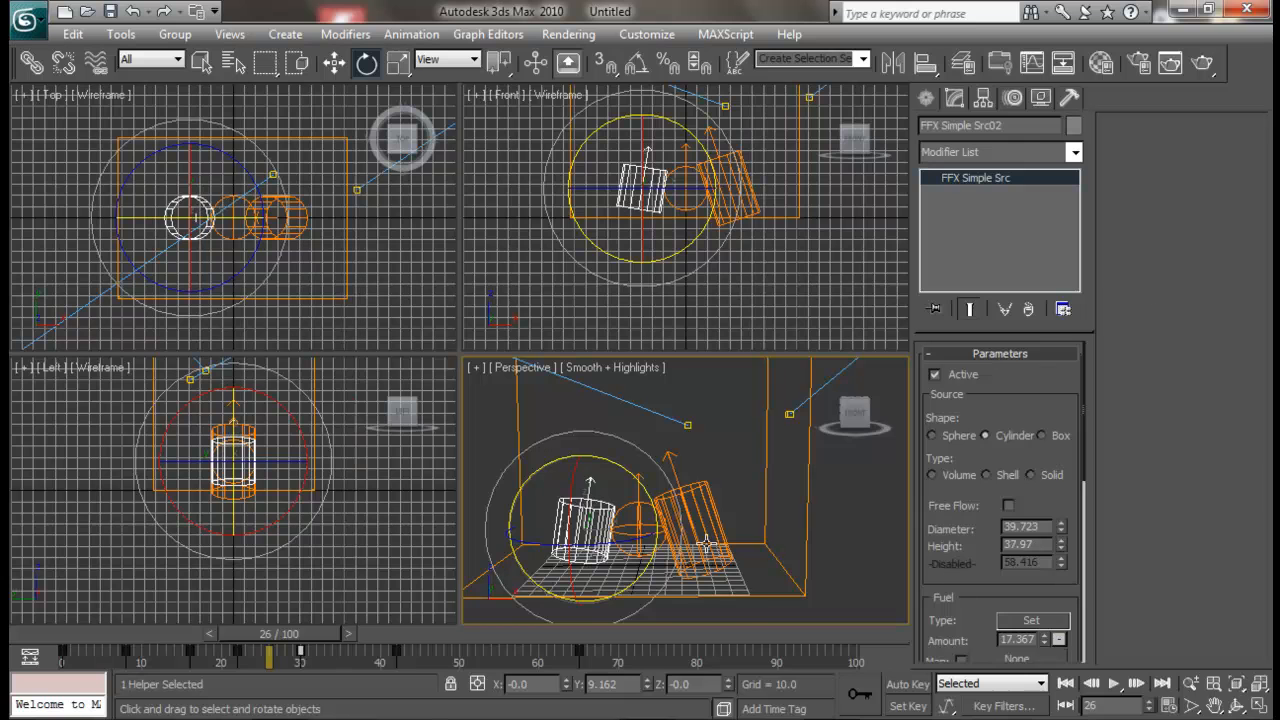
{"action": "left_click", "coordinate": [706, 543]}
{"action": "left_click_drag", "start_coordinate": [1065, 546], "coordinate": [1066, 587]}
- Add FFX Simple Src02 and FFX Simple Src03 to the FumeFX container's list of objects and sources
{"action": "left_click", "coordinate": [866, 551]}
{"action": "middle_click_drag", "start_coordinate": [866, 551], "coordinate": [811, 502], "text": "alt"}
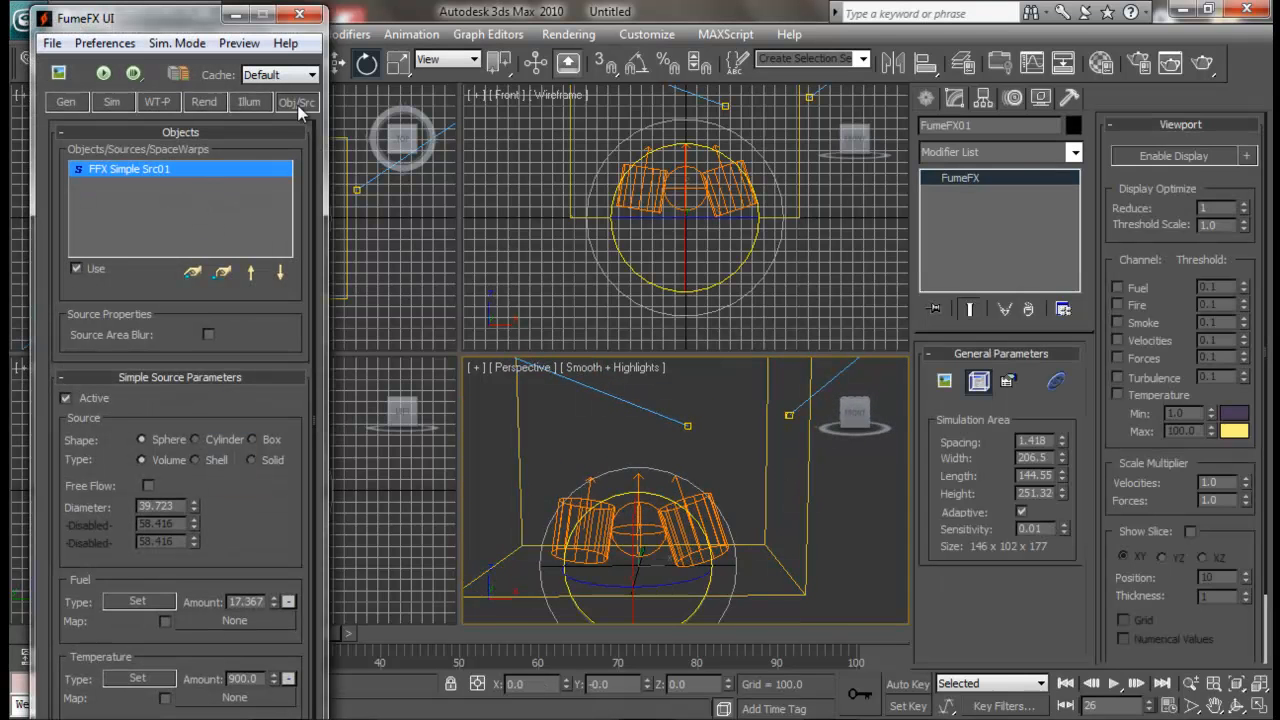
{"action": "left_click", "coordinate": [192, 272]}
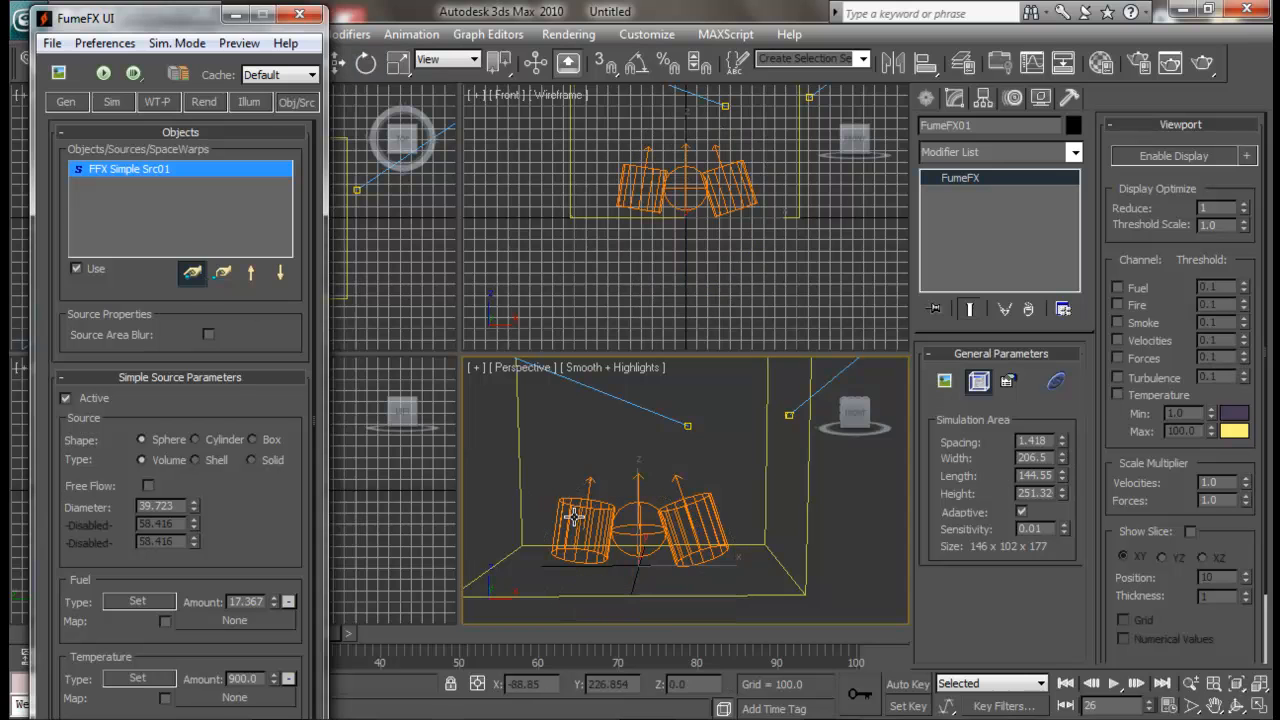
{"action": "left_click", "coordinate": [192, 272]}
{"action": "left_click", "coordinate": [703, 516]}
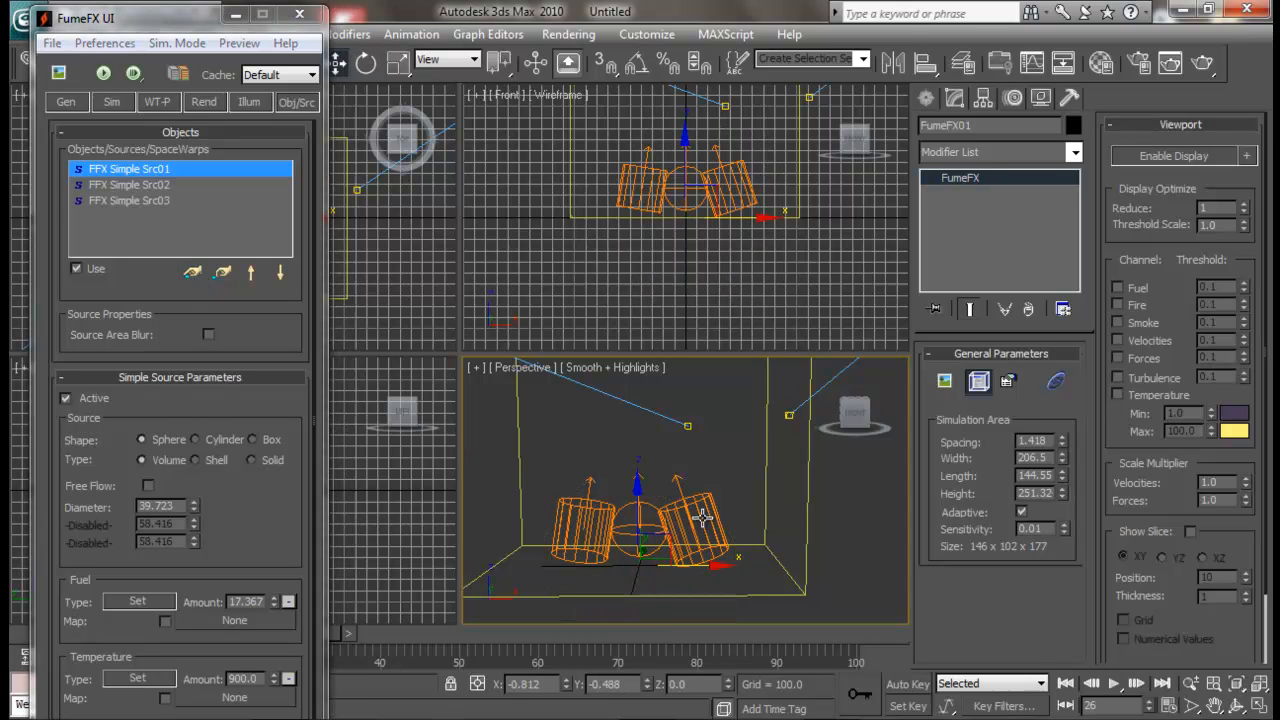
- Set the FumeFX grid spacing to 1.818 and test the three-source simulation up to frame 20, closing the output preview
{"action": "left_click", "coordinate": [103, 73]}
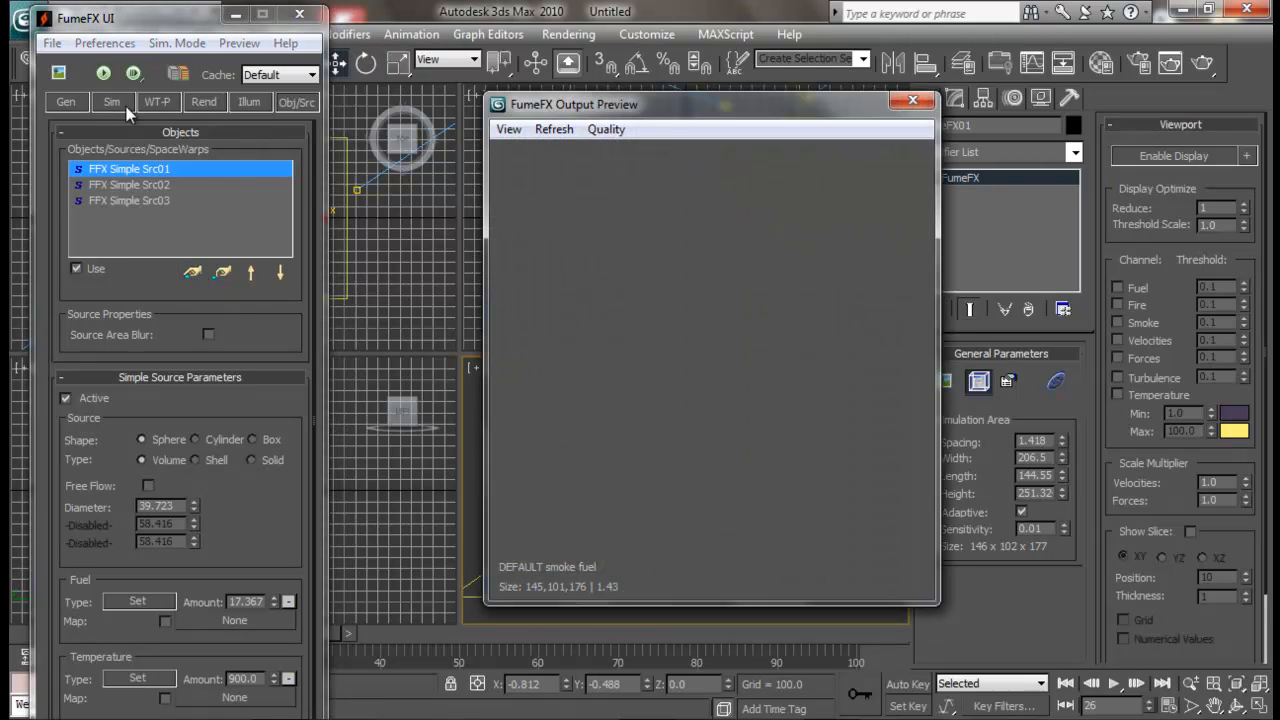
{"action": "left_click", "coordinate": [67, 102]}
{"action": "left_click_drag", "start_coordinate": [289, 176], "coordinate": [292, 143]}
{"action": "left_click", "coordinate": [103, 73]}
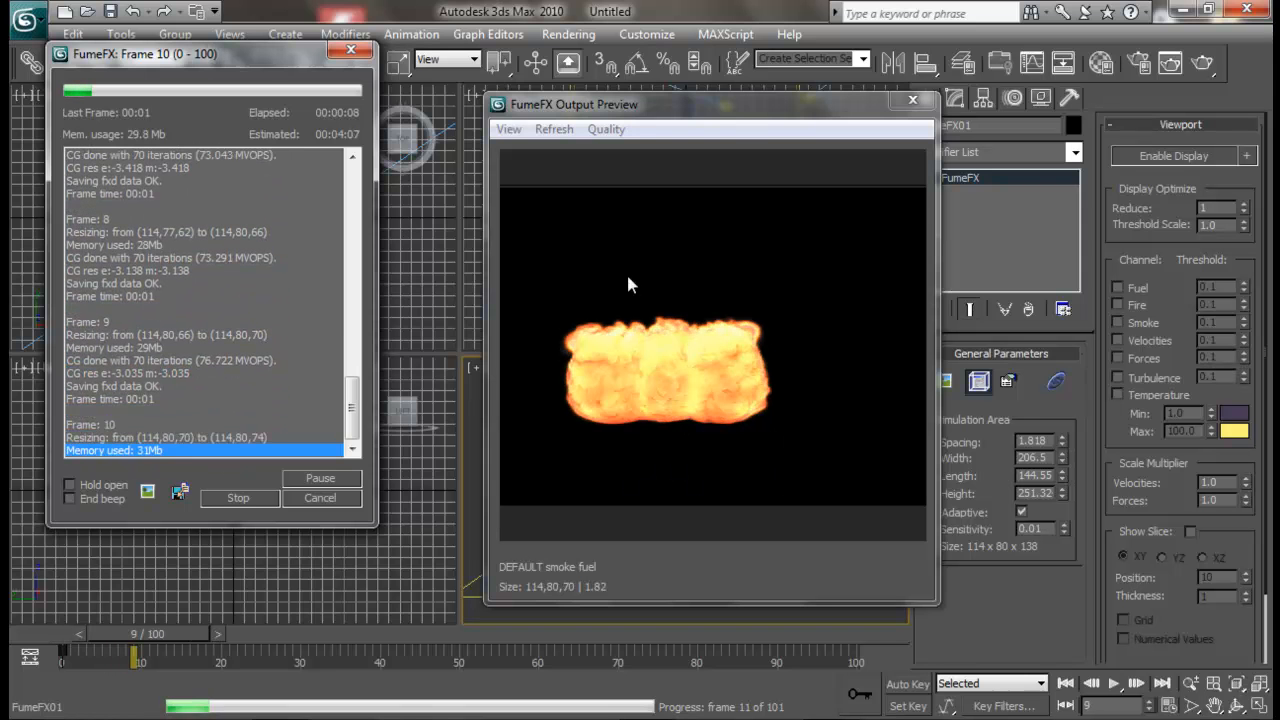
{"action": "left_click_drag", "start_coordinate": [634, 104], "coordinate": [862, 102]}
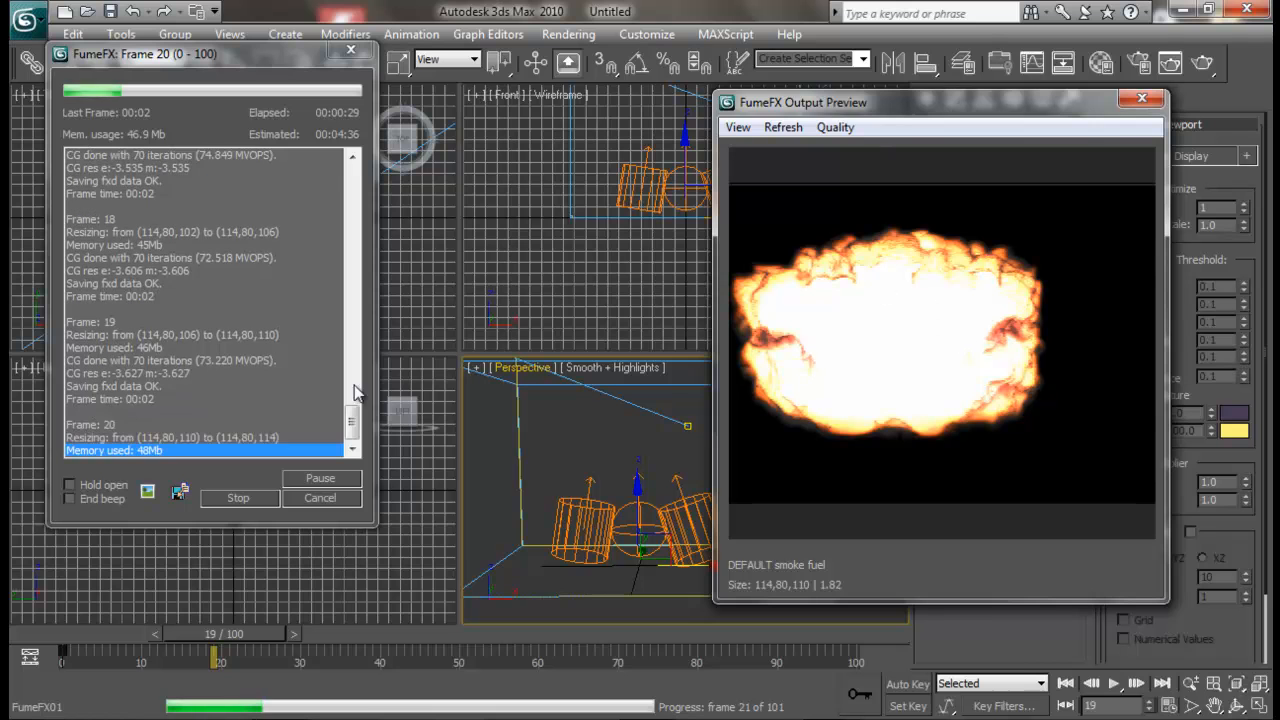
{"action": "left_click", "coordinate": [228, 500]}
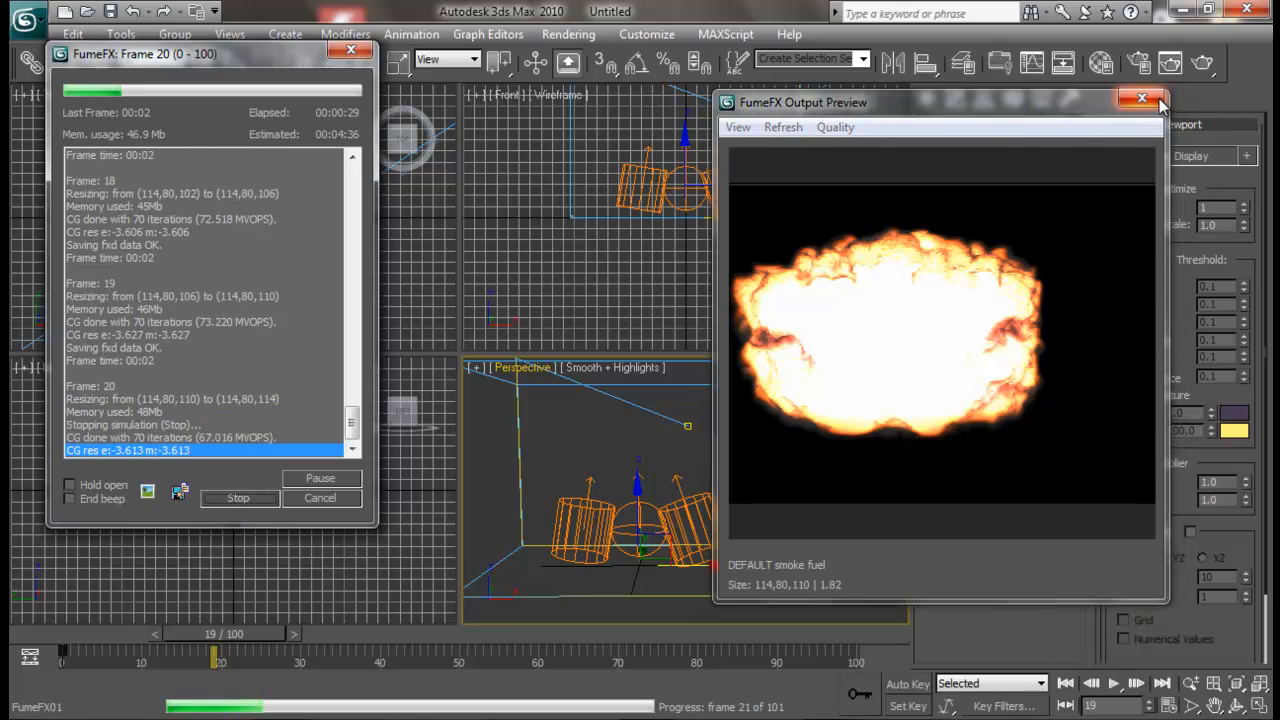
{"action": "left_click", "coordinate": [1158, 100]}
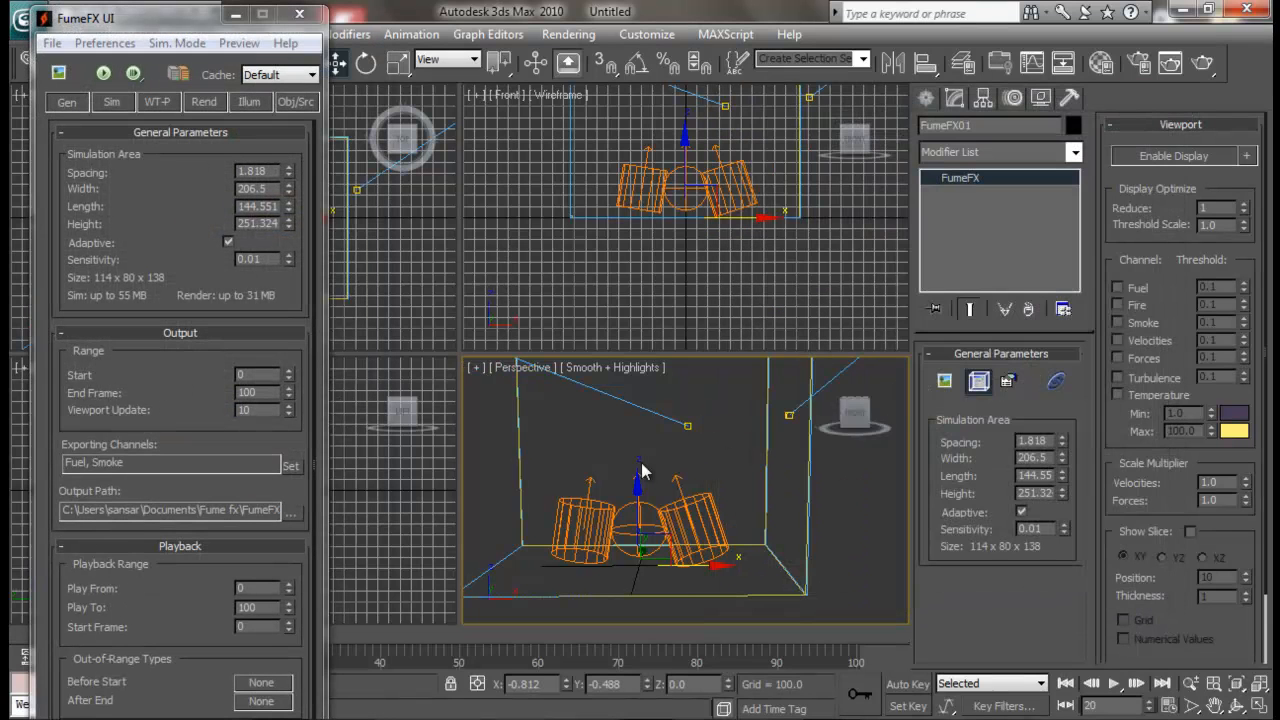
- Delete the two tilted cylinder sources beside the original spherical source
{"action": "left_click", "coordinate": [600, 503]}
{"action": "left_click", "coordinate": [712, 503], "text": "ctrl"}
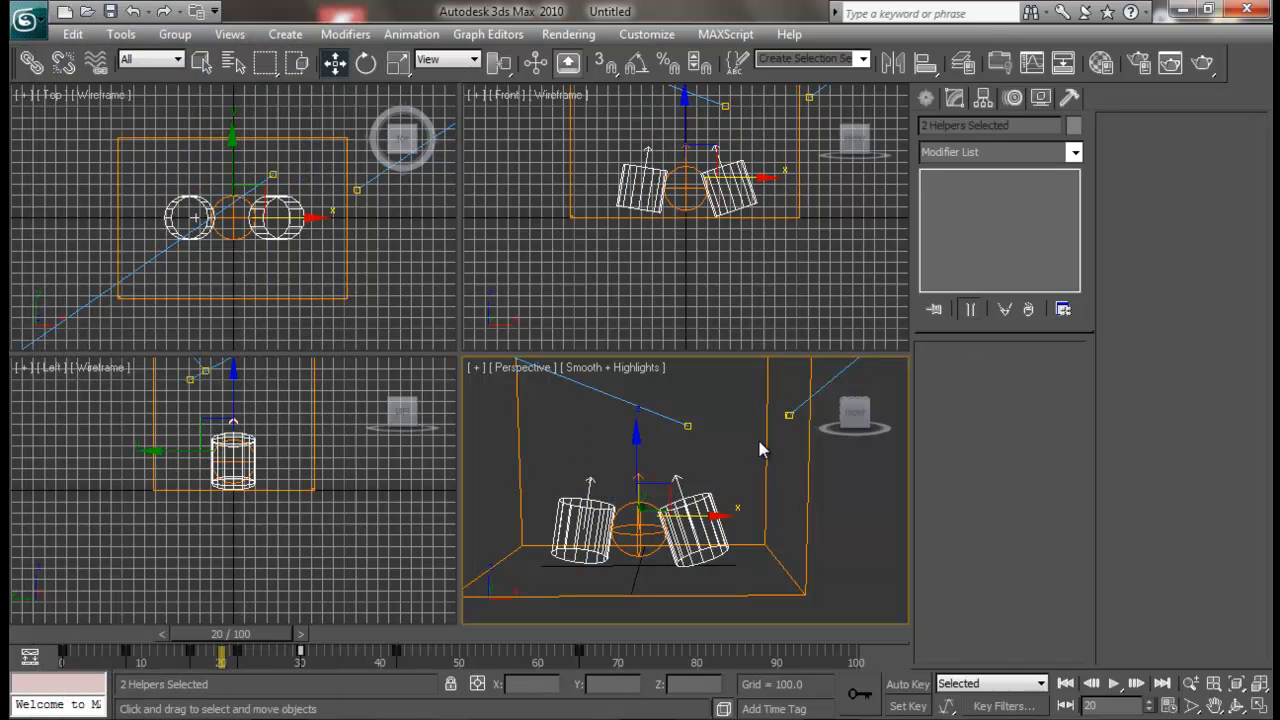
{"action": "key", "text": "Delete"}
- Reopen the FumeFX container's settings, run the simulation with the single spherical source, and reposition the output preview
{"action": "scroll", "coordinate": [686, 480], "scroll_direction": "up", "scroll_amount": 2}
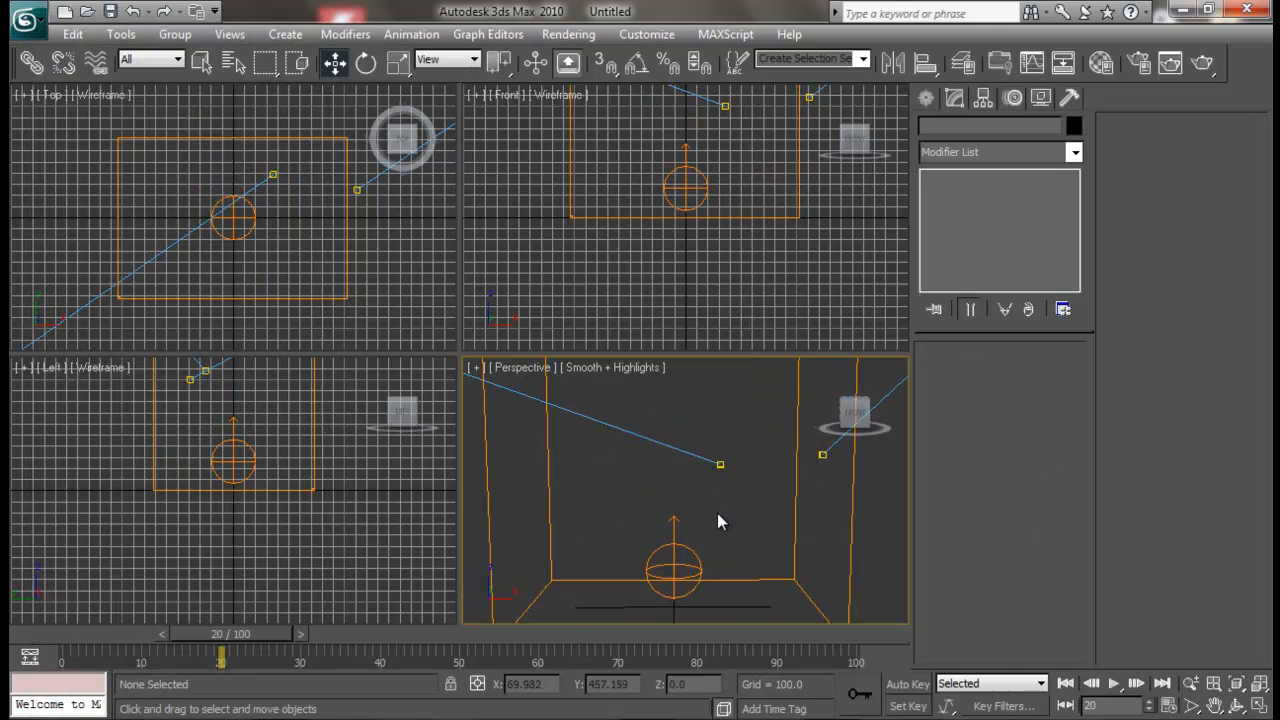
{"action": "left_click", "coordinate": [858, 548]}
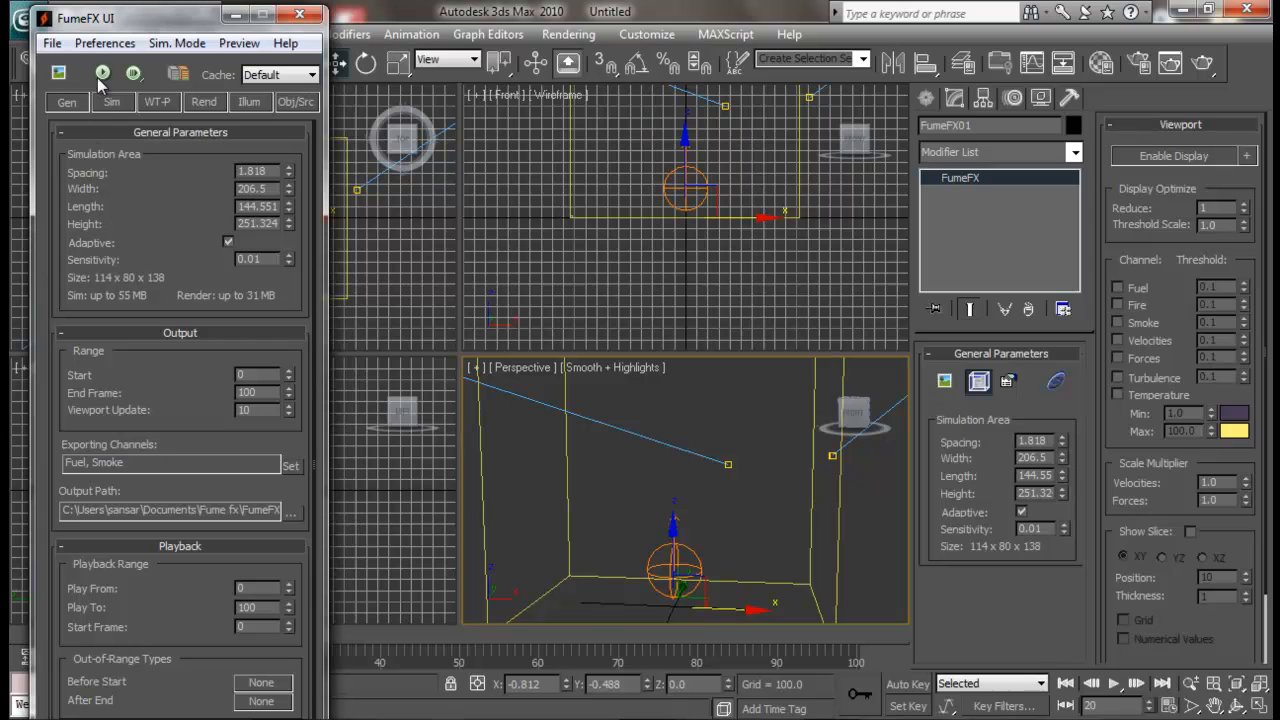
{"action": "left_click", "coordinate": [102, 73]}
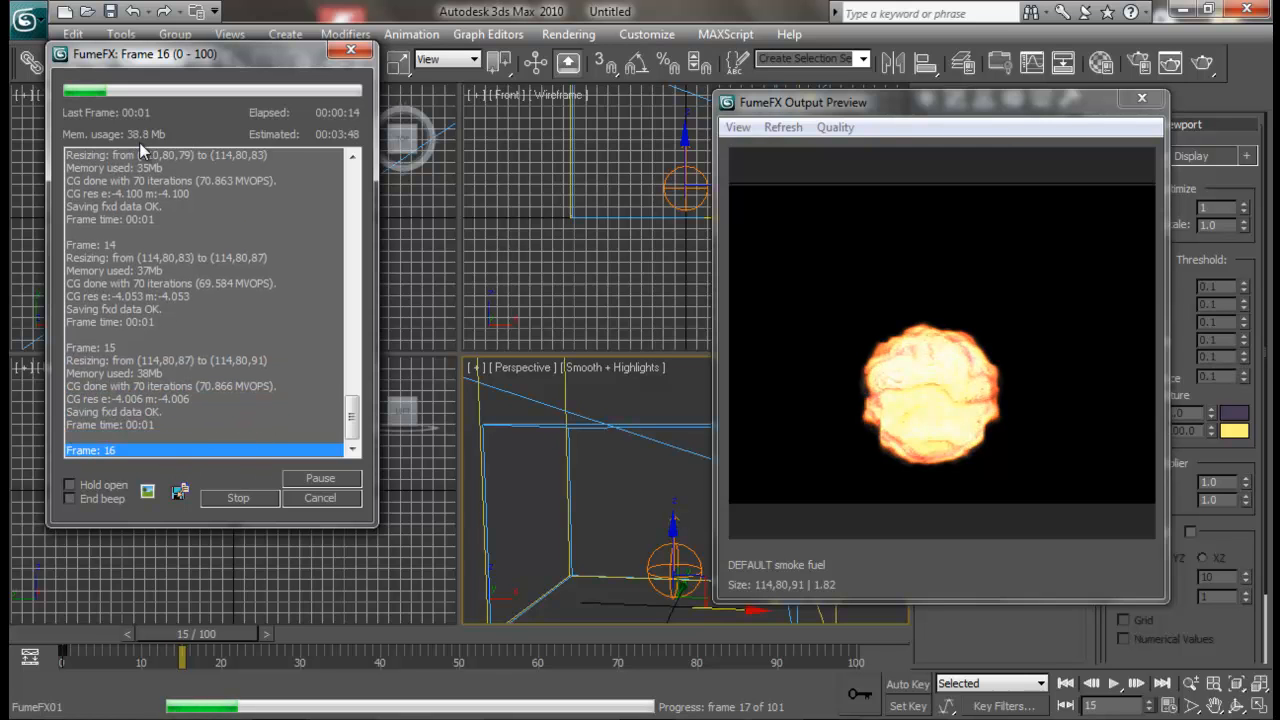
{"action": "left_click_drag", "start_coordinate": [991, 104], "coordinate": [983, 66]}
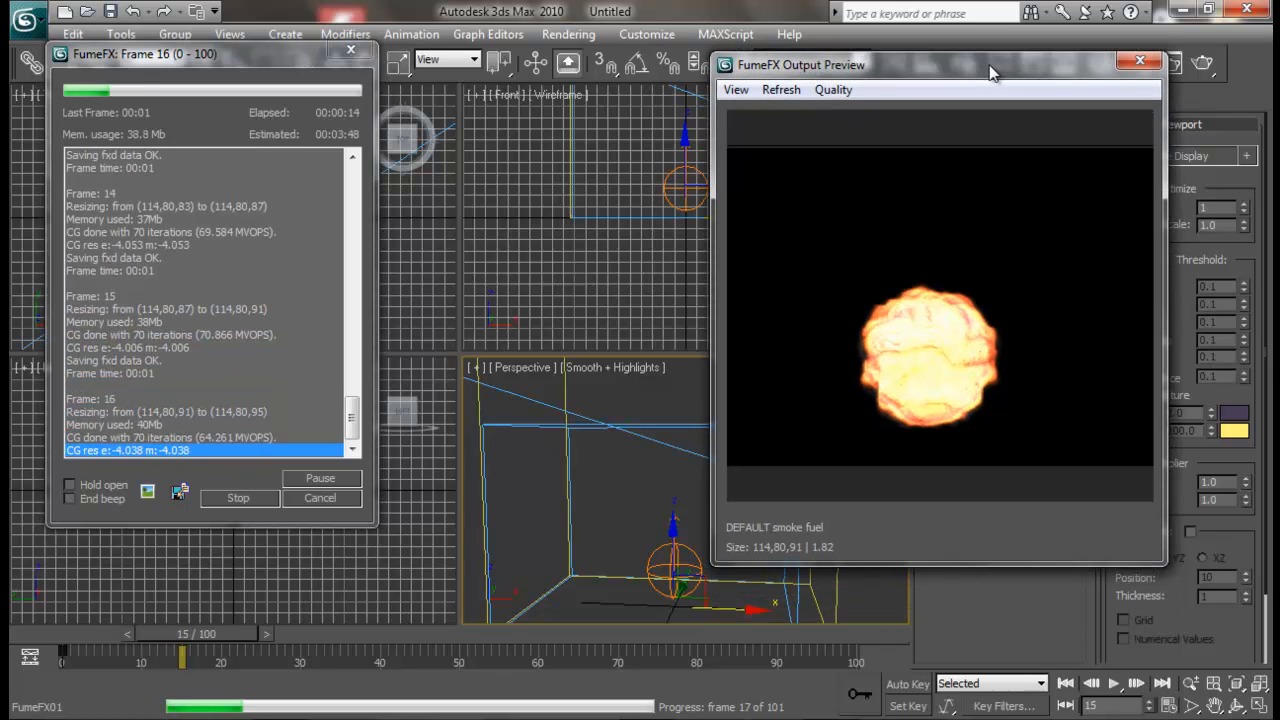